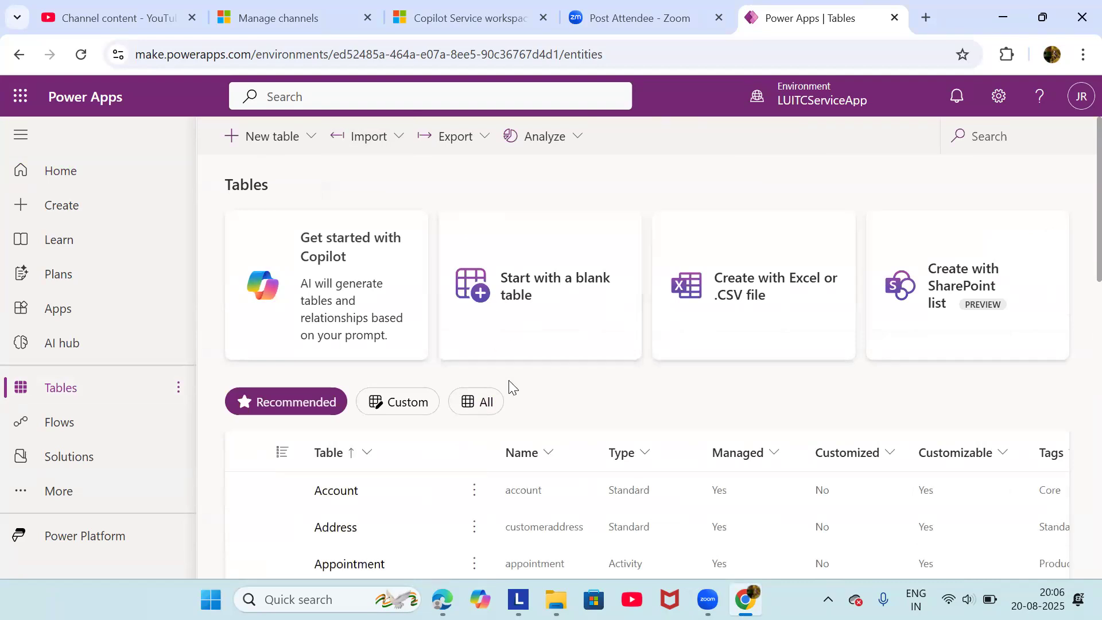
Examine the recommended tables in the LUITCServiceApp environment
{"action": "scroll", "coordinate": [509, 381], "scroll_direction": "down", "scroll_amount": 4}
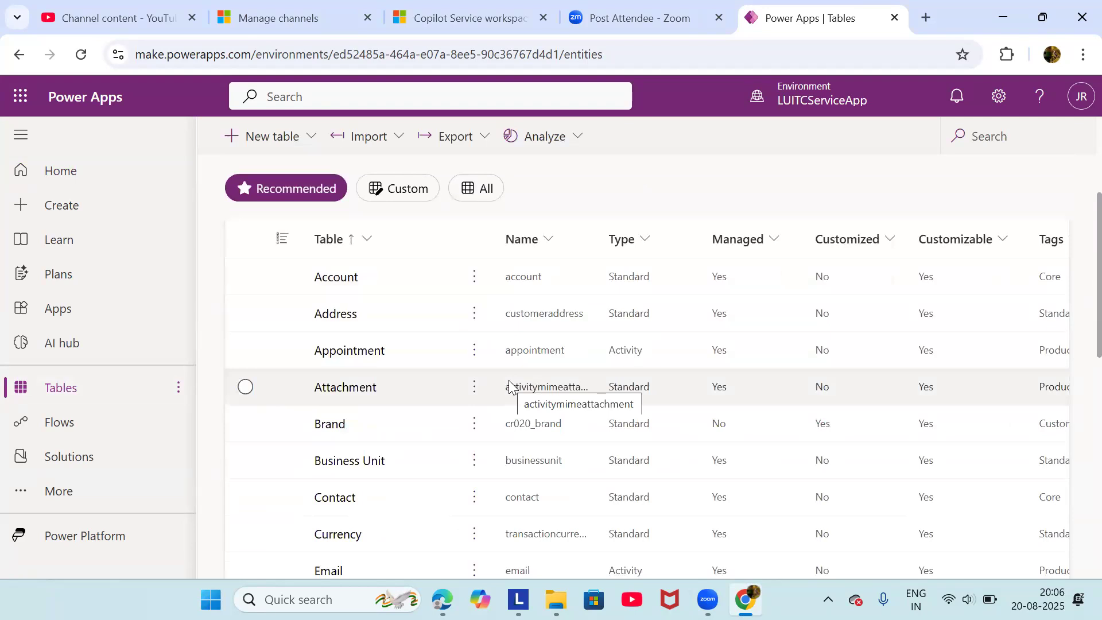
{"action": "scroll", "coordinate": [509, 382], "scroll_direction": "down", "scroll_amount": 1}
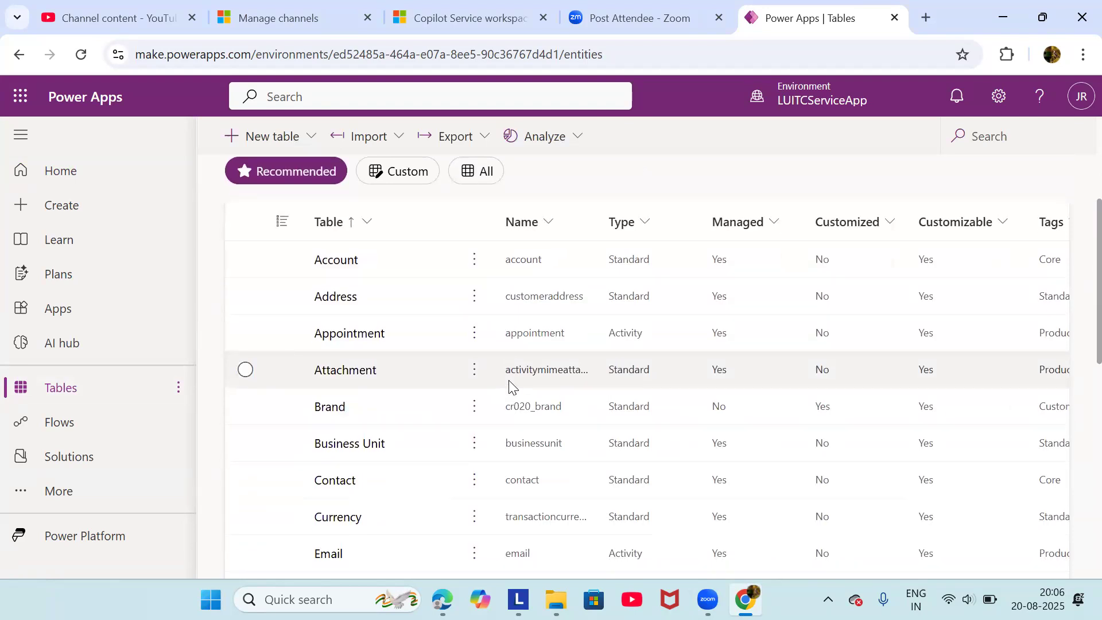
{"action": "scroll", "coordinate": [509, 382], "scroll_direction": "up", "scroll_amount": 1}
{"action": "scroll", "coordinate": [509, 382], "scroll_direction": "down", "scroll_amount": 3}
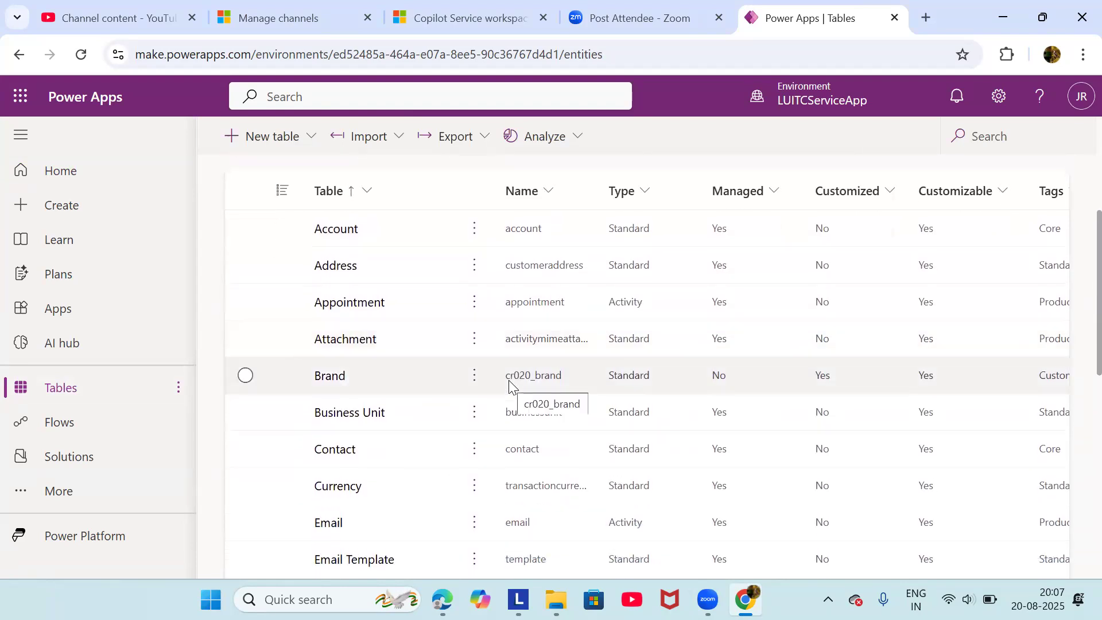
{"action": "scroll", "coordinate": [509, 384], "scroll_direction": "down", "scroll_amount": 3}
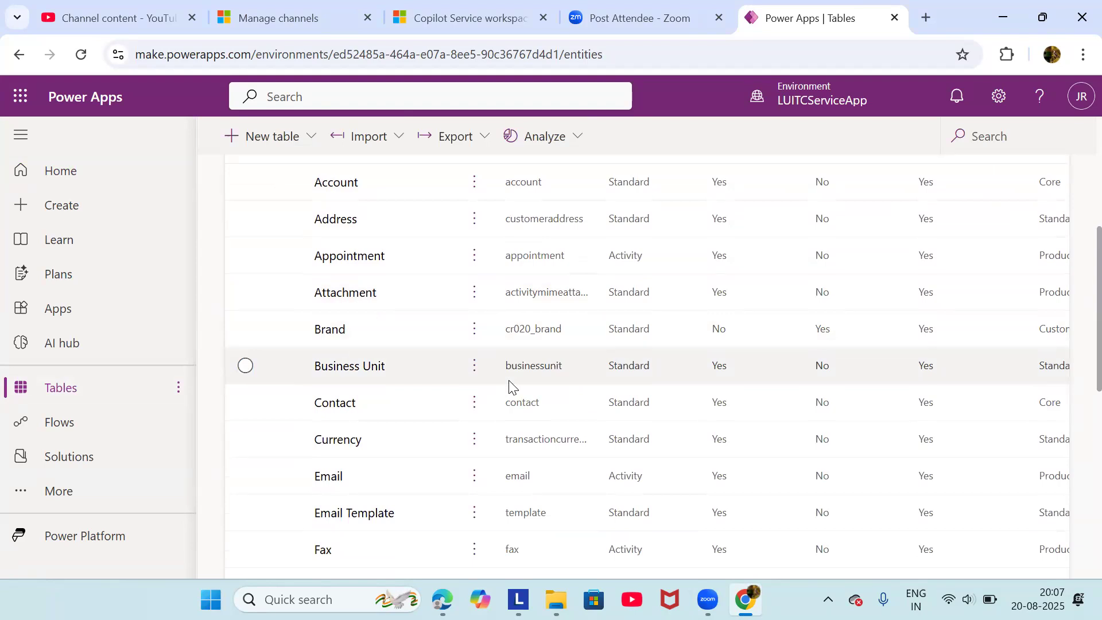
{"action": "scroll", "coordinate": [509, 386], "scroll_direction": "up", "scroll_amount": 2}
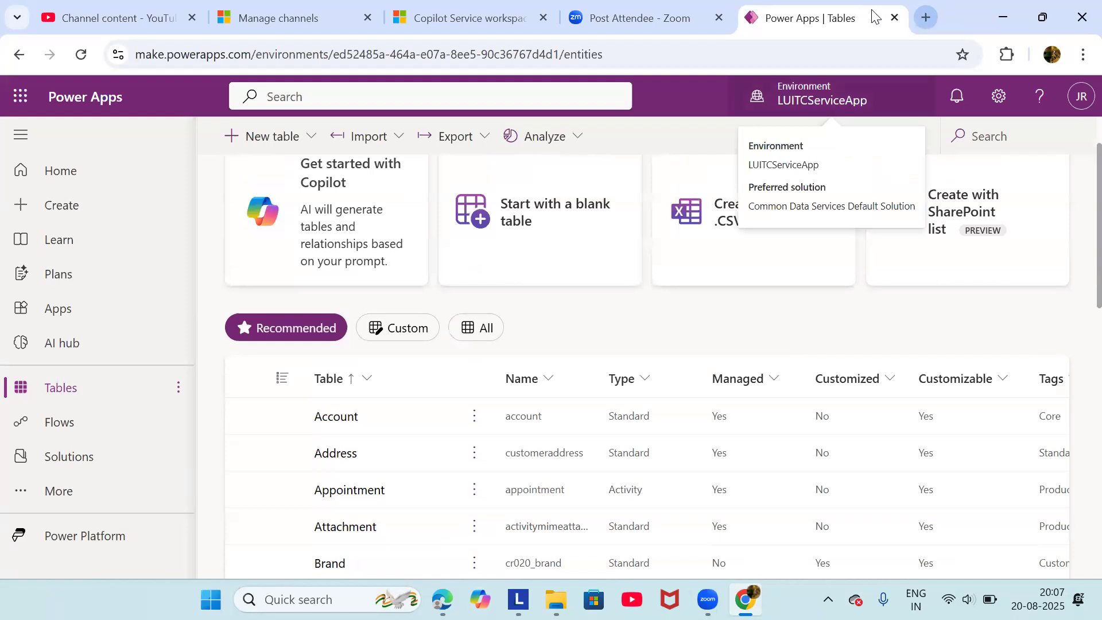
{"action": "scroll", "coordinate": [891, 184], "scroll_direction": "up", "scroll_amount": 1}
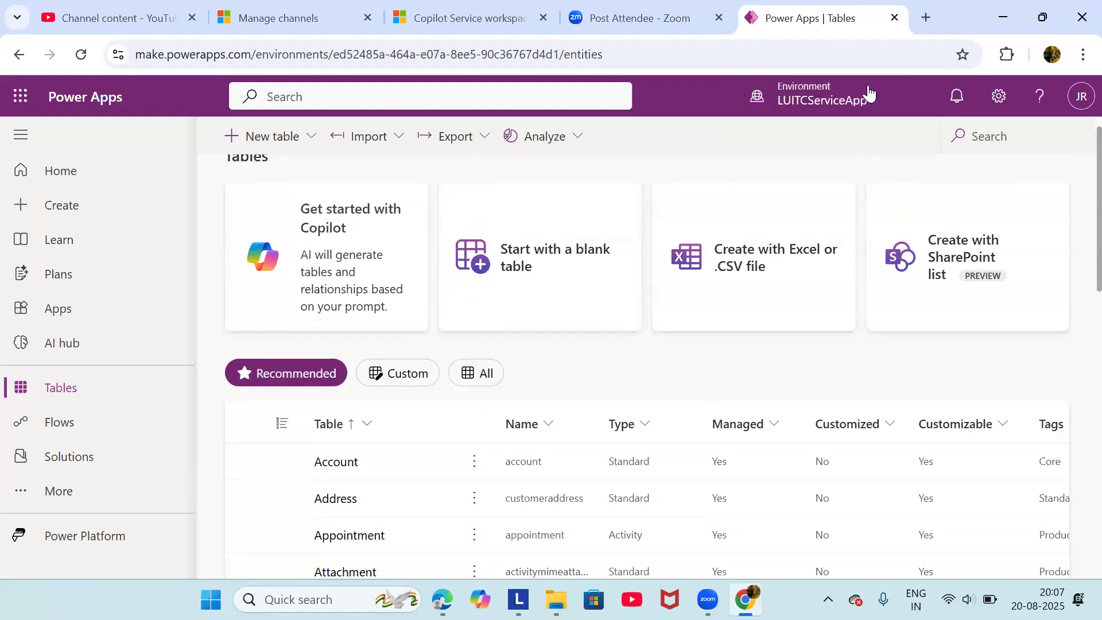
Open the My Active Contacts list of the luitcserviceapp Dynamics 365 Sales Hub in a new browser tab
{"action": "left_click", "coordinate": [925, 24]}
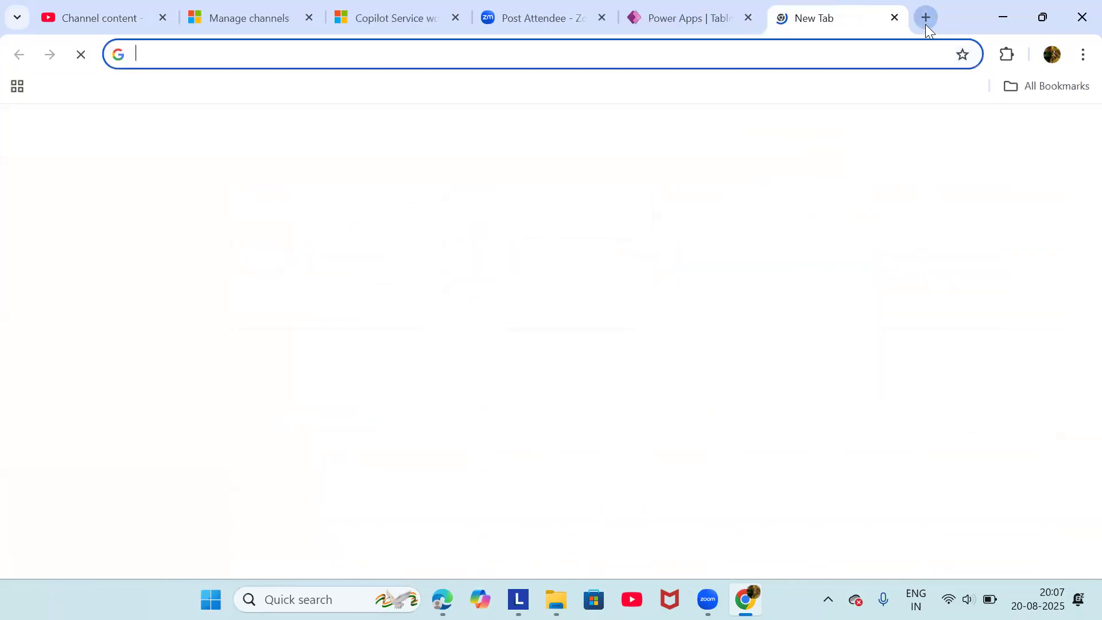
{"action": "type", "text": "luit"}
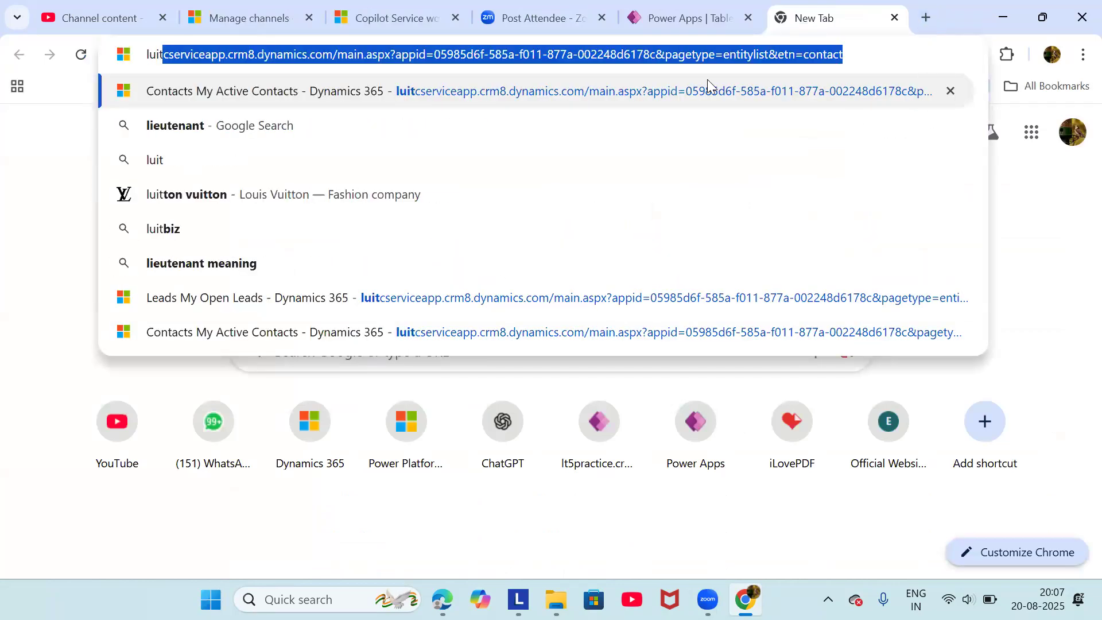
{"action": "left_click", "coordinate": [106, 208]}
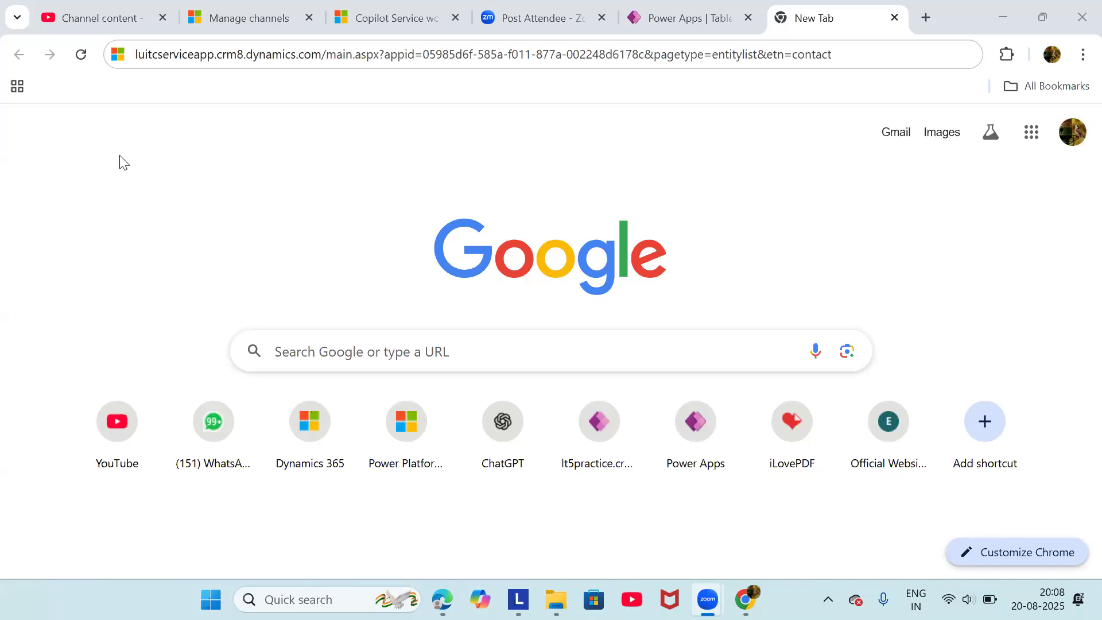
{"action": "left_click", "coordinate": [251, 198]}
{"action": "left_click", "coordinate": [888, 59]}
{"action": "key", "text": "Return"}
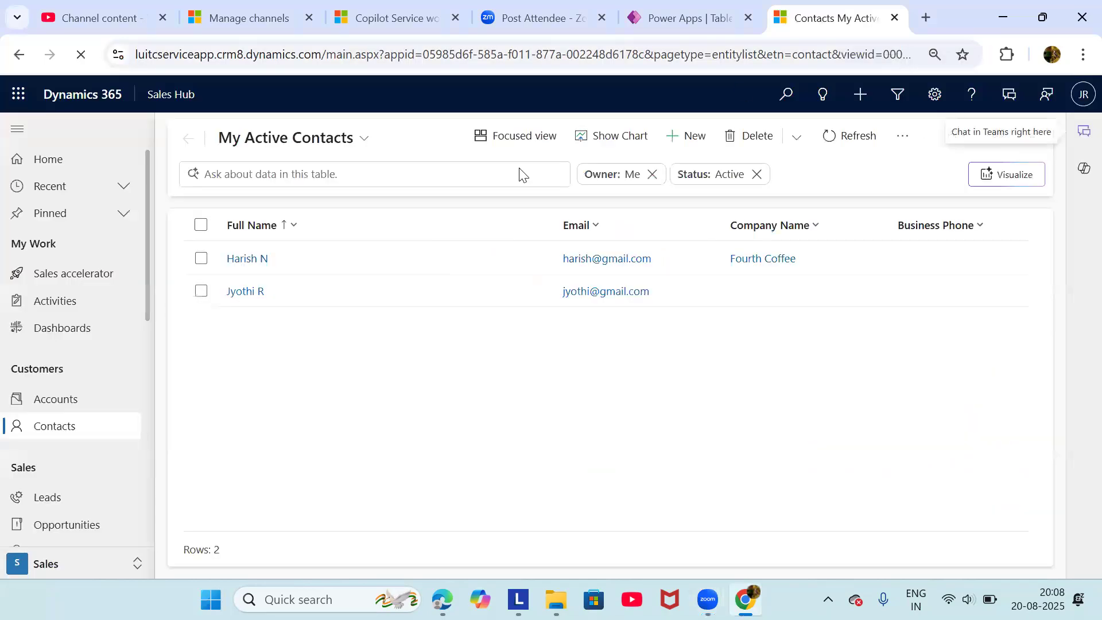
Open the contact linked to the Fourth Coffee account and review its contact information fields
{"action": "left_click", "coordinate": [266, 260]}
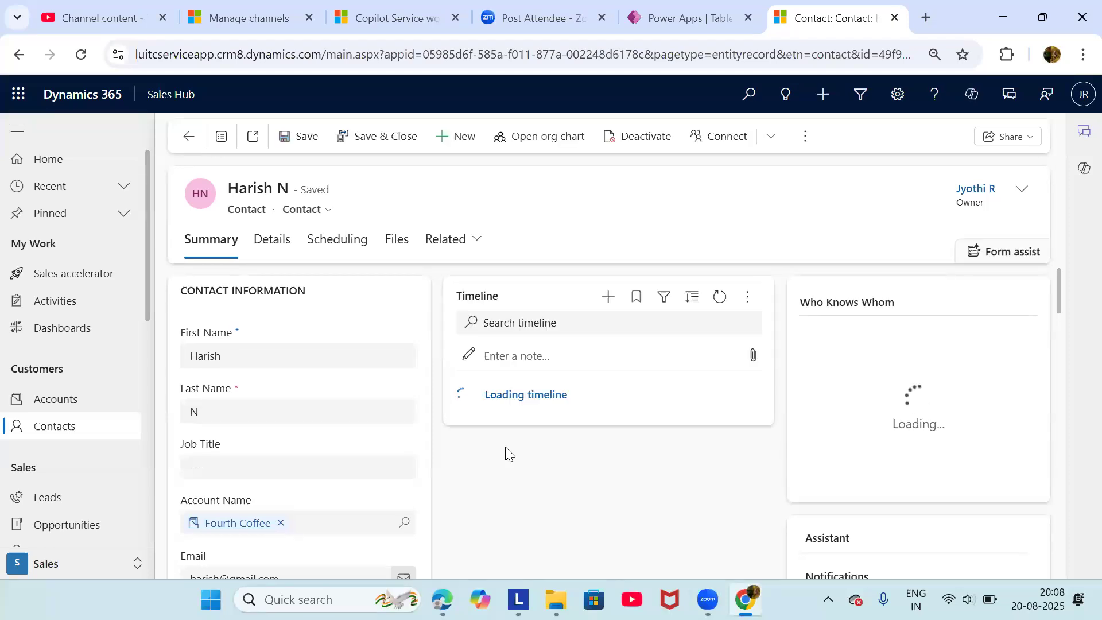
{"action": "scroll", "coordinate": [507, 453], "scroll_direction": "down", "scroll_amount": 1}
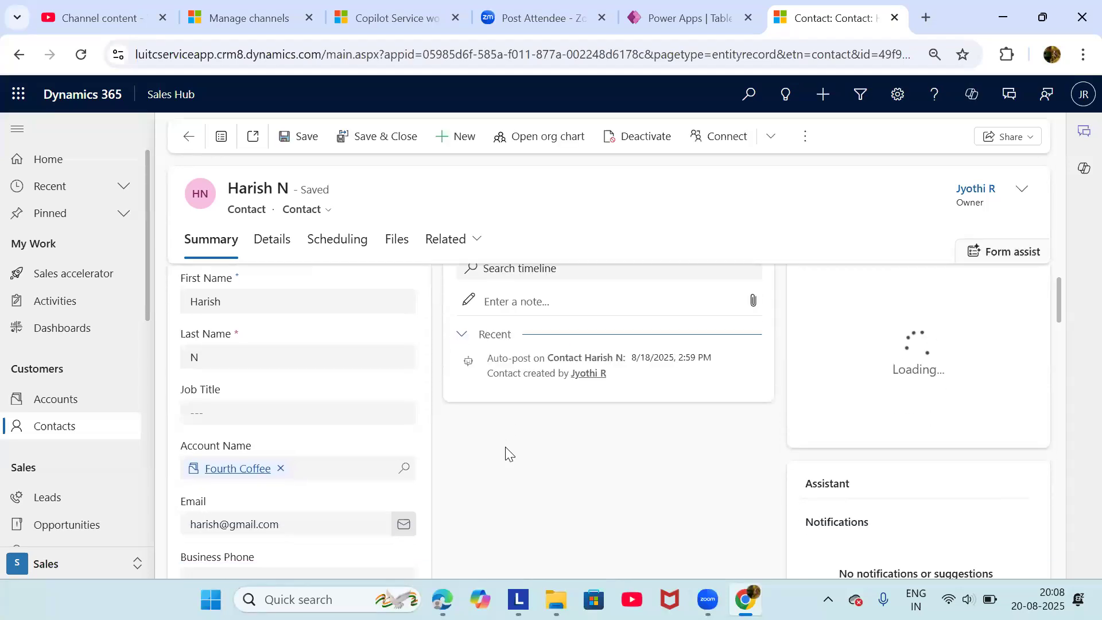
{"action": "scroll", "coordinate": [507, 454], "scroll_direction": "down", "scroll_amount": 1}
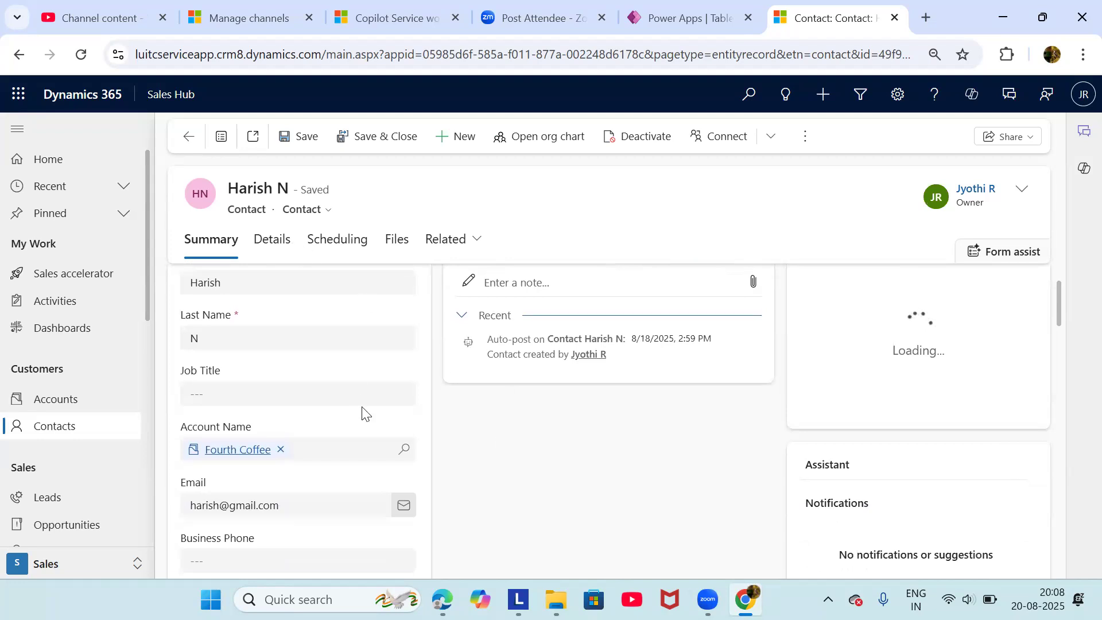
{"action": "scroll", "coordinate": [241, 436], "scroll_direction": "down", "scroll_amount": 1}
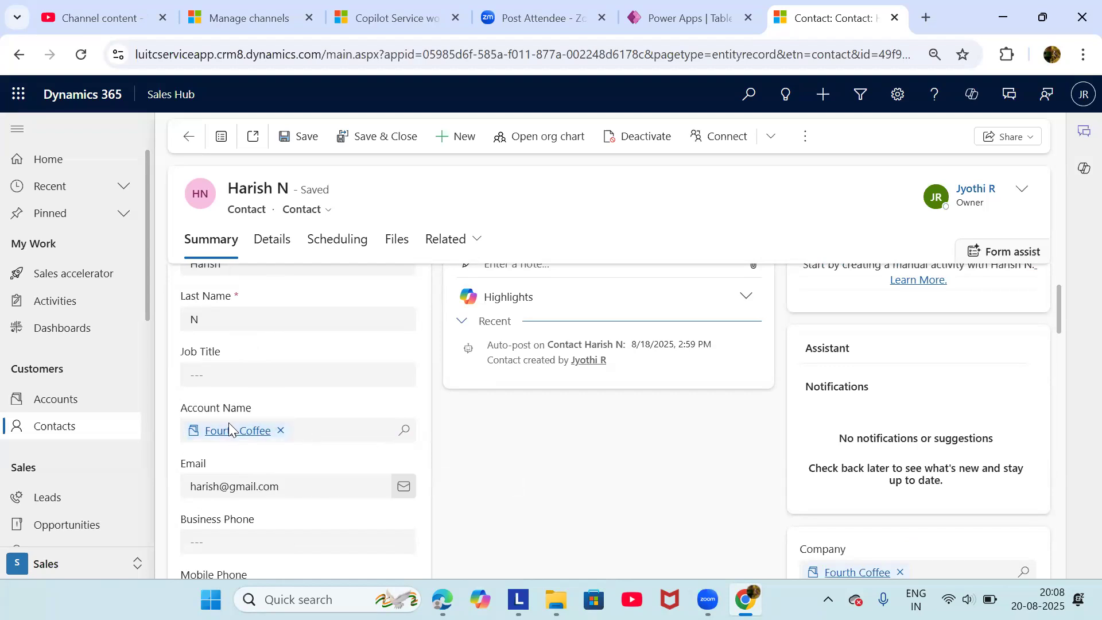
{"action": "scroll", "coordinate": [46, 541], "scroll_direction": "down", "scroll_amount": 1}
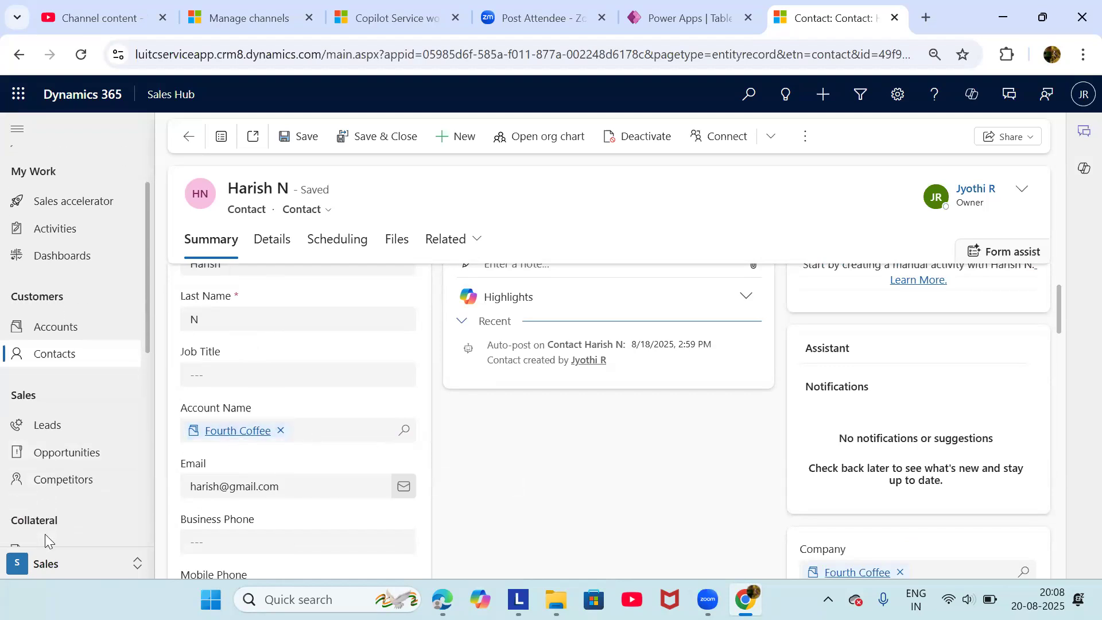
Switch from Sales Hub to the Copilot Service workspace app
{"action": "left_click", "coordinate": [163, 97]}
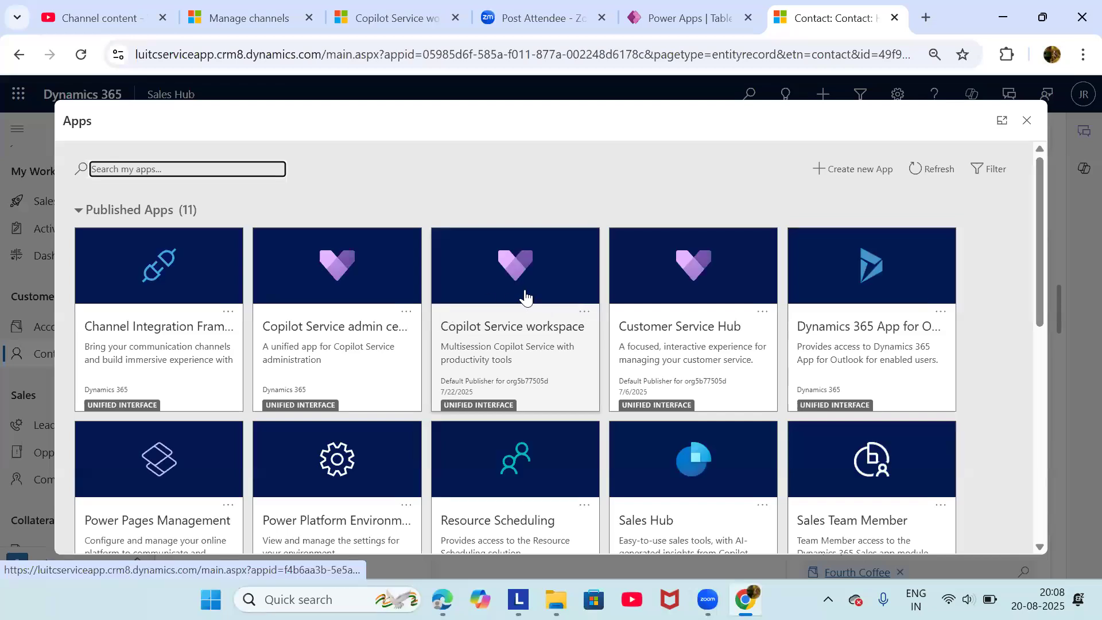
{"action": "left_click", "coordinate": [524, 291]}
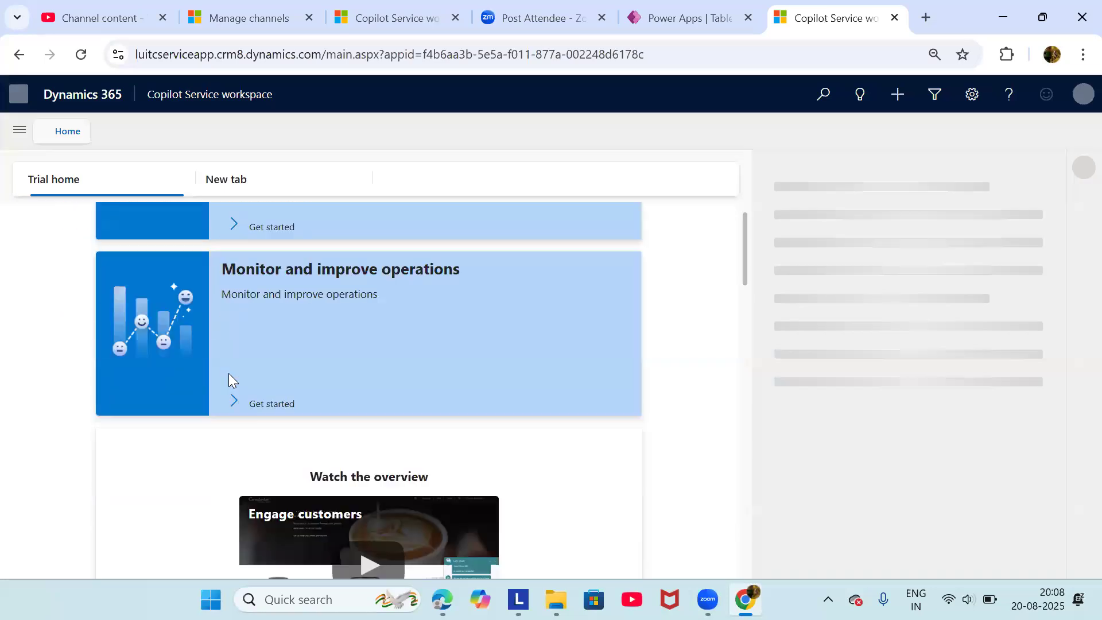
{"action": "scroll", "coordinate": [228, 374], "scroll_direction": "down", "scroll_amount": 4}
Open the Cases list with the Teams chat pane collapsed and show the Active Cases view
{"action": "left_click", "coordinate": [18, 130]}
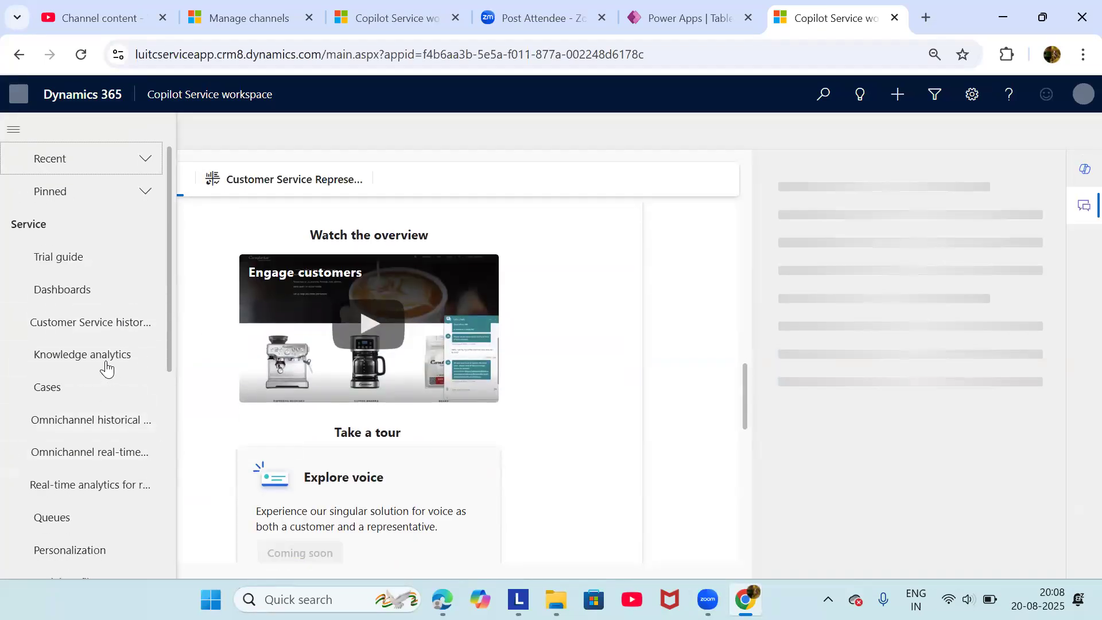
{"action": "left_click", "coordinate": [87, 390]}
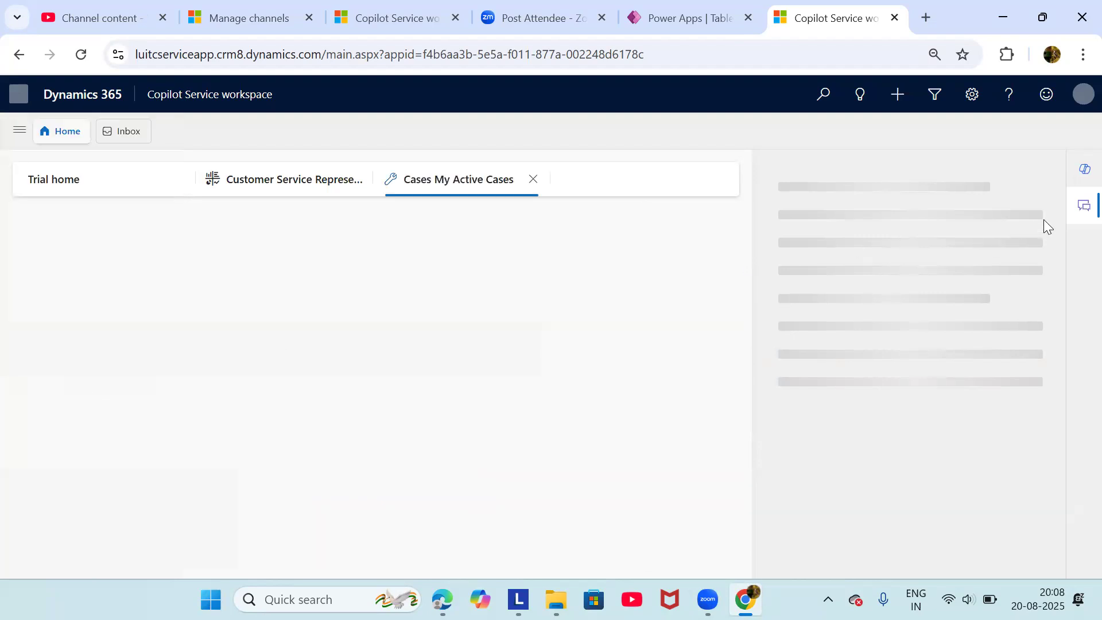
{"action": "left_click", "coordinate": [1083, 207]}
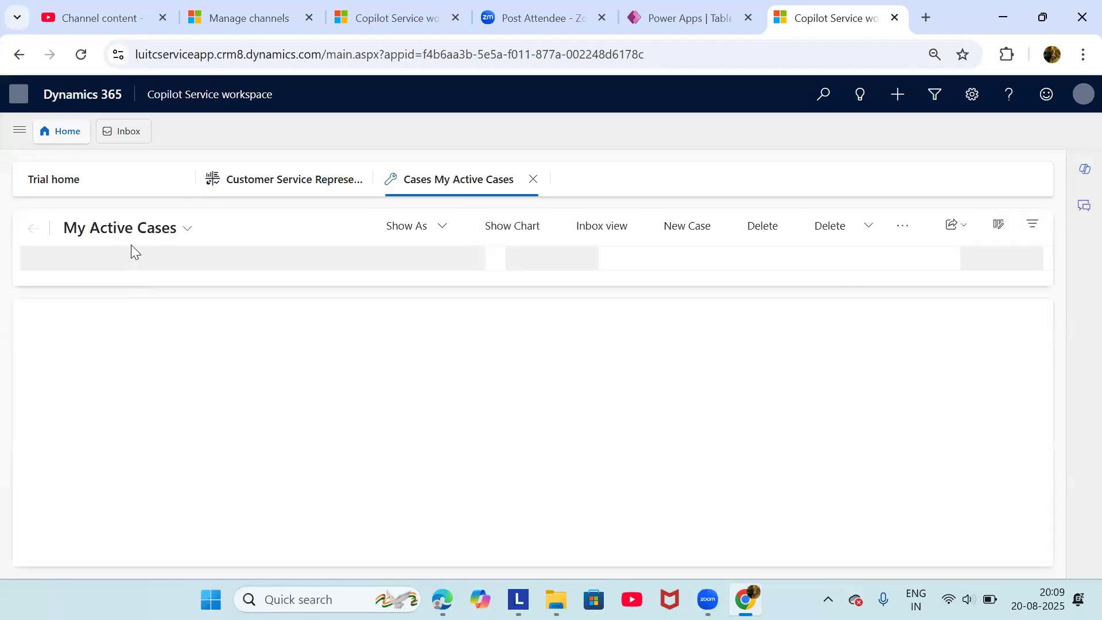
{"action": "left_click", "coordinate": [125, 236]}
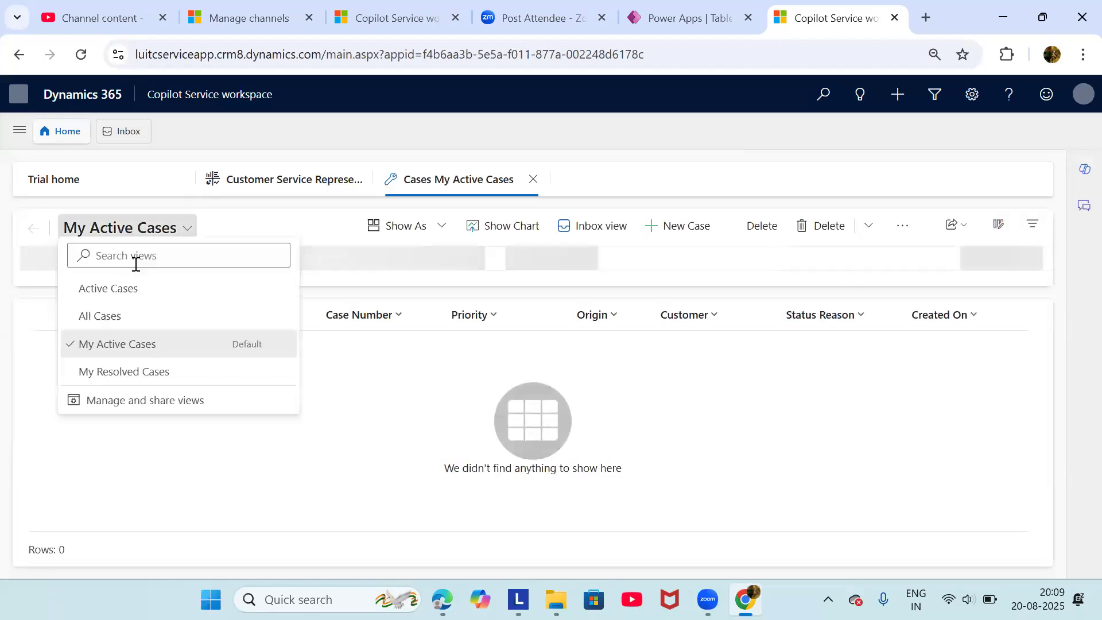
{"action": "left_click", "coordinate": [137, 299]}
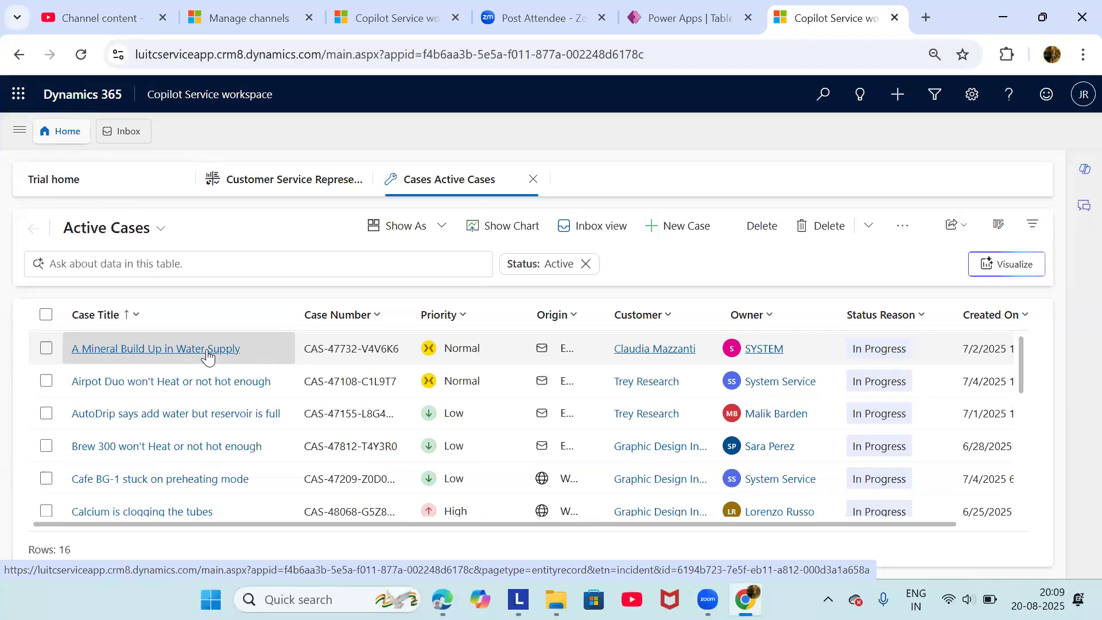
Open the case "A Mineral Build Up in Water Supply" and review its customer, subject and status details
{"action": "left_click", "coordinate": [207, 357]}
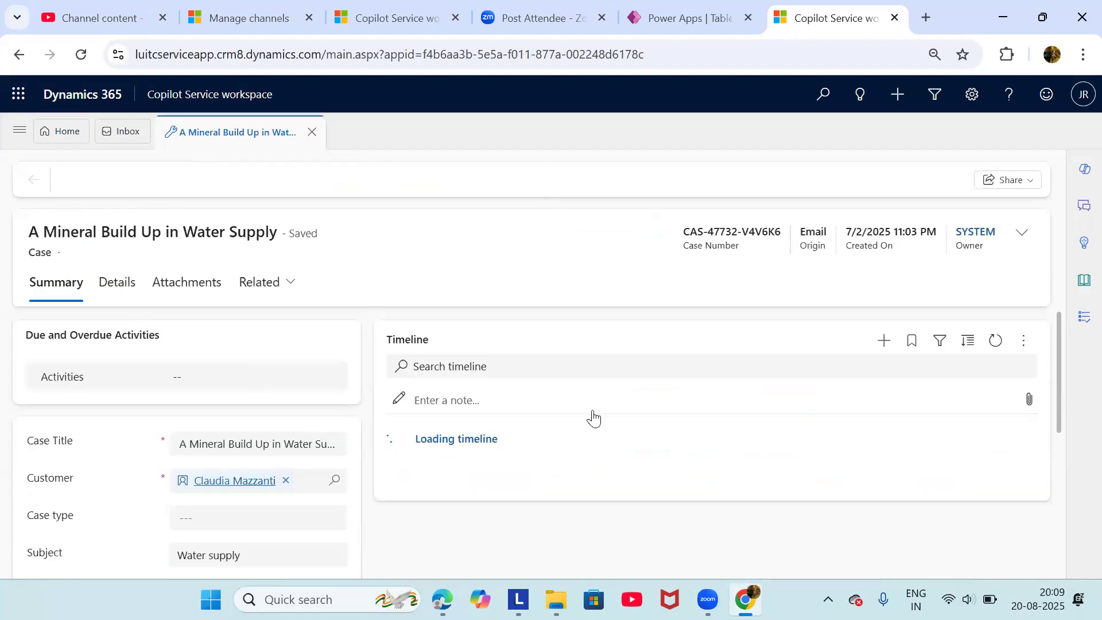
{"action": "scroll", "coordinate": [591, 417], "scroll_direction": "down", "scroll_amount": 1}
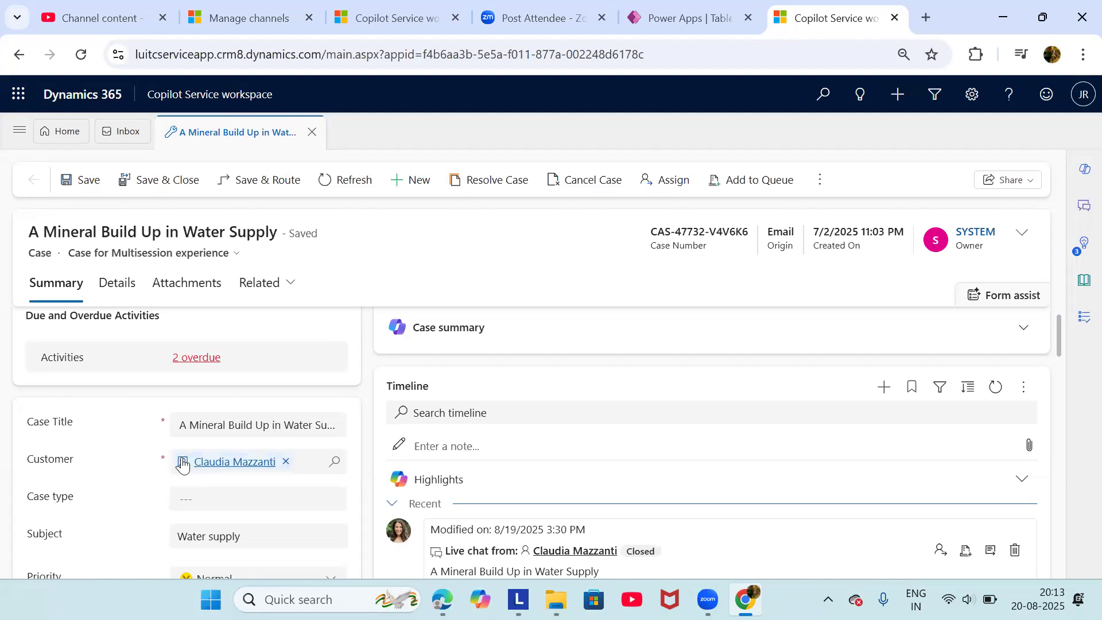
{"action": "scroll", "coordinate": [146, 468], "scroll_direction": "down", "scroll_amount": 1}
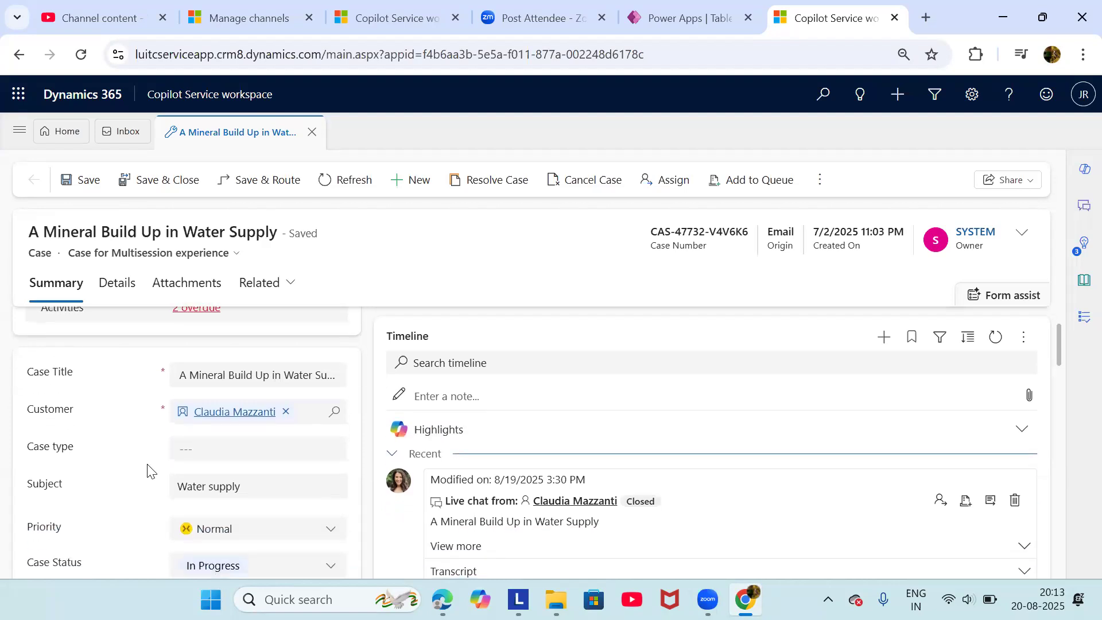
{"action": "scroll", "coordinate": [146, 470], "scroll_direction": "up", "scroll_amount": 1}
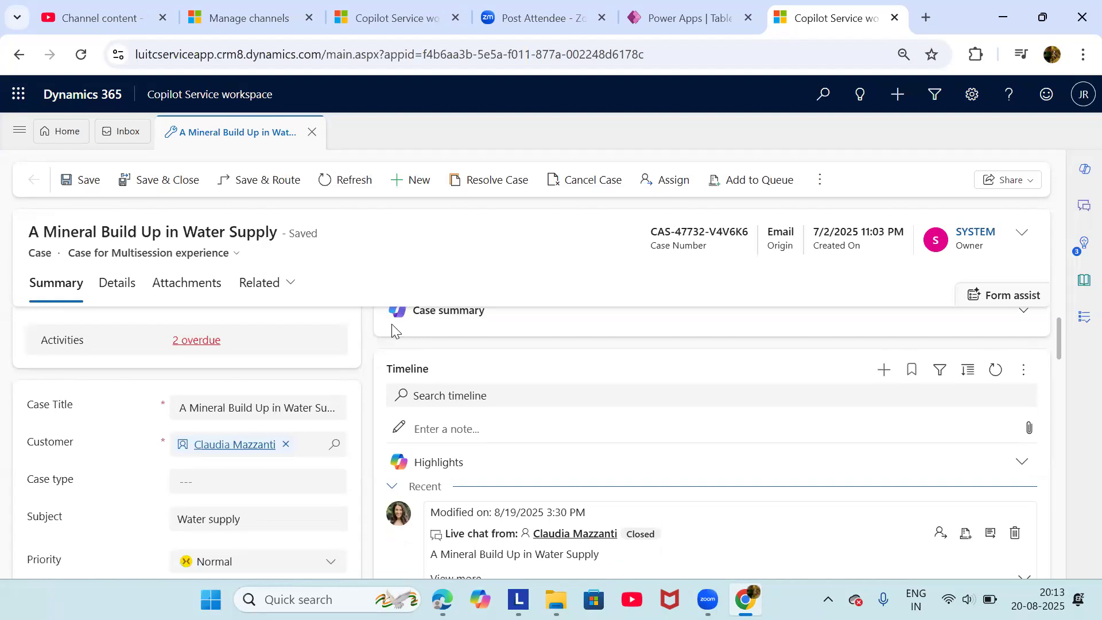
Switch from the Copilot Service workspace to the Copilot Service admin center app
{"action": "left_click", "coordinate": [241, 94]}
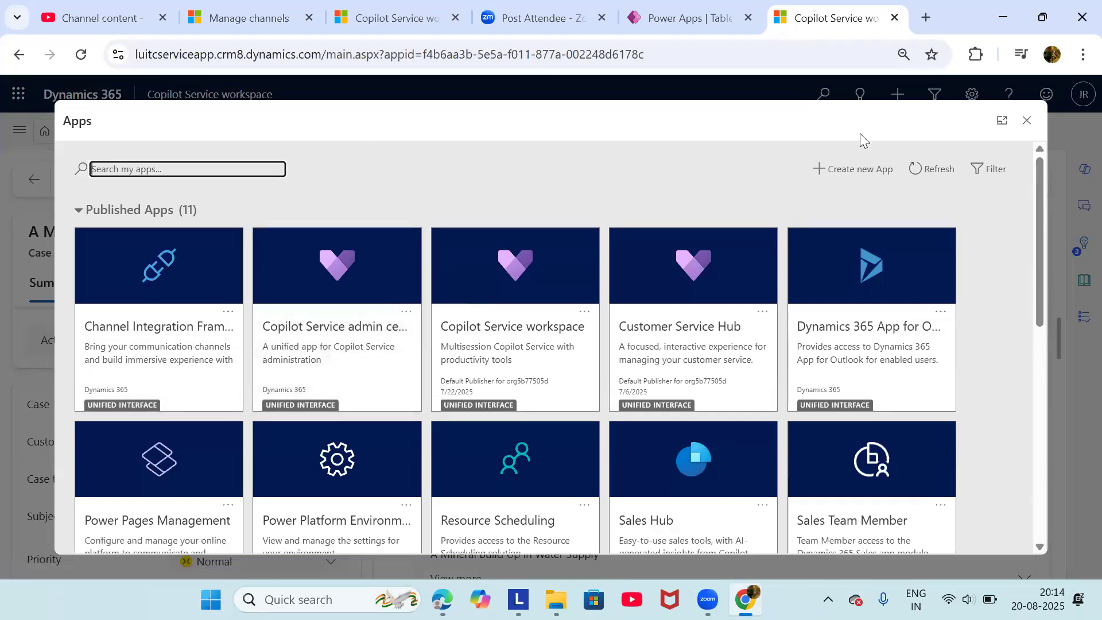
{"action": "left_click", "coordinate": [1026, 120]}
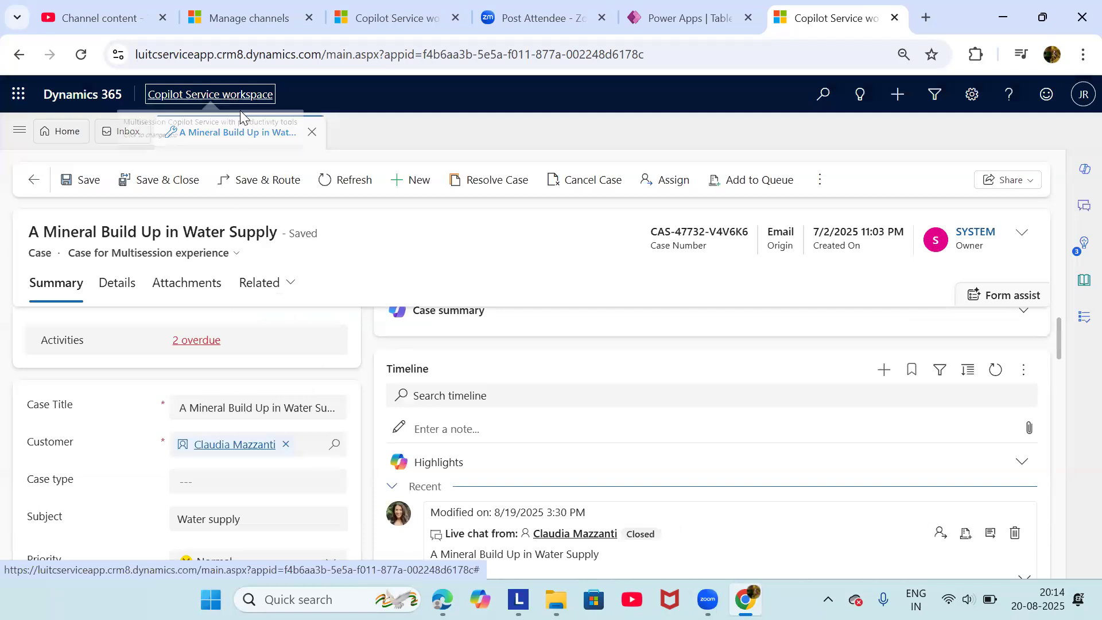
{"action": "left_click", "coordinate": [230, 97]}
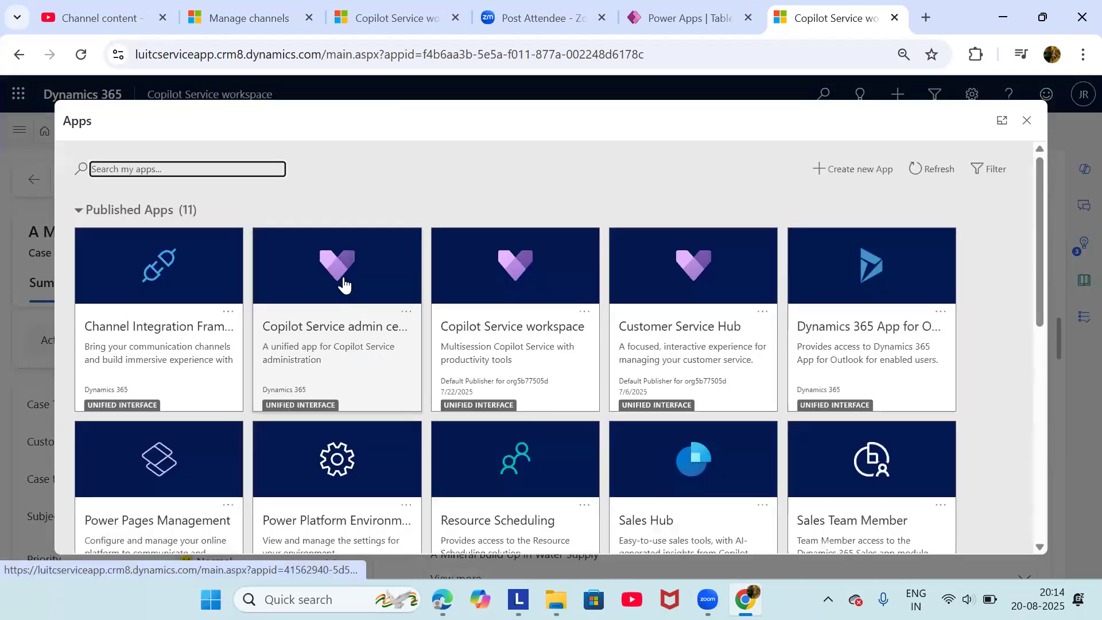
{"action": "left_click", "coordinate": [343, 281]}
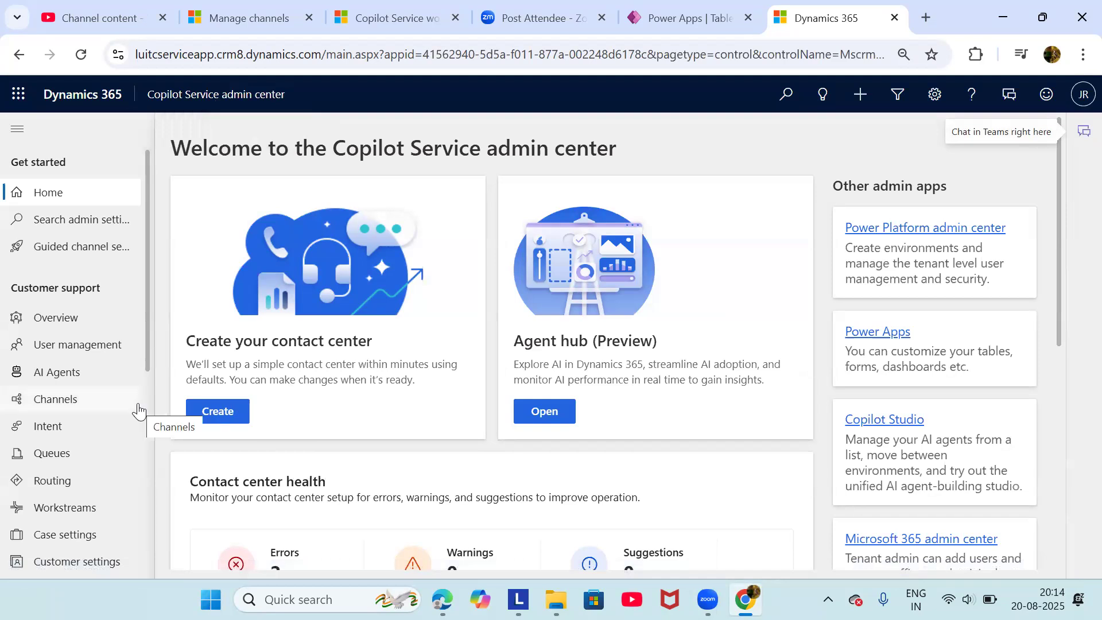
Open the Entitlements management list from the Service terms settings under Operations
{"action": "scroll", "coordinate": [137, 409], "scroll_direction": "down", "scroll_amount": 7}
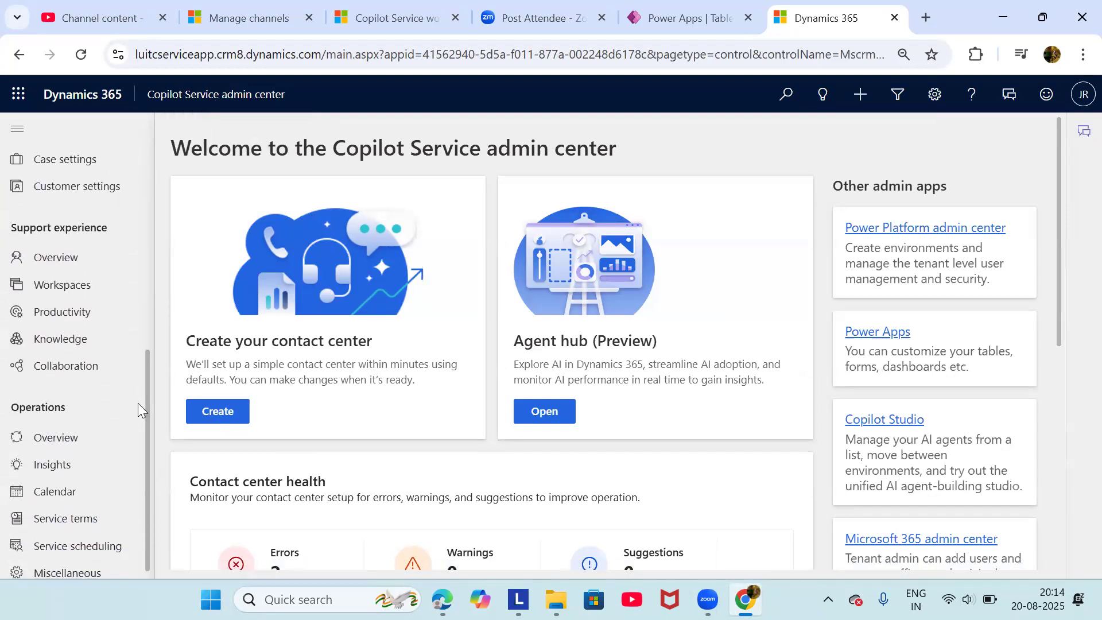
{"action": "left_click", "coordinate": [94, 512]}
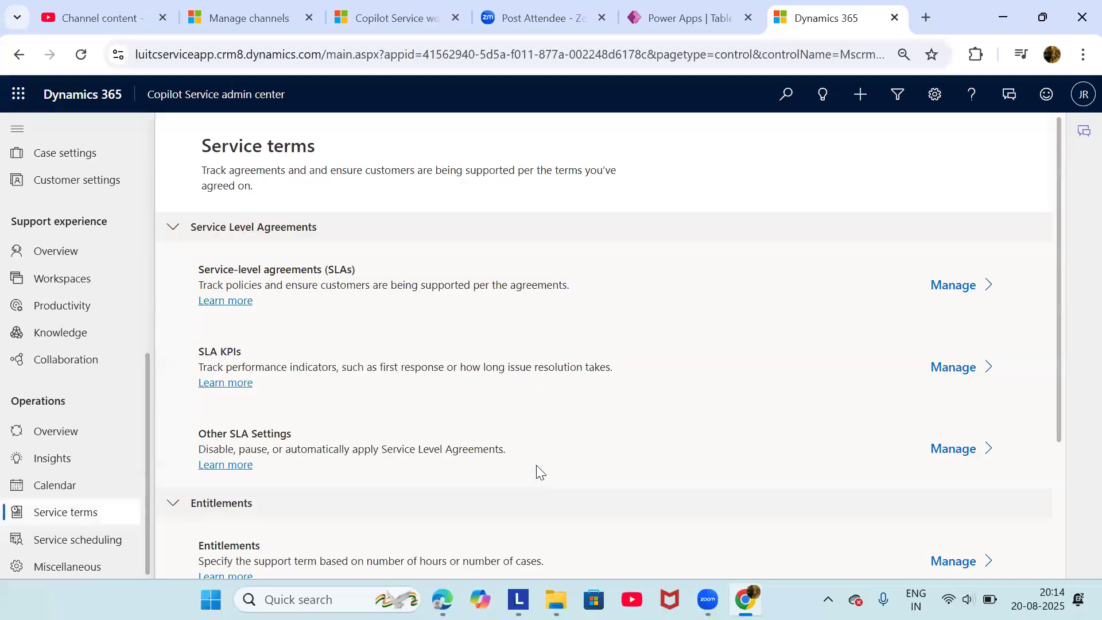
{"action": "scroll", "coordinate": [535, 424], "scroll_direction": "down", "scroll_amount": 2}
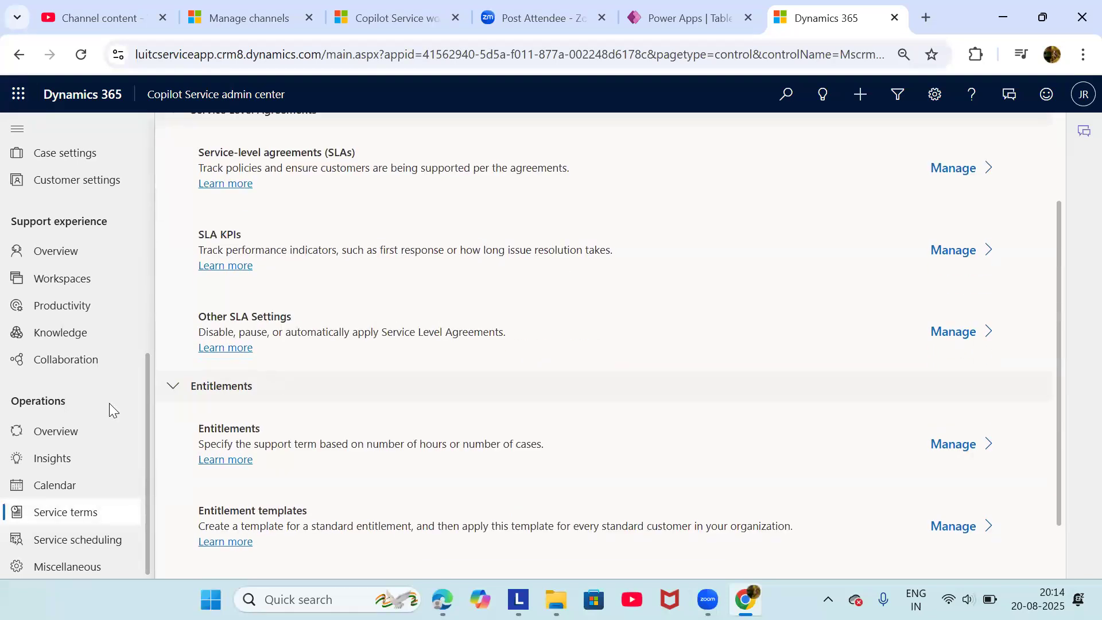
{"action": "scroll", "coordinate": [109, 403], "scroll_direction": "up", "scroll_amount": 5}
{"action": "scroll", "coordinate": [110, 409], "scroll_direction": "down", "scroll_amount": 4}
{"action": "scroll", "coordinate": [242, 459], "scroll_direction": "down", "scroll_amount": 1}
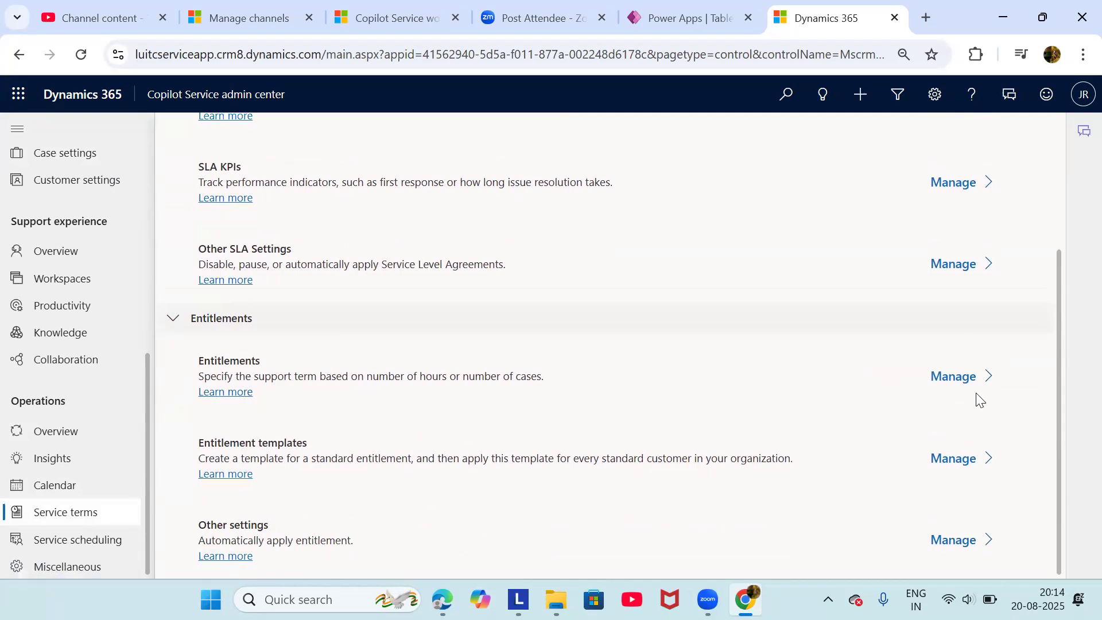
{"action": "left_click", "coordinate": [963, 380]}
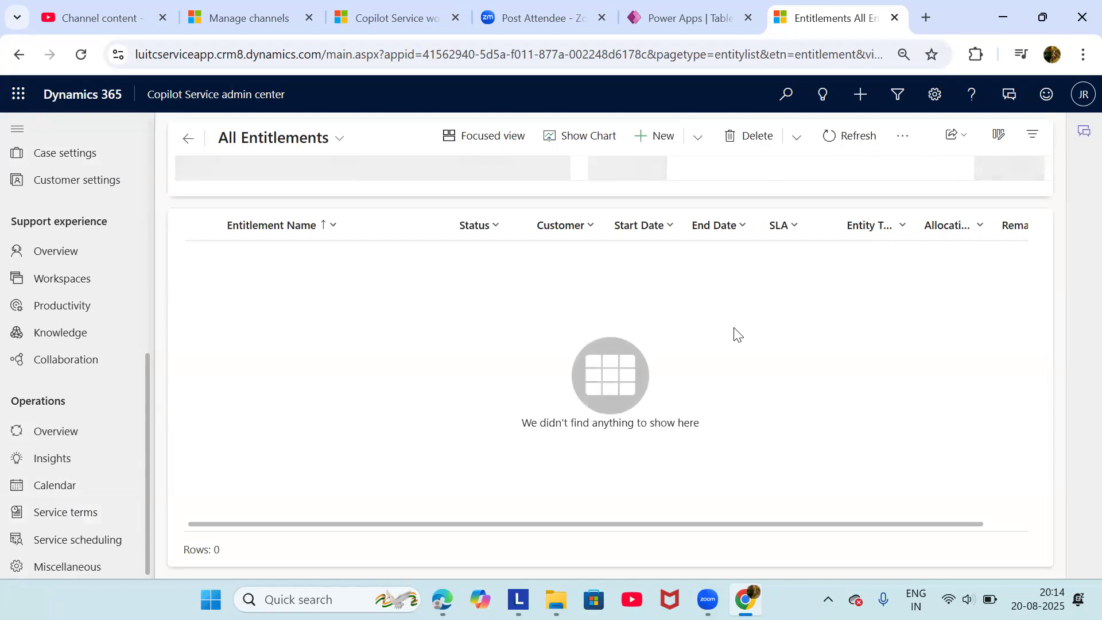
Create a new entitlement named "Entitlement for Test customer" with Fourth Coffee as the primary customer
{"action": "left_click", "coordinate": [657, 145]}
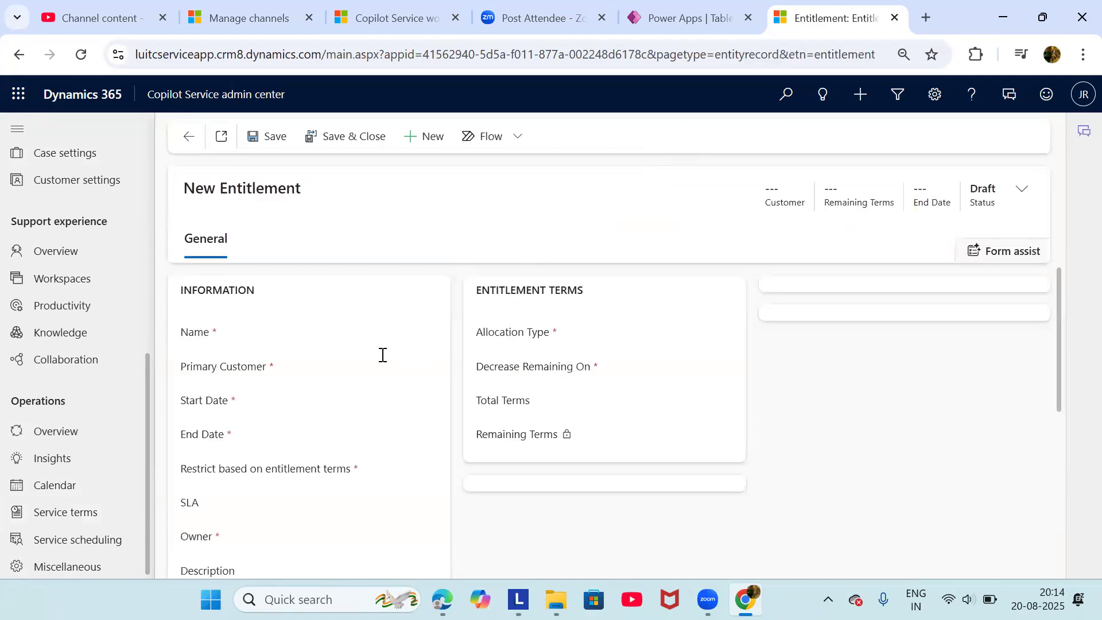
{"action": "left_click", "coordinate": [302, 356]}
{"action": "type", "text": "Entitlement for "}
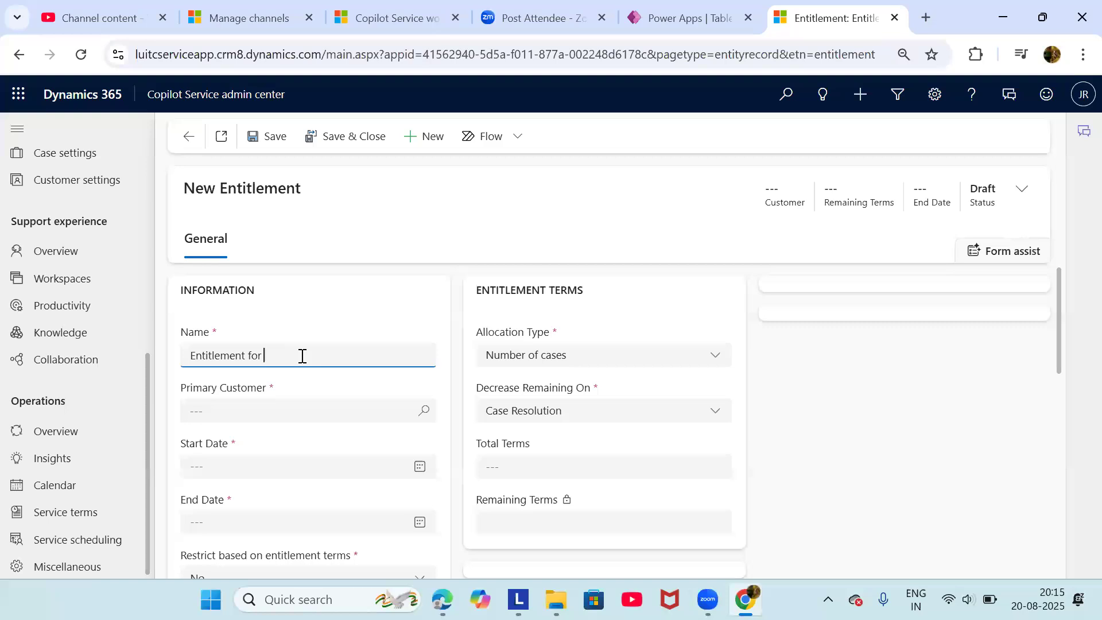
{"action": "type", "text": "Test customer"}
{"action": "left_click", "coordinate": [425, 414]}
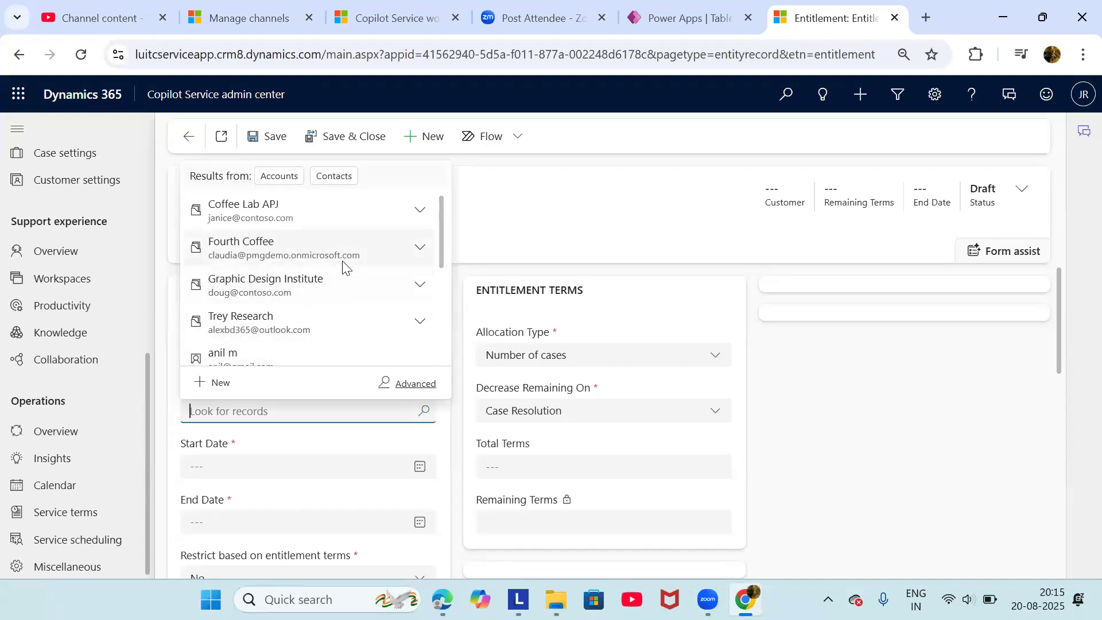
{"action": "left_click", "coordinate": [343, 257]}
{"action": "scroll", "coordinate": [345, 399], "scroll_direction": "down", "scroll_amount": 2}
{"action": "scroll", "coordinate": [310, 373], "scroll_direction": "up", "scroll_amount": 1}
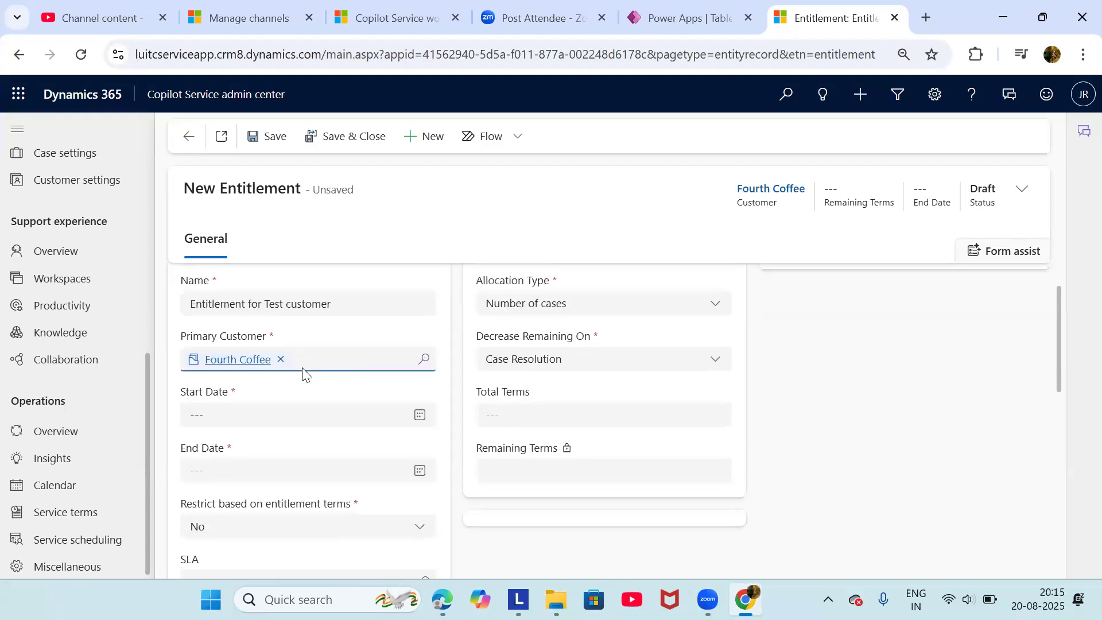
Set the entitlement's start date to 8/20/2025 and its end date to 10/20/2025
{"action": "scroll", "coordinate": [356, 348], "scroll_direction": "down", "scroll_amount": 1}
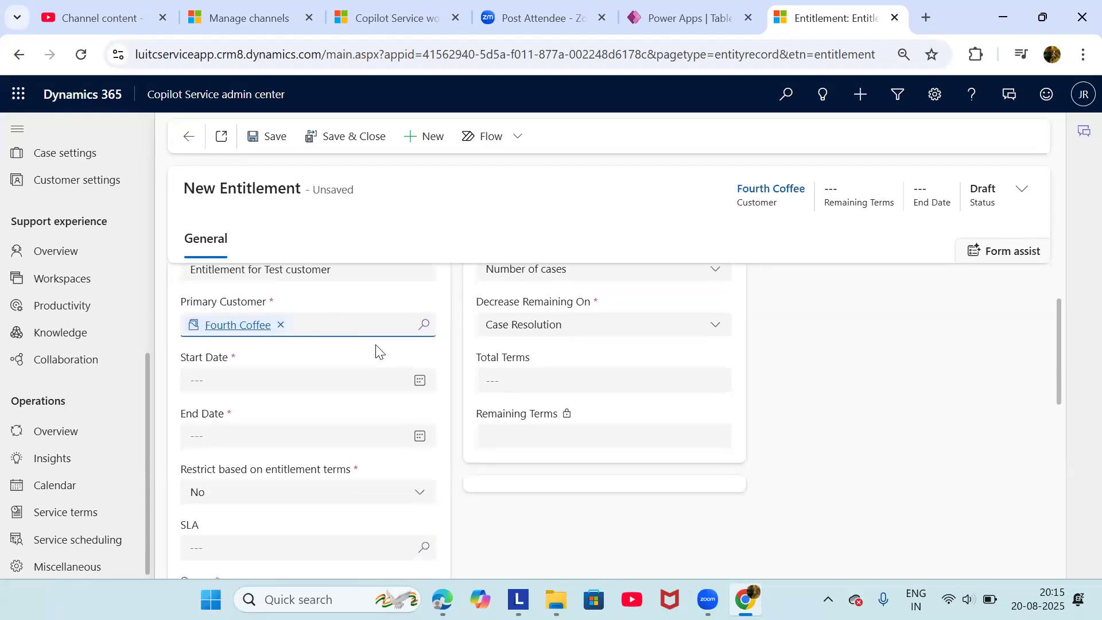
{"action": "left_click", "coordinate": [420, 381]}
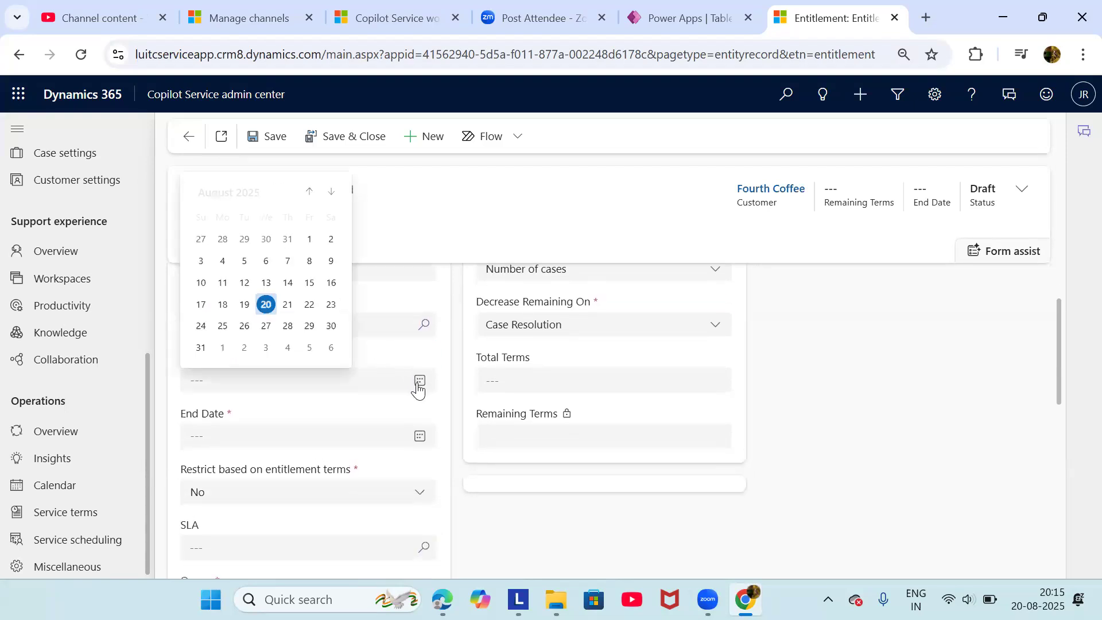
{"action": "left_click", "coordinate": [267, 308]}
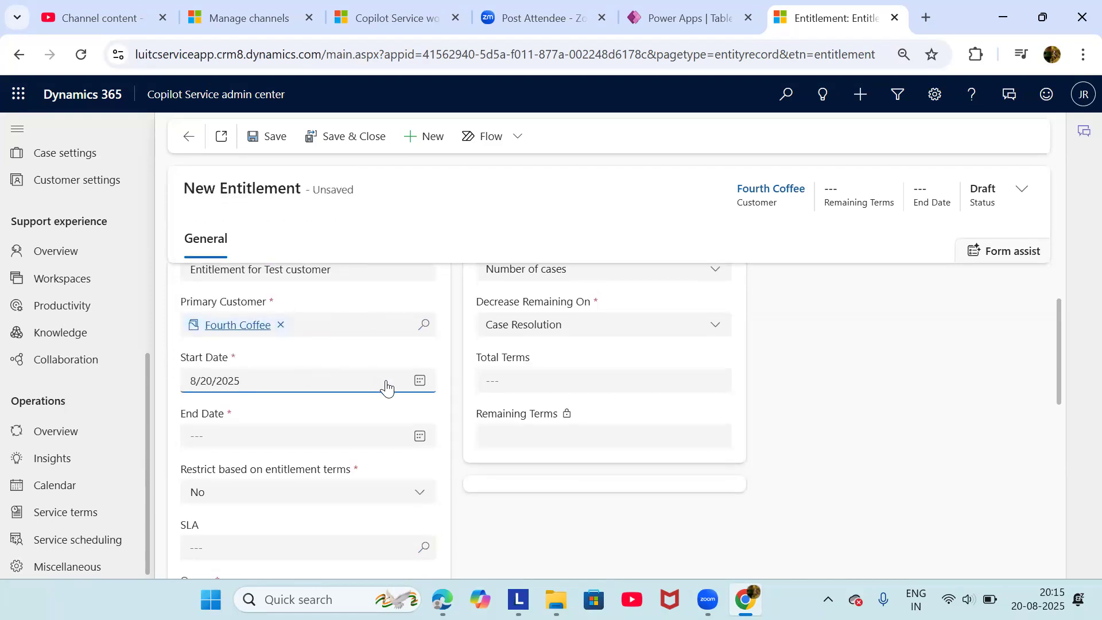
{"action": "left_click", "coordinate": [420, 437]}
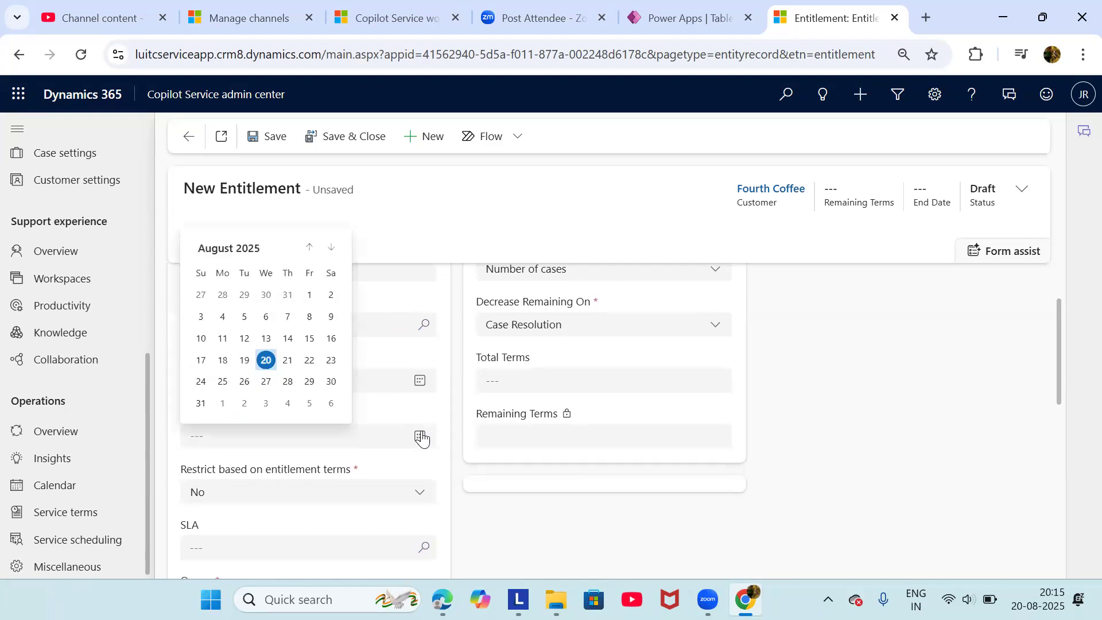
{"action": "left_click", "coordinate": [332, 248]}
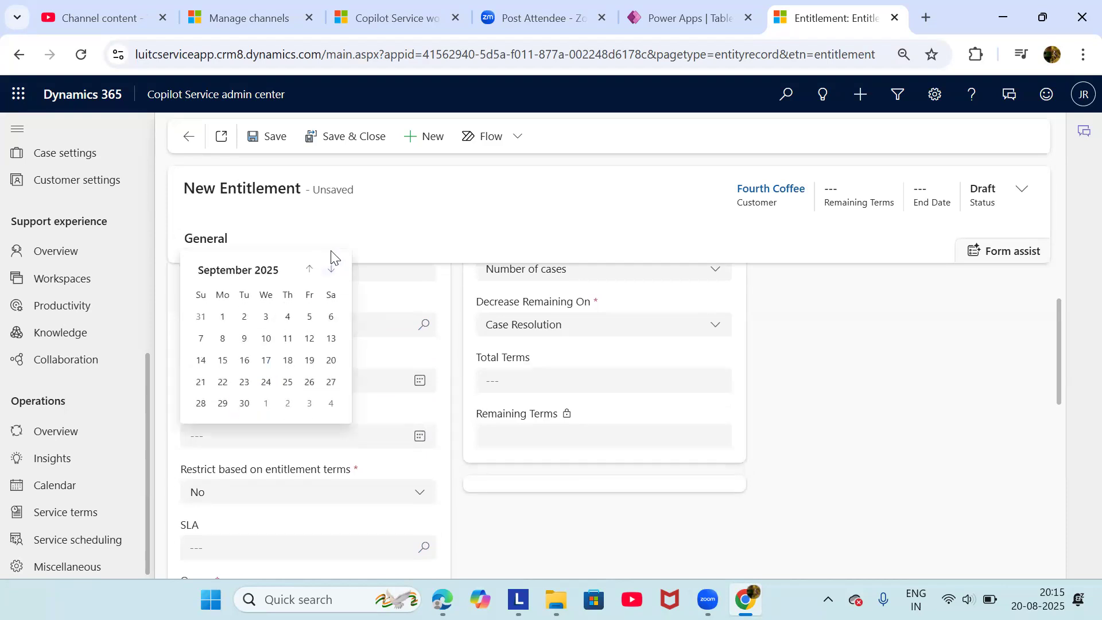
{"action": "left_click", "coordinate": [331, 269]}
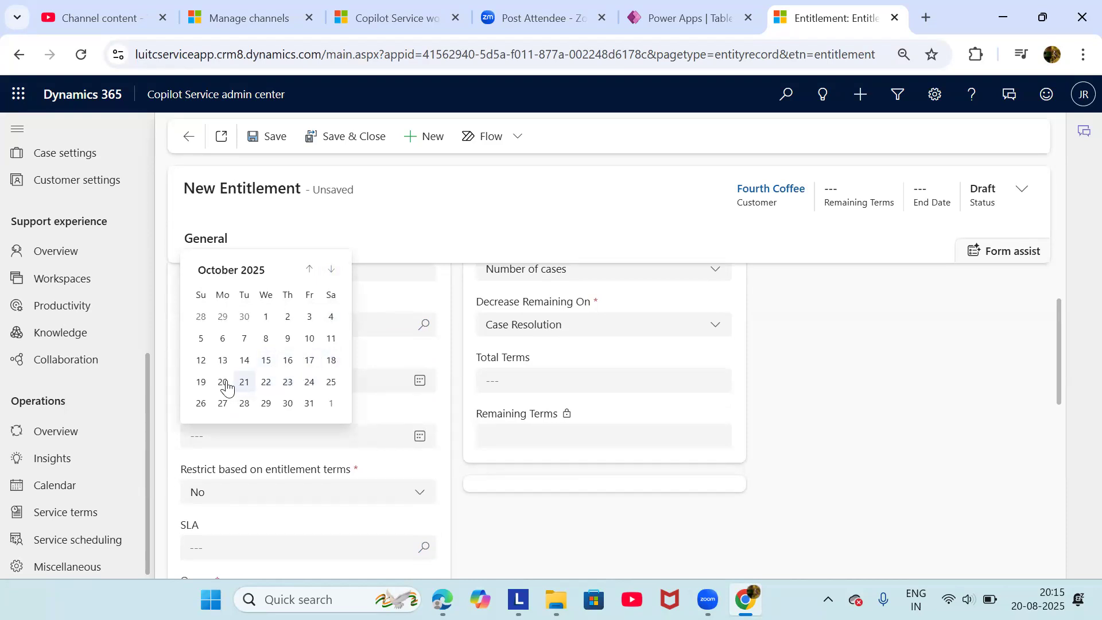
{"action": "left_click", "coordinate": [223, 382]}
Set the entitlement's "Restrict based on entitlement terms" option to Yes
{"action": "scroll", "coordinate": [396, 451], "scroll_direction": "down", "scroll_amount": 1}
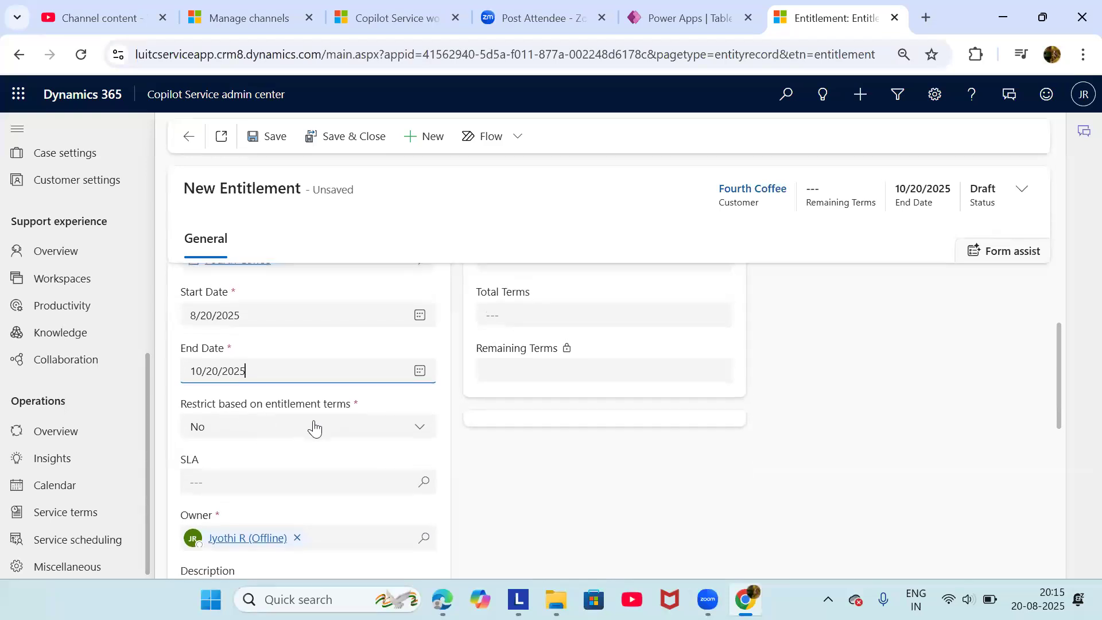
{"action": "left_click", "coordinate": [367, 435]}
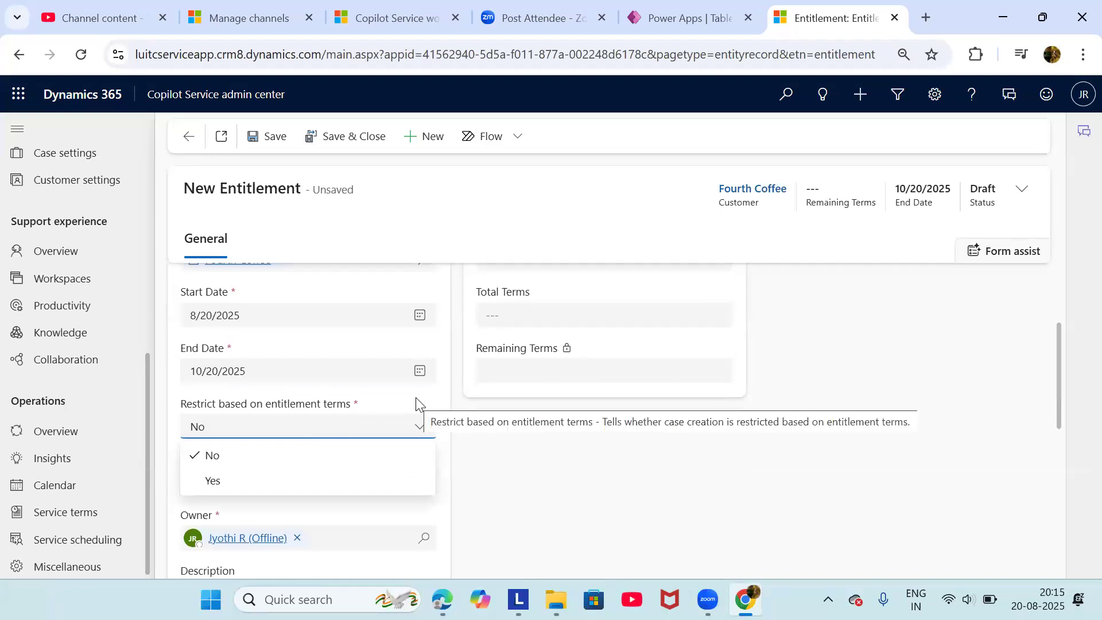
{"action": "left_click", "coordinate": [330, 488]}
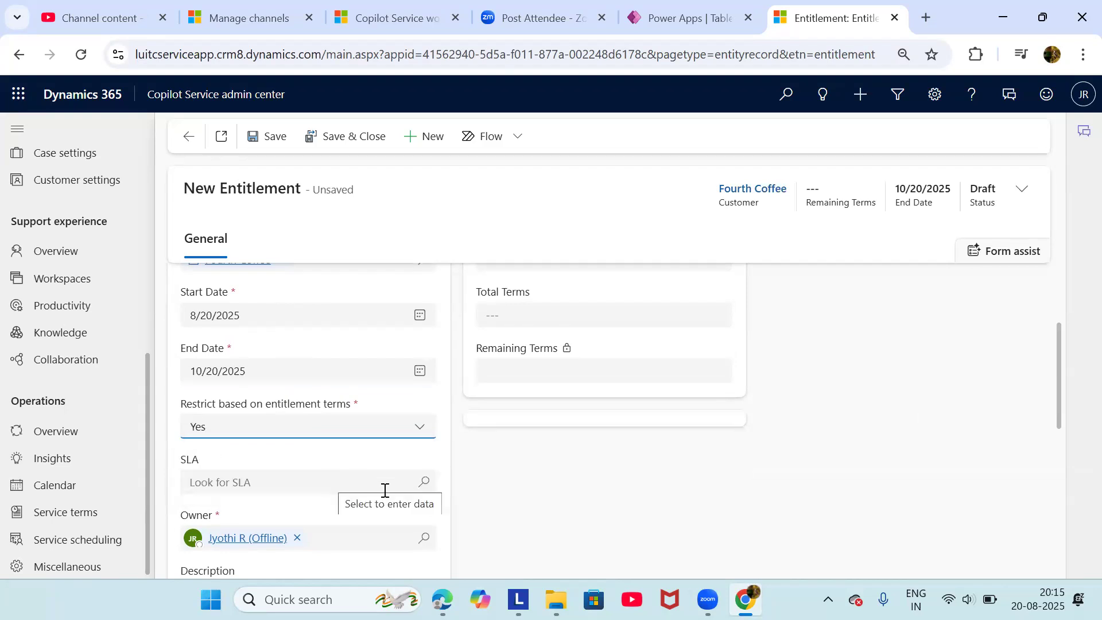
Review the new entitlement's information fields, including SLA, Owner, Description and Is Default, along with the entitlement terms
{"action": "scroll", "coordinate": [383, 447], "scroll_direction": "down", "scroll_amount": 2}
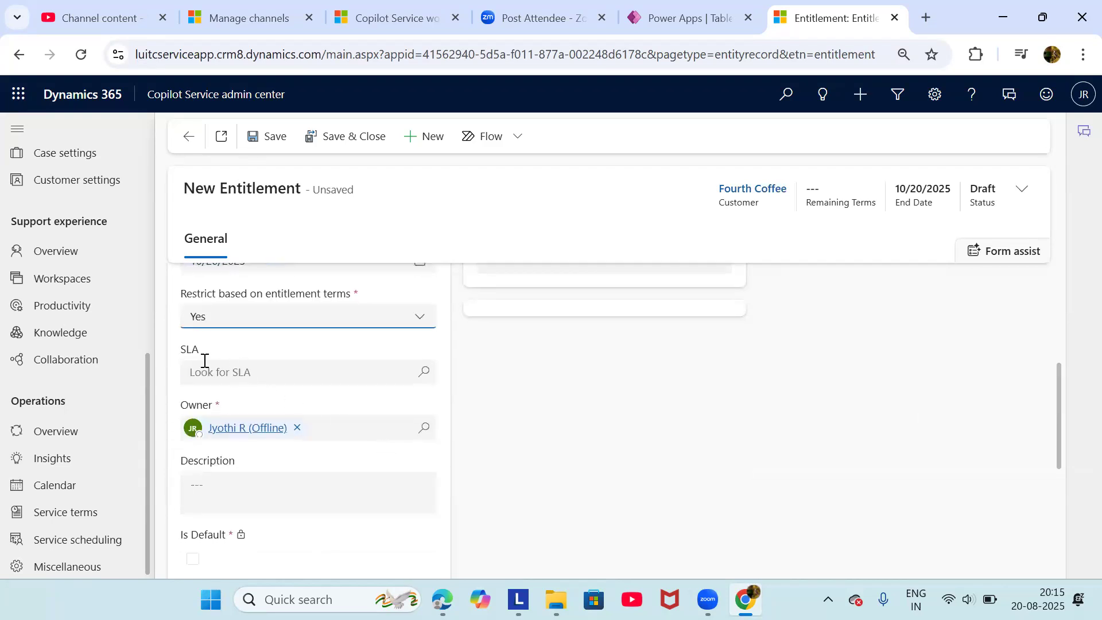
{"action": "scroll", "coordinate": [347, 393], "scroll_direction": "down", "scroll_amount": 2}
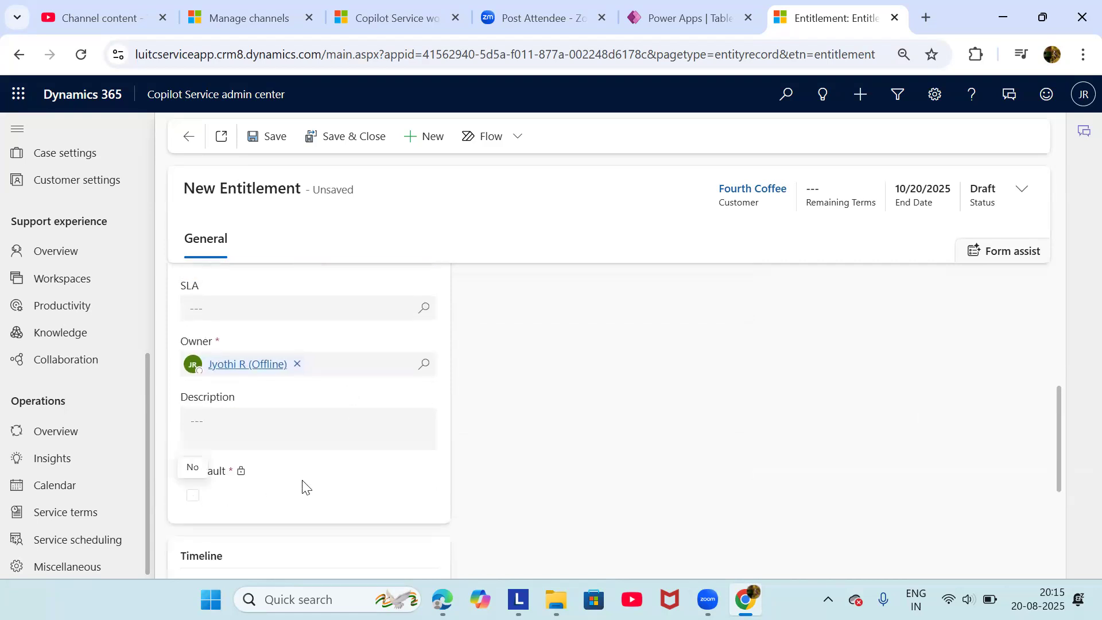
{"action": "scroll", "coordinate": [329, 476], "scroll_direction": "up", "scroll_amount": 1}
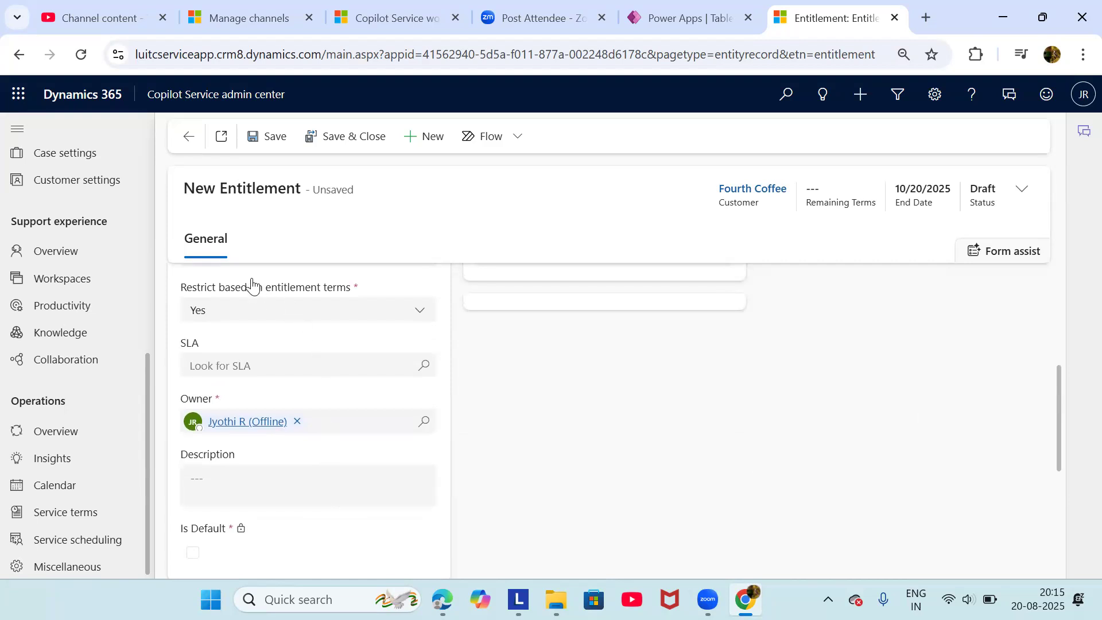
{"action": "scroll", "coordinate": [352, 469], "scroll_direction": "up", "scroll_amount": 3}
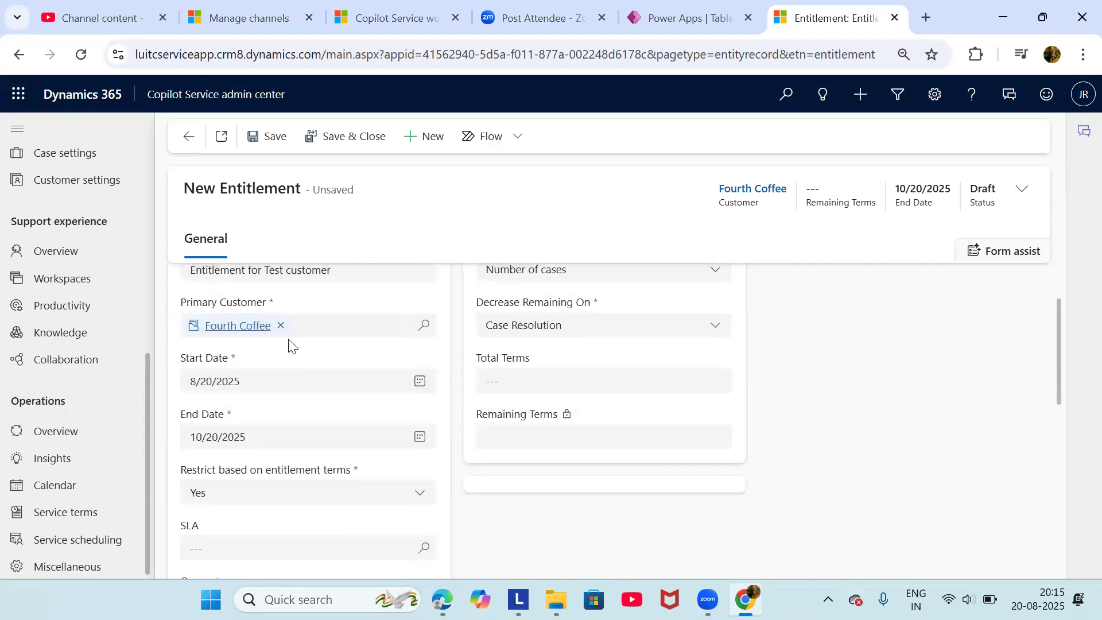
{"action": "scroll", "coordinate": [285, 355], "scroll_direction": "up", "scroll_amount": 1}
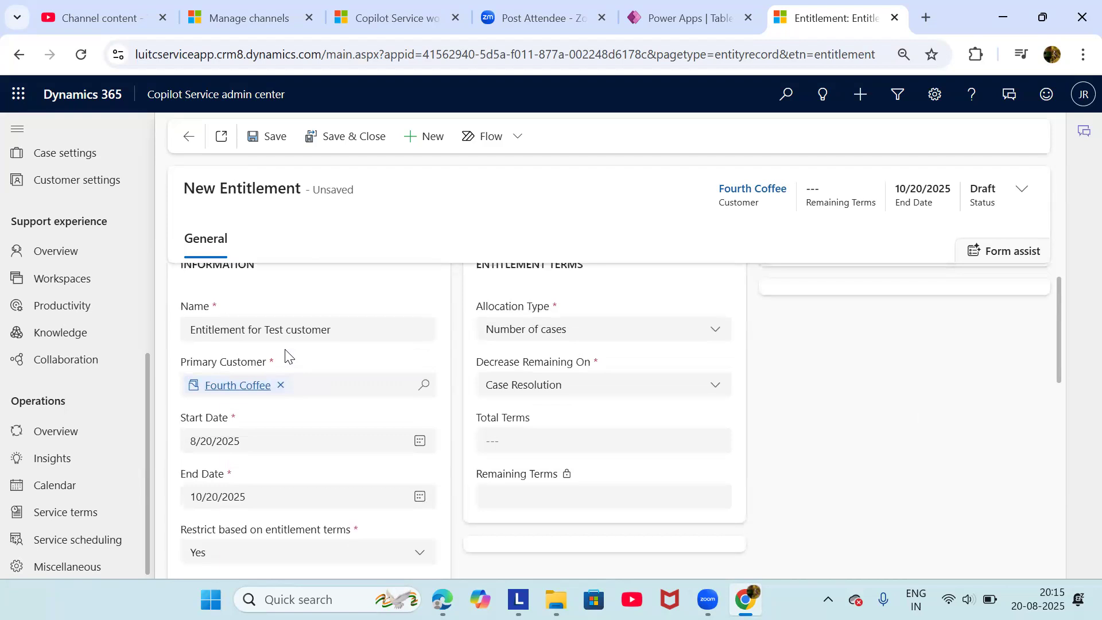
{"action": "scroll", "coordinate": [285, 355], "scroll_direction": "down", "scroll_amount": 6}
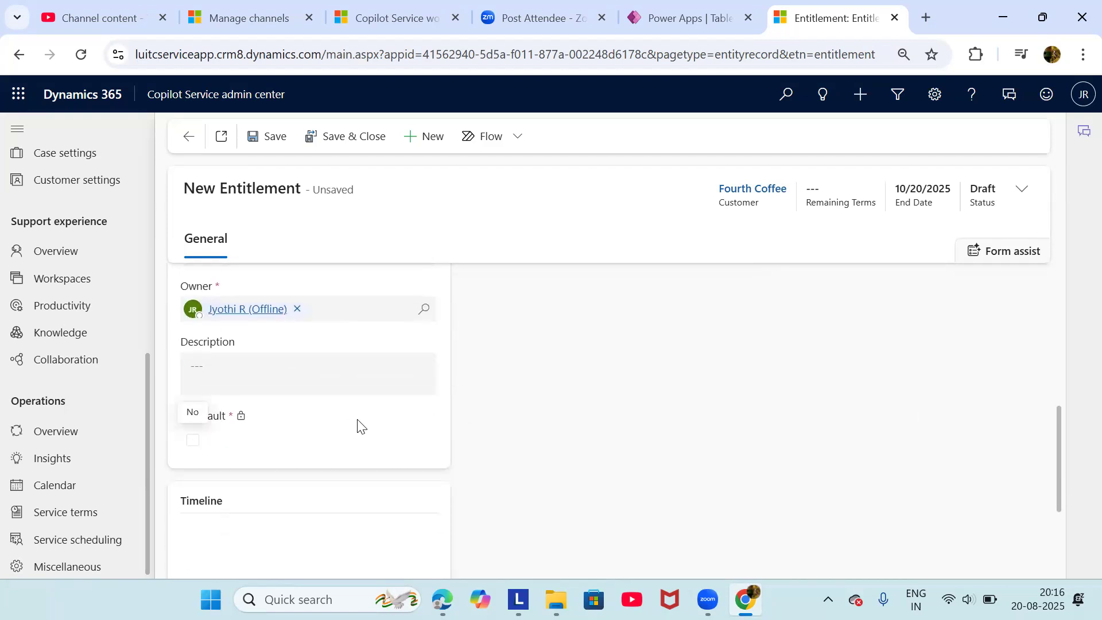
{"action": "scroll", "coordinate": [357, 425], "scroll_direction": "up", "scroll_amount": 4}
{"action": "scroll", "coordinate": [357, 425], "scroll_direction": "down", "scroll_amount": 2}
{"action": "scroll", "coordinate": [356, 422], "scroll_direction": "down", "scroll_amount": 2}
{"action": "scroll", "coordinate": [455, 386], "scroll_direction": "up", "scroll_amount": 6}
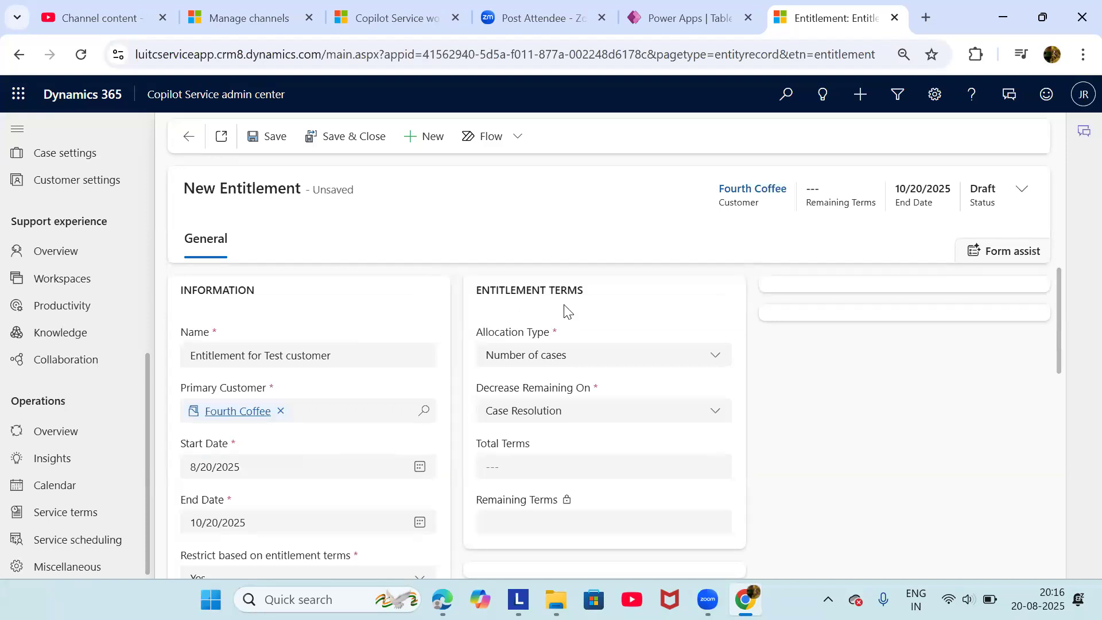
{"action": "scroll", "coordinate": [563, 362], "scroll_direction": "down", "scroll_amount": 1}
{"action": "scroll", "coordinate": [563, 361], "scroll_direction": "up", "scroll_amount": 1}
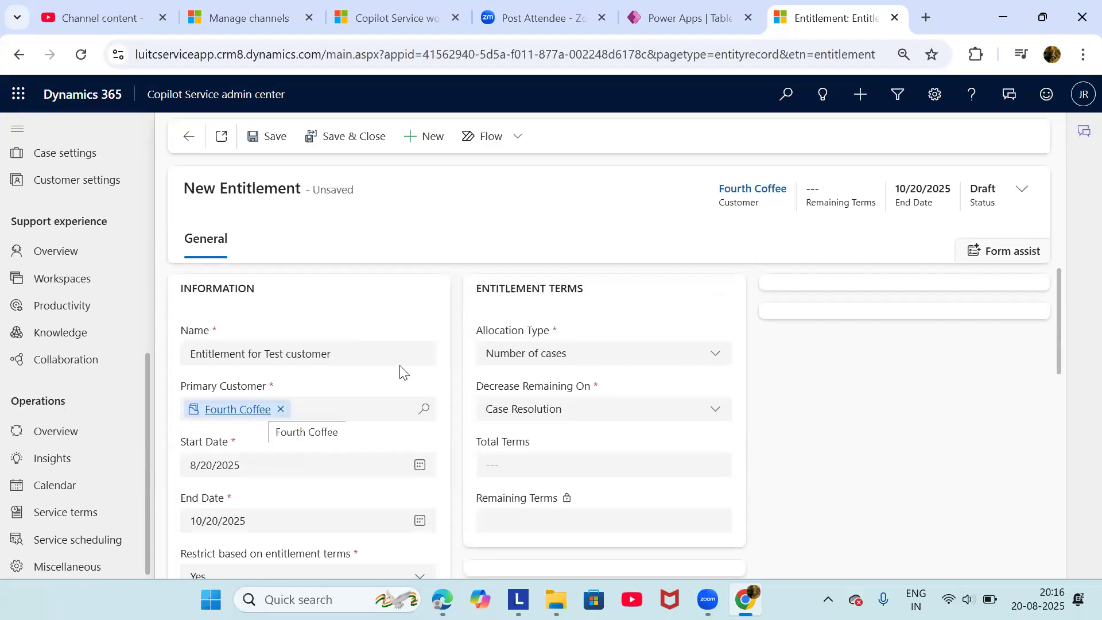
{"action": "scroll", "coordinate": [425, 369], "scroll_direction": "down", "scroll_amount": 1}
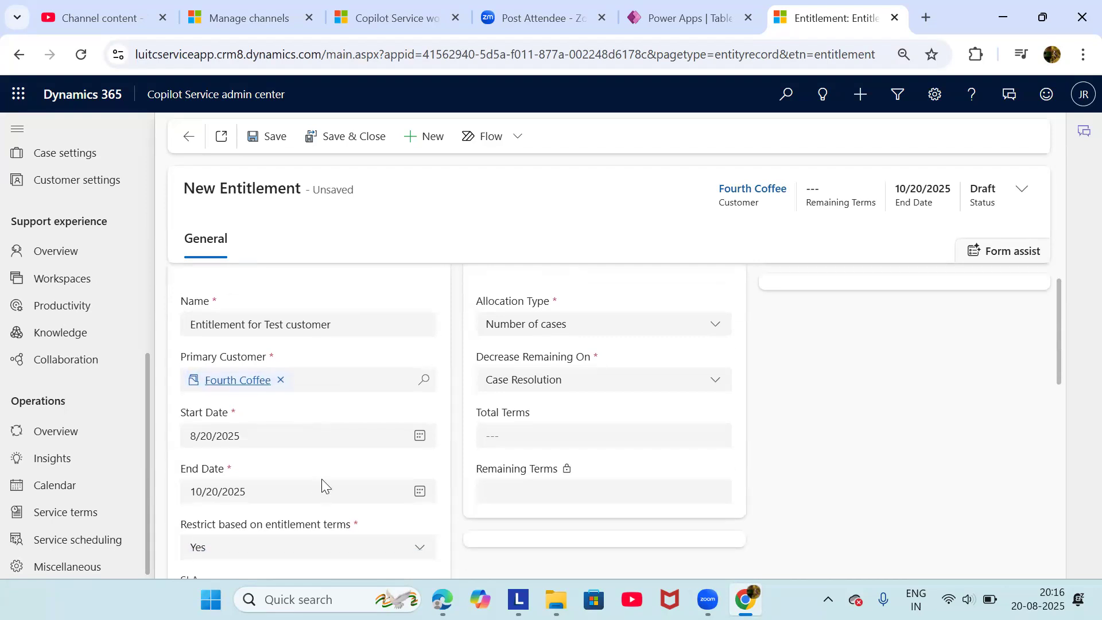
Choose Number of cases as the allocation type and set the entitlement's total terms to 3
{"action": "left_click", "coordinate": [515, 330]}
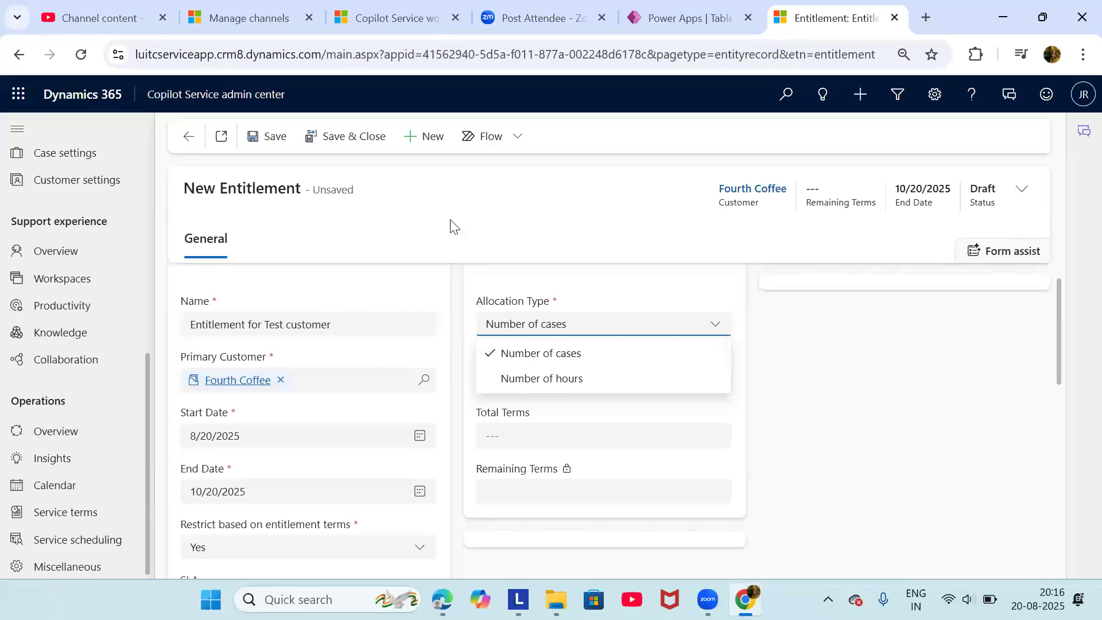
{"action": "left_click", "coordinate": [544, 360]}
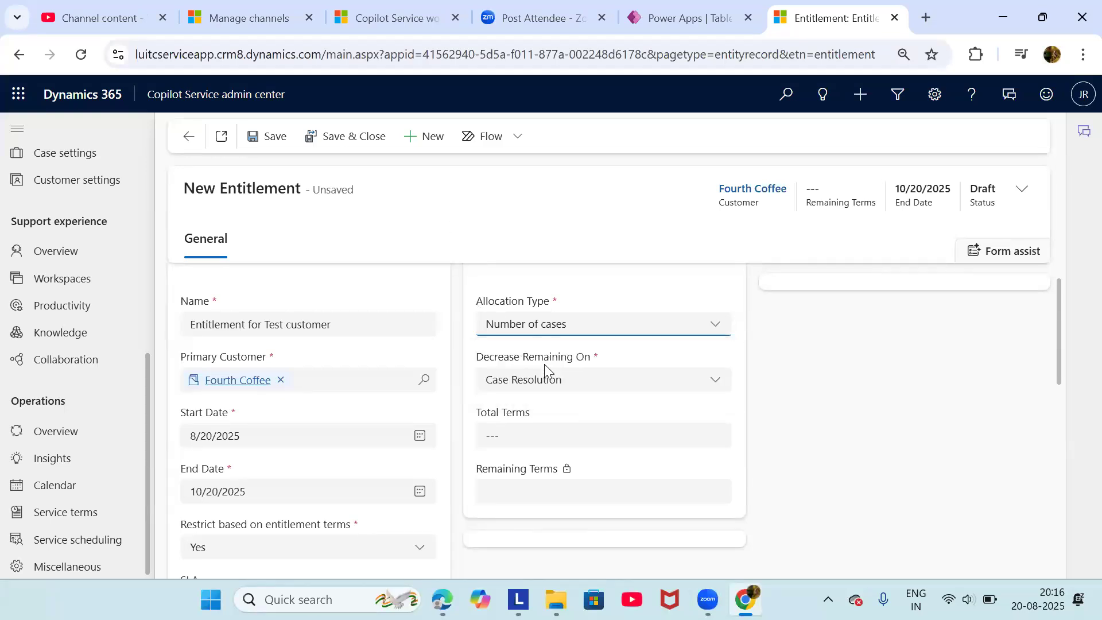
{"action": "left_click", "coordinate": [543, 435]}
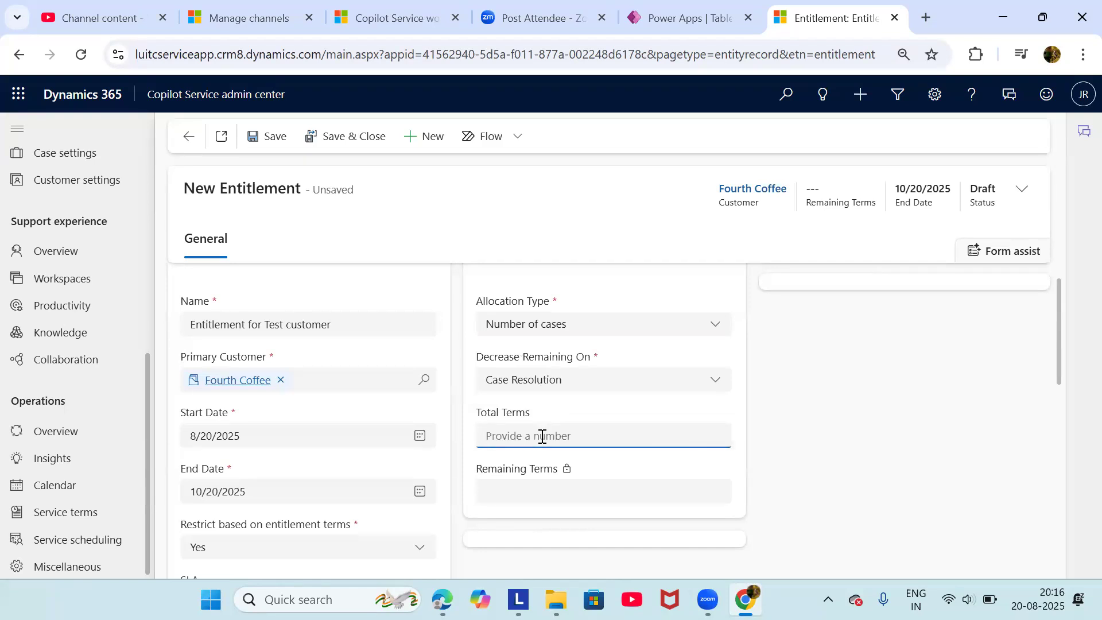
{"action": "type", "text": "3"}
Try Number of hours as the allocation type, examine the Decrease Remaining On field, and switch back to Number of cases
{"action": "left_click", "coordinate": [553, 333]}
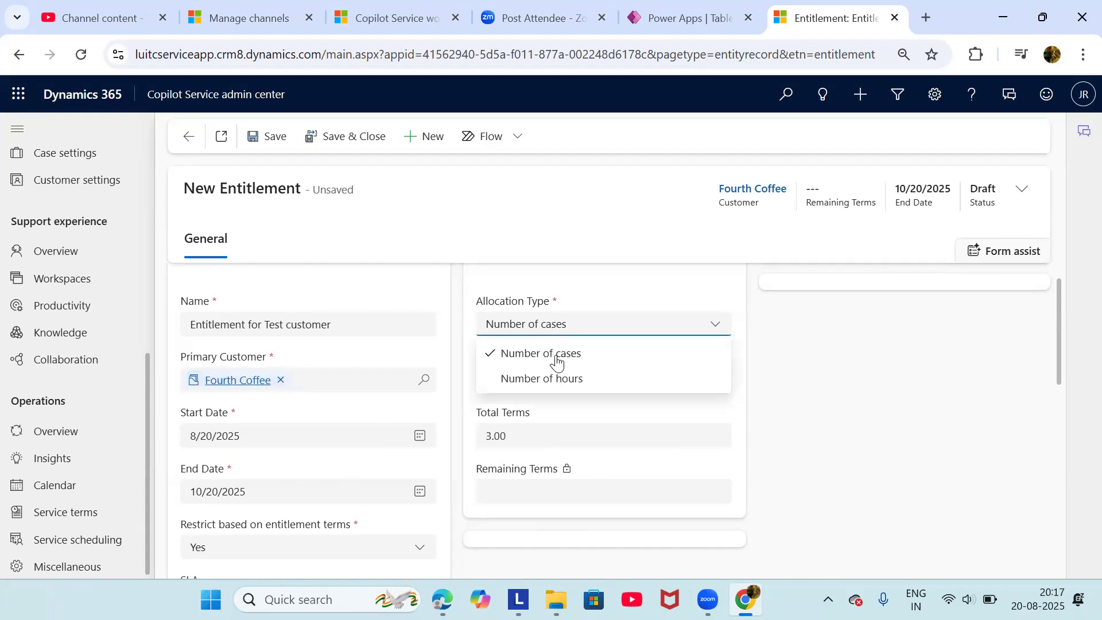
{"action": "left_click", "coordinate": [562, 378]}
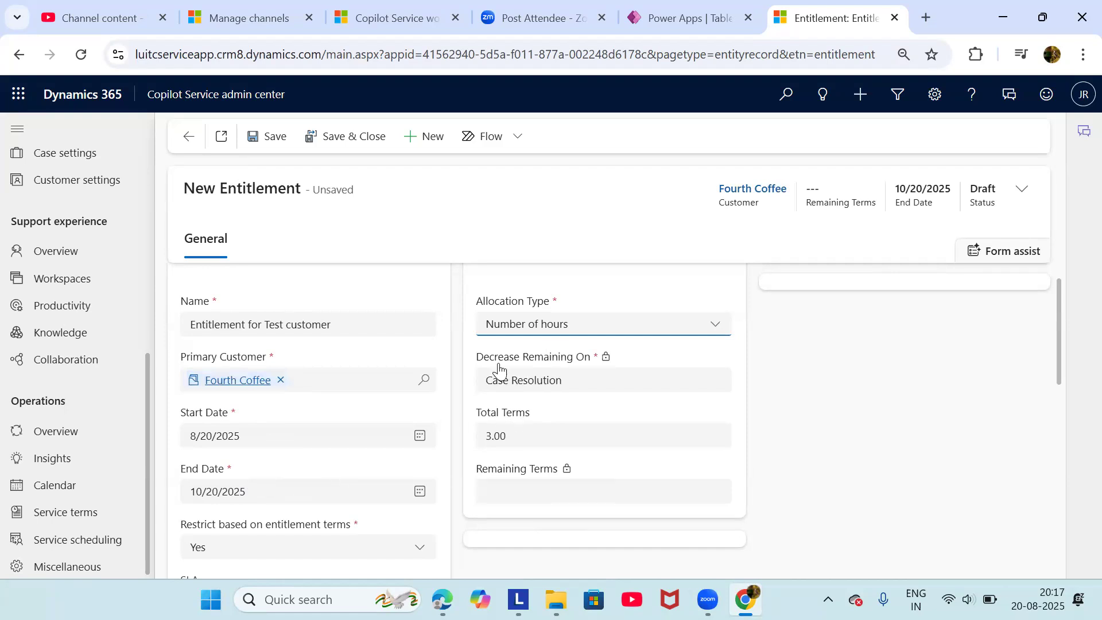
{"action": "left_click_drag", "start_coordinate": [474, 363], "coordinate": [594, 365]}
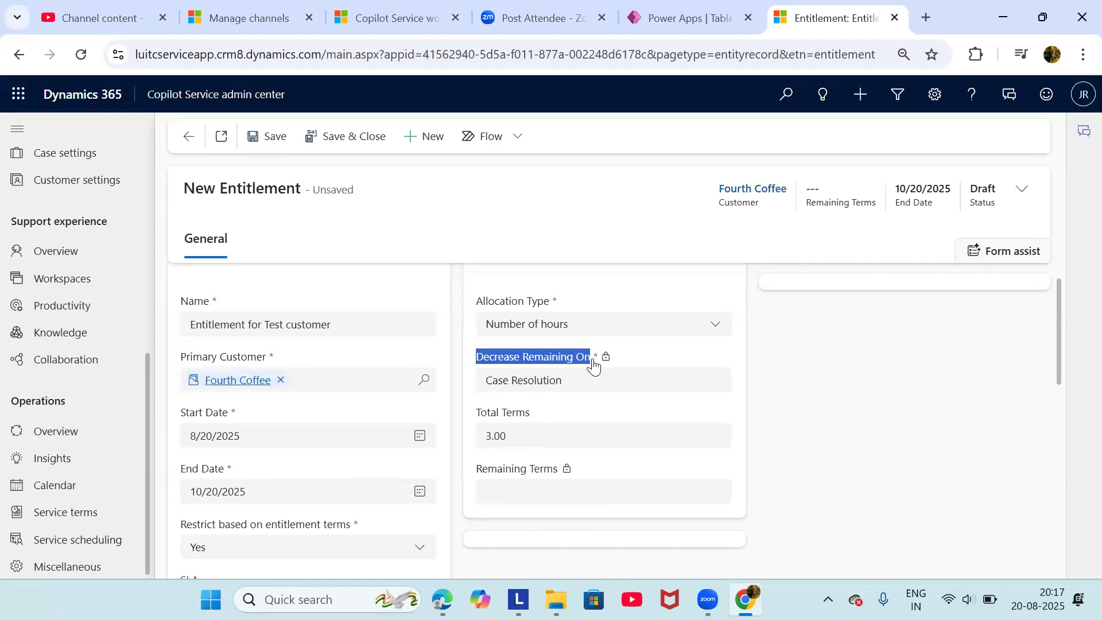
{"action": "left_click", "coordinate": [553, 381]}
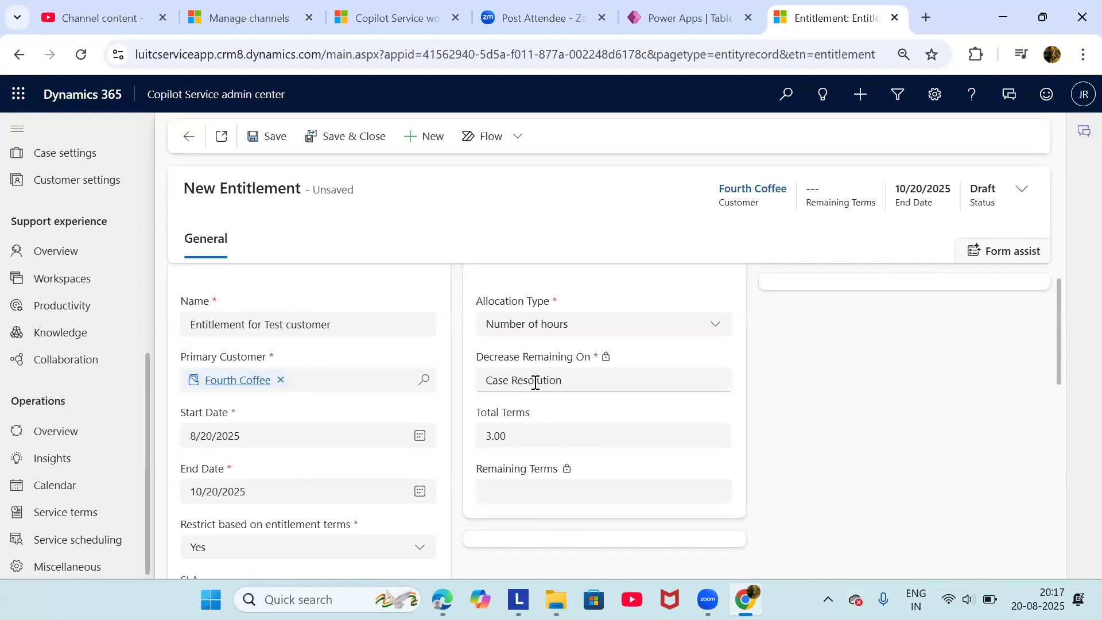
{"action": "left_click", "coordinate": [528, 324]}
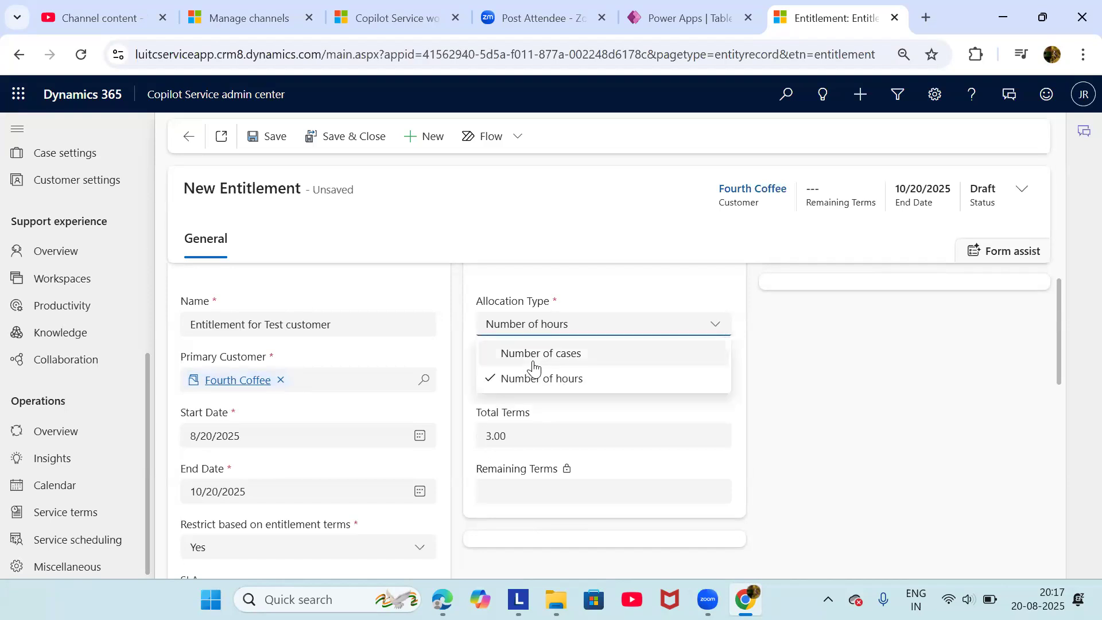
{"action": "left_click", "coordinate": [534, 356]}
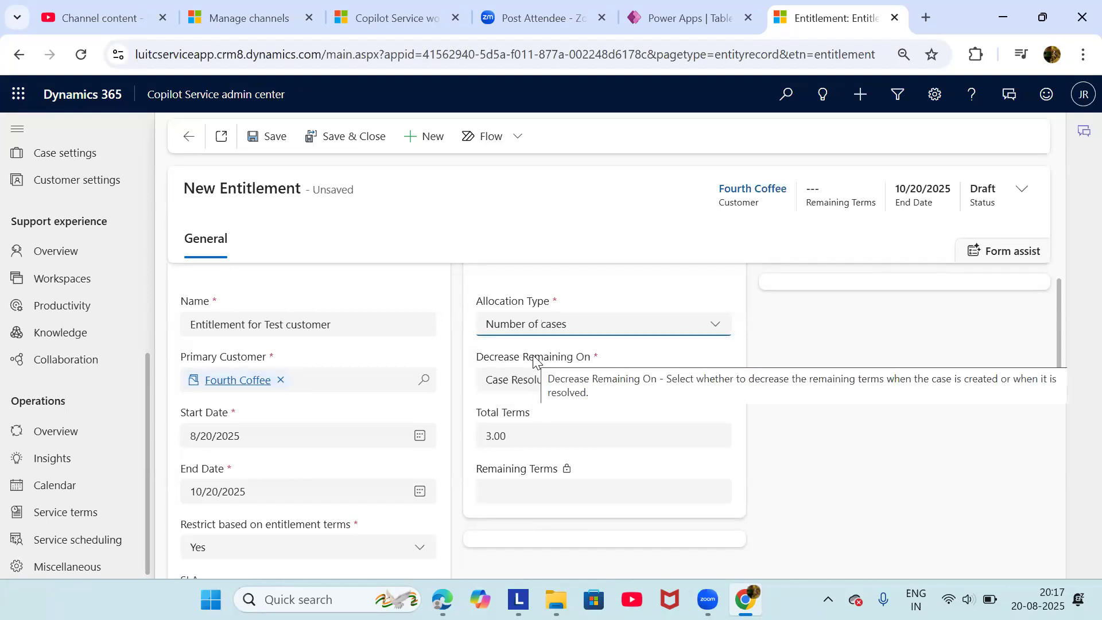
{"action": "left_click", "coordinate": [529, 441]}
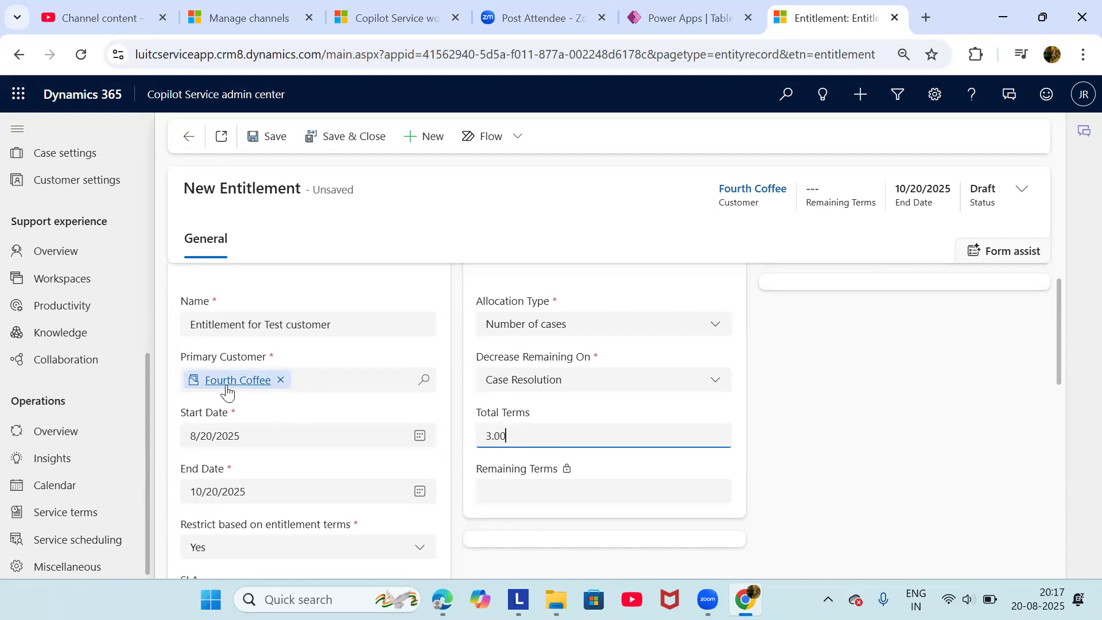
Set the entitlement's allocation type to Number of hours and check the Decrease Remaining On and remaining terms fields
{"action": "left_click", "coordinate": [501, 326]}
{"action": "left_click", "coordinate": [518, 379]}
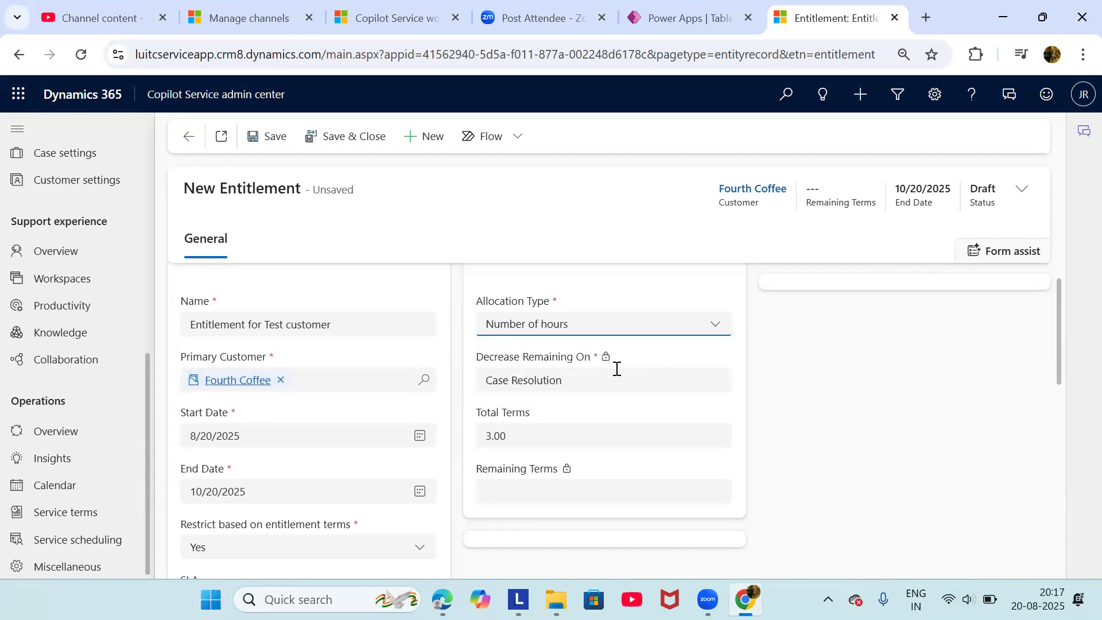
{"action": "left_click", "coordinate": [559, 377]}
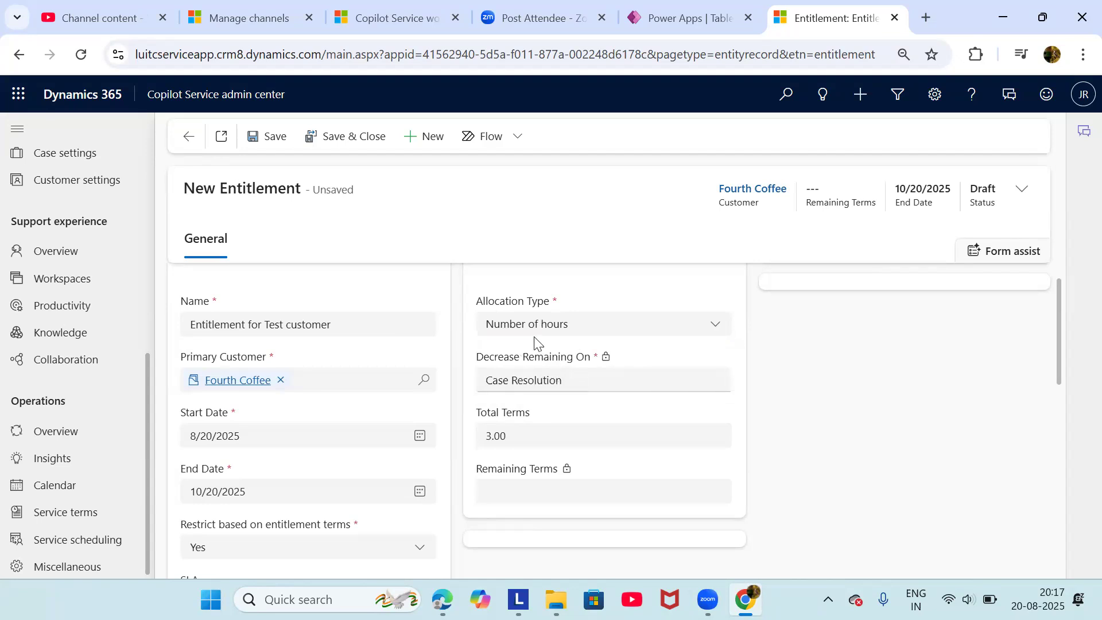
{"action": "scroll", "coordinate": [552, 387], "scroll_direction": "down", "scroll_amount": 1}
{"action": "scroll", "coordinate": [551, 389], "scroll_direction": "down", "scroll_amount": 3}
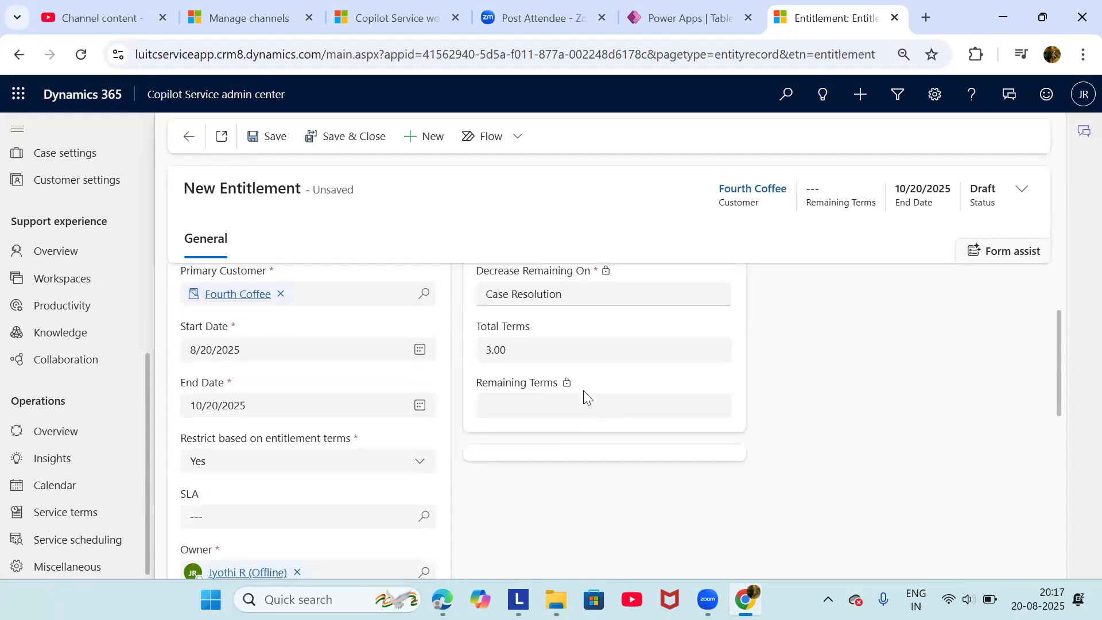
Check the new entitlement's information and entitlement terms, and save the record
{"action": "scroll", "coordinate": [583, 390], "scroll_direction": "up", "scroll_amount": 2}
{"action": "scroll", "coordinate": [508, 408], "scroll_direction": "down", "scroll_amount": 5}
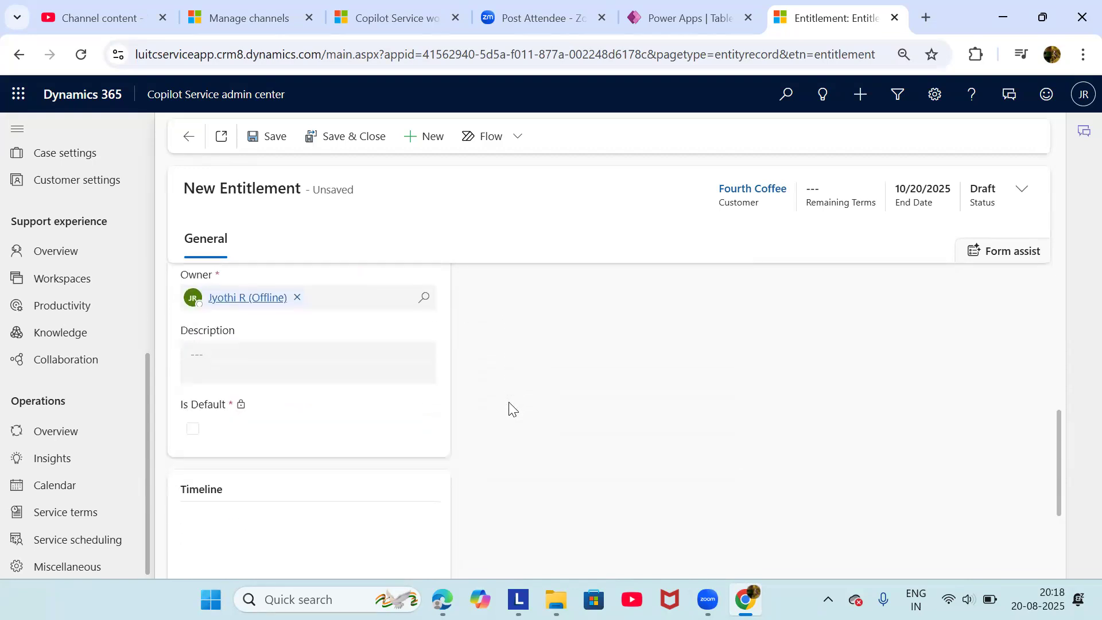
{"action": "scroll", "coordinate": [509, 408], "scroll_direction": "down", "scroll_amount": 2}
{"action": "scroll", "coordinate": [509, 408], "scroll_direction": "up", "scroll_amount": 7}
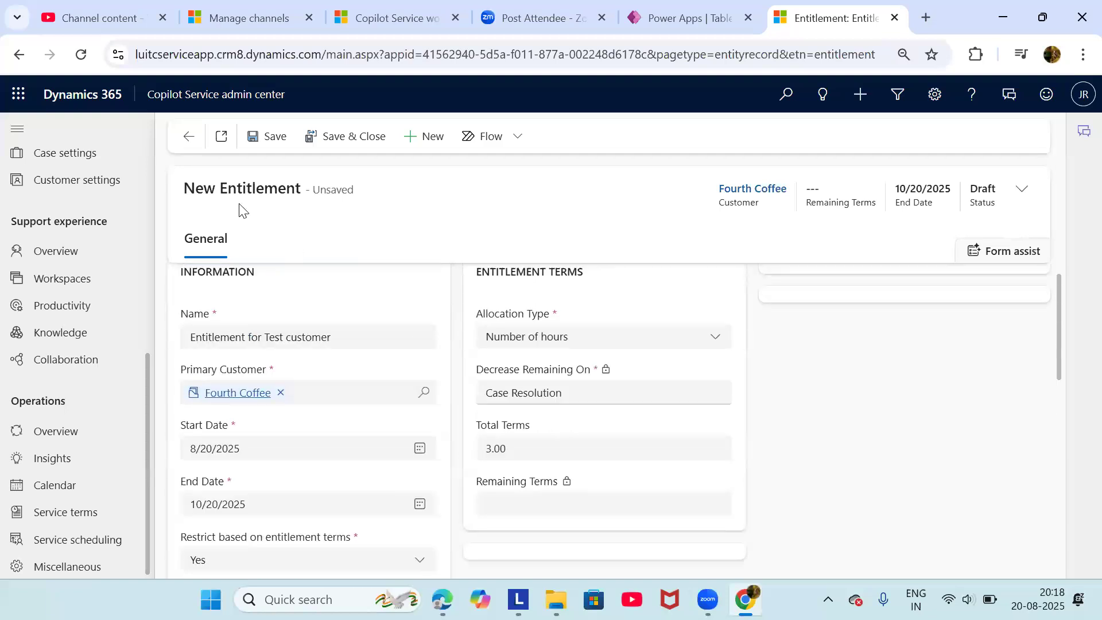
{"action": "left_click", "coordinate": [270, 140]}
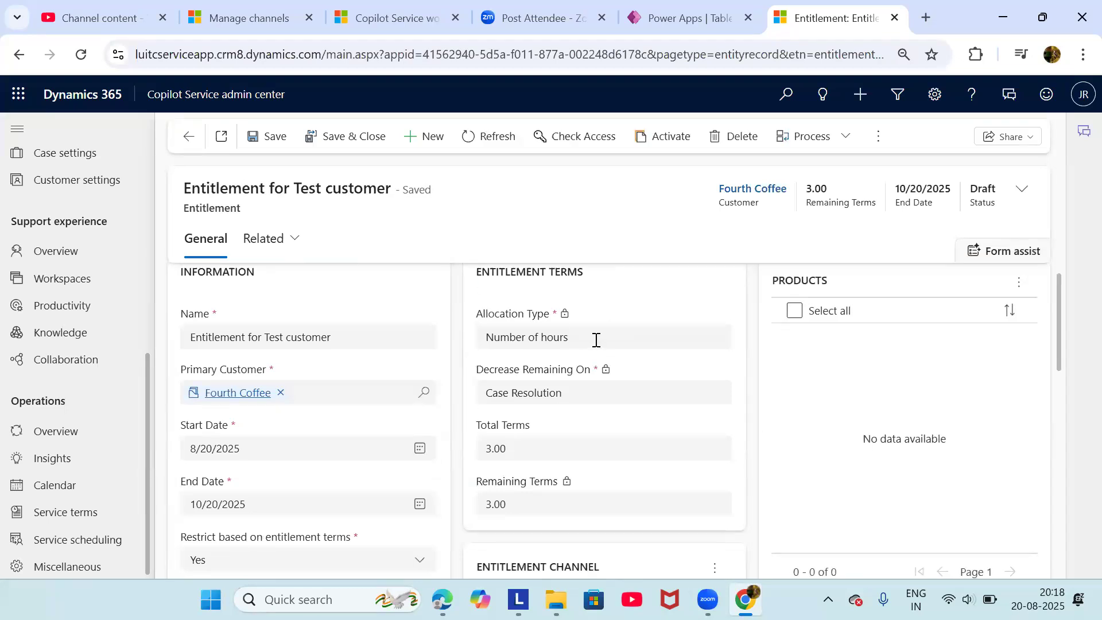
View the entitlement's activation confirmation without accepting it, and check the Is Default field on the saved record
{"action": "scroll", "coordinate": [538, 368], "scroll_direction": "up", "scroll_amount": 1}
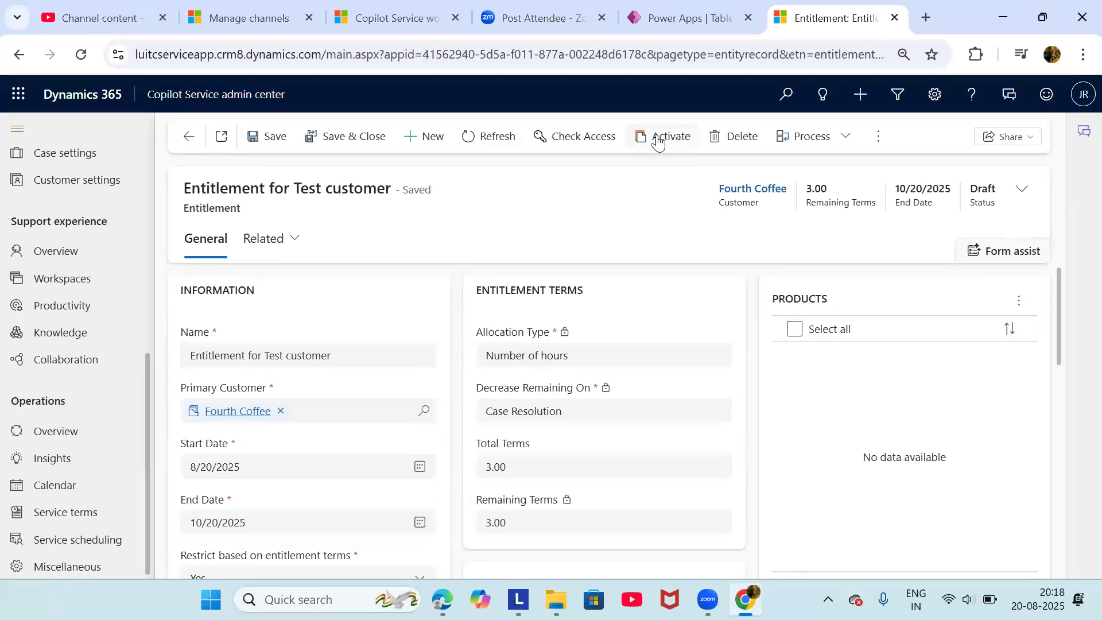
{"action": "left_click", "coordinate": [658, 140]}
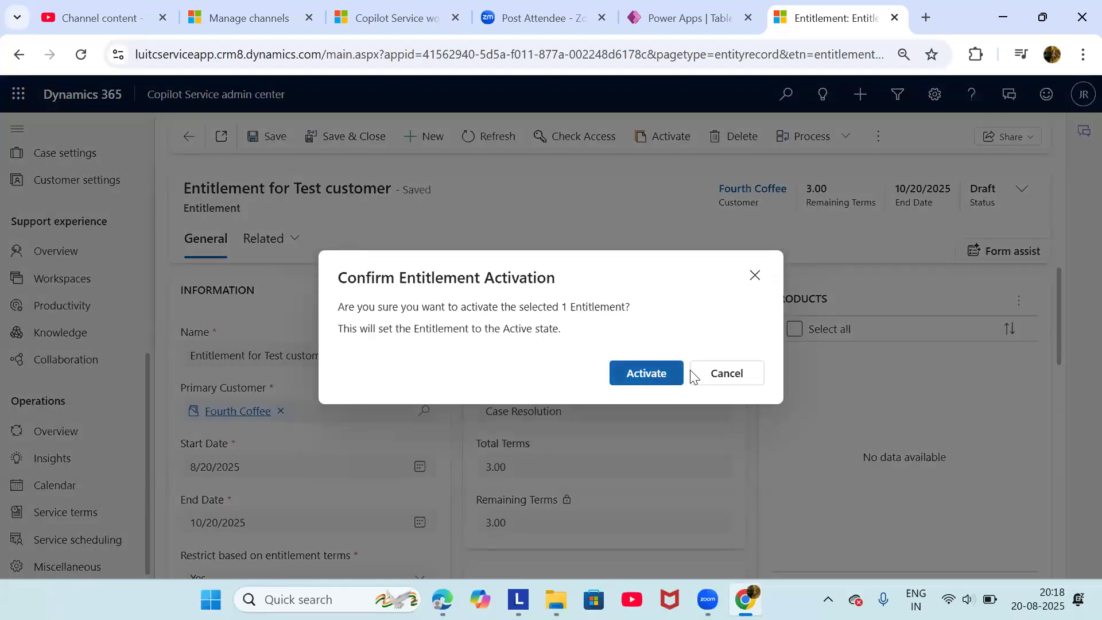
{"action": "left_click", "coordinate": [753, 277]}
{"action": "scroll", "coordinate": [309, 390], "scroll_direction": "down", "scroll_amount": 1}
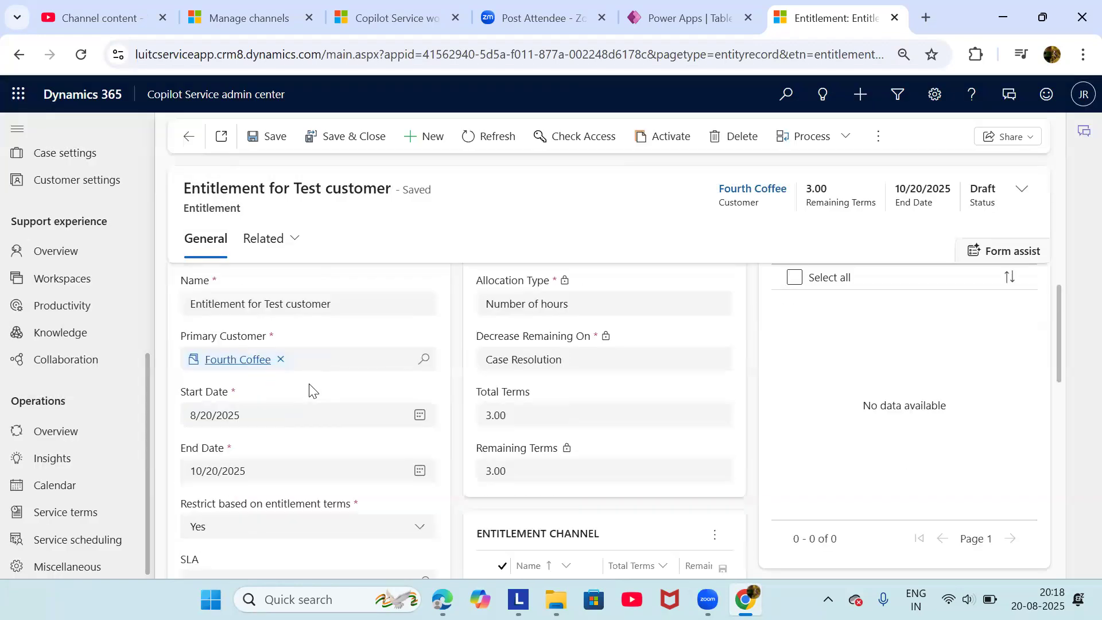
{"action": "scroll", "coordinate": [229, 494], "scroll_direction": "down", "scroll_amount": 5}
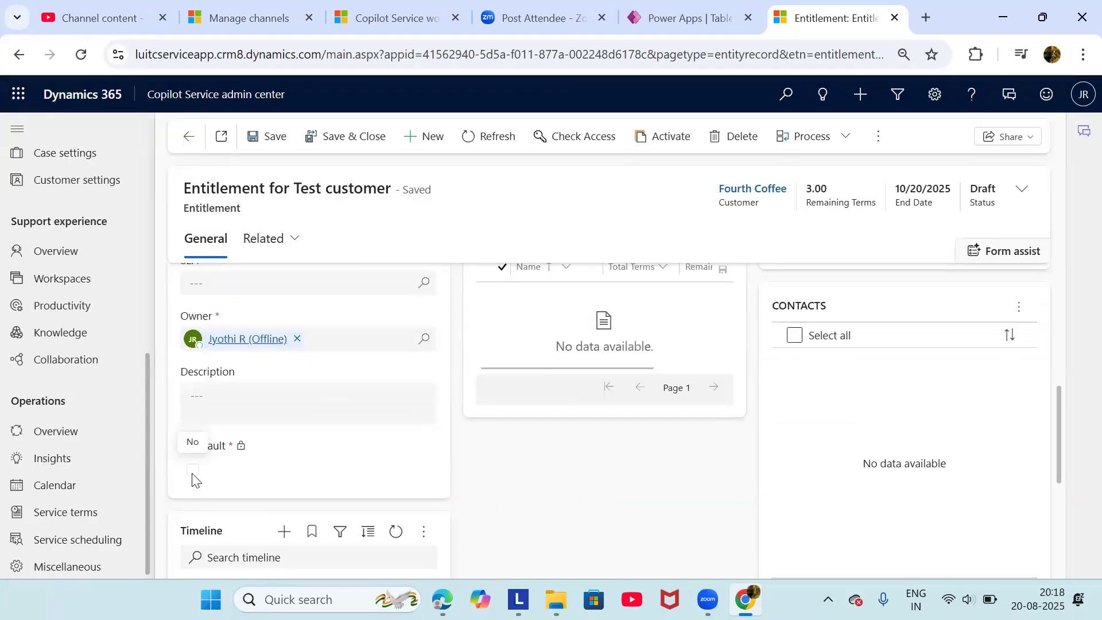
{"action": "scroll", "coordinate": [423, 291], "scroll_direction": "up", "scroll_amount": 6}
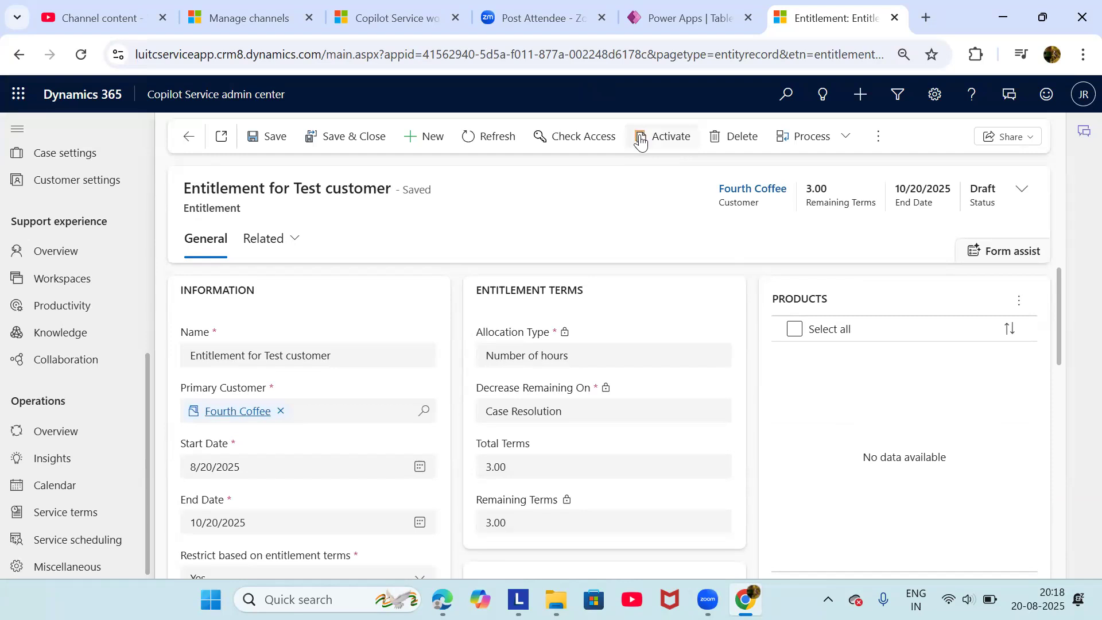
Activate the Entitlement for Test customer record and set it as the default entitlement
{"action": "left_click", "coordinate": [641, 142]}
{"action": "left_click", "coordinate": [659, 373]}
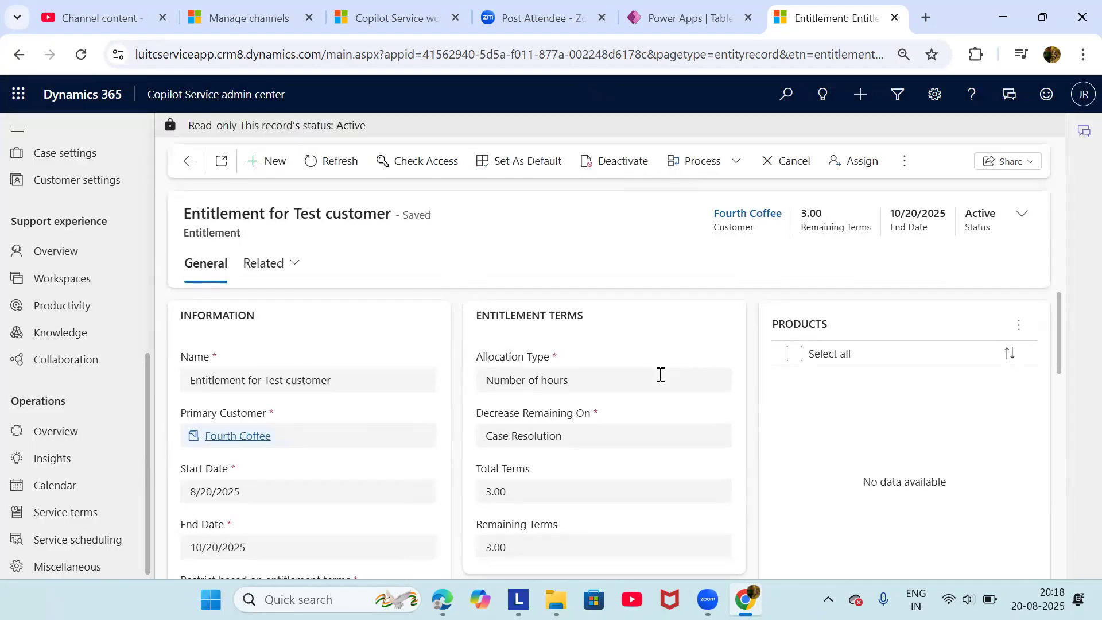
{"action": "left_click", "coordinate": [539, 166]}
{"action": "left_click", "coordinate": [786, 374]}
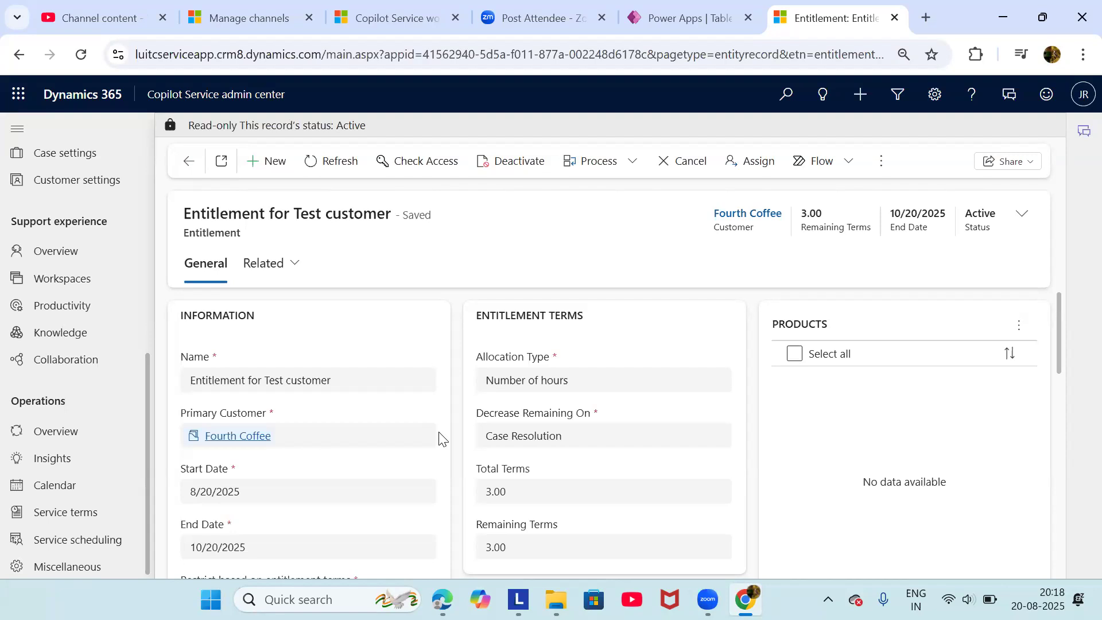
Review the active entitlement's read-only fields and deactivate the record
{"action": "scroll", "coordinate": [440, 439], "scroll_direction": "down", "scroll_amount": 1}
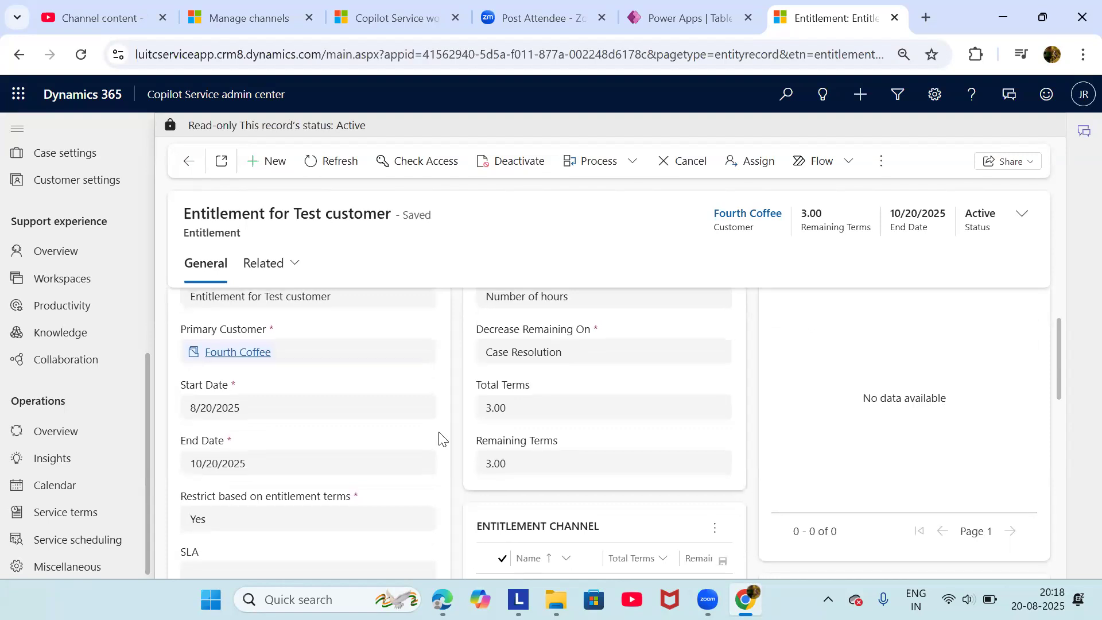
{"action": "scroll", "coordinate": [439, 440], "scroll_direction": "up", "scroll_amount": 1}
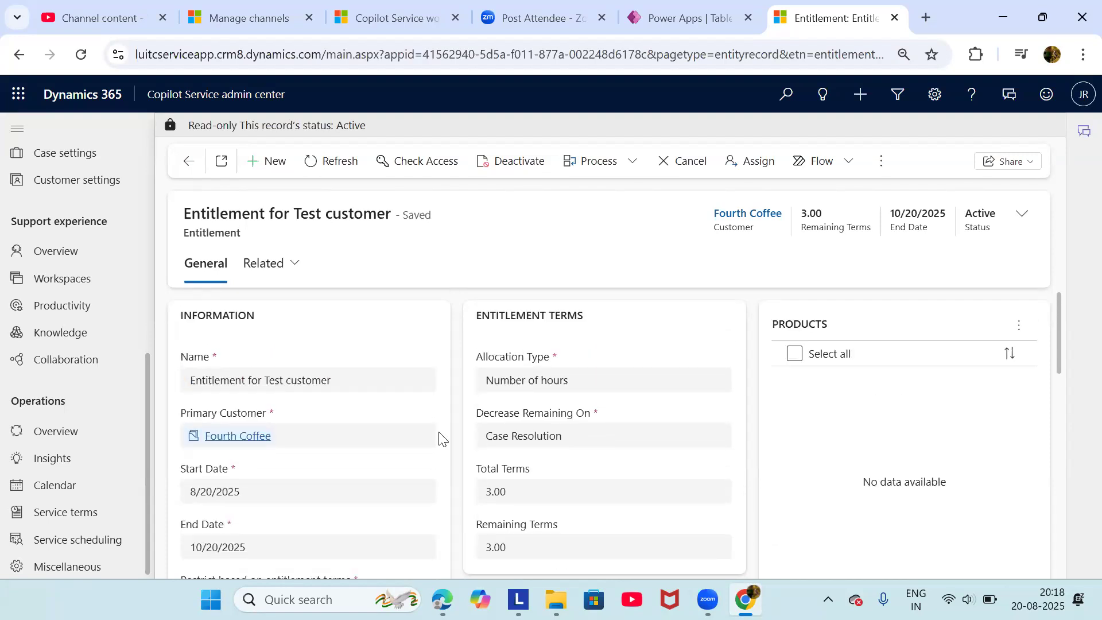
{"action": "left_click", "coordinate": [524, 158]}
{"action": "scroll", "coordinate": [654, 333], "scroll_direction": "down", "scroll_amount": 1}
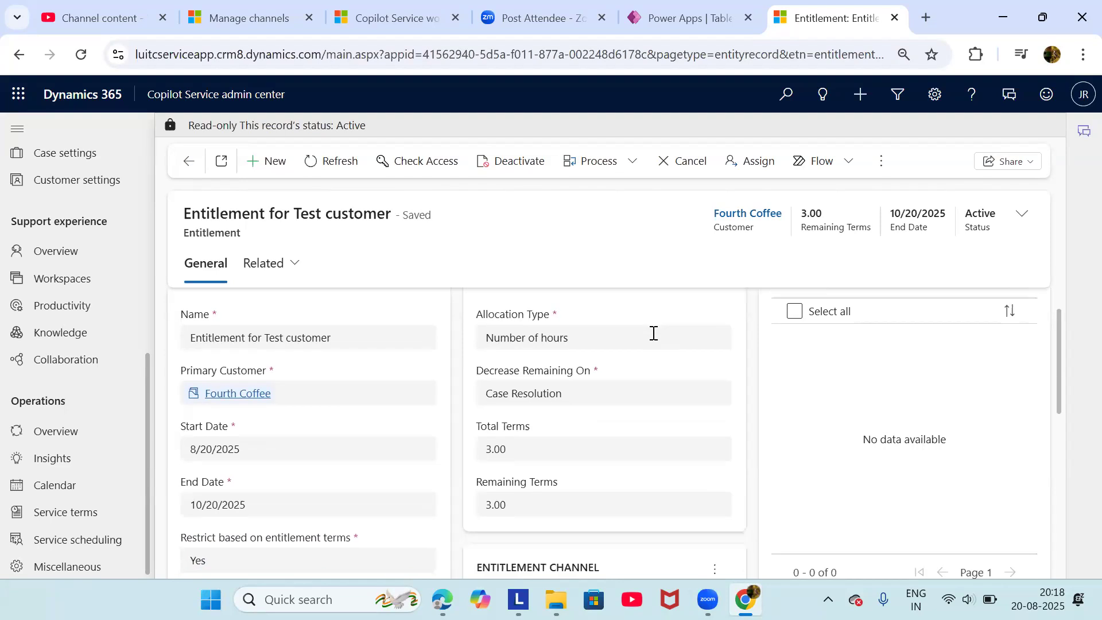
{"action": "left_click", "coordinate": [511, 163]}
{"action": "left_click", "coordinate": [645, 382]}
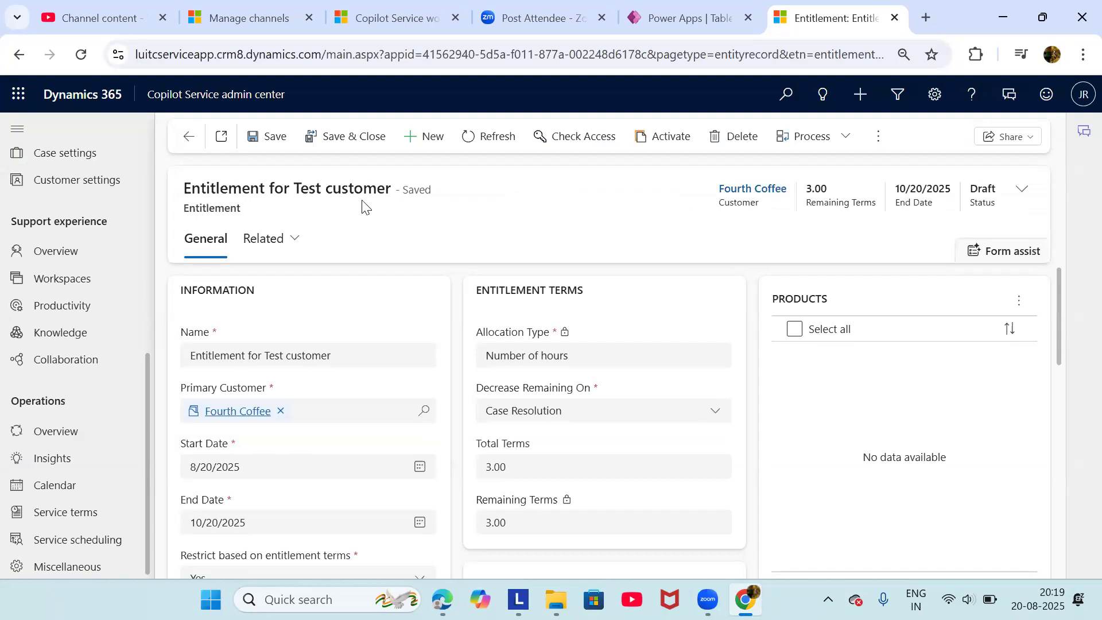
Examine the draft entitlement's customer, start and end dates, entitlement-terms restriction, and SLA lookup field
{"action": "scroll", "coordinate": [376, 337], "scroll_direction": "down", "scroll_amount": 3}
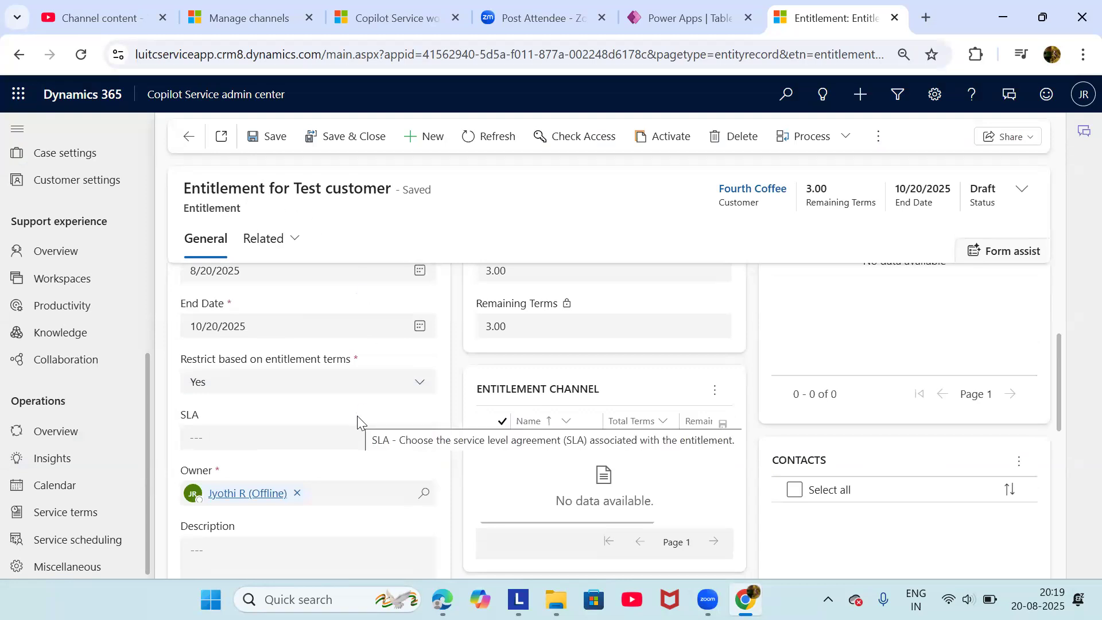
{"action": "scroll", "coordinate": [356, 422], "scroll_direction": "up", "scroll_amount": 1}
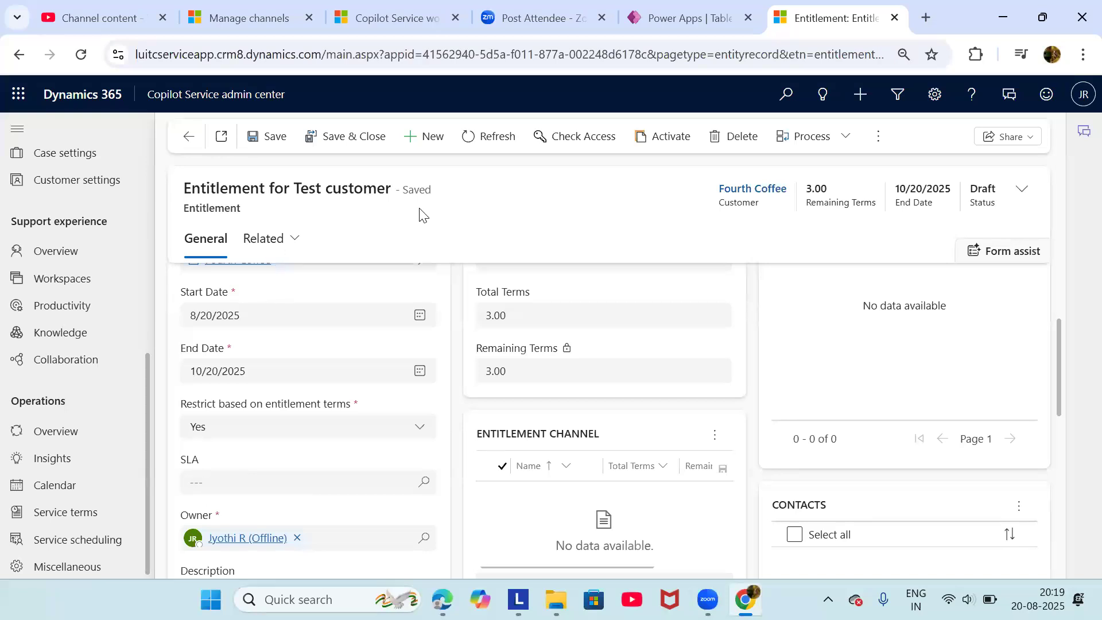
{"action": "scroll", "coordinate": [426, 375], "scroll_direction": "up", "scroll_amount": 3}
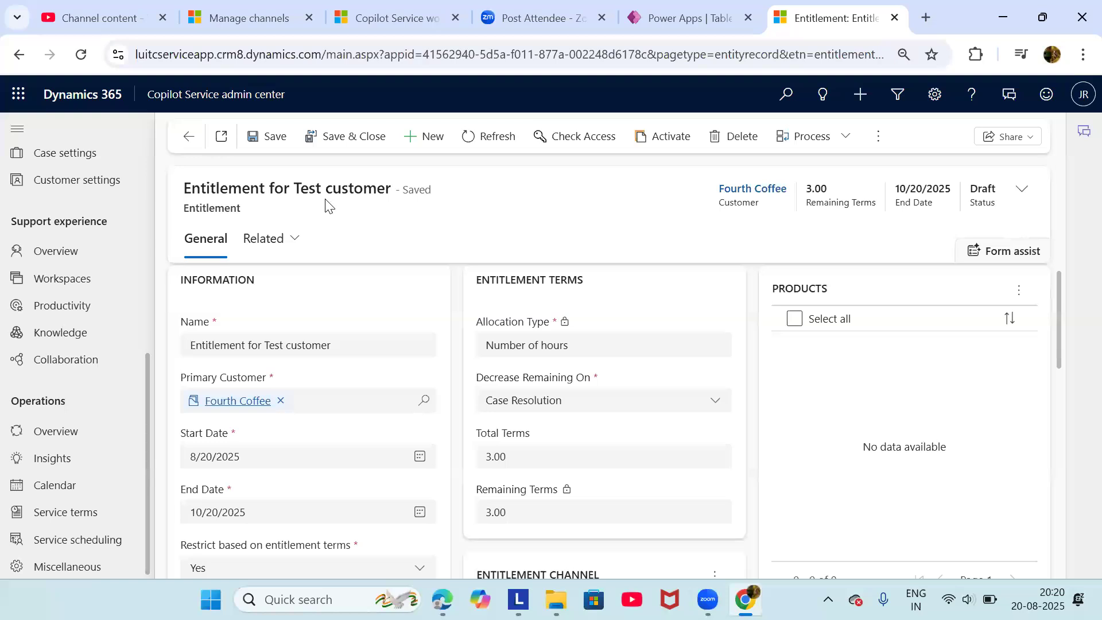
{"action": "scroll", "coordinate": [371, 313], "scroll_direction": "down", "scroll_amount": 1}
{"action": "scroll", "coordinate": [372, 313], "scroll_direction": "down", "scroll_amount": 1}
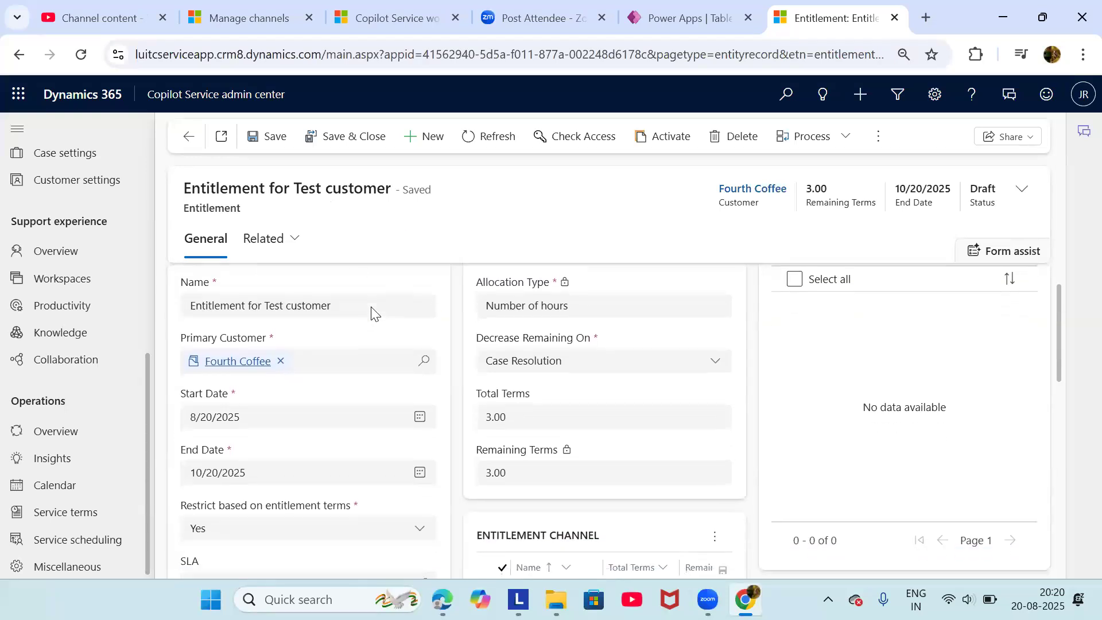
{"action": "scroll", "coordinate": [401, 319], "scroll_direction": "up", "scroll_amount": 2}
{"action": "scroll", "coordinate": [342, 378], "scroll_direction": "down", "scroll_amount": 1}
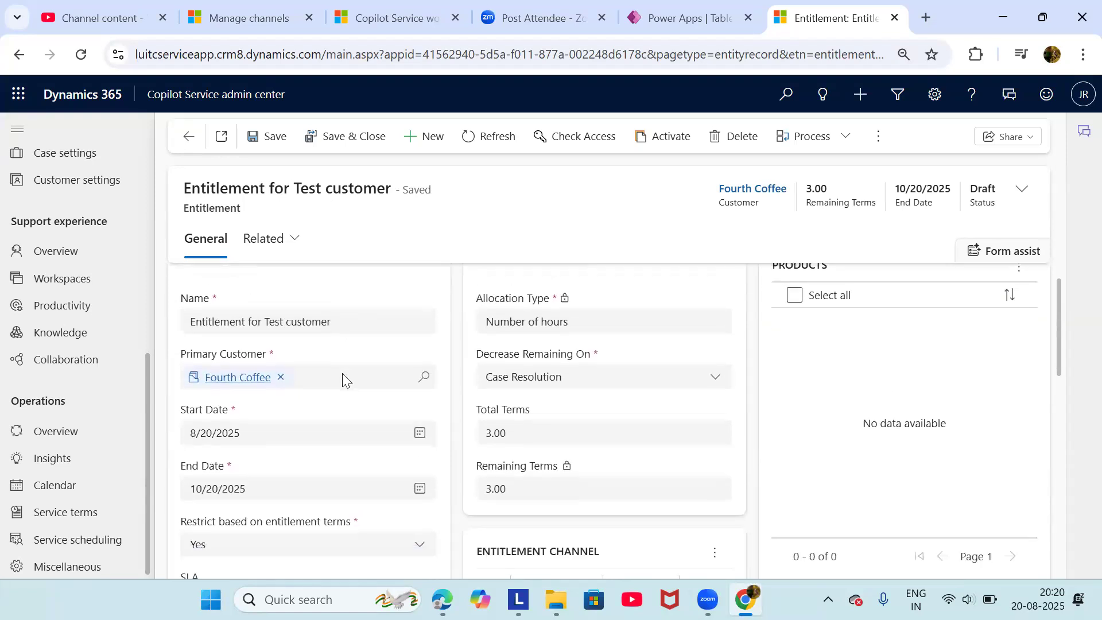
{"action": "scroll", "coordinate": [342, 373], "scroll_direction": "down", "scroll_amount": 2}
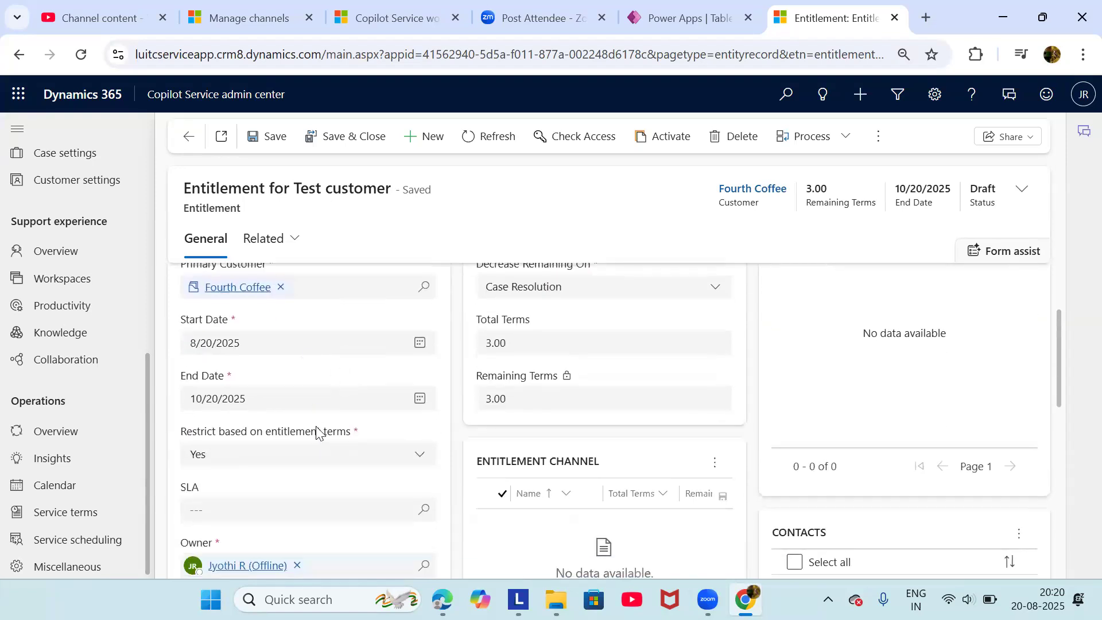
{"action": "scroll", "coordinate": [349, 333], "scroll_direction": "down", "scroll_amount": 1}
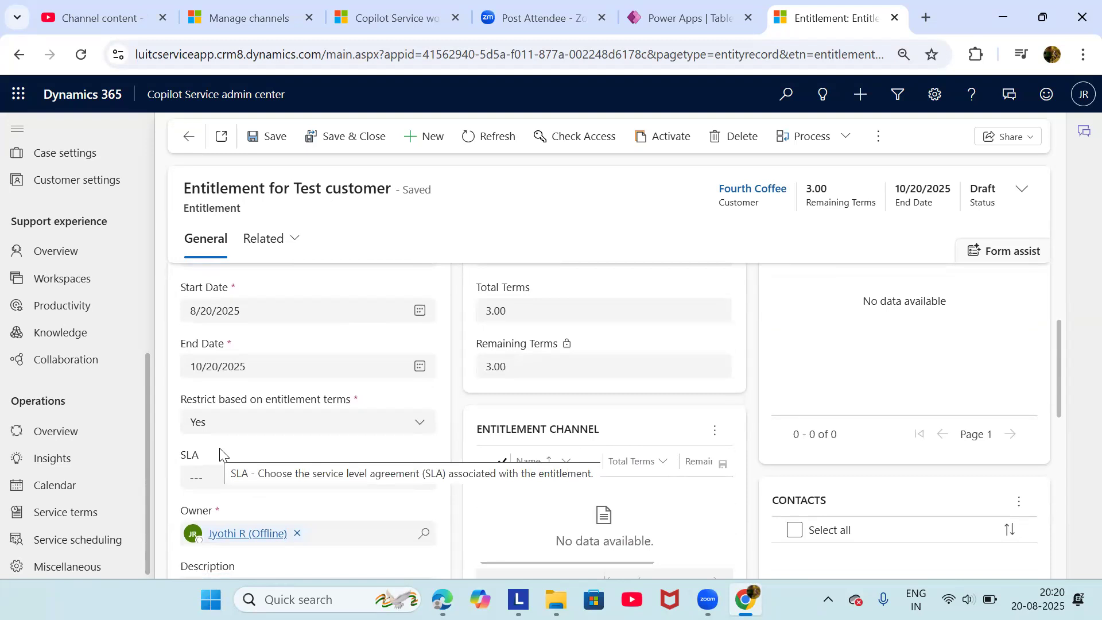
{"action": "scroll", "coordinate": [223, 436], "scroll_direction": "up", "scroll_amount": 2}
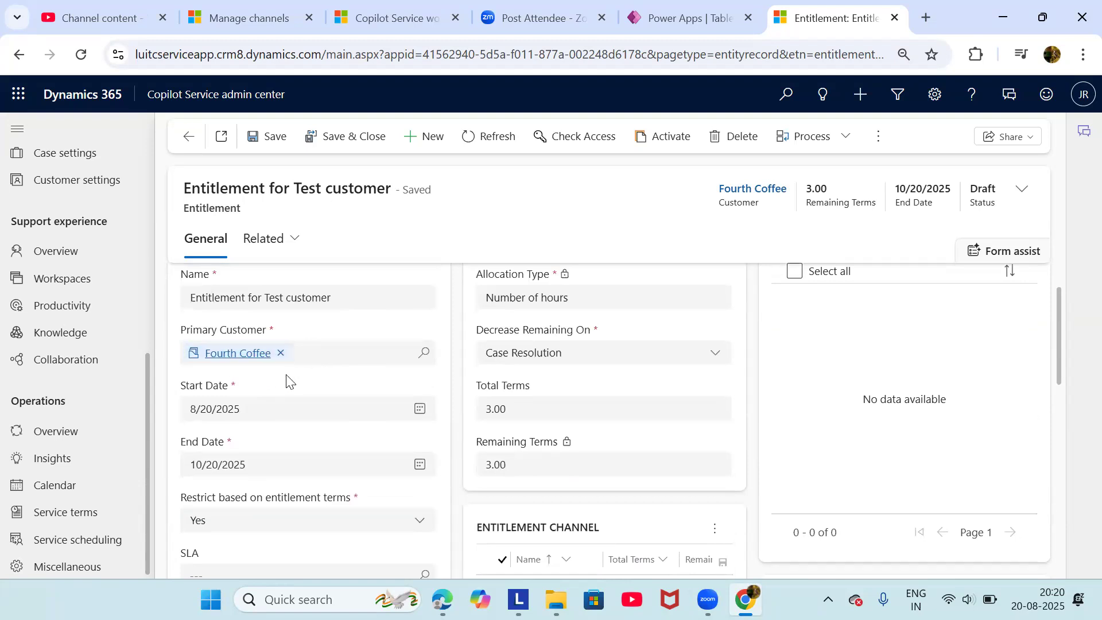
{"action": "scroll", "coordinate": [289, 380], "scroll_direction": "down", "scroll_amount": 1}
{"action": "scroll", "coordinate": [287, 379], "scroll_direction": "up", "scroll_amount": 1}
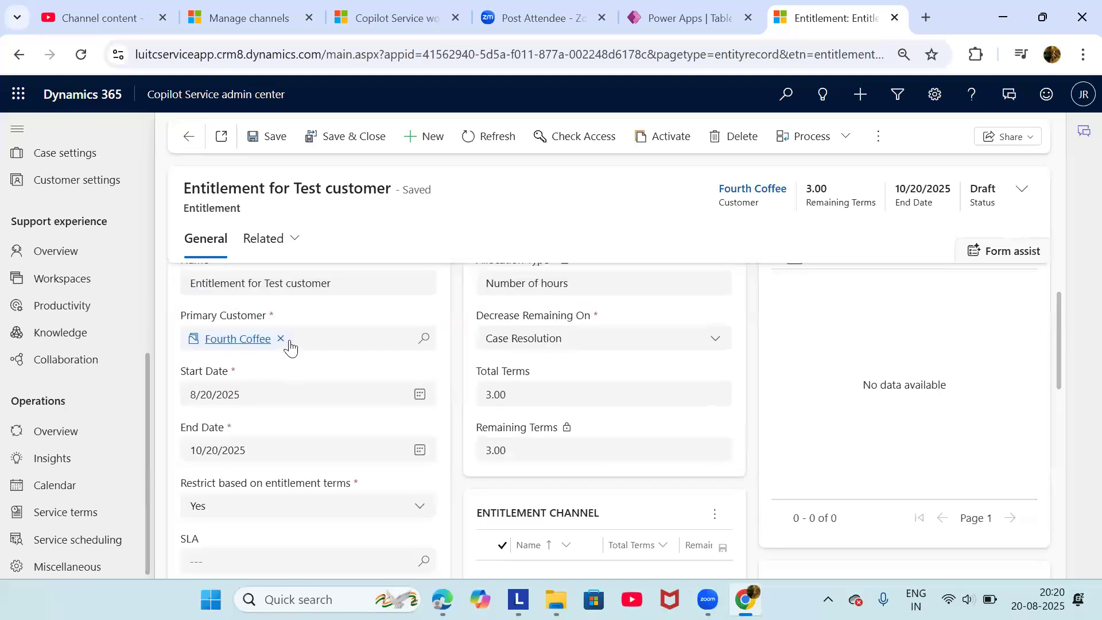
{"action": "scroll", "coordinate": [386, 328], "scroll_direction": "down", "scroll_amount": 1}
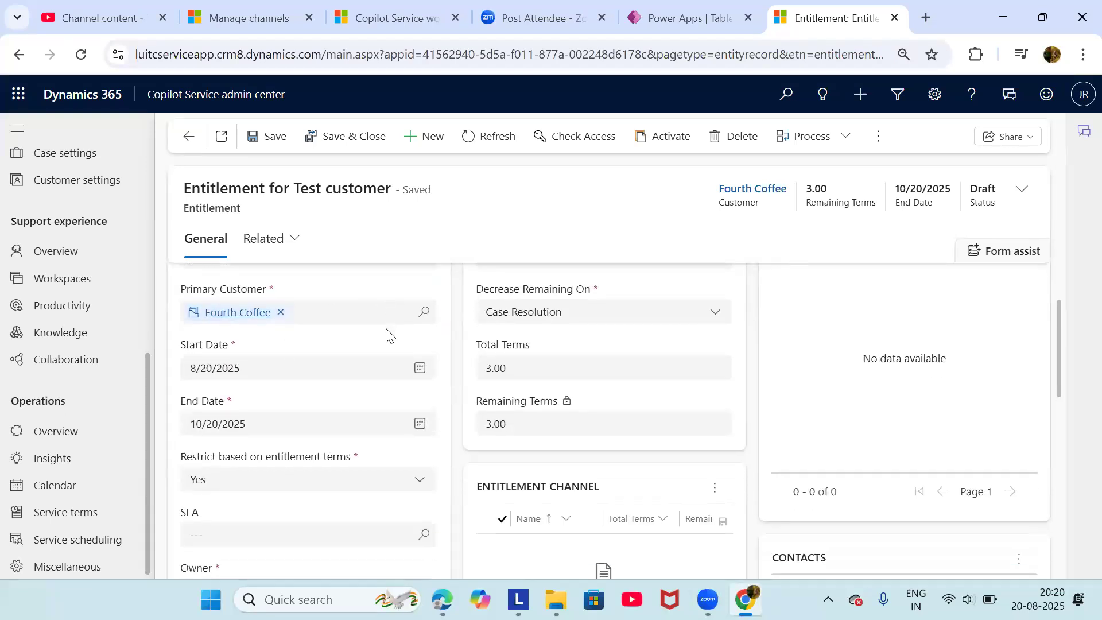
{"action": "scroll", "coordinate": [408, 386], "scroll_direction": "down", "scroll_amount": 2}
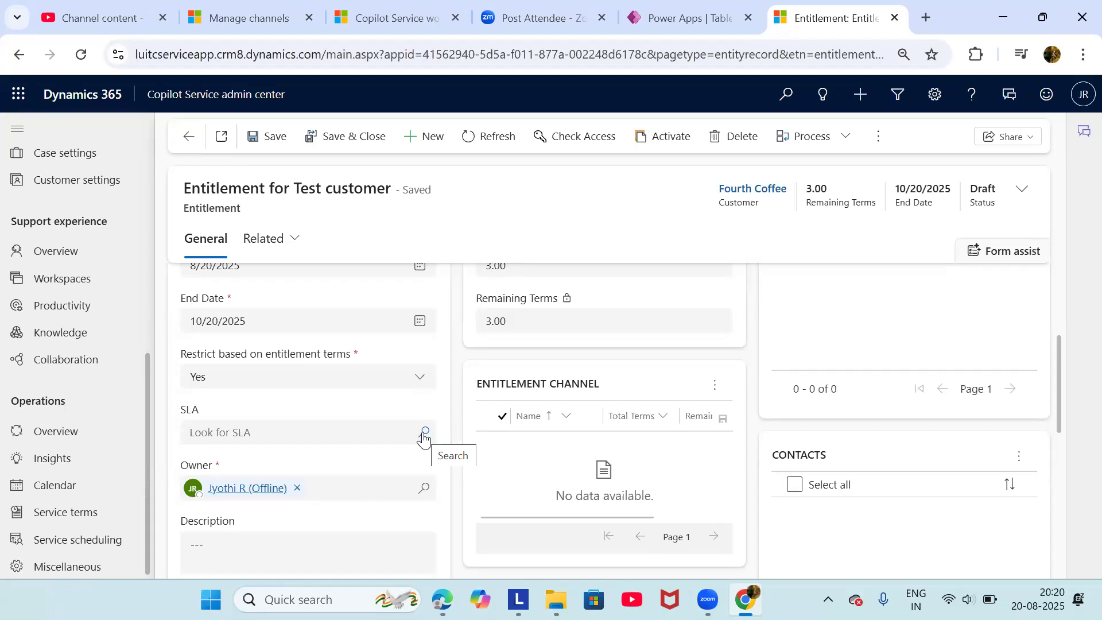
{"action": "scroll", "coordinate": [337, 390], "scroll_direction": "up", "scroll_amount": 1}
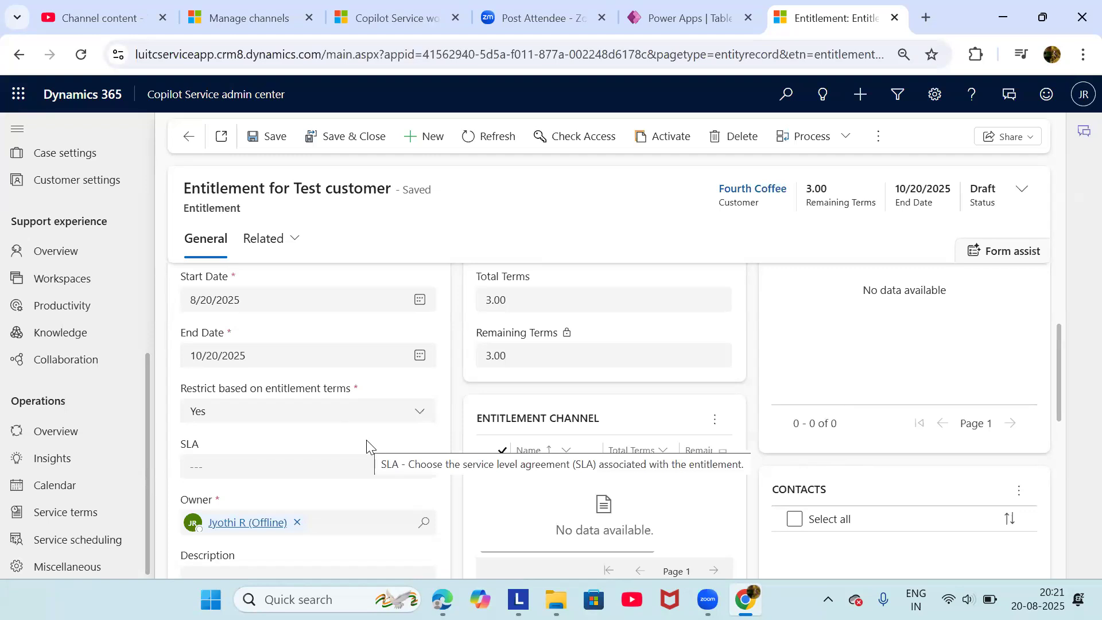
{"action": "scroll", "coordinate": [368, 445], "scroll_direction": "up", "scroll_amount": 3}
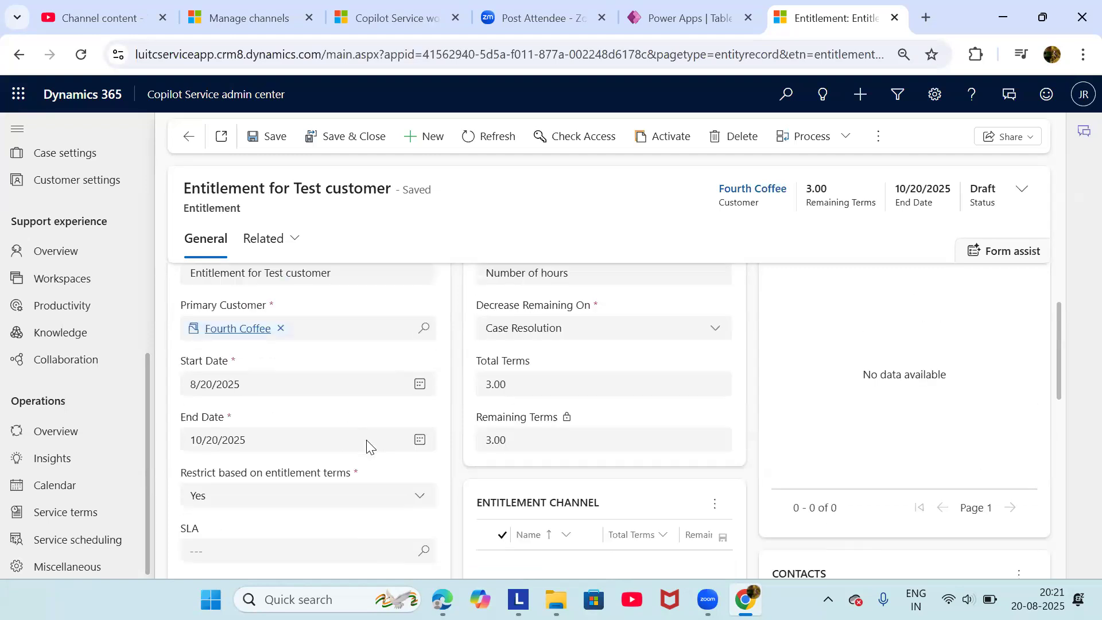
{"action": "scroll", "coordinate": [270, 422], "scroll_direction": "down", "scroll_amount": 1}
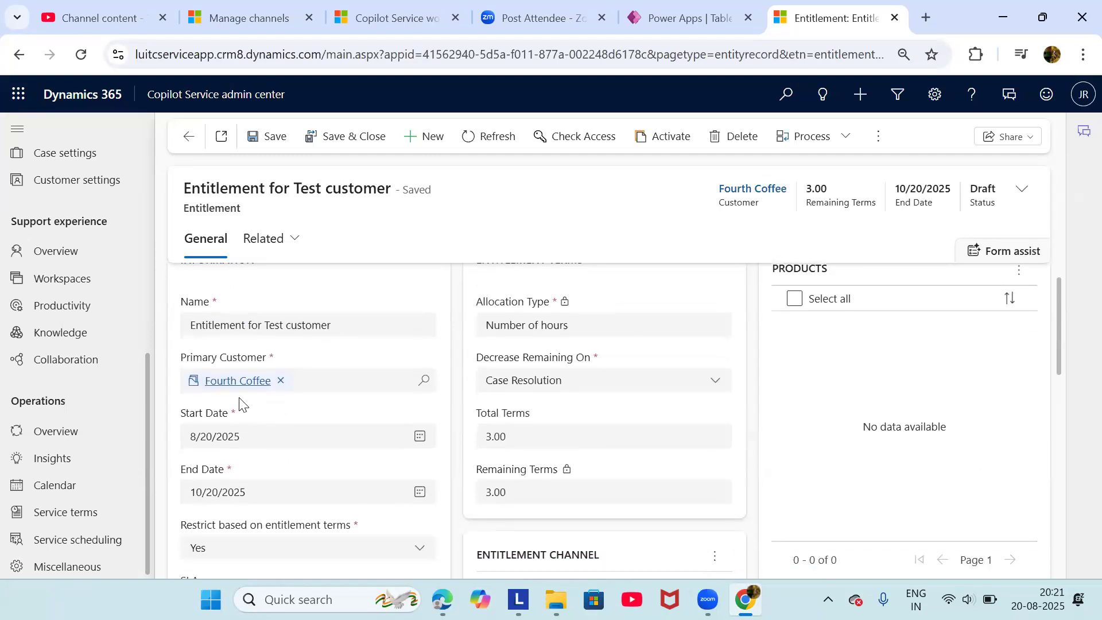
{"action": "scroll", "coordinate": [239, 398], "scroll_direction": "down", "scroll_amount": 2}
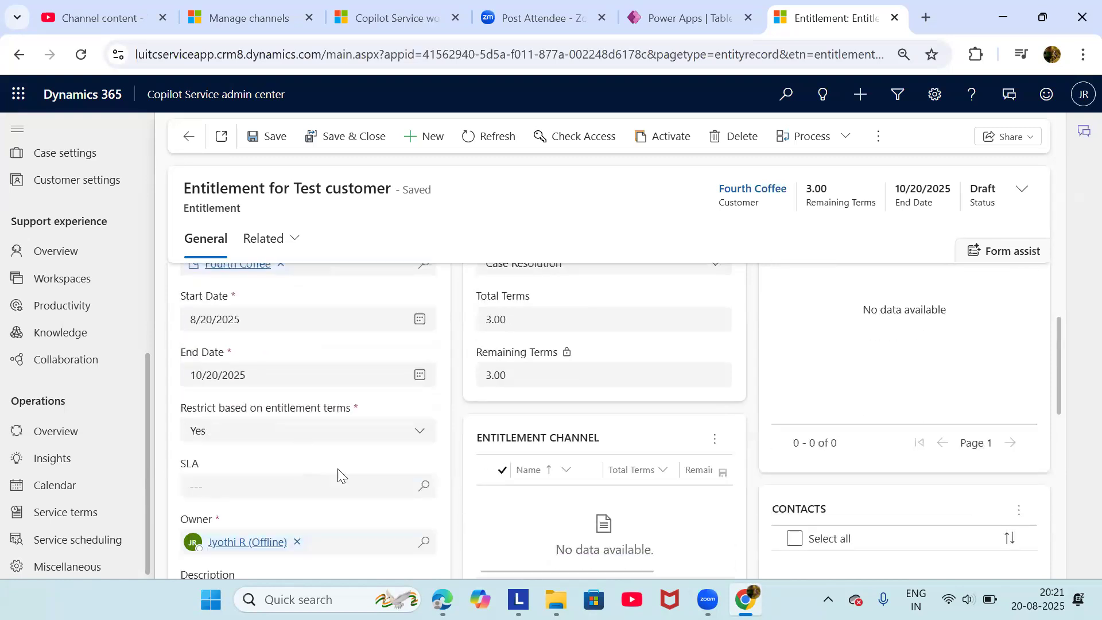
{"action": "scroll", "coordinate": [349, 480], "scroll_direction": "up", "scroll_amount": 1}
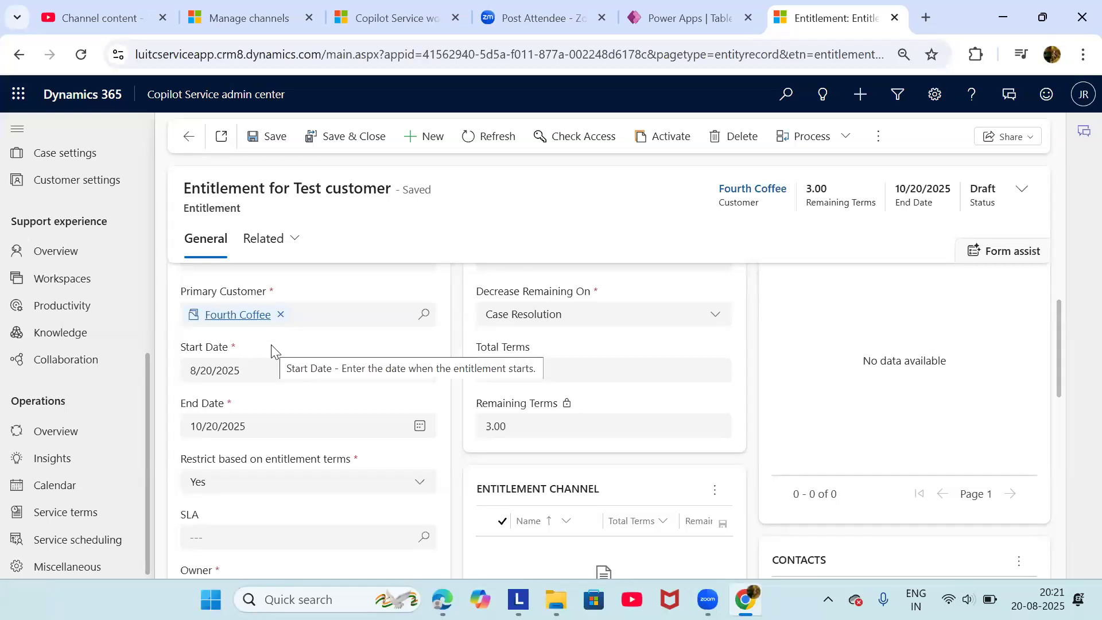
{"action": "scroll", "coordinate": [271, 344], "scroll_direction": "down", "scroll_amount": 1}
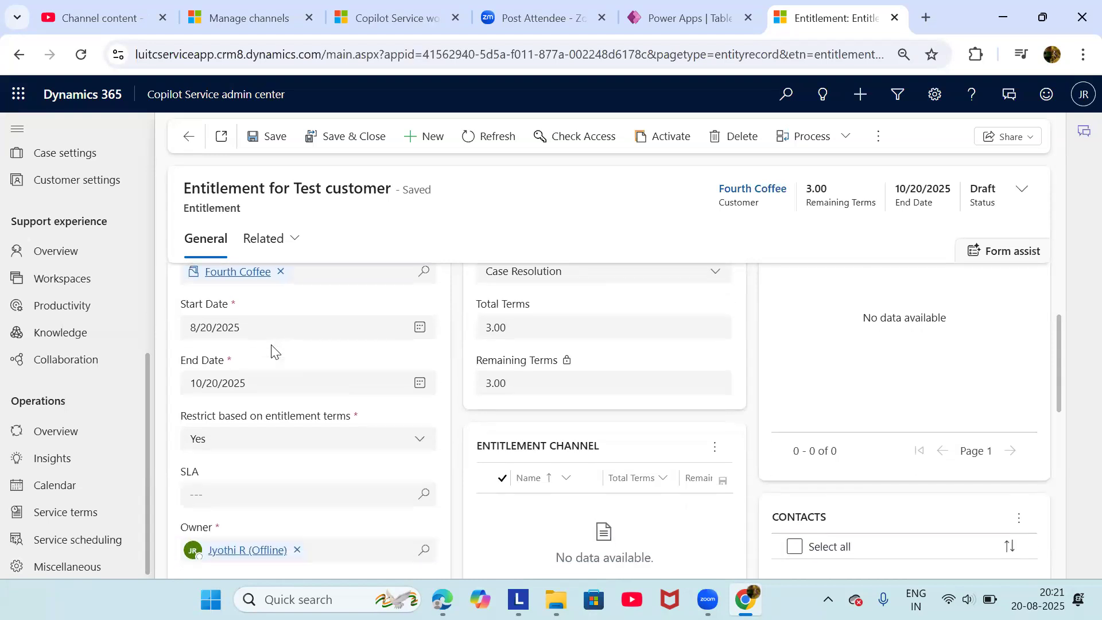
{"action": "scroll", "coordinate": [270, 349], "scroll_direction": "up", "scroll_amount": 1}
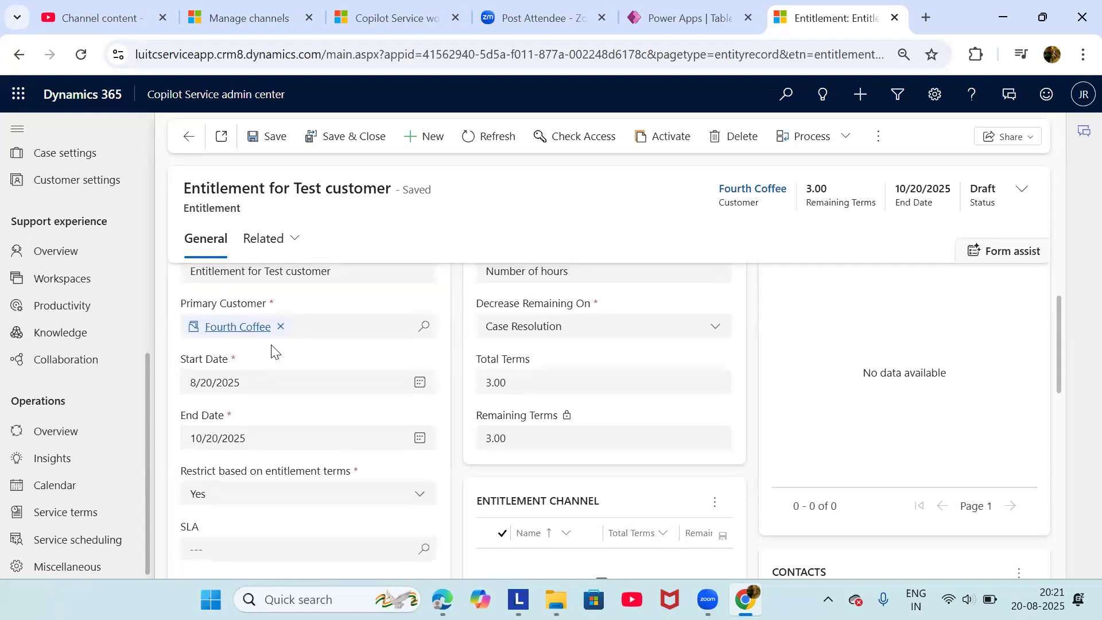
{"action": "scroll", "coordinate": [263, 327], "scroll_direction": "down", "scroll_amount": 1}
{"action": "scroll", "coordinate": [333, 455], "scroll_direction": "down", "scroll_amount": 1}
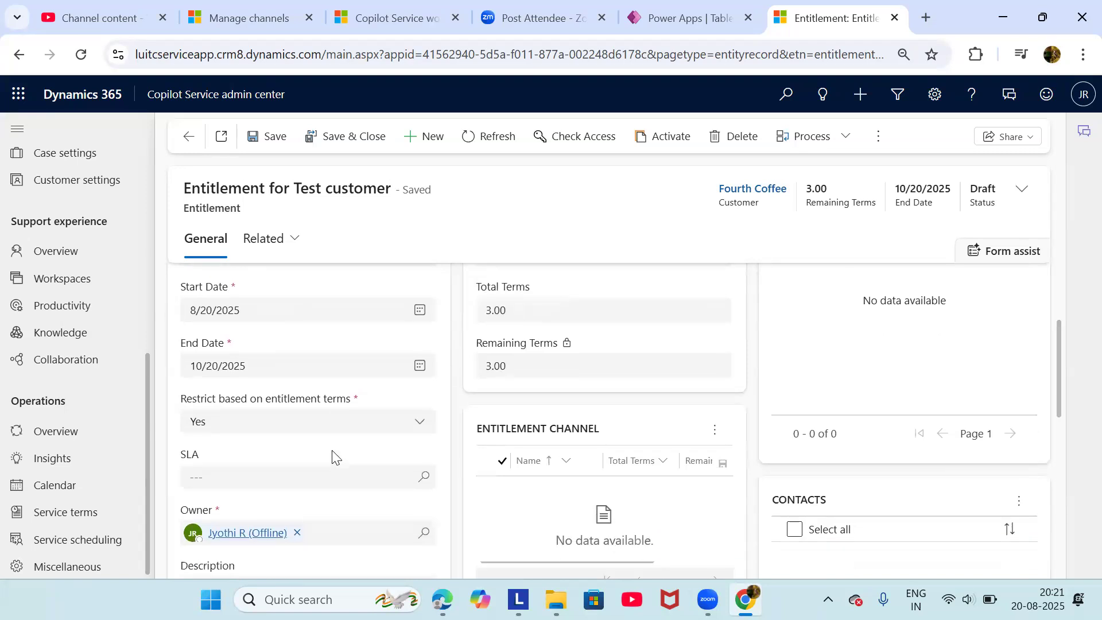
{"action": "scroll", "coordinate": [342, 477], "scroll_direction": "up", "scroll_amount": 1}
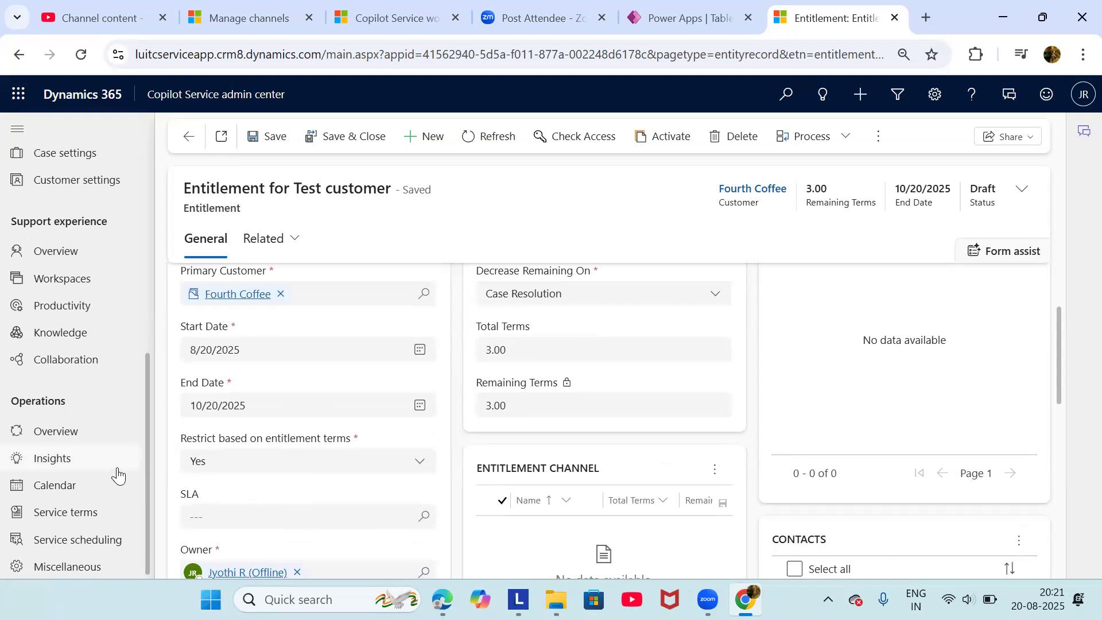
View the service-level agreements list under service terms and return to the service terms page
{"action": "left_click", "coordinate": [93, 516]}
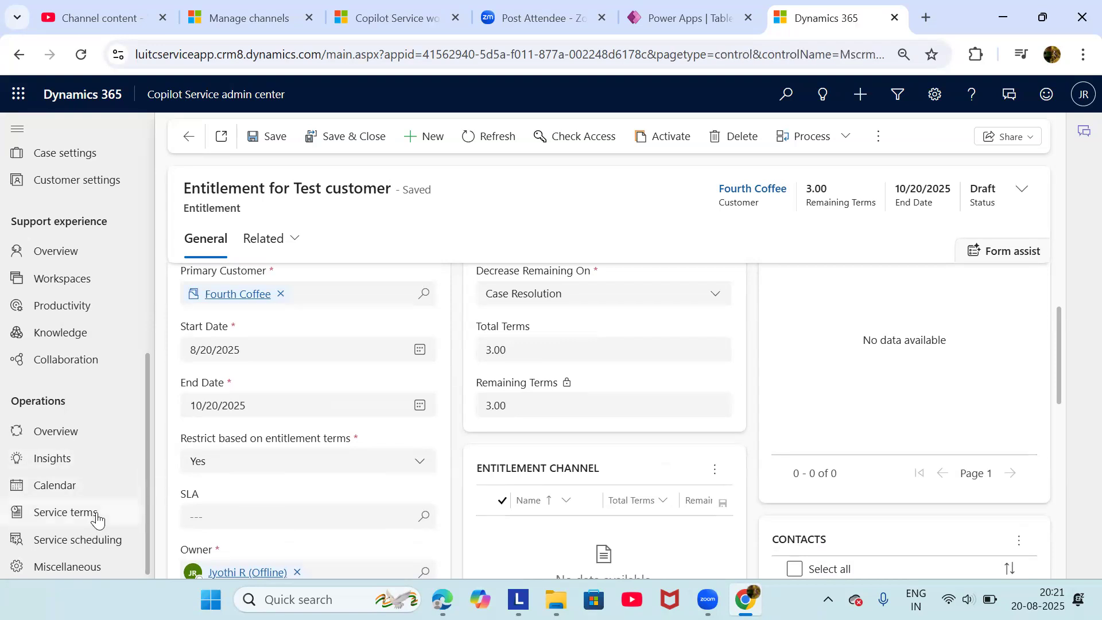
{"action": "left_click", "coordinate": [939, 286]}
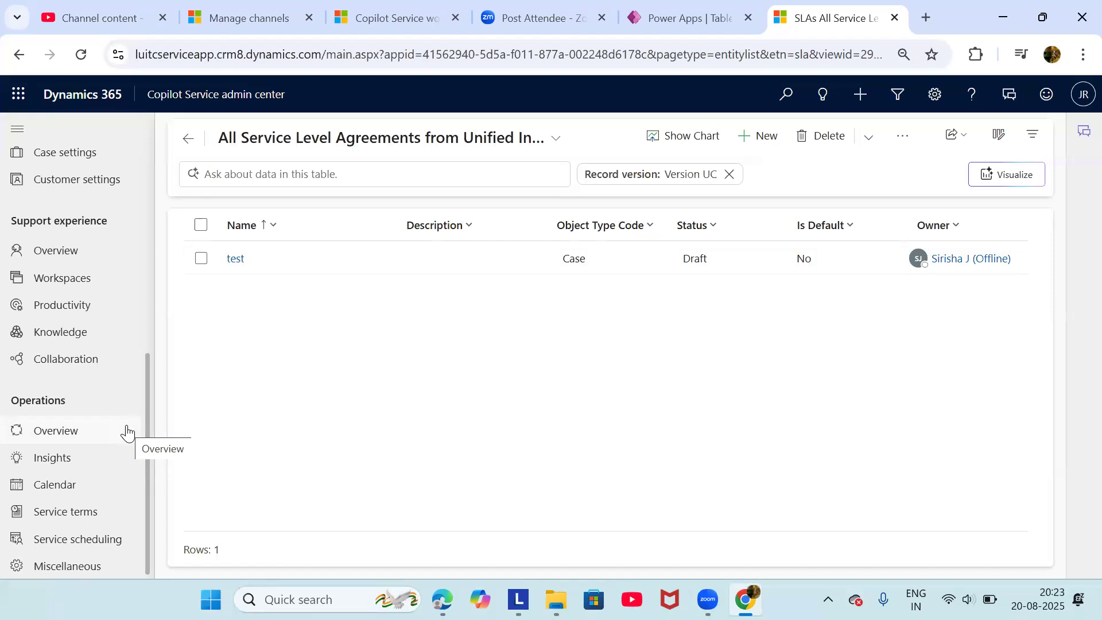
{"action": "left_click", "coordinate": [110, 516]}
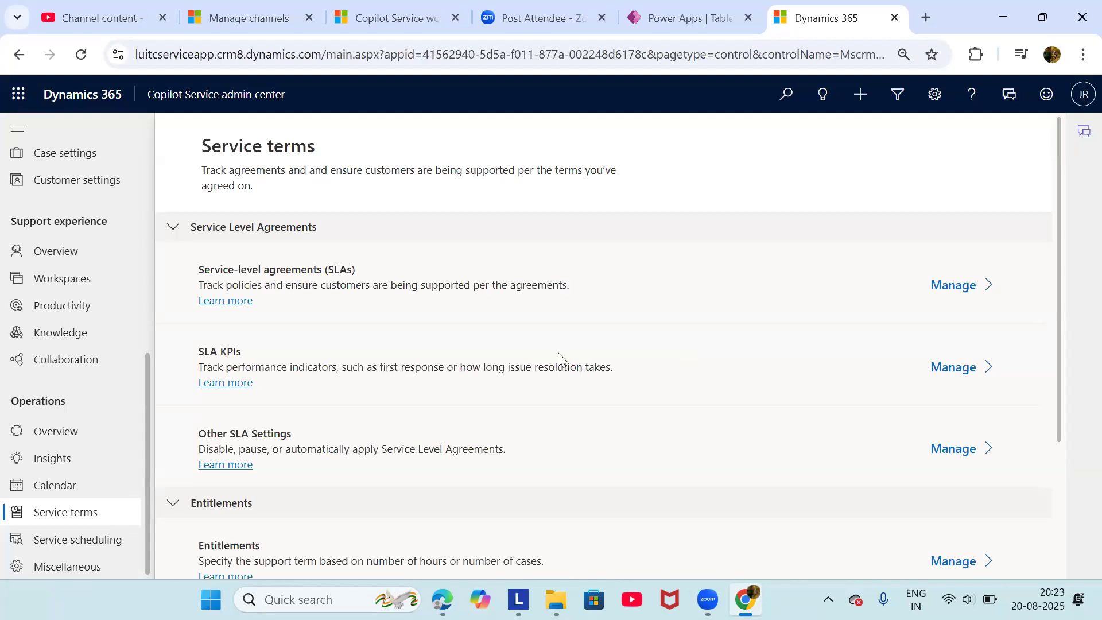
Open the First Response By record from the SLA KPIs list in service terms
{"action": "scroll", "coordinate": [560, 359], "scroll_direction": "down", "scroll_amount": 1}
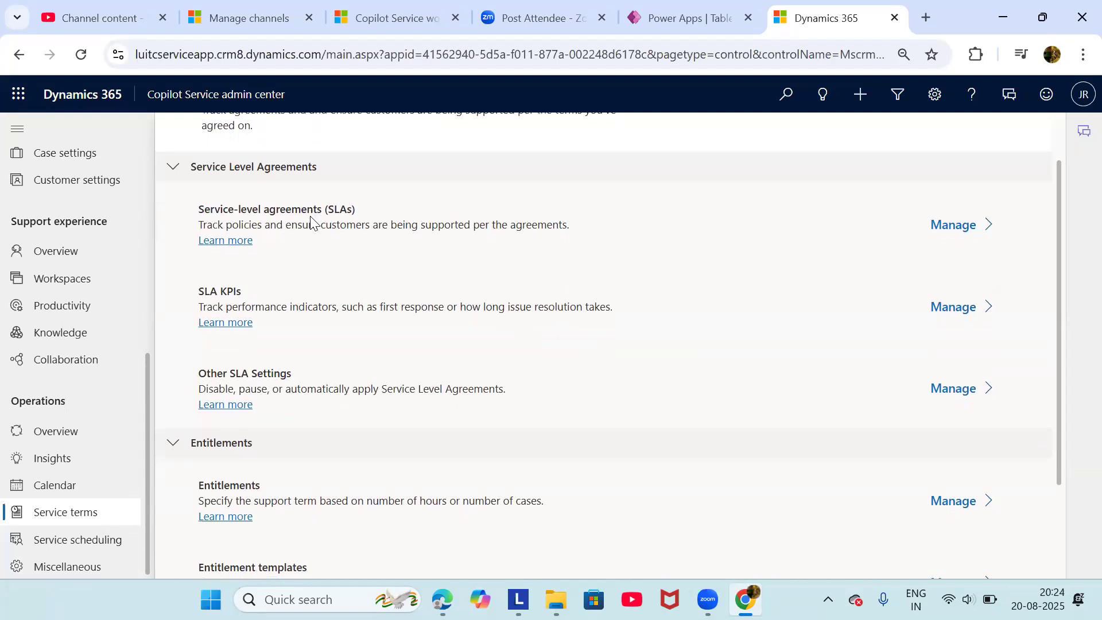
{"action": "left_click", "coordinate": [974, 307]}
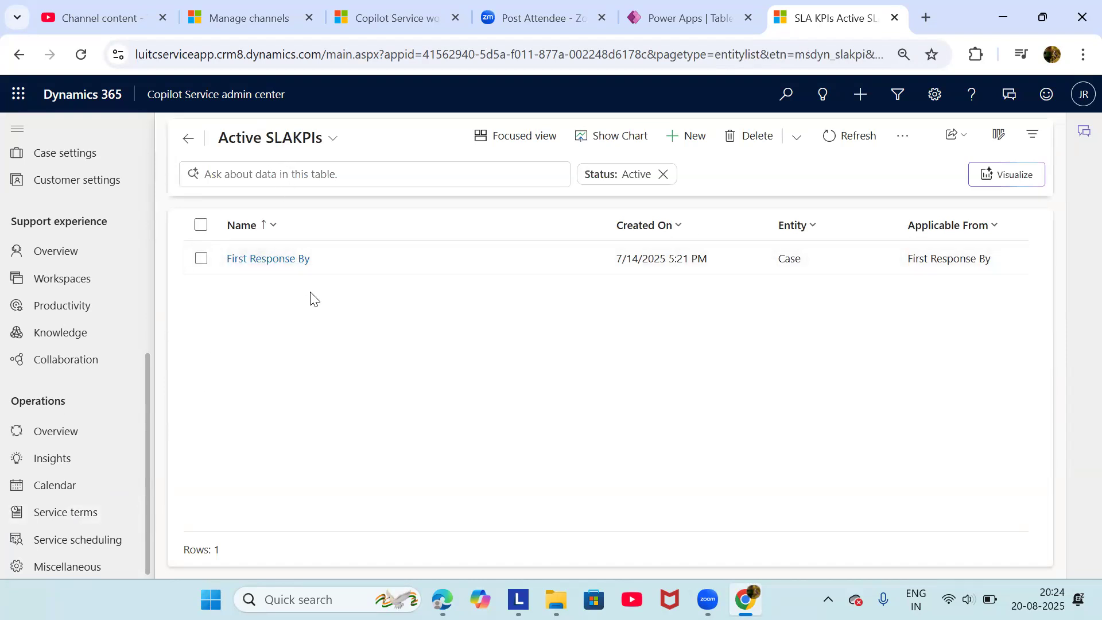
{"action": "left_click", "coordinate": [289, 263]}
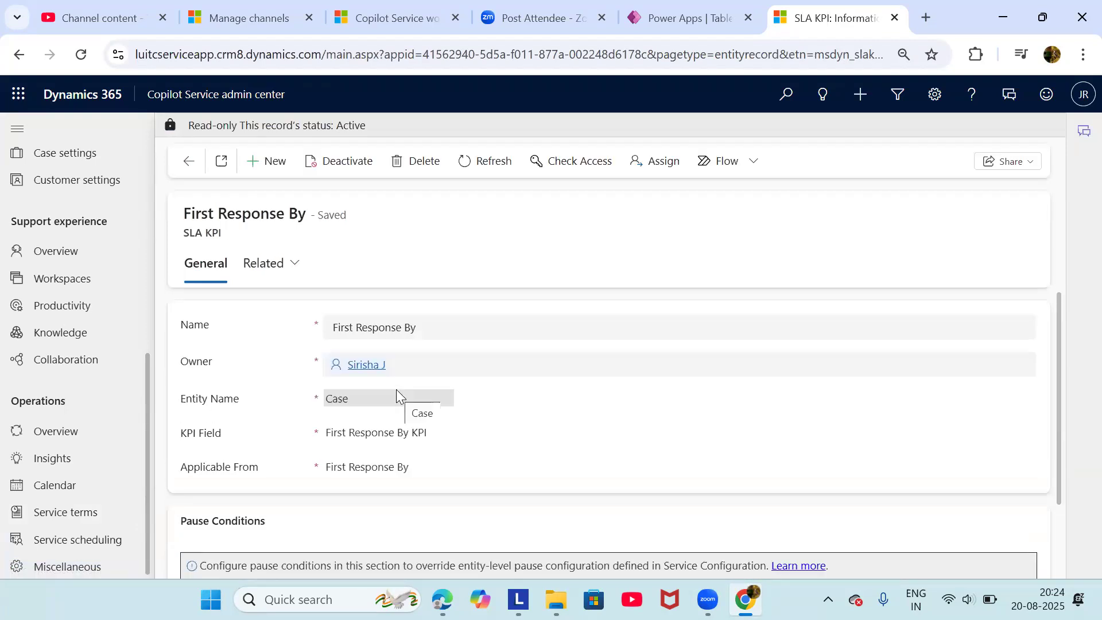
Review the First Response By KPI's fields and pause conditions, and deactivate the record
{"action": "scroll", "coordinate": [578, 437], "scroll_direction": "down", "scroll_amount": 1}
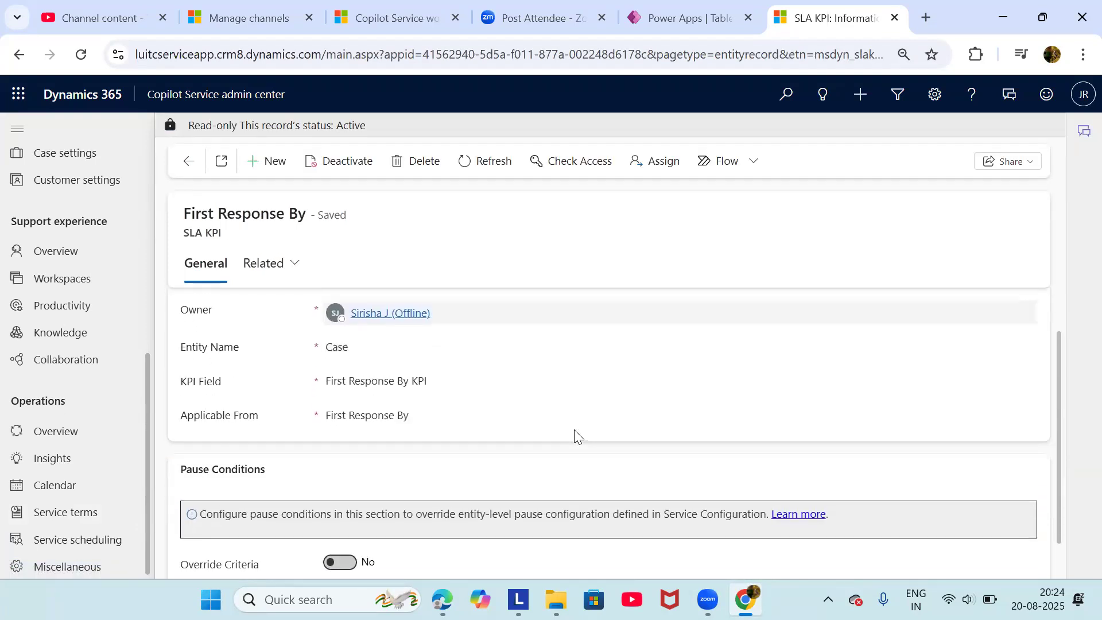
{"action": "scroll", "coordinate": [577, 437], "scroll_direction": "up", "scroll_amount": 1}
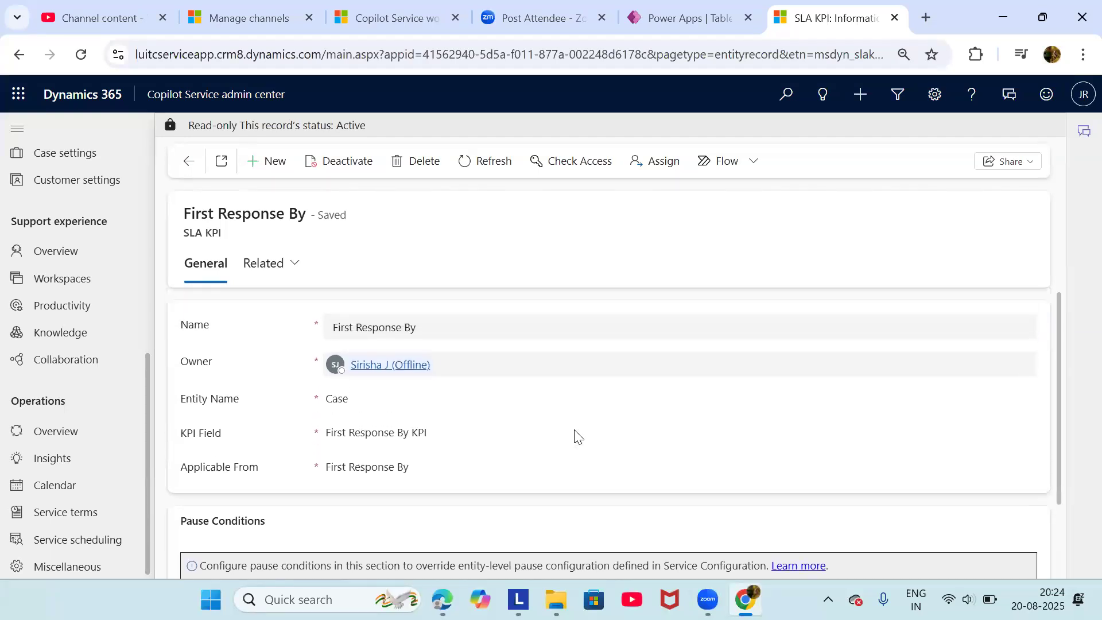
{"action": "scroll", "coordinate": [578, 437], "scroll_direction": "down", "scroll_amount": 1}
{"action": "scroll", "coordinate": [577, 437], "scroll_direction": "up", "scroll_amount": 1}
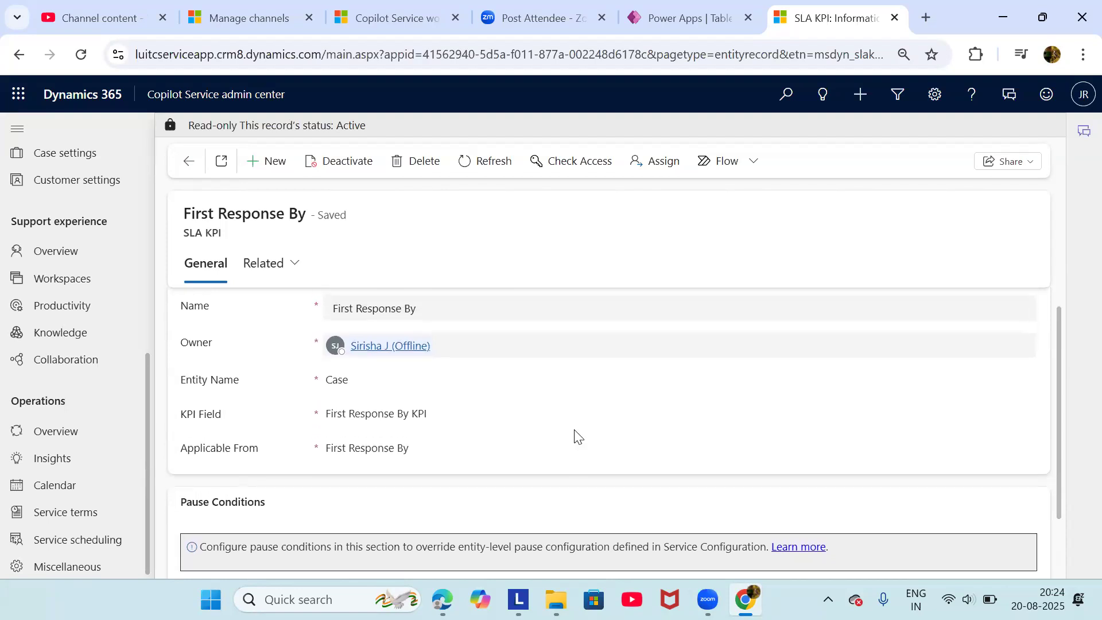
{"action": "scroll", "coordinate": [577, 437], "scroll_direction": "down", "scroll_amount": 1}
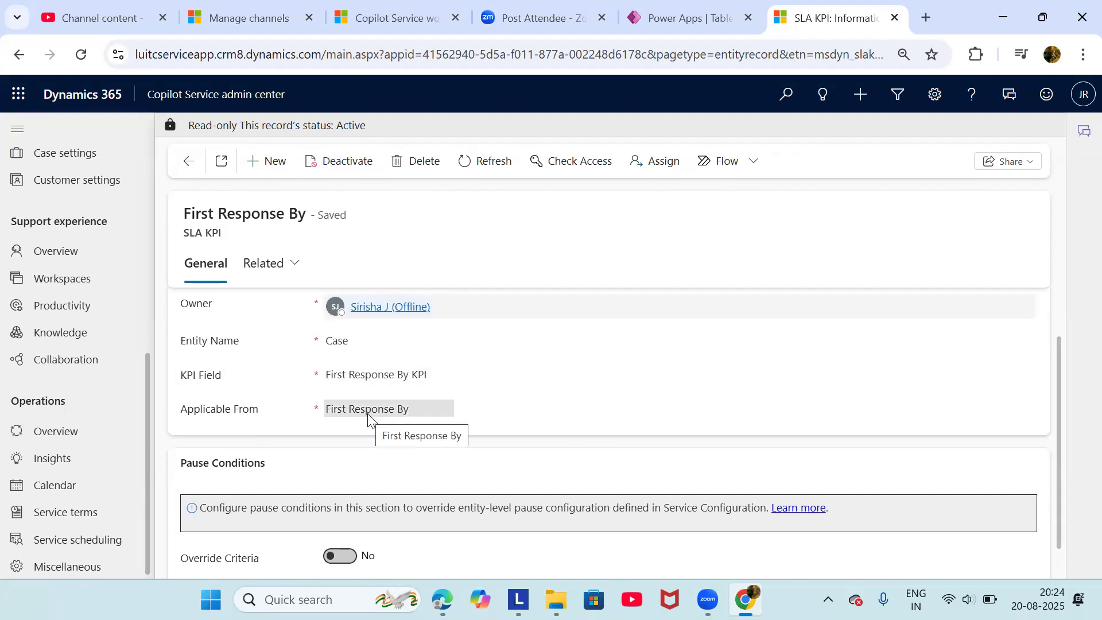
{"action": "scroll", "coordinate": [369, 418], "scroll_direction": "down", "scroll_amount": 1}
{"action": "scroll", "coordinate": [368, 421], "scroll_direction": "up", "scroll_amount": 2}
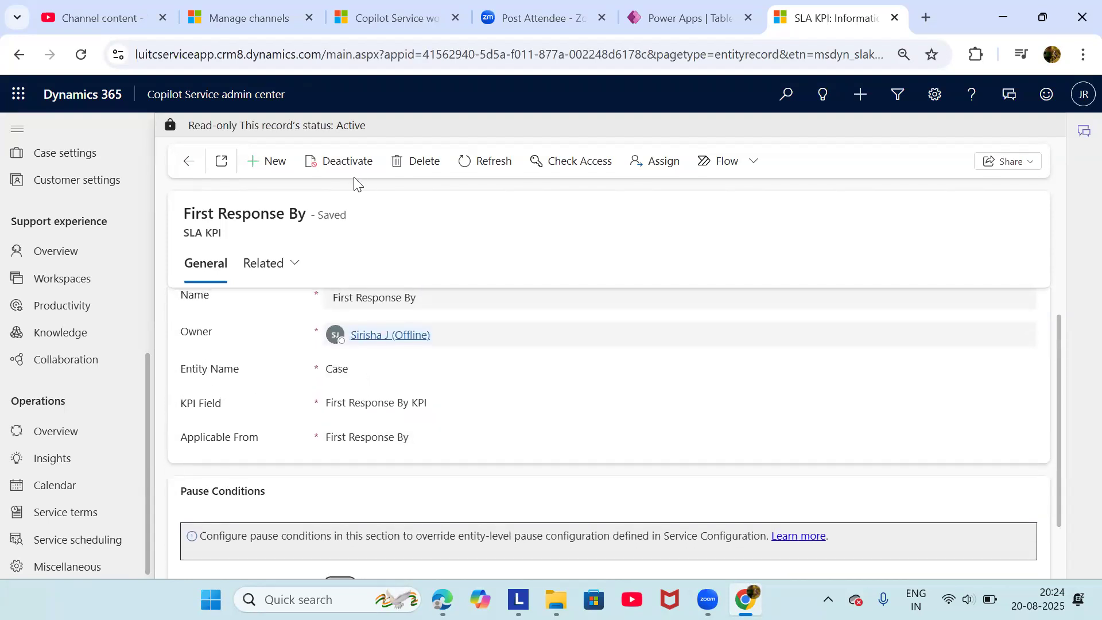
{"action": "left_click", "coordinate": [344, 159]}
{"action": "left_click", "coordinate": [598, 392]}
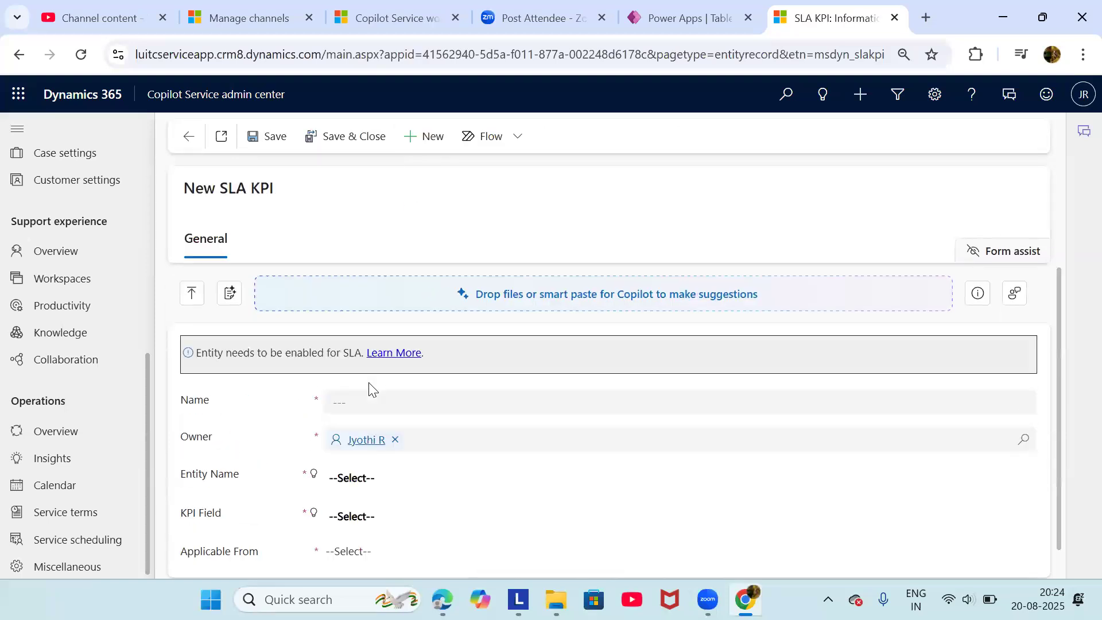
Create a new SLA KPI named FirstRespinseKPI with Case as its entity
{"action": "left_click", "coordinate": [373, 401]}
{"action": "type", "text": "Res"}
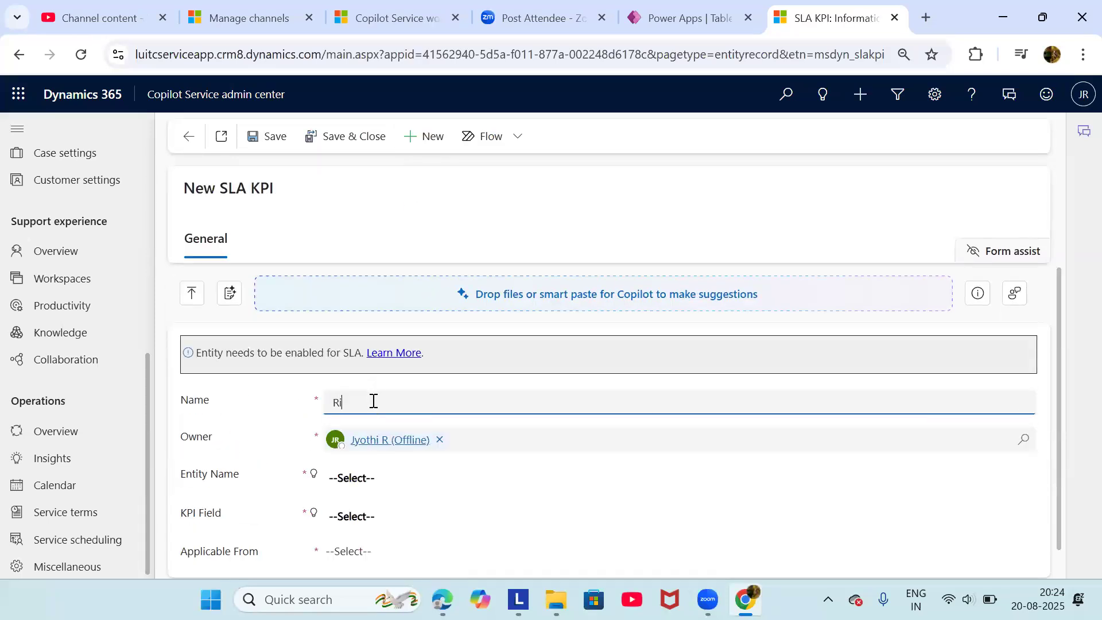
{"action": "key", "text": "BackSpace"}
{"action": "key", "text": "BackSpace"}
{"action": "key", "text": "BackSpace"}
{"action": "type", "text": "FirstResponseKPI"}
{"action": "left_click", "coordinate": [393, 479]}
{"action": "left_click", "coordinate": [1023, 477]}
{"action": "left_click", "coordinate": [736, 528]}
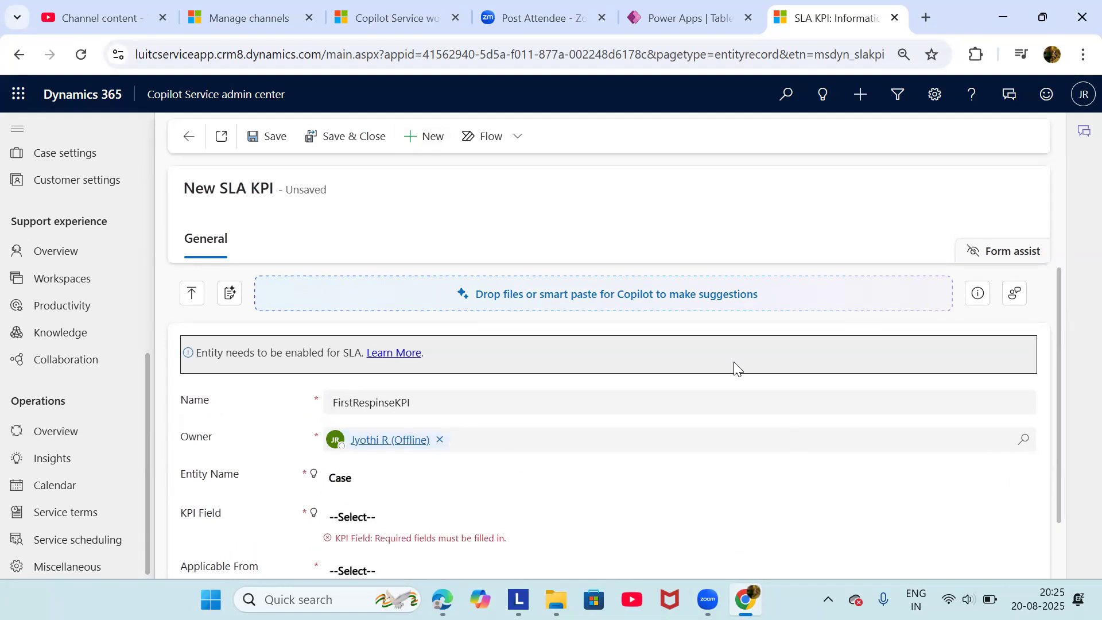
Set the new KPI's KPI Field to First Response By KPI and Applicable From to Created On
{"action": "scroll", "coordinate": [734, 364], "scroll_direction": "down", "scroll_amount": 1}
{"action": "left_click", "coordinate": [1021, 456]}
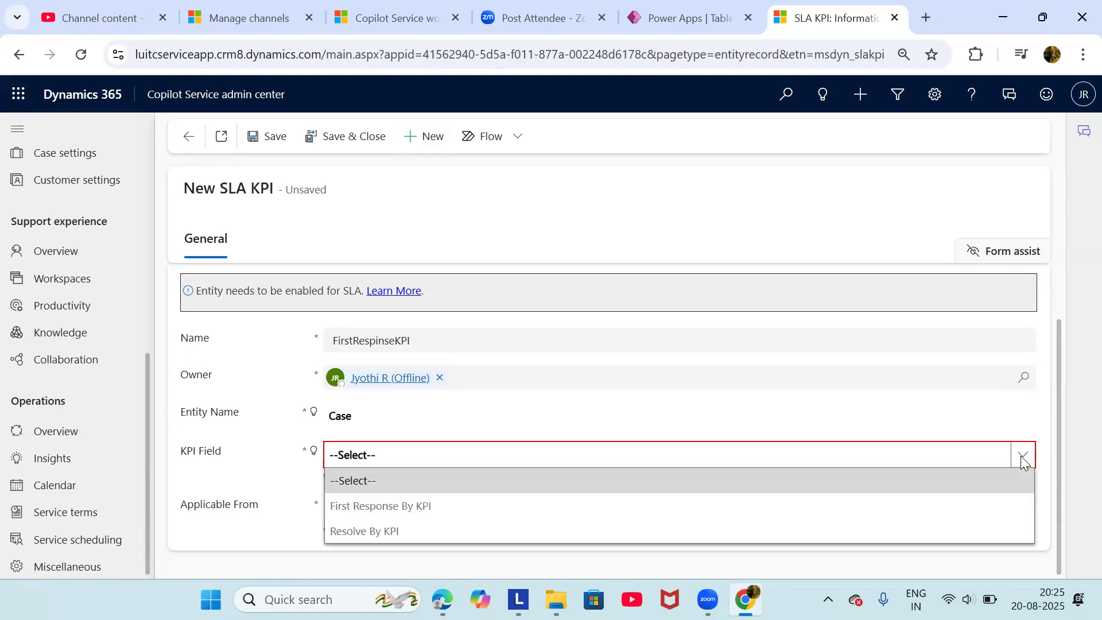
{"action": "left_click", "coordinate": [656, 506]}
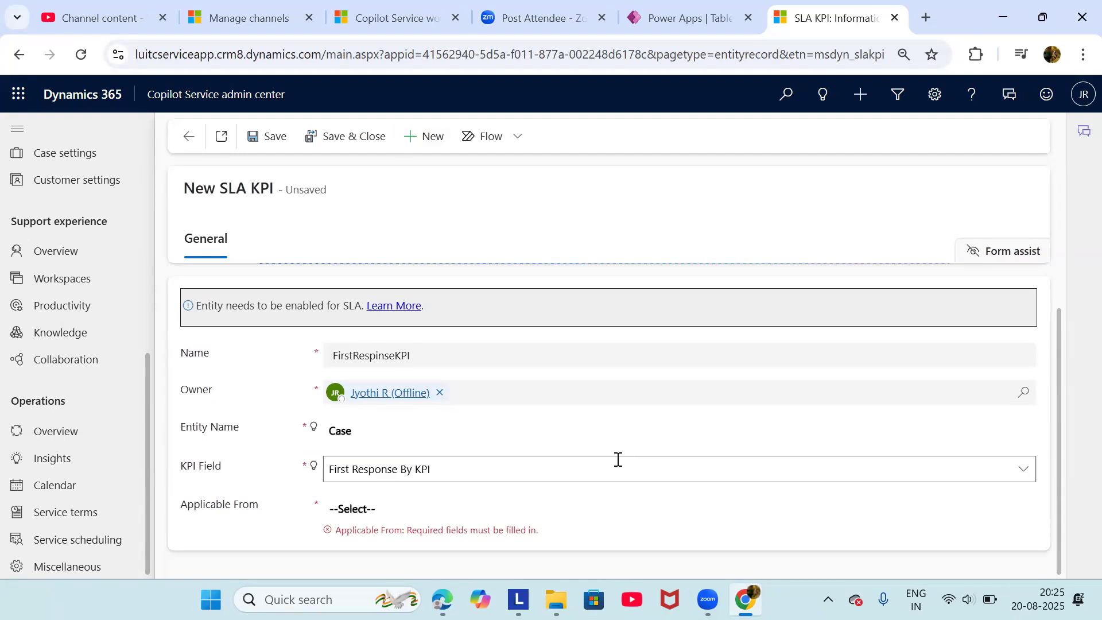
{"action": "left_click", "coordinate": [906, 511]}
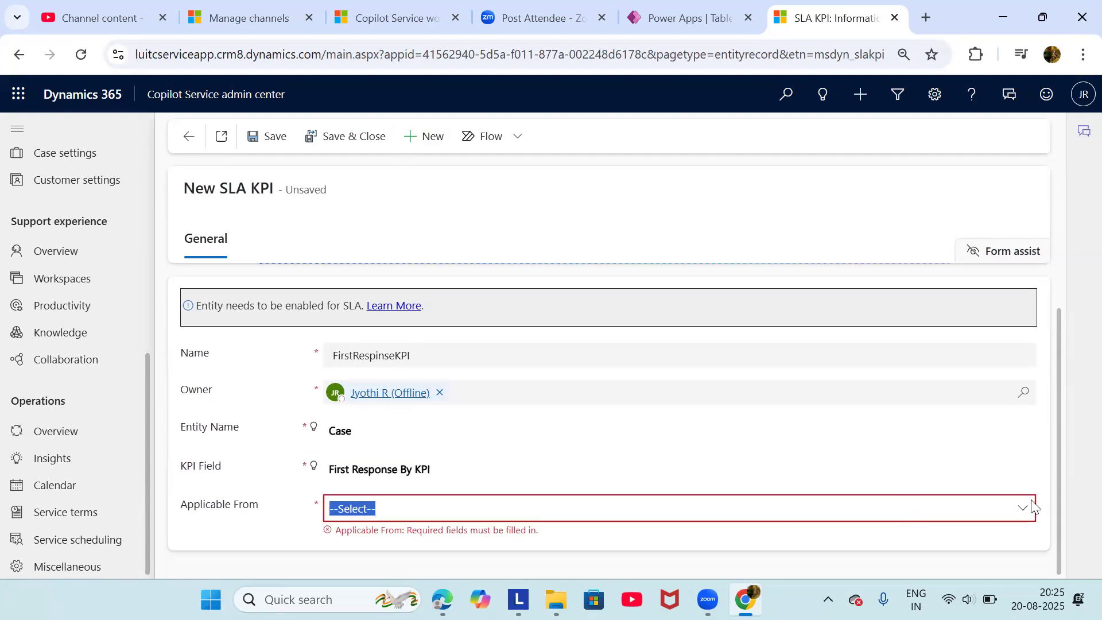
{"action": "left_click", "coordinate": [1028, 509]}
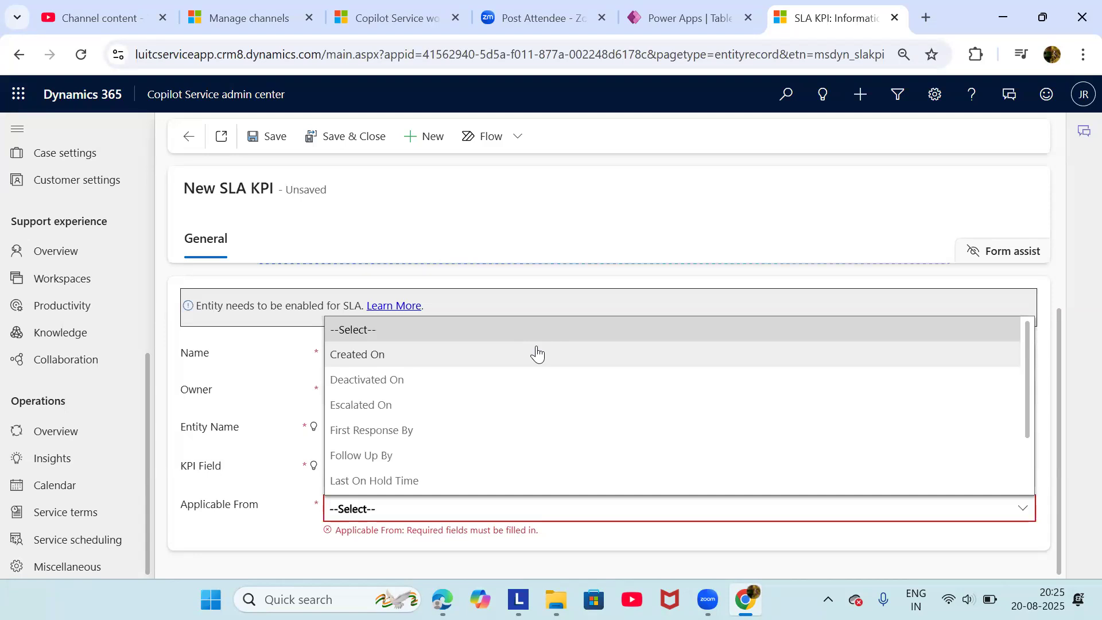
{"action": "left_click", "coordinate": [536, 354]}
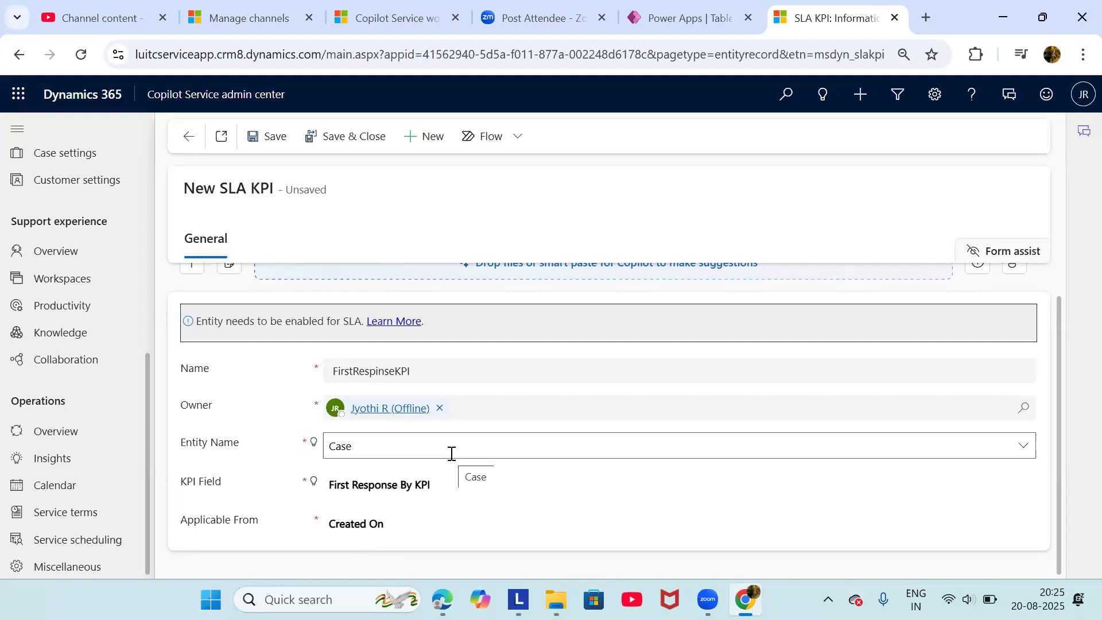
Save the FirstRespinseKPI record and activate it
{"action": "left_click", "coordinate": [257, 138]}
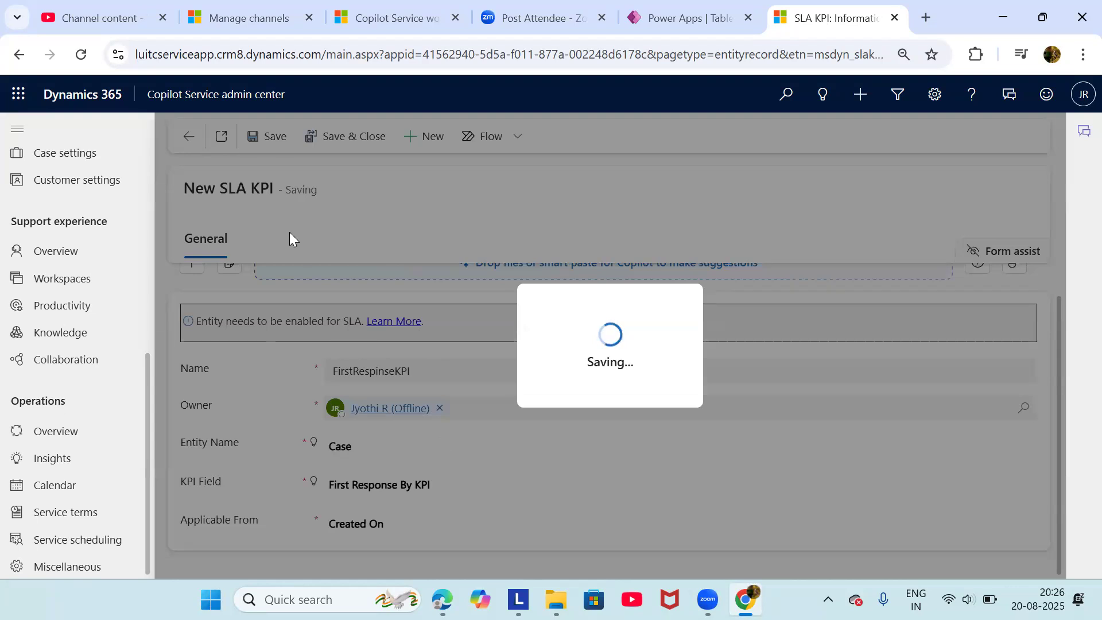
{"action": "scroll", "coordinate": [403, 456], "scroll_direction": "down", "scroll_amount": 1}
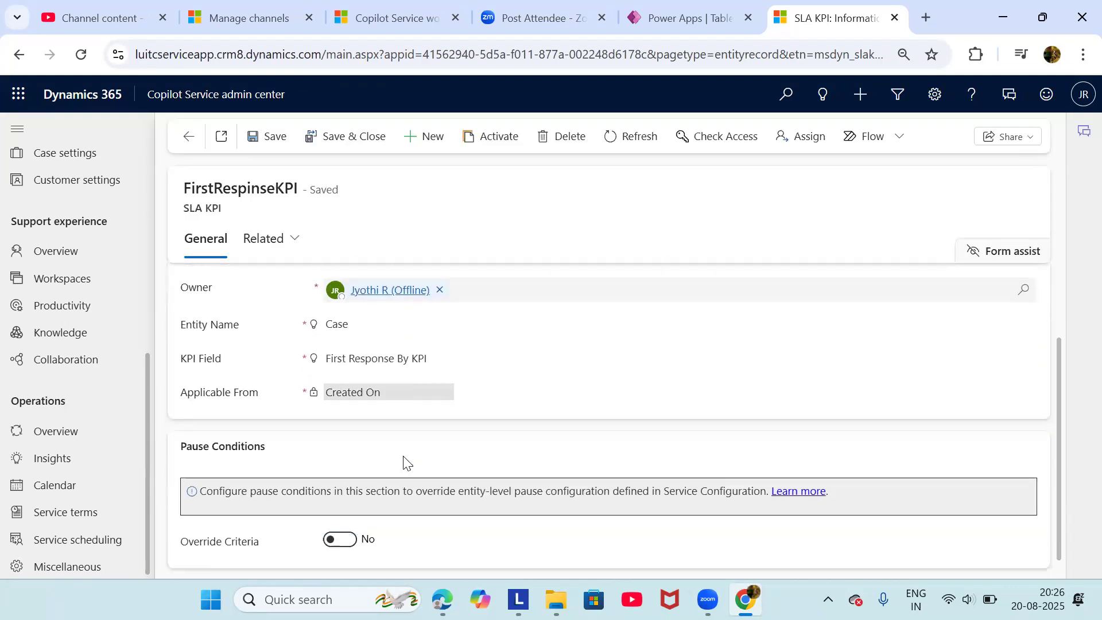
{"action": "scroll", "coordinate": [403, 460], "scroll_direction": "up", "scroll_amount": 2}
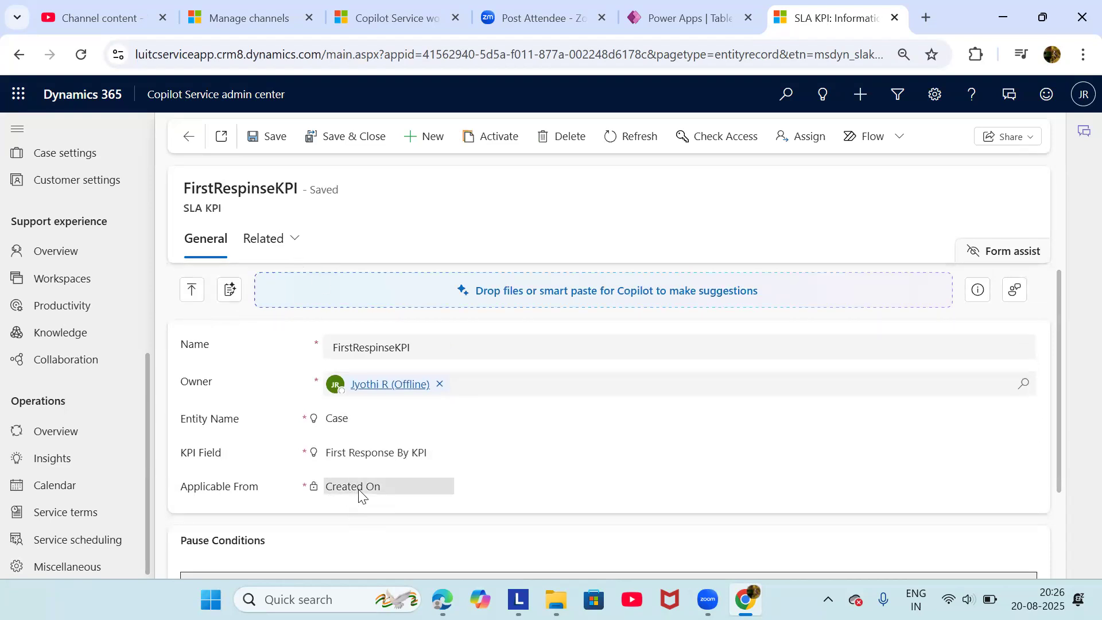
{"action": "left_click", "coordinate": [481, 137]}
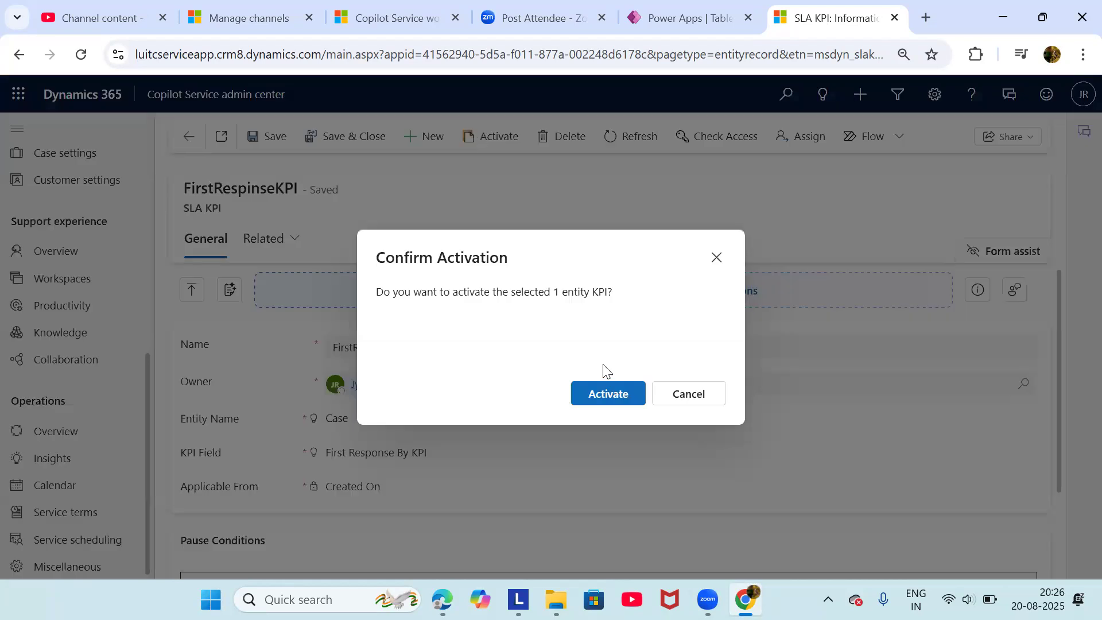
{"action": "left_click", "coordinate": [609, 393]}
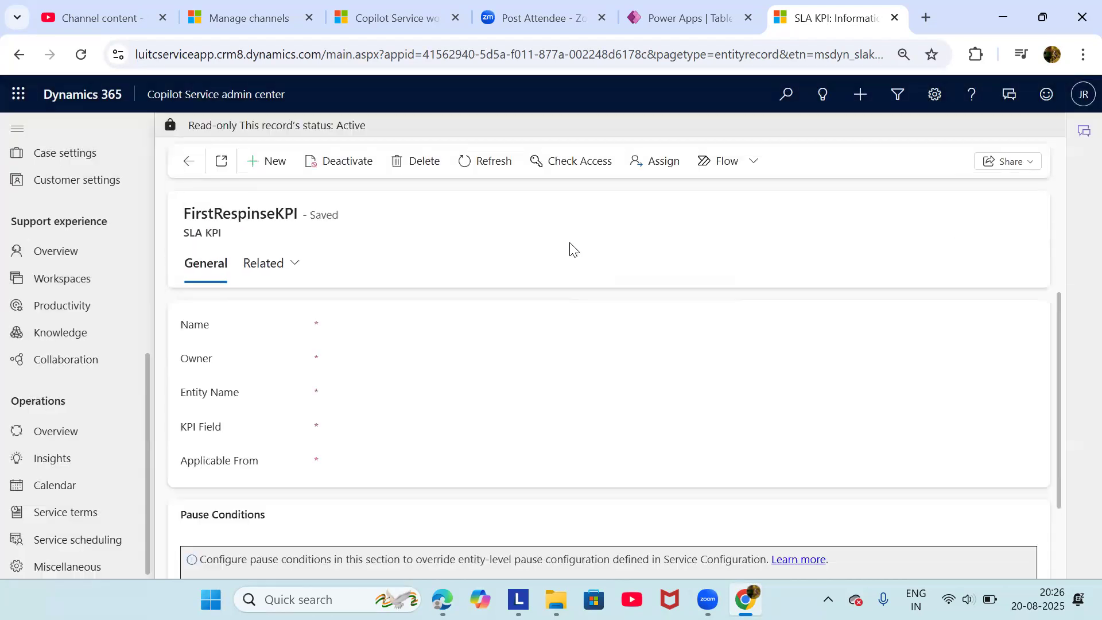
Start another new SLA KPI named ResolveByKPI with Case as its entity
{"action": "left_click", "coordinate": [183, 162]}
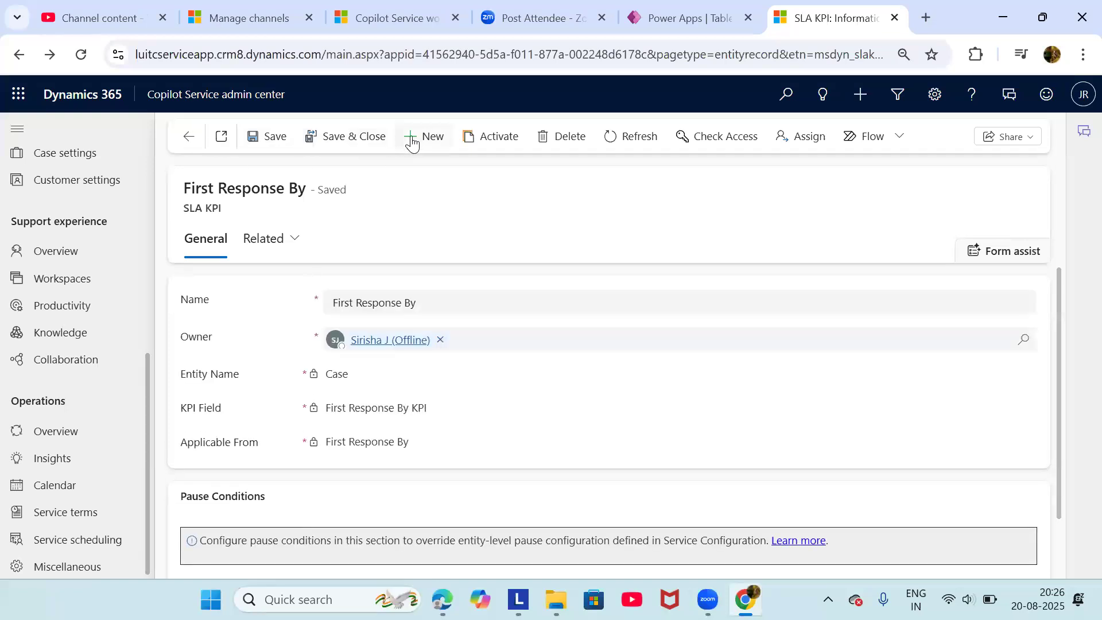
{"action": "left_click", "coordinate": [424, 136]}
{"action": "left_click", "coordinate": [352, 408]}
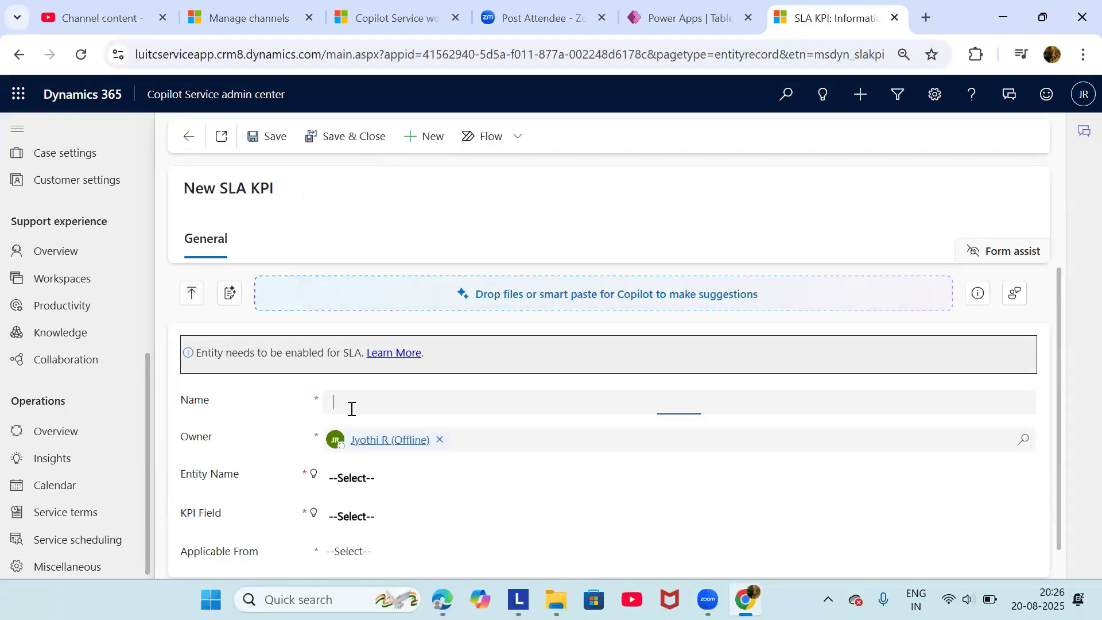
{"action": "type", "text": "Res"}
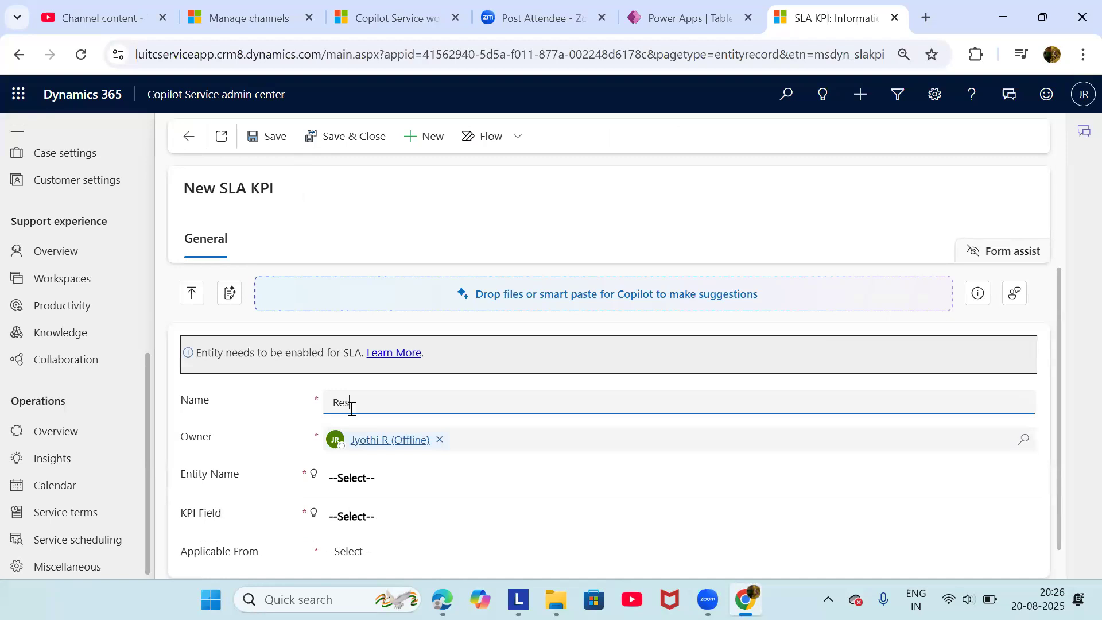
{"action": "type", "text": "olveByKPI"}
{"action": "left_click", "coordinate": [387, 473]}
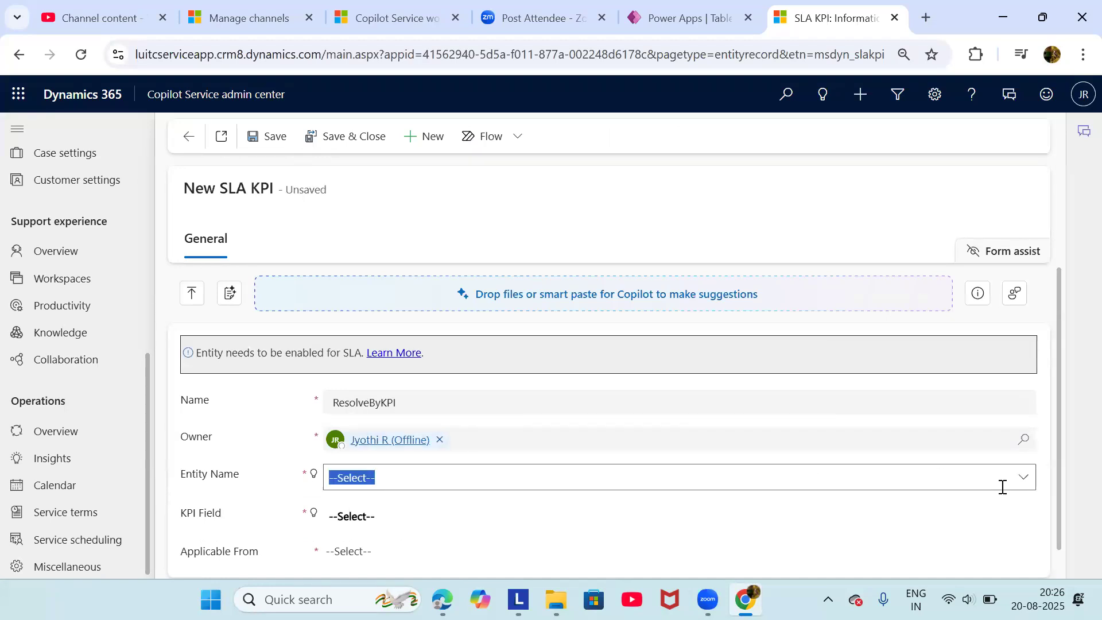
{"action": "left_click", "coordinate": [1025, 479]}
{"action": "left_click", "coordinate": [880, 526]}
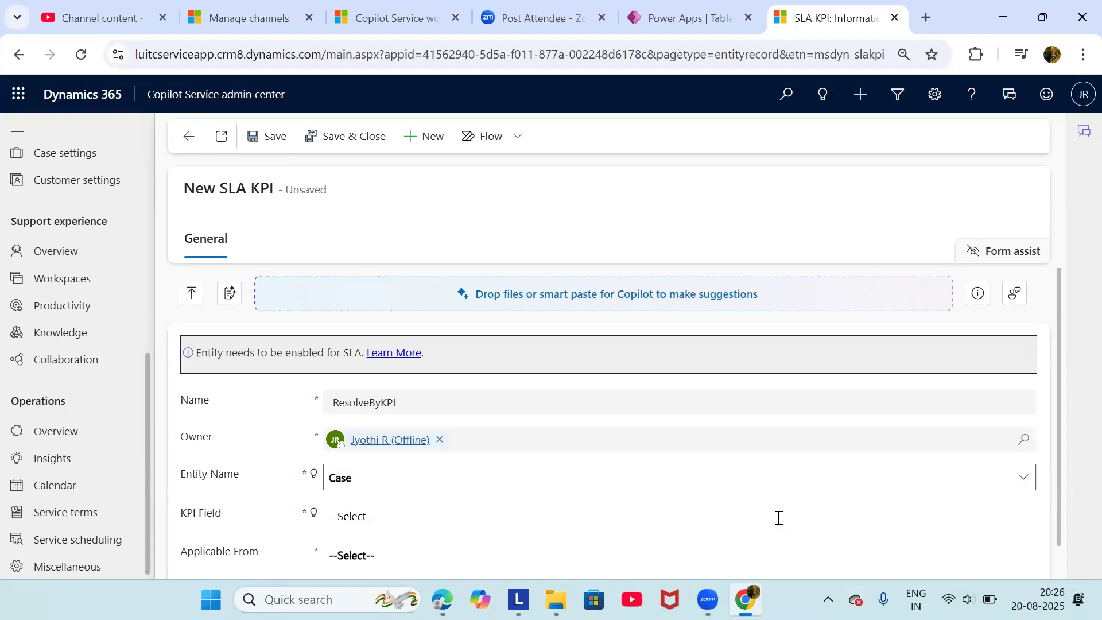
Set the ResolveByKPI record's KPI Field to Resolve By KPI and Applicable From to Created On
{"action": "left_click", "coordinate": [1019, 520]}
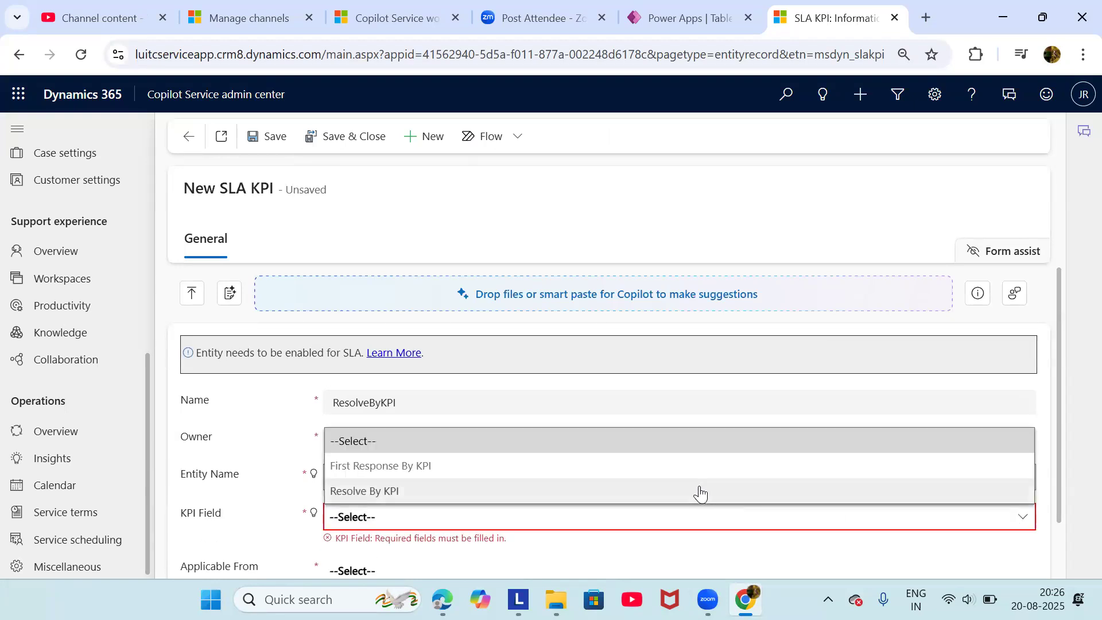
{"action": "left_click", "coordinate": [698, 489]}
{"action": "scroll", "coordinate": [975, 389], "scroll_direction": "down", "scroll_amount": 1}
{"action": "left_click", "coordinate": [1026, 517]}
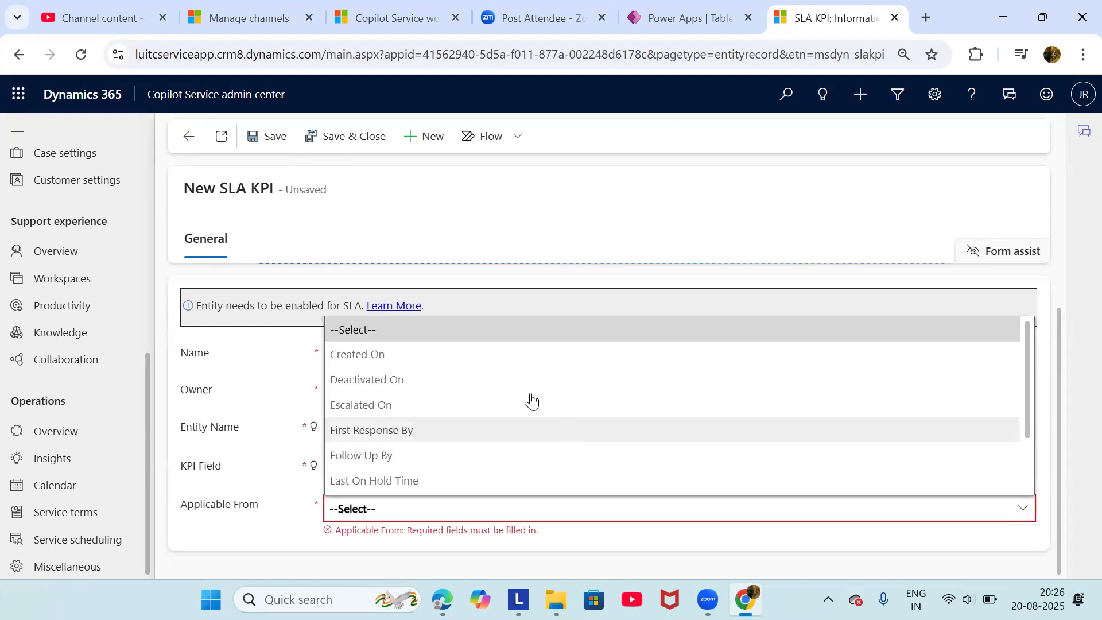
{"action": "left_click", "coordinate": [489, 359]}
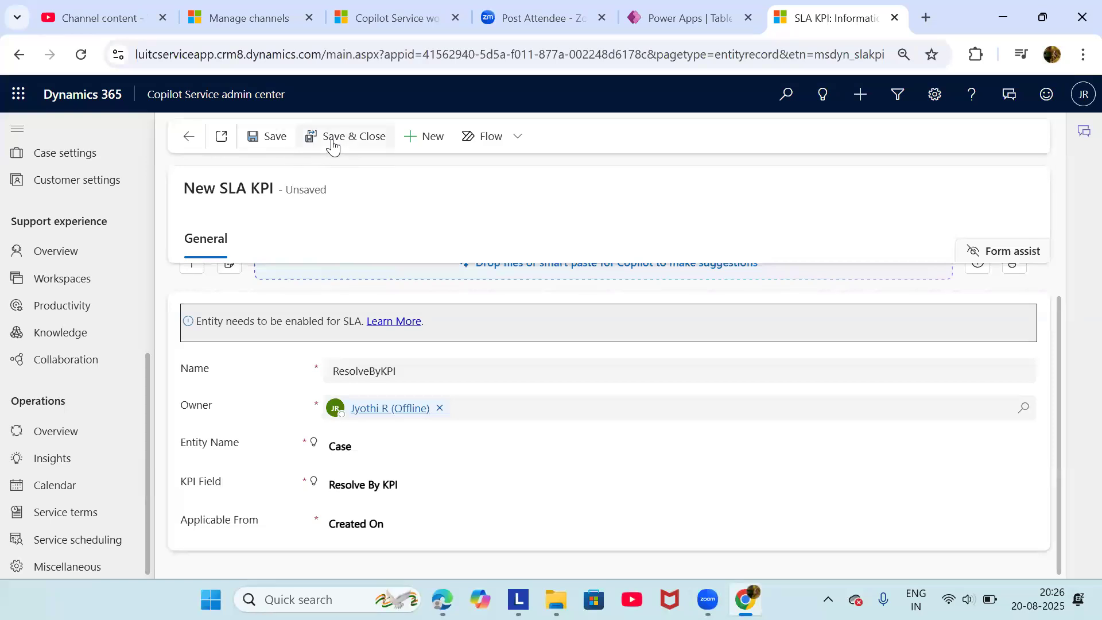
Save and activate the ResolveByKPI record, and return to service terms
{"action": "left_click", "coordinate": [260, 140]}
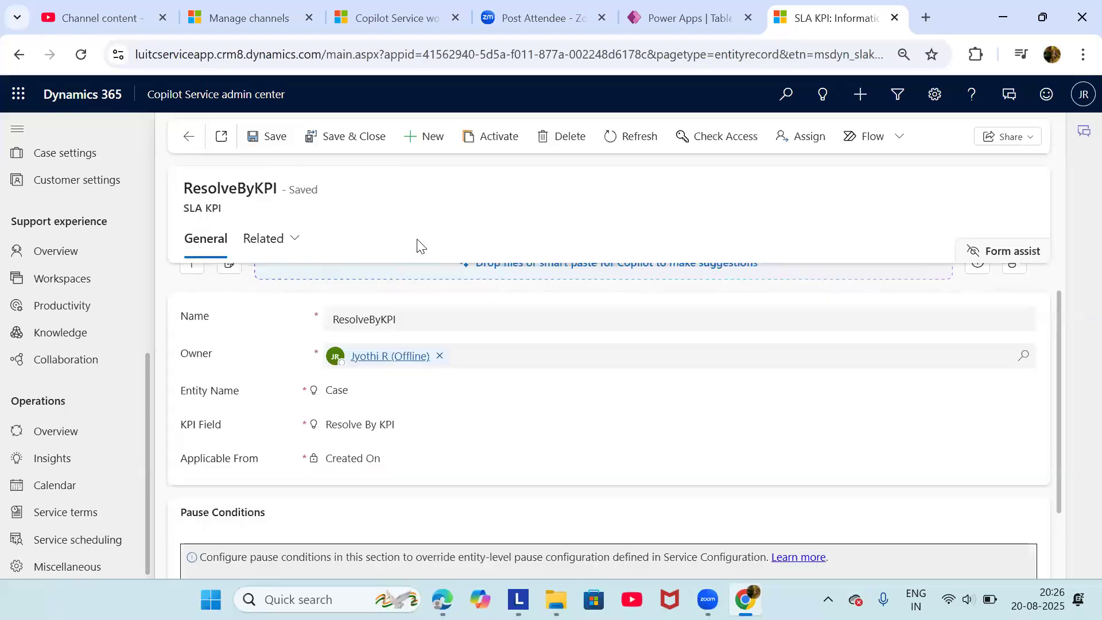
{"action": "left_click", "coordinate": [497, 137]}
{"action": "left_click", "coordinate": [605, 402]}
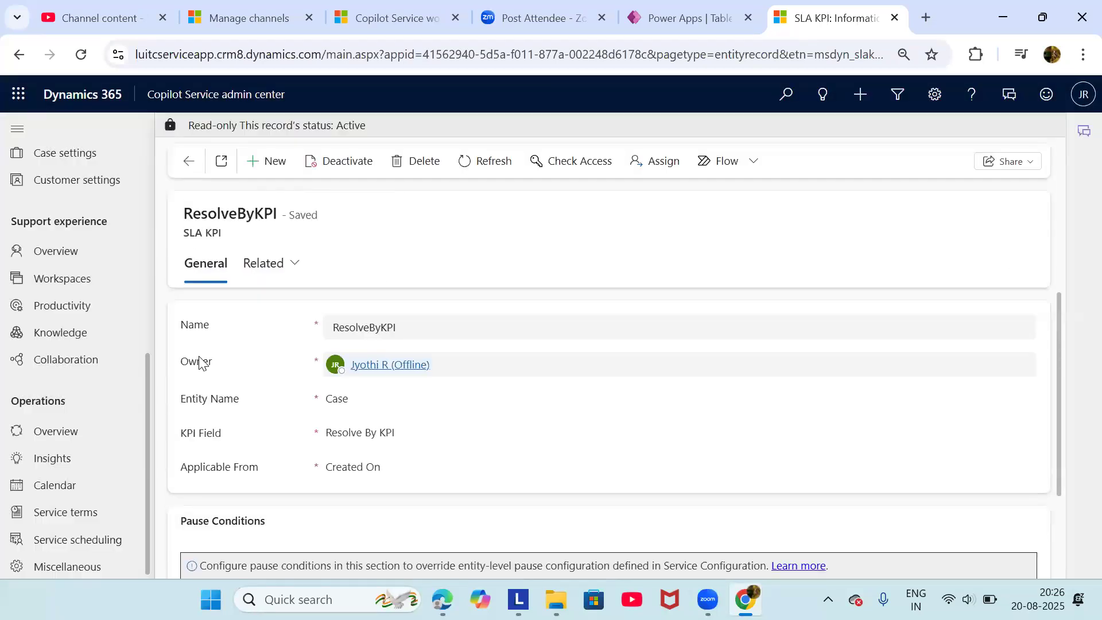
{"action": "left_click", "coordinate": [80, 516]}
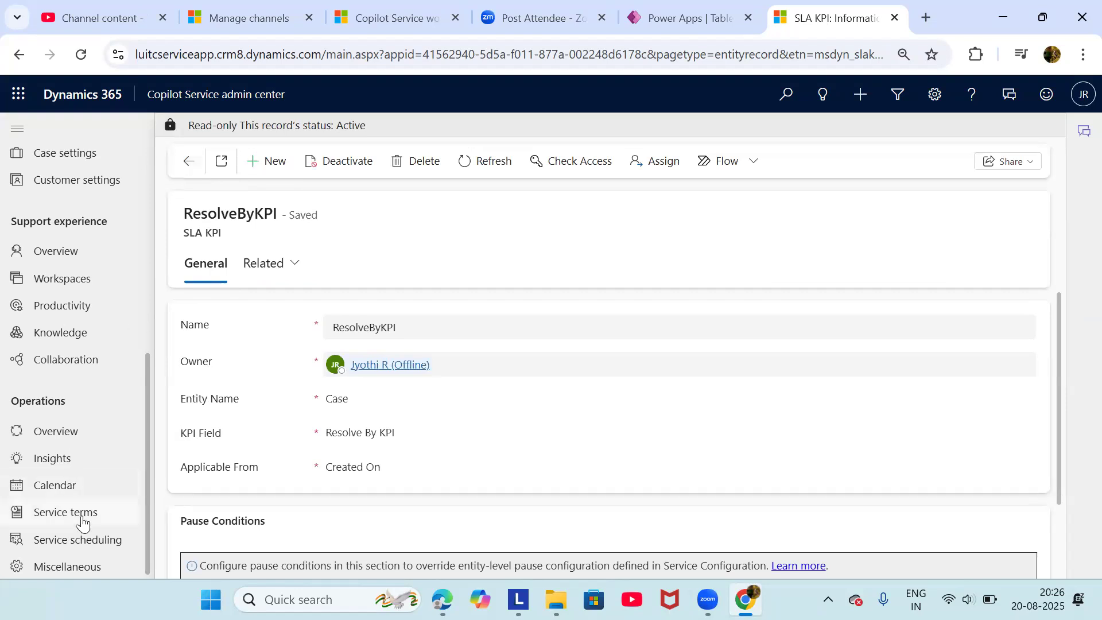
Create and save a new service-level agreement named LuitSLA with Case as its primary entity
{"action": "left_click", "coordinate": [968, 288]}
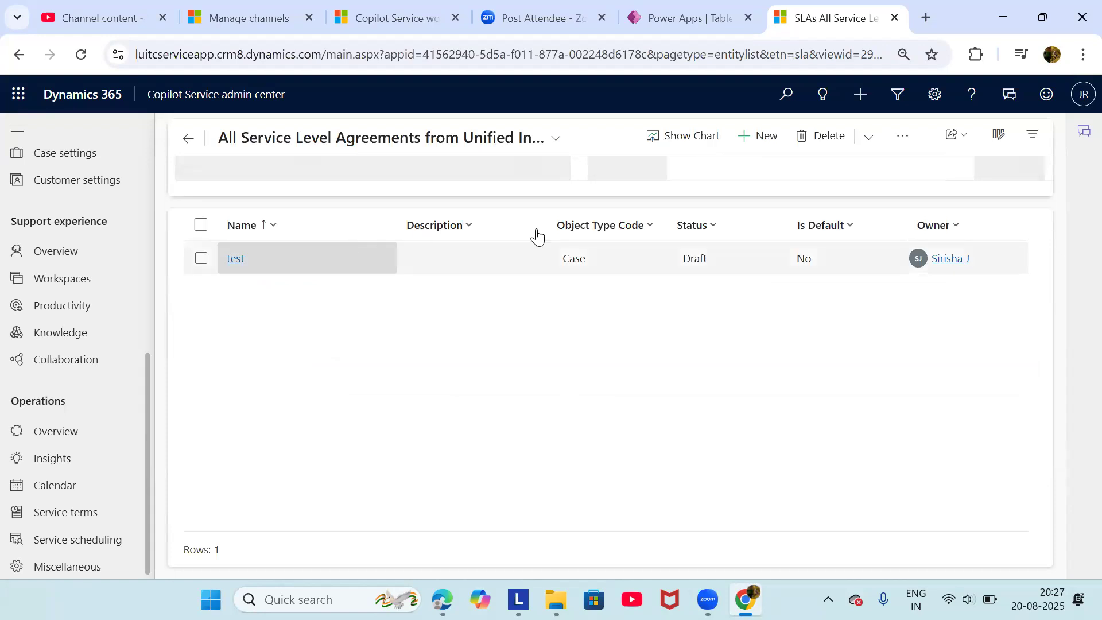
{"action": "left_click", "coordinate": [744, 145]}
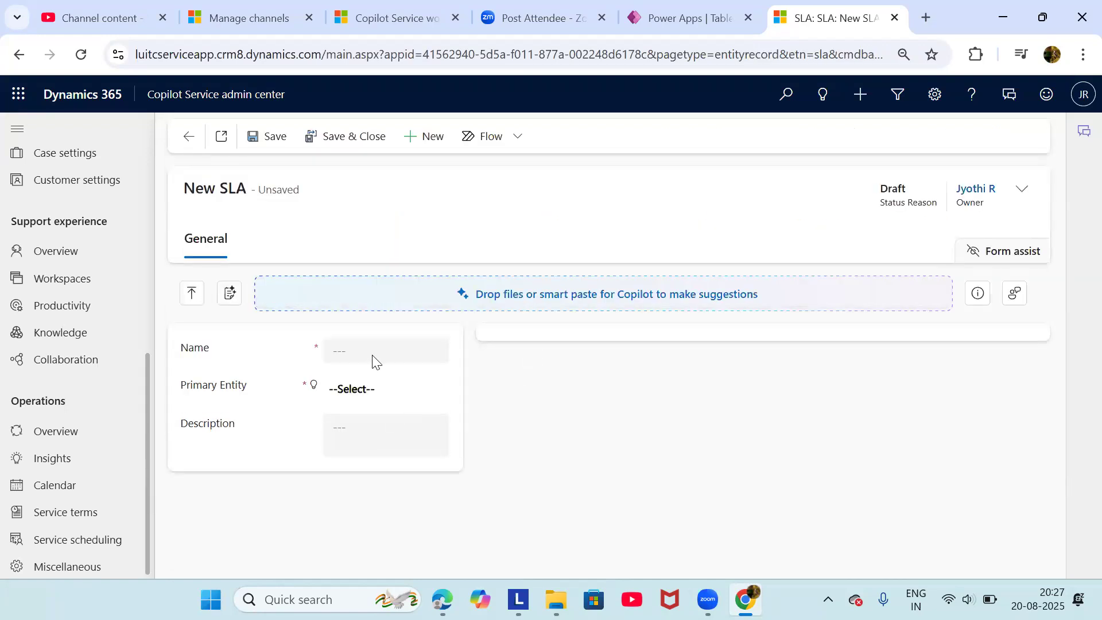
{"action": "left_click", "coordinate": [372, 354]}
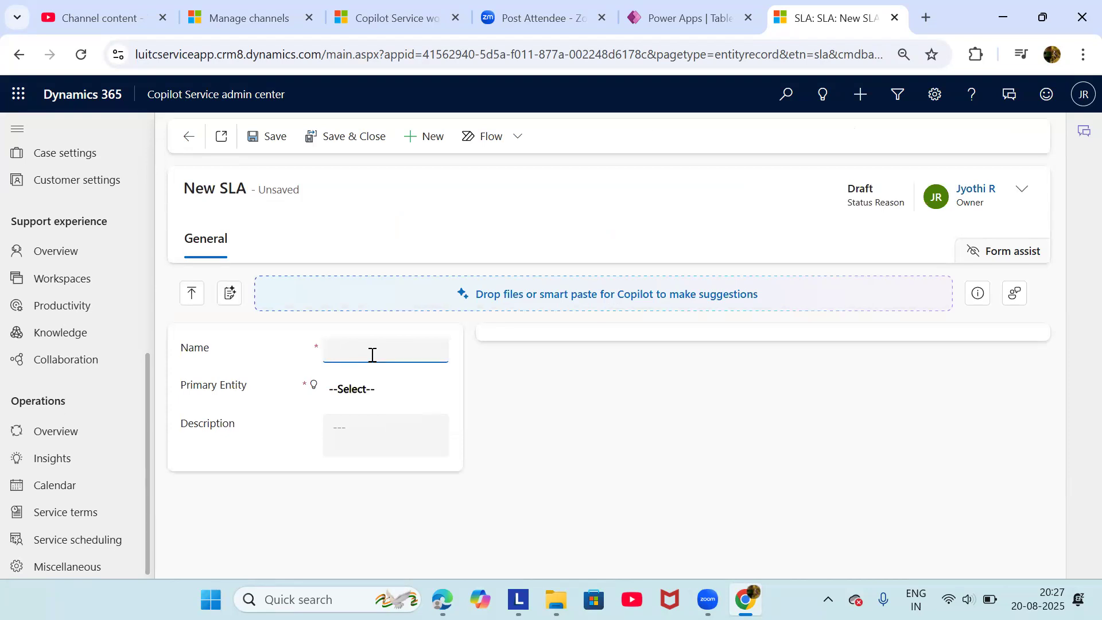
{"action": "type", "text": "LuitSLA"}
{"action": "left_click", "coordinate": [435, 388]}
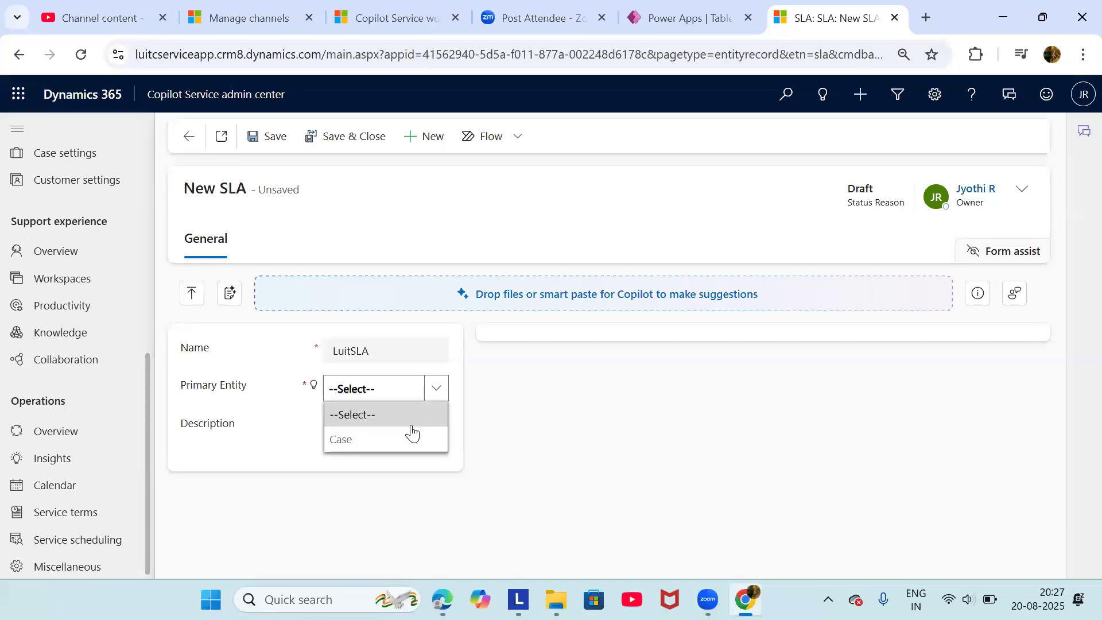
{"action": "left_click", "coordinate": [411, 432]}
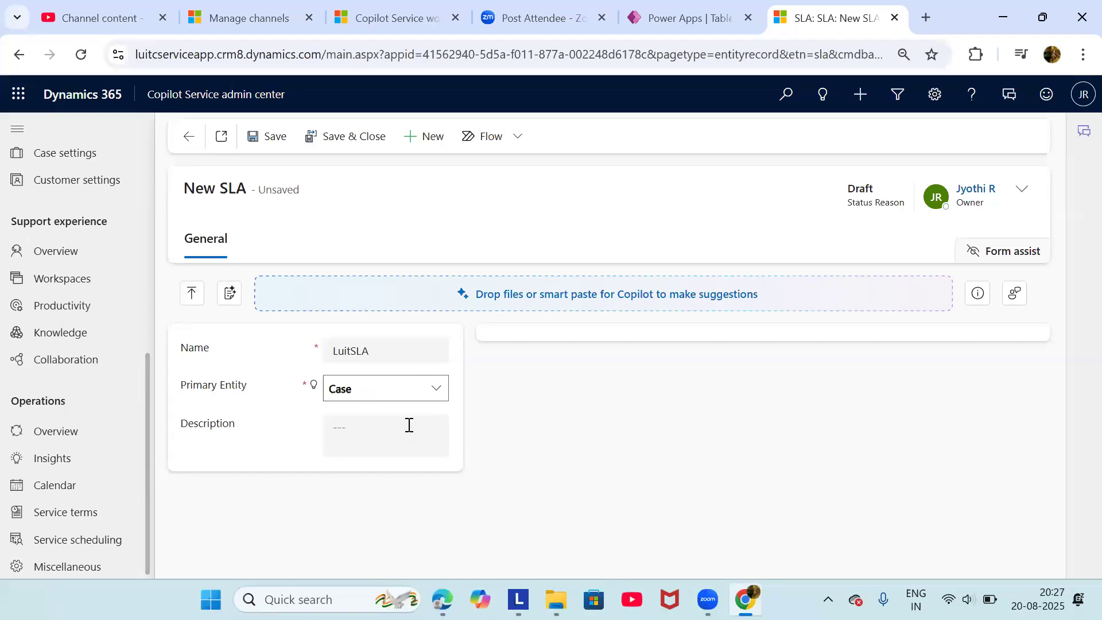
{"action": "left_click", "coordinate": [273, 141]}
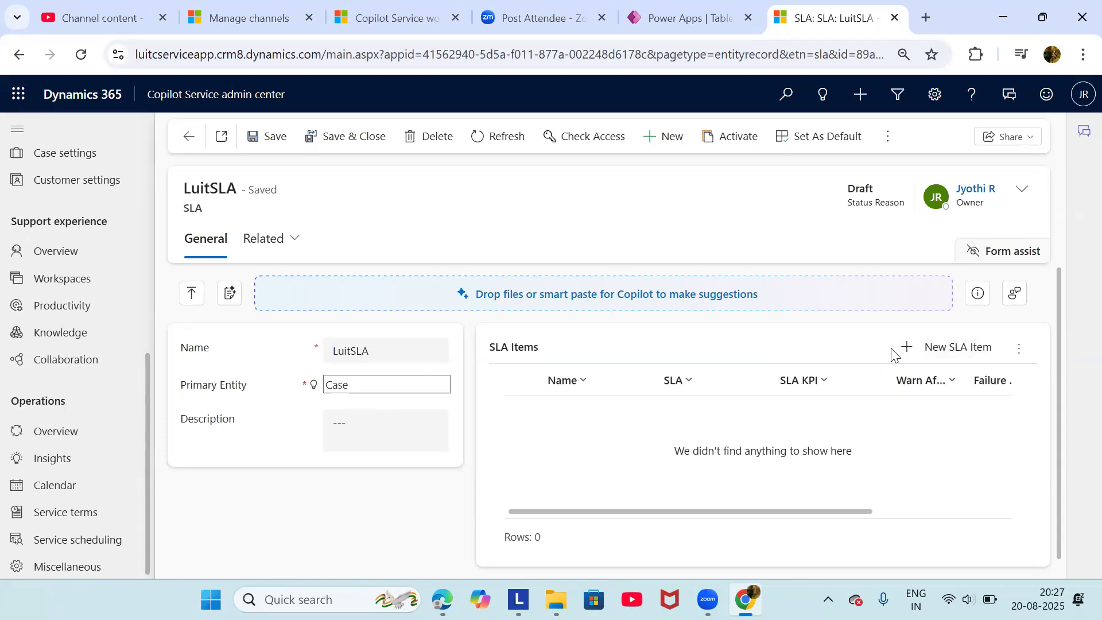
Start a new SLA item under LuitSLA named FirstResponeSLA and assign it the FirstRespinseKPI KPI
{"action": "left_click", "coordinate": [914, 359]}
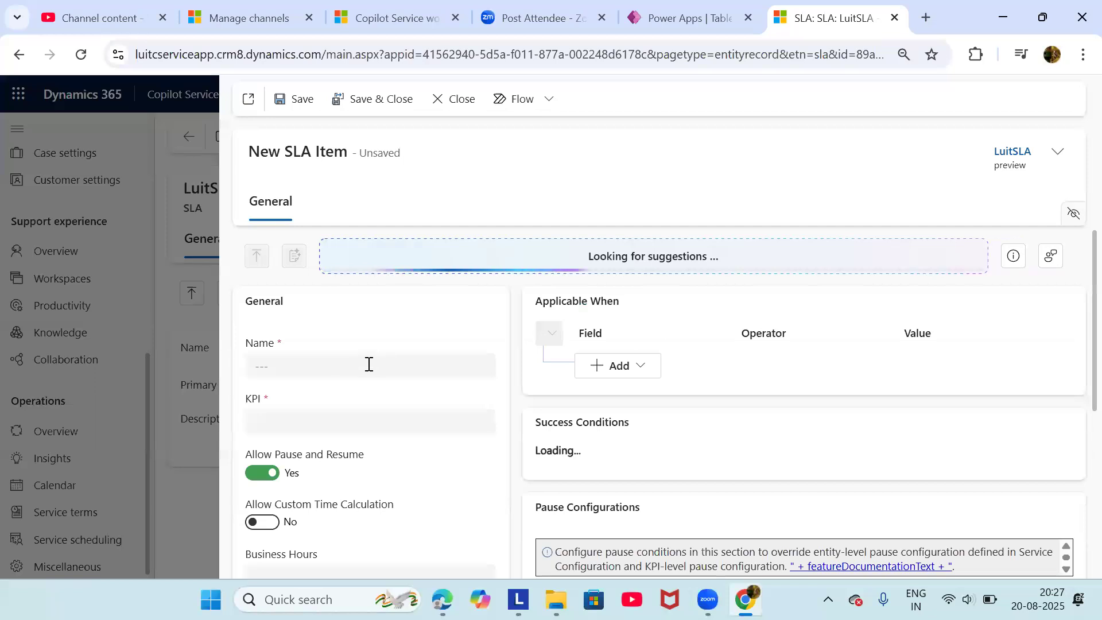
{"action": "left_click", "coordinate": [367, 367]}
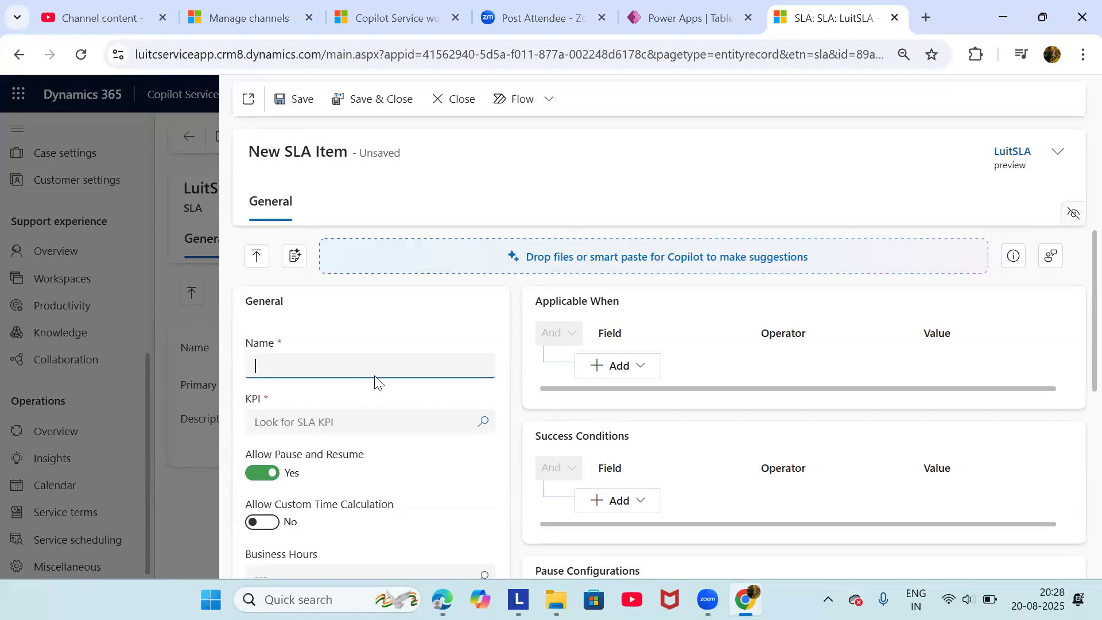
{"action": "type", "text": "FirstRespone"}
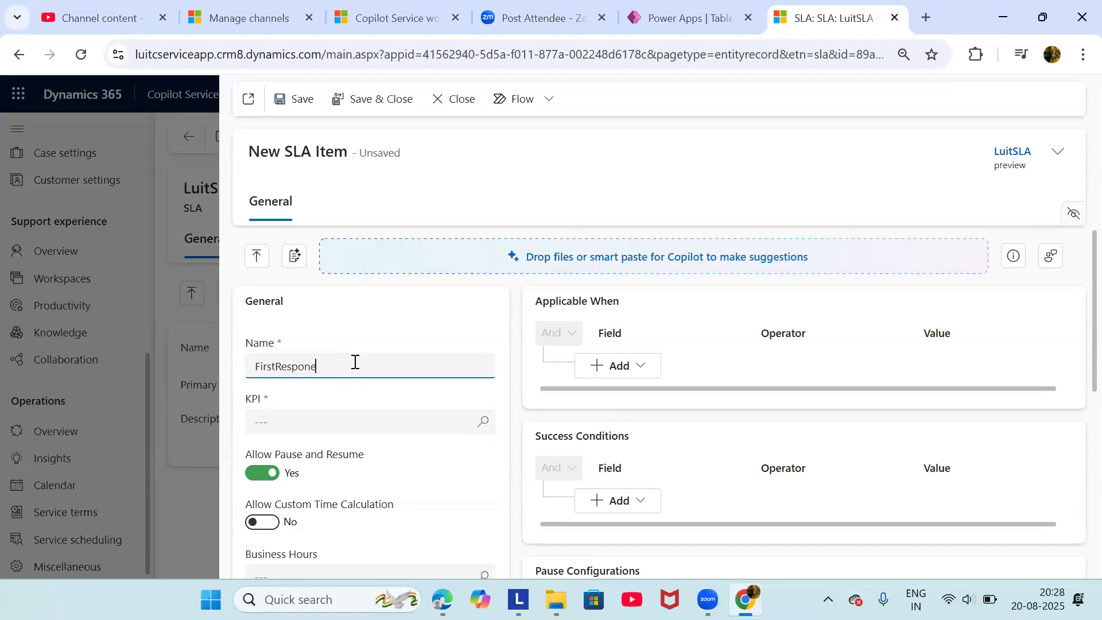
{"action": "type", "text": "SLA"}
{"action": "left_click", "coordinate": [483, 423]}
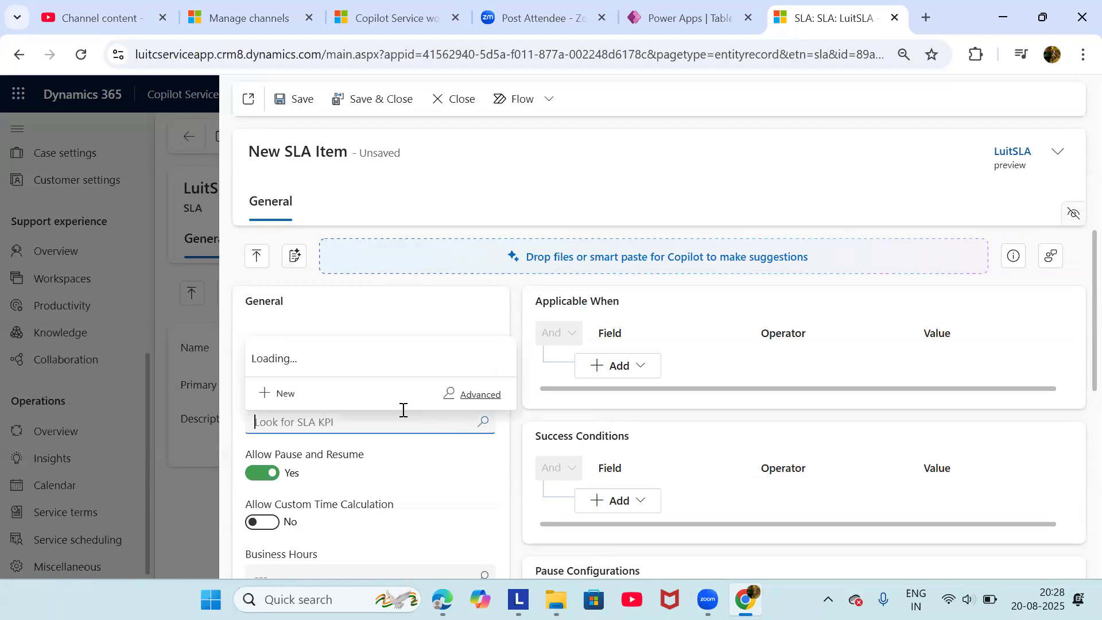
{"action": "left_click", "coordinate": [342, 333]}
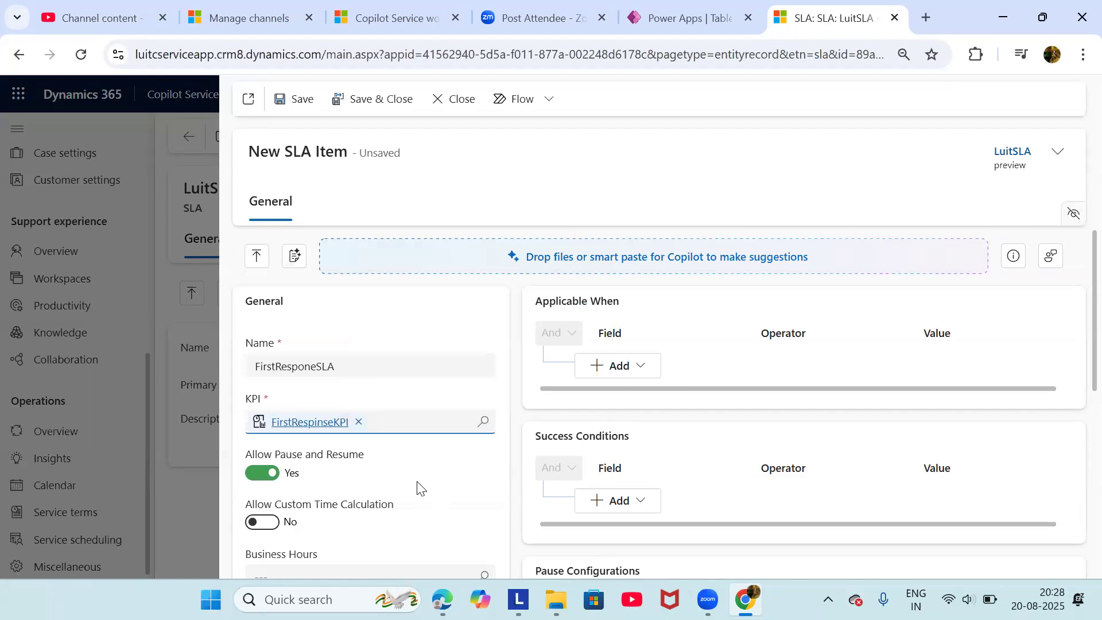
Review the new SLA item's general options, Applicable When, Success Conditions and Pause Configurations sections
{"action": "scroll", "coordinate": [417, 488], "scroll_direction": "down", "scroll_amount": 1}
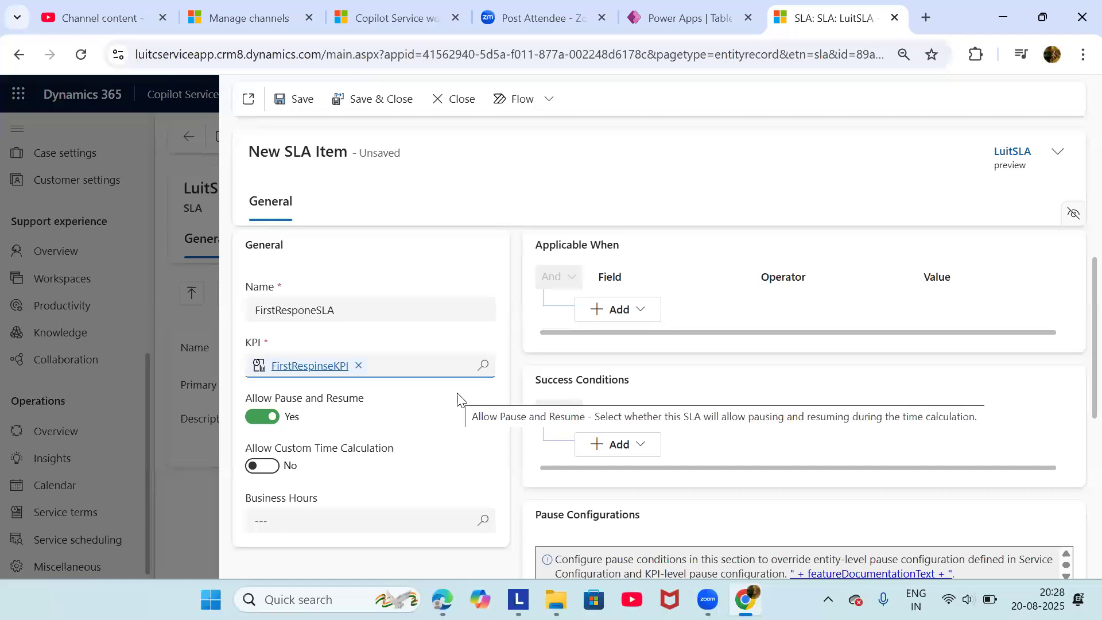
{"action": "scroll", "coordinate": [459, 399], "scroll_direction": "up", "scroll_amount": 1}
{"action": "scroll", "coordinate": [463, 425], "scroll_direction": "down", "scroll_amount": 2}
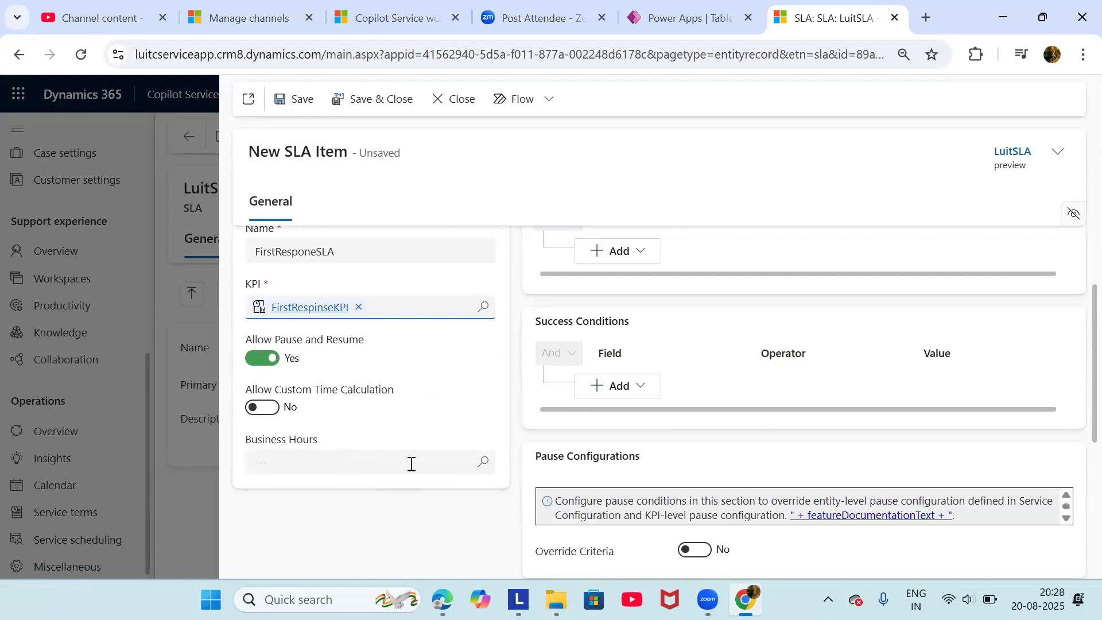
{"action": "scroll", "coordinate": [443, 408], "scroll_direction": "up", "scroll_amount": 1}
{"action": "scroll", "coordinate": [442, 408], "scroll_direction": "up", "scroll_amount": 1}
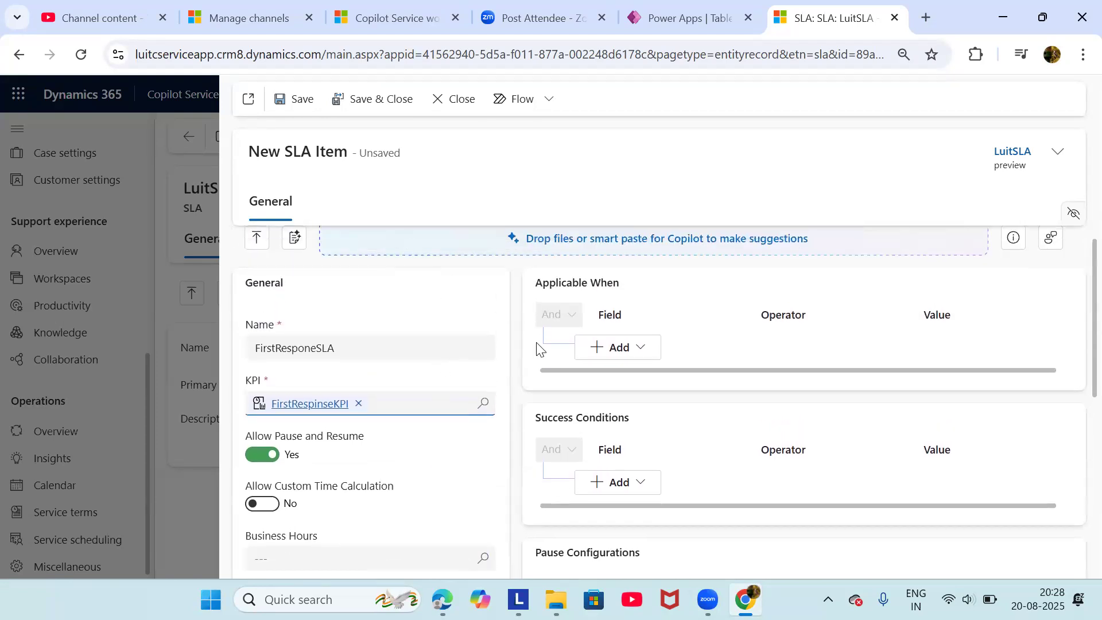
{"action": "scroll", "coordinate": [412, 388], "scroll_direction": "up", "scroll_amount": 1}
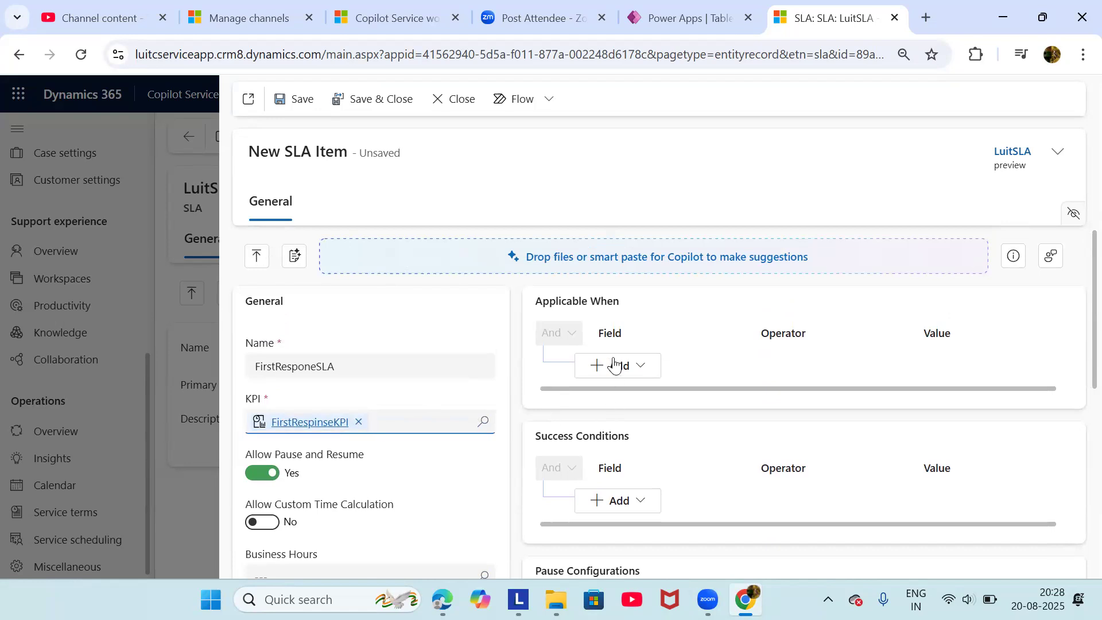
{"action": "scroll", "coordinate": [592, 316], "scroll_direction": "down", "scroll_amount": 2}
{"action": "scroll", "coordinate": [592, 315], "scroll_direction": "up", "scroll_amount": 2}
Add an Applicable When condition row requiring that the case's Created On field contains data
{"action": "left_click", "coordinate": [628, 367]}
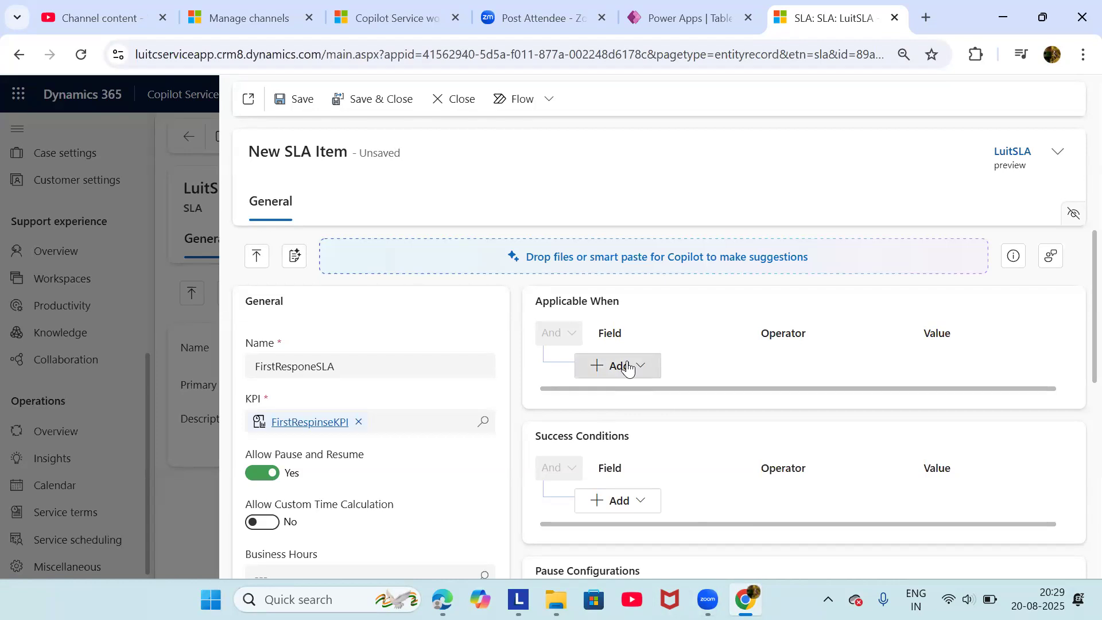
{"action": "left_click", "coordinate": [626, 393]}
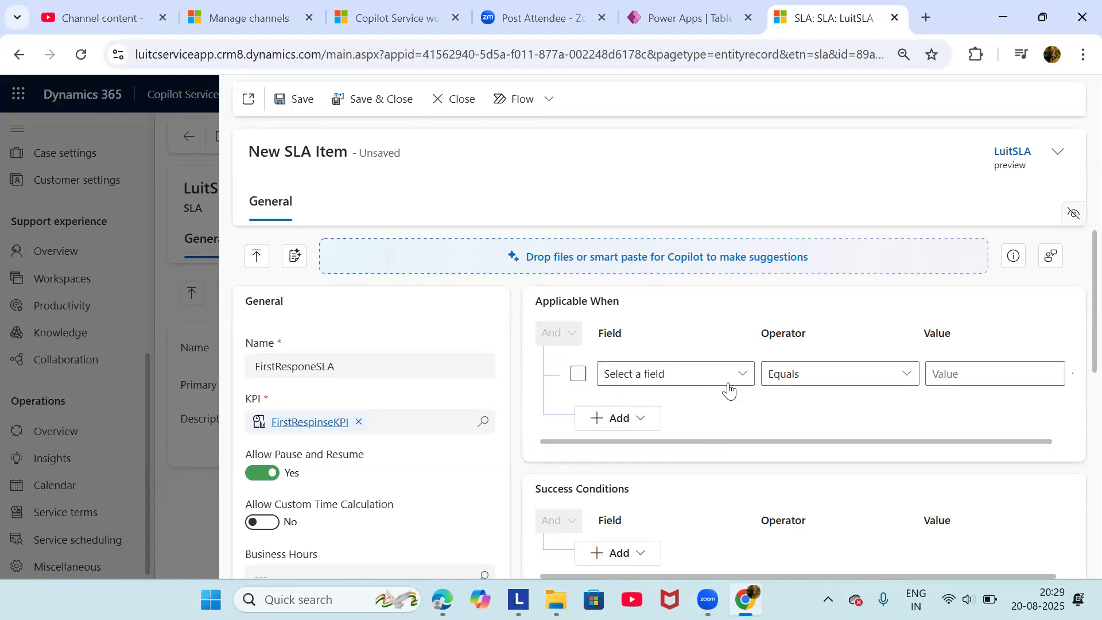
{"action": "left_click", "coordinate": [742, 376]}
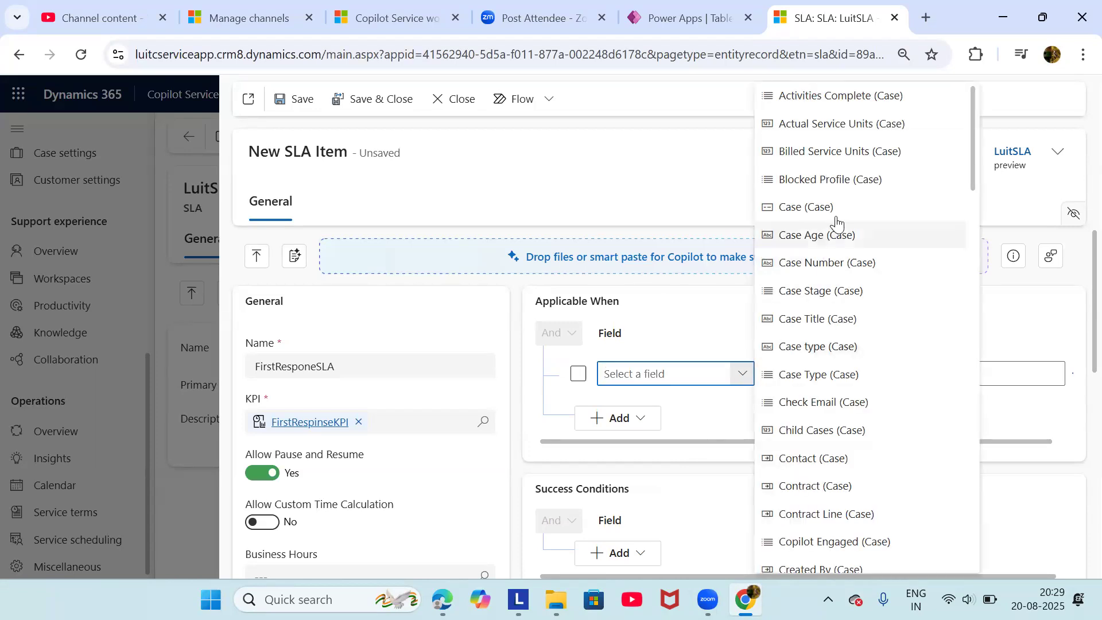
{"action": "scroll", "coordinate": [828, 343], "scroll_direction": "down", "scroll_amount": 1}
{"action": "scroll", "coordinate": [829, 343], "scroll_direction": "down", "scroll_amount": 1}
{"action": "scroll", "coordinate": [829, 343], "scroll_direction": "up", "scroll_amount": 2}
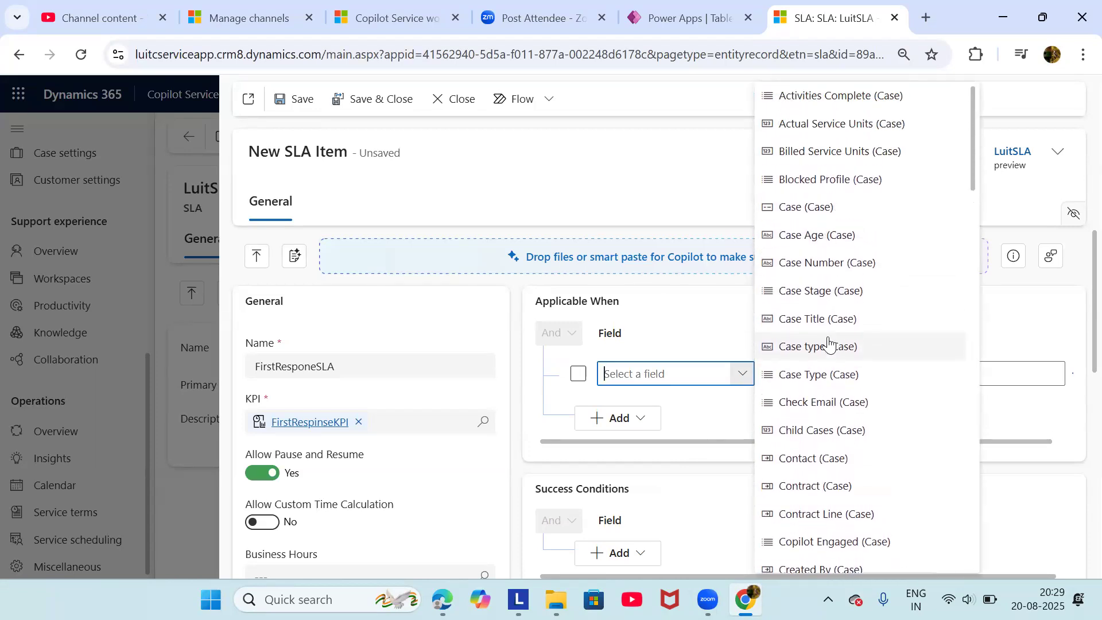
{"action": "scroll", "coordinate": [829, 343], "scroll_direction": "down", "scroll_amount": 5}
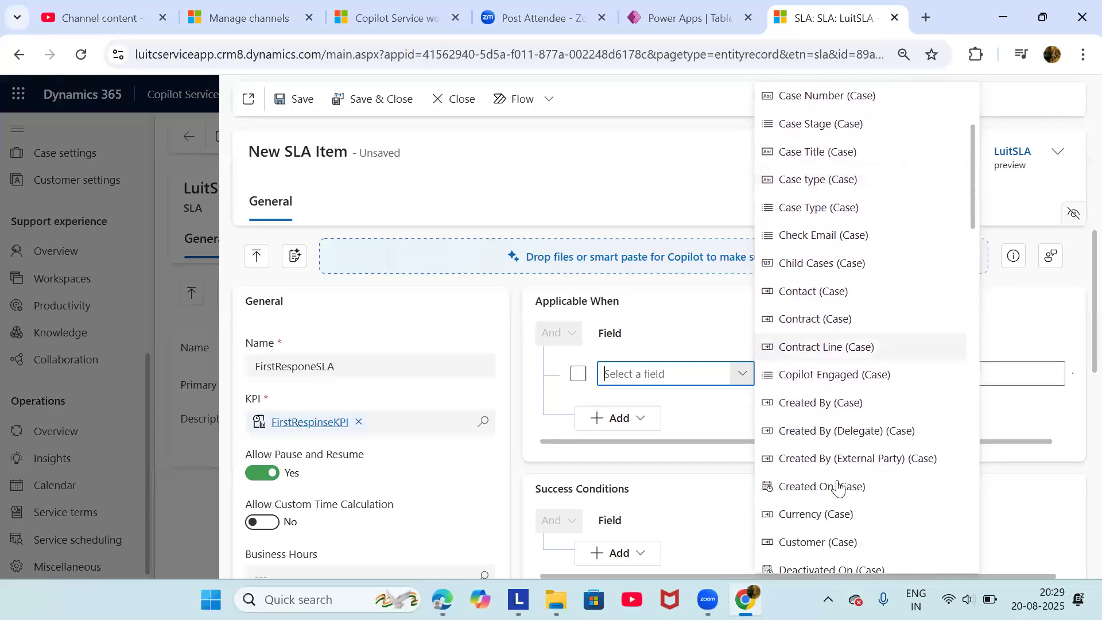
{"action": "left_click", "coordinate": [838, 486]}
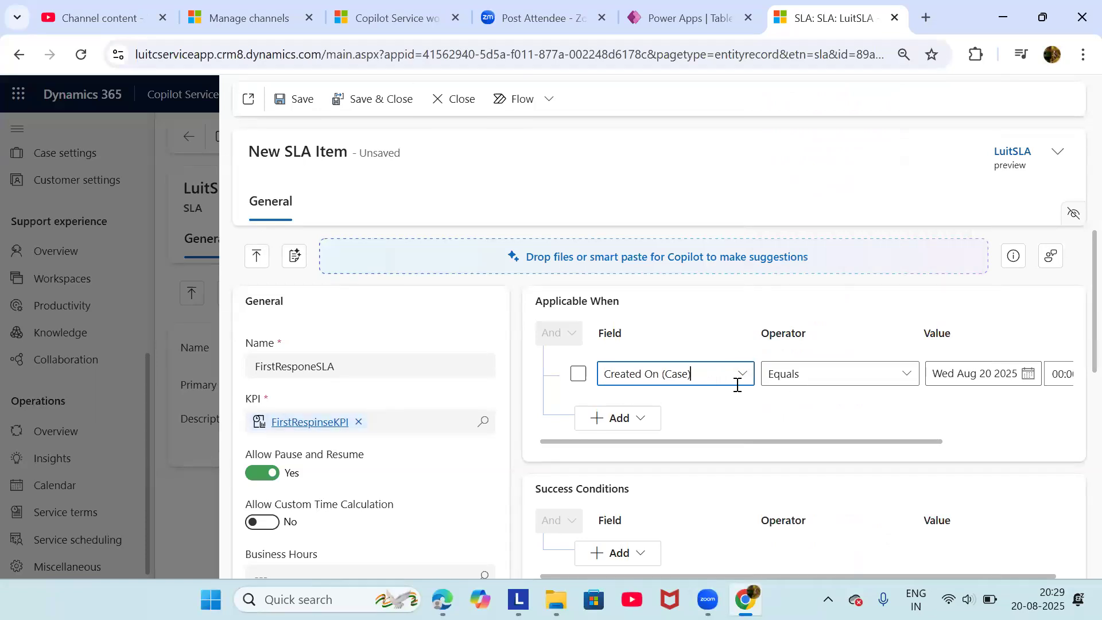
{"action": "left_click", "coordinate": [787, 378]}
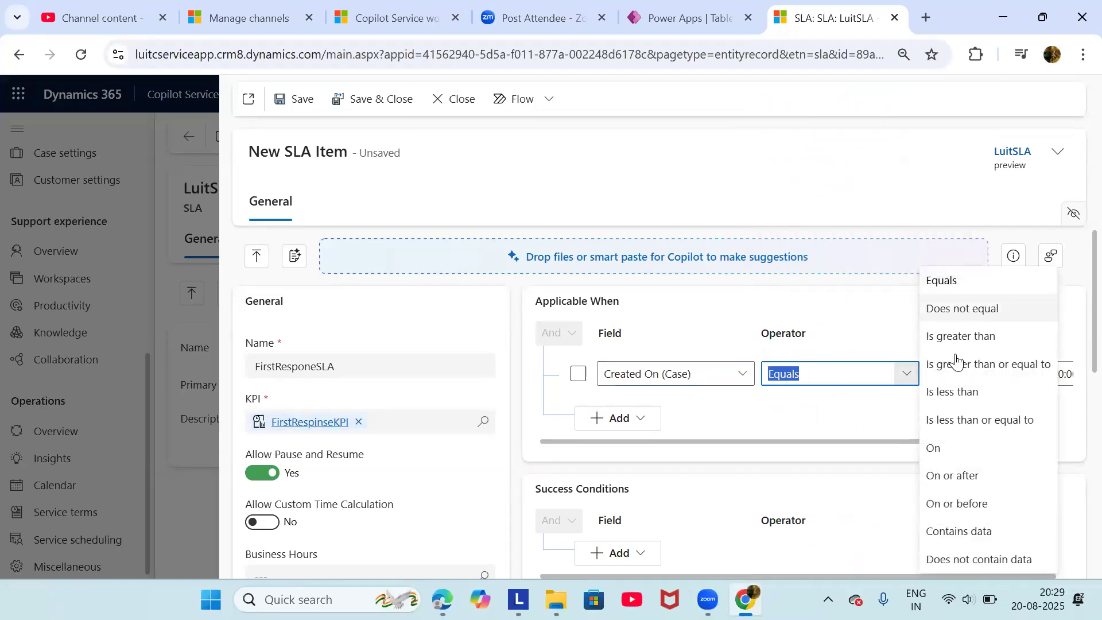
{"action": "left_click", "coordinate": [958, 531]}
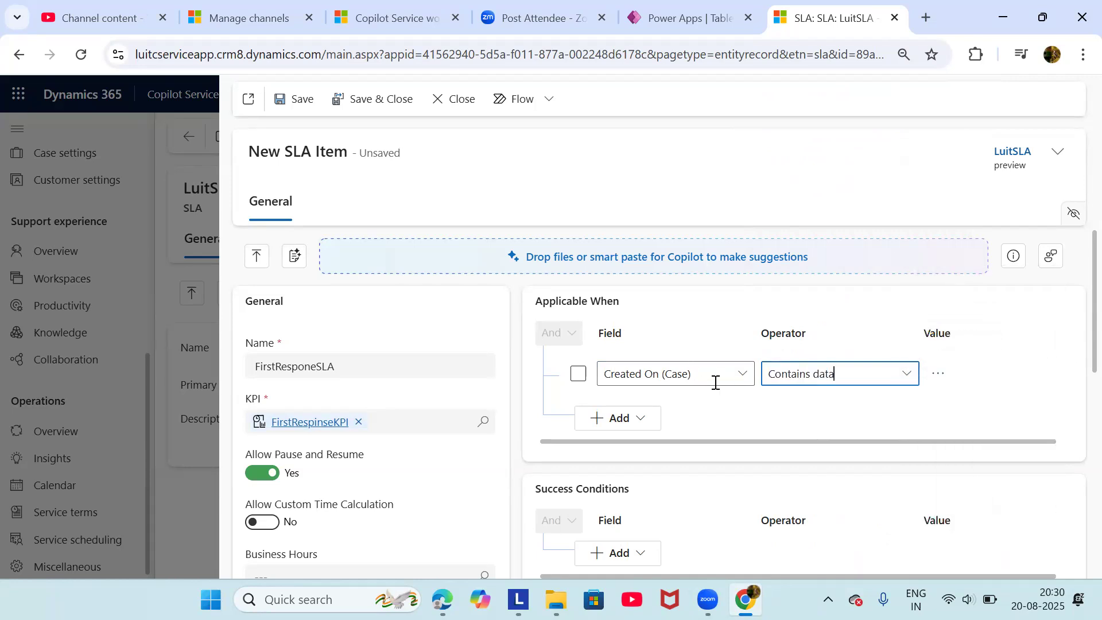
Add a blank condition row to the SLA item's Success Conditions
{"action": "scroll", "coordinate": [715, 382], "scroll_direction": "down", "scroll_amount": 1}
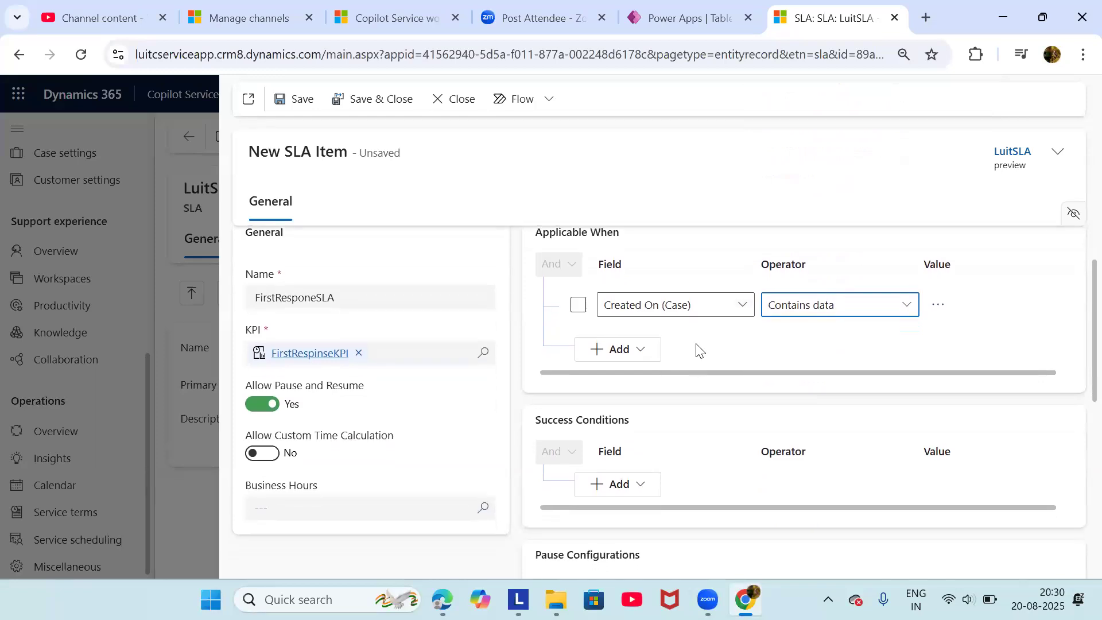
{"action": "scroll", "coordinate": [697, 350], "scroll_direction": "up", "scroll_amount": 1}
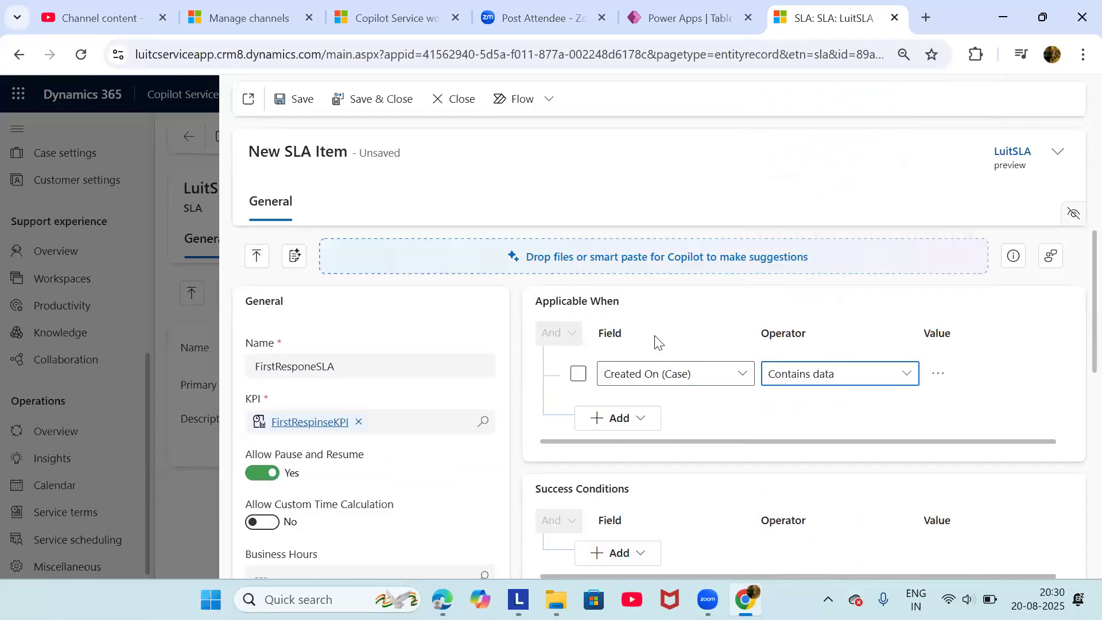
{"action": "scroll", "coordinate": [514, 308], "scroll_direction": "down", "scroll_amount": 1}
{"action": "scroll", "coordinate": [588, 330], "scroll_direction": "right", "scroll_amount": 1}
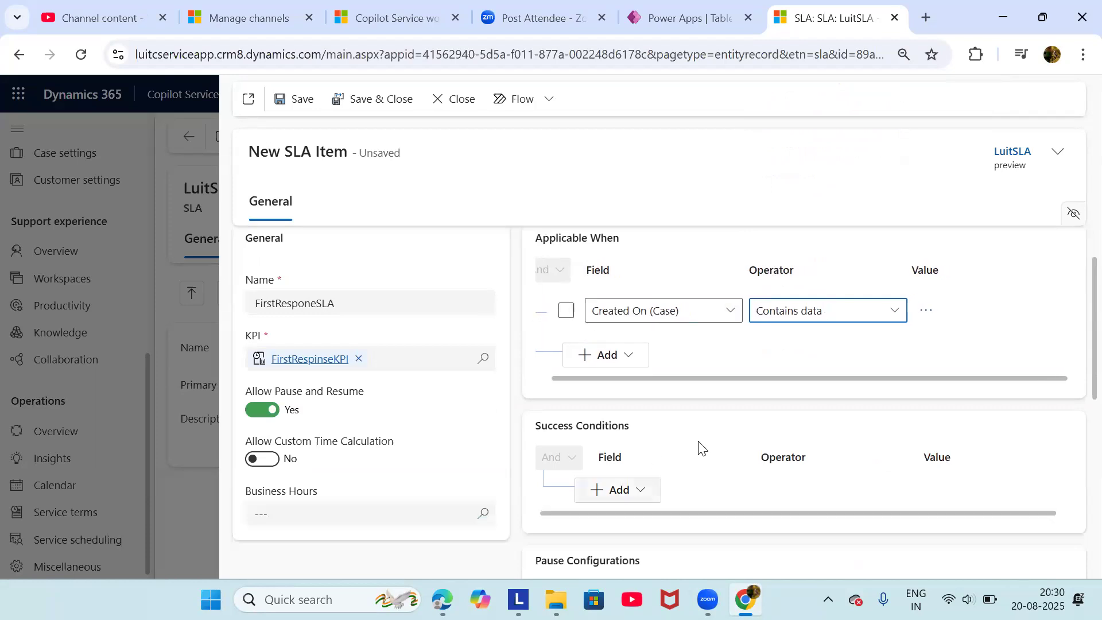
{"action": "scroll", "coordinate": [699, 447], "scroll_direction": "down", "scroll_amount": 2}
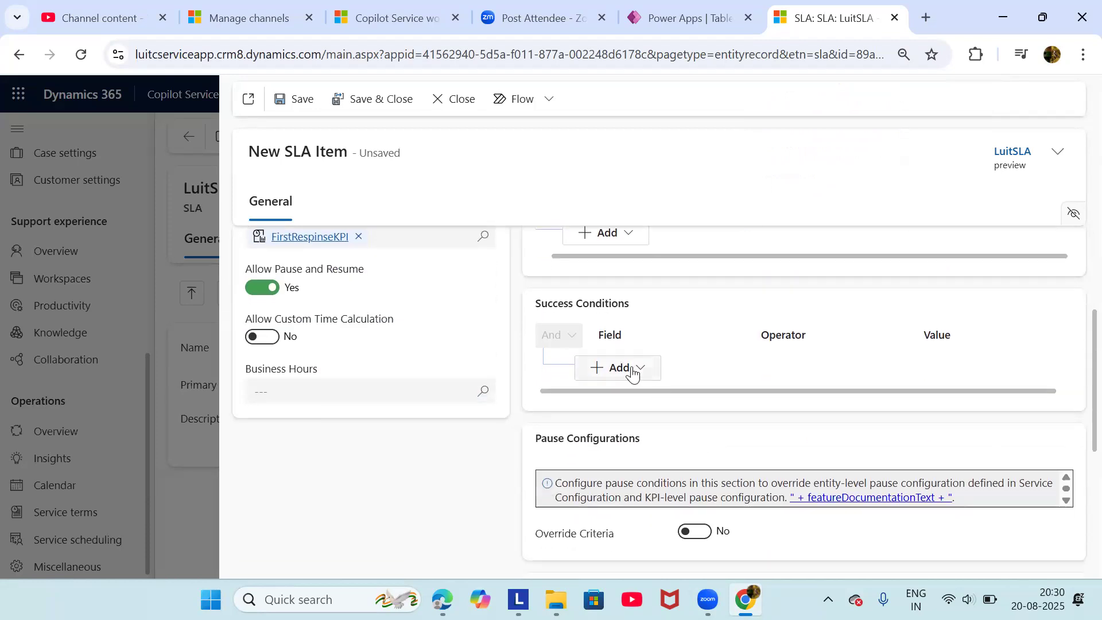
{"action": "left_click", "coordinate": [633, 372]}
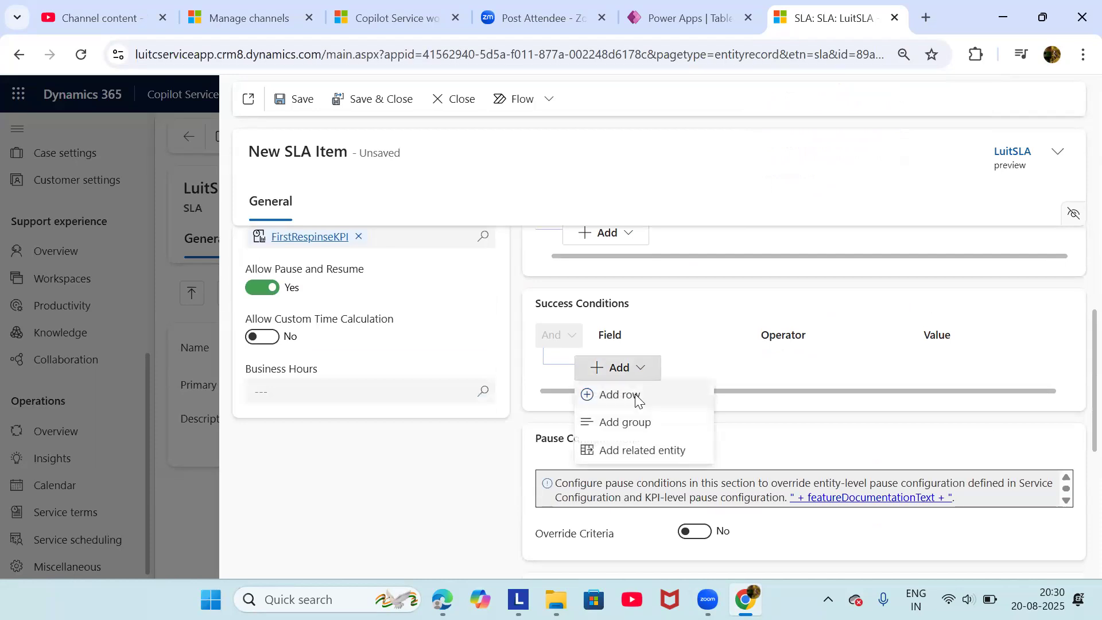
{"action": "left_click", "coordinate": [636, 396]}
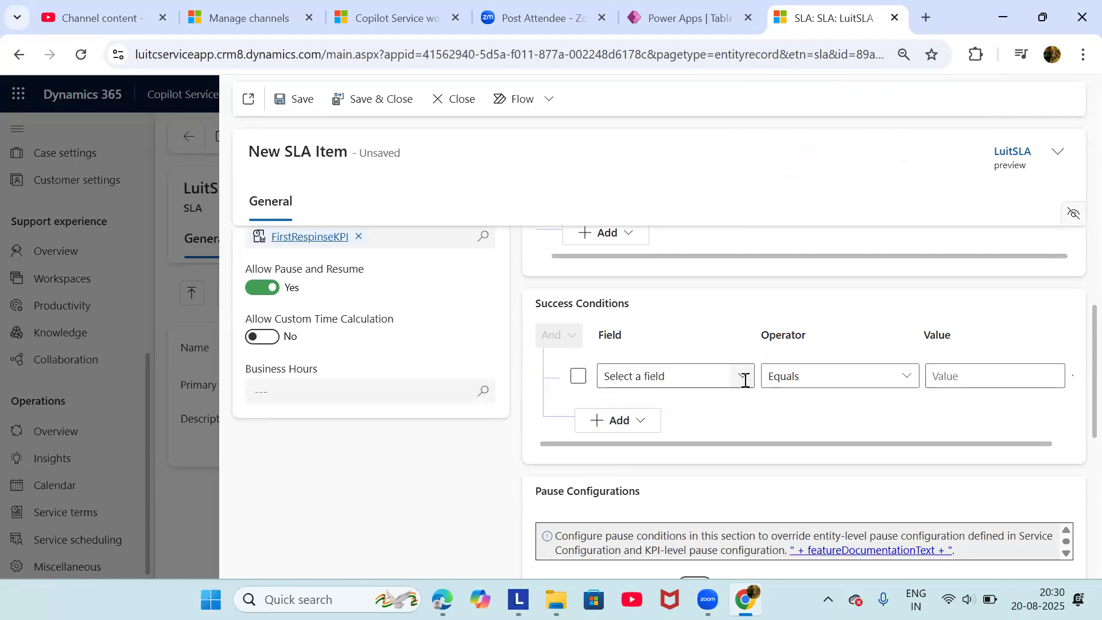
Review the SLA item's conditions, its pause configuration, and the warn and fail duration settings
{"action": "scroll", "coordinate": [746, 388], "scroll_direction": "down", "scroll_amount": 3}
{"action": "scroll", "coordinate": [743, 378], "scroll_direction": "up", "scroll_amount": 3}
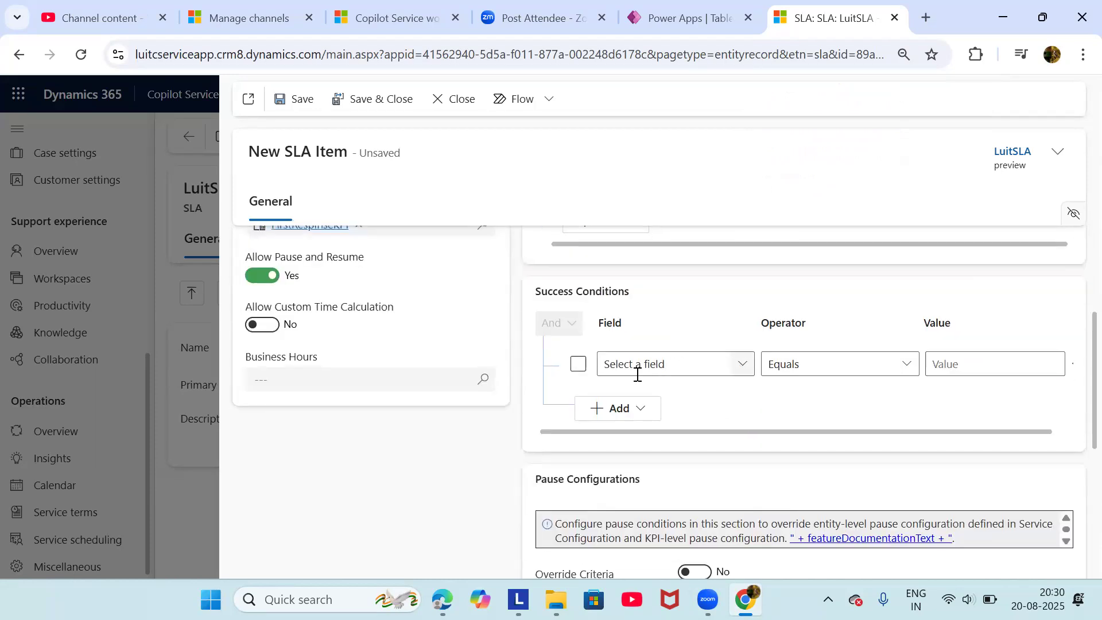
{"action": "scroll", "coordinate": [639, 376], "scroll_direction": "up", "scroll_amount": 2}
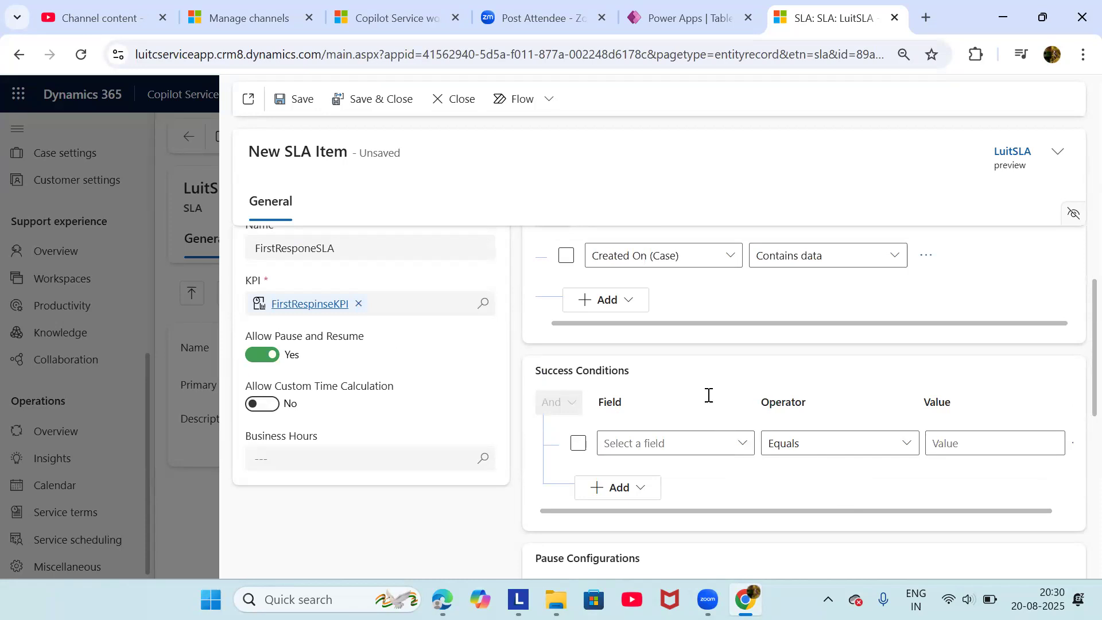
{"action": "scroll", "coordinate": [918, 458], "scroll_direction": "down", "scroll_amount": 3}
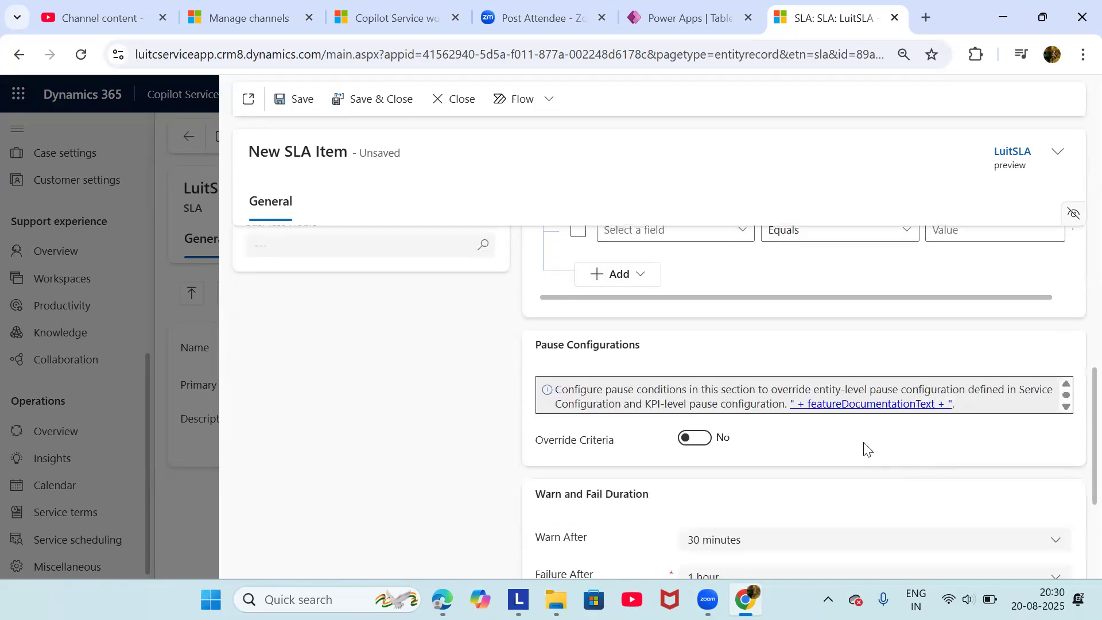
{"action": "scroll", "coordinate": [849, 430], "scroll_direction": "up", "scroll_amount": 2}
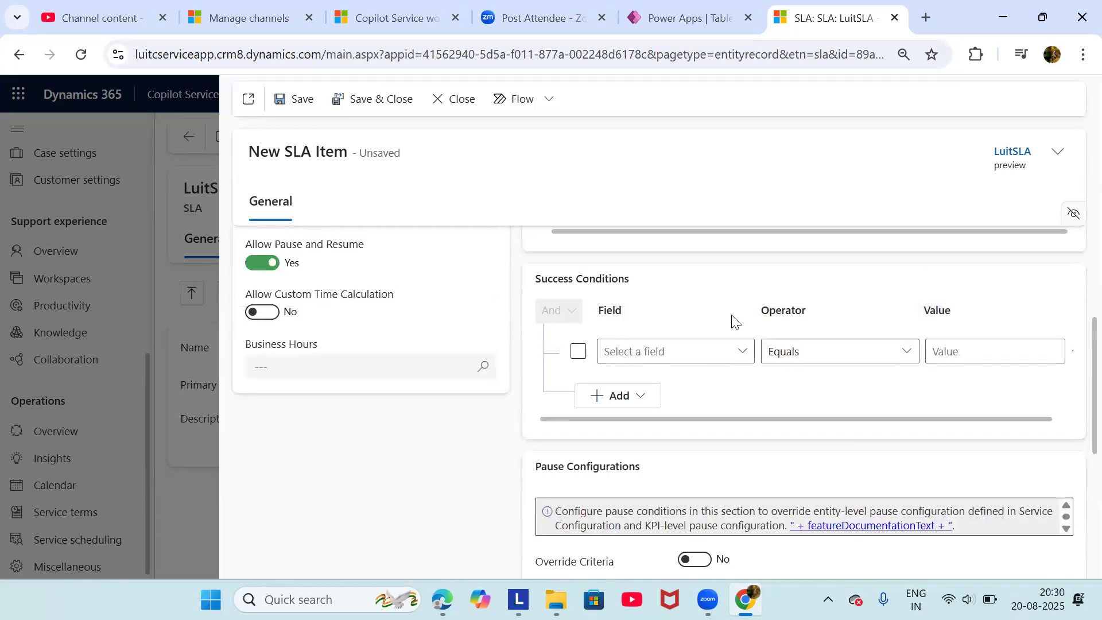
{"action": "scroll", "coordinate": [735, 322], "scroll_direction": "down", "scroll_amount": 1}
{"action": "scroll", "coordinate": [733, 321], "scroll_direction": "down", "scroll_amount": 2}
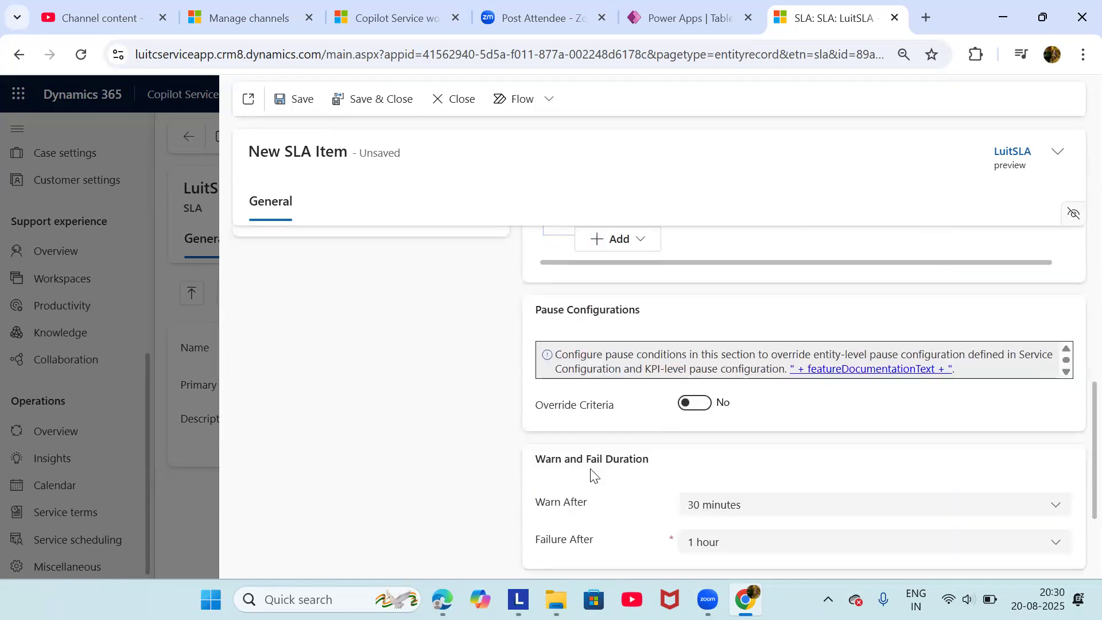
{"action": "scroll", "coordinate": [746, 381], "scroll_direction": "up", "scroll_amount": 3}
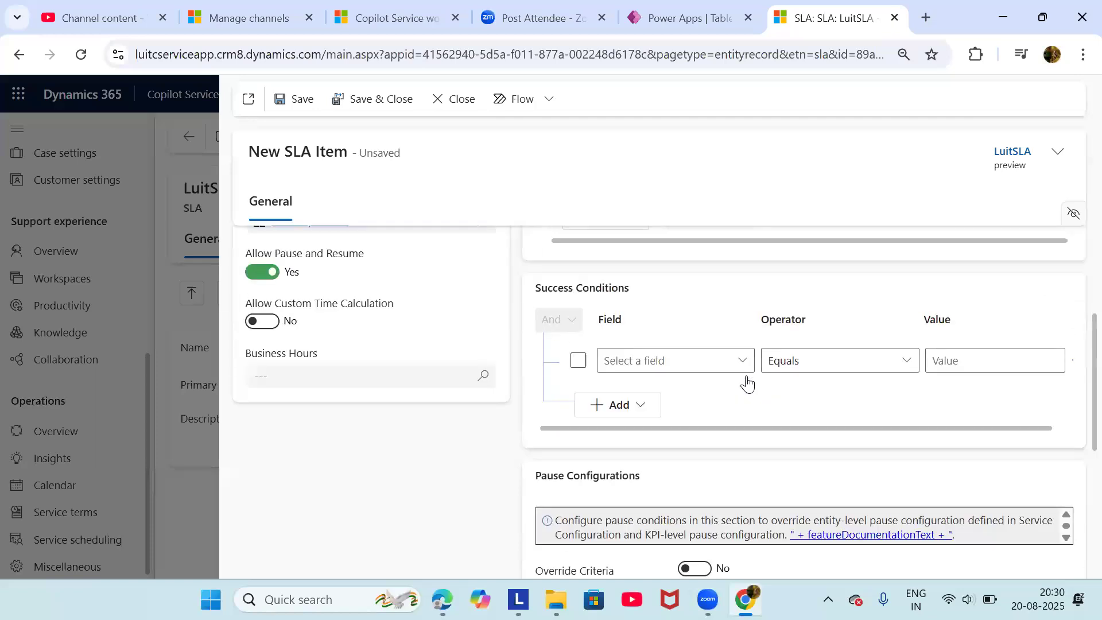
Choose First Response Sent (Case) as the field of the blank row in the SLA item's Success Conditions
{"action": "left_click", "coordinate": [744, 376]}
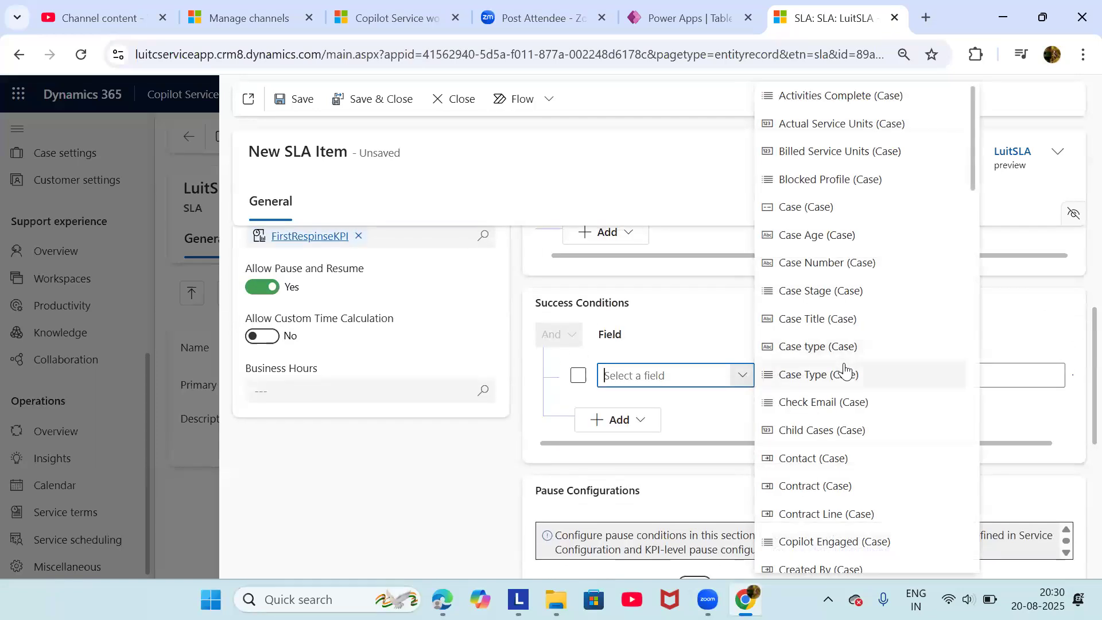
{"action": "scroll", "coordinate": [844, 370], "scroll_direction": "down", "scroll_amount": 4}
{"action": "scroll", "coordinate": [844, 370], "scroll_direction": "down", "scroll_amount": 2}
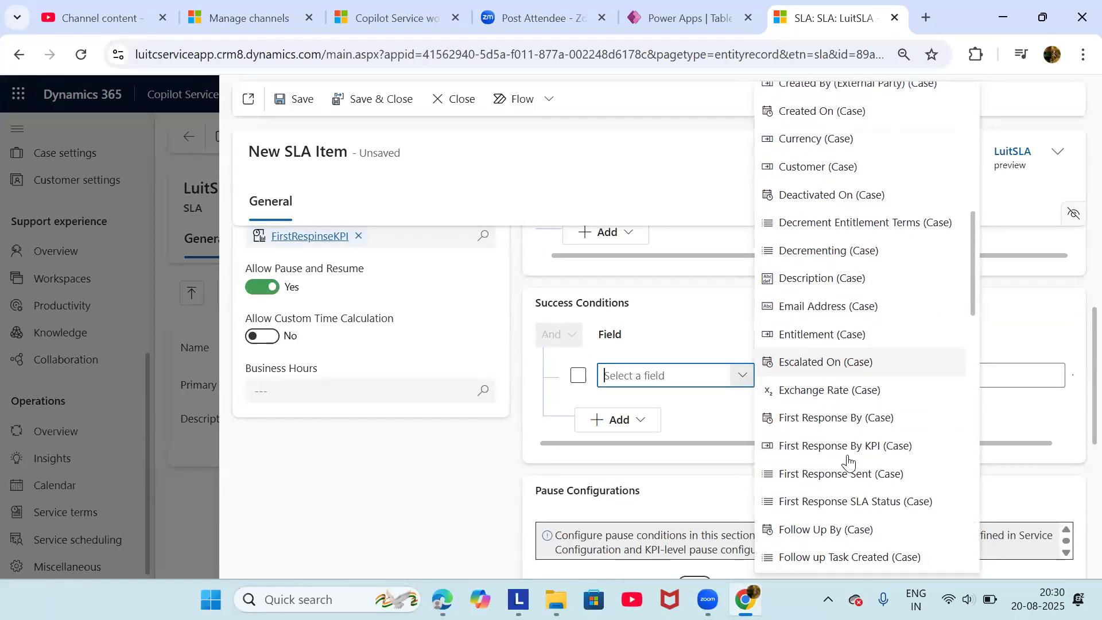
{"action": "left_click", "coordinate": [855, 474]}
{"action": "left_click", "coordinate": [943, 373]}
{"action": "left_click", "coordinate": [872, 344]}
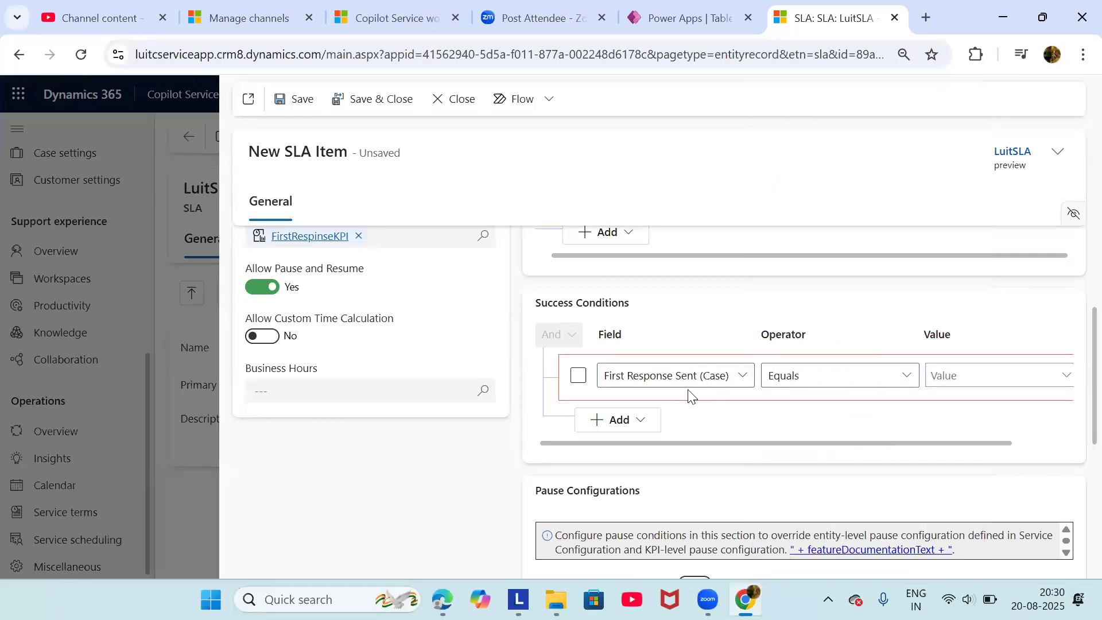
Set the value of the First Response Sent success condition to Yes
{"action": "scroll", "coordinate": [693, 397], "scroll_direction": "up", "scroll_amount": 1}
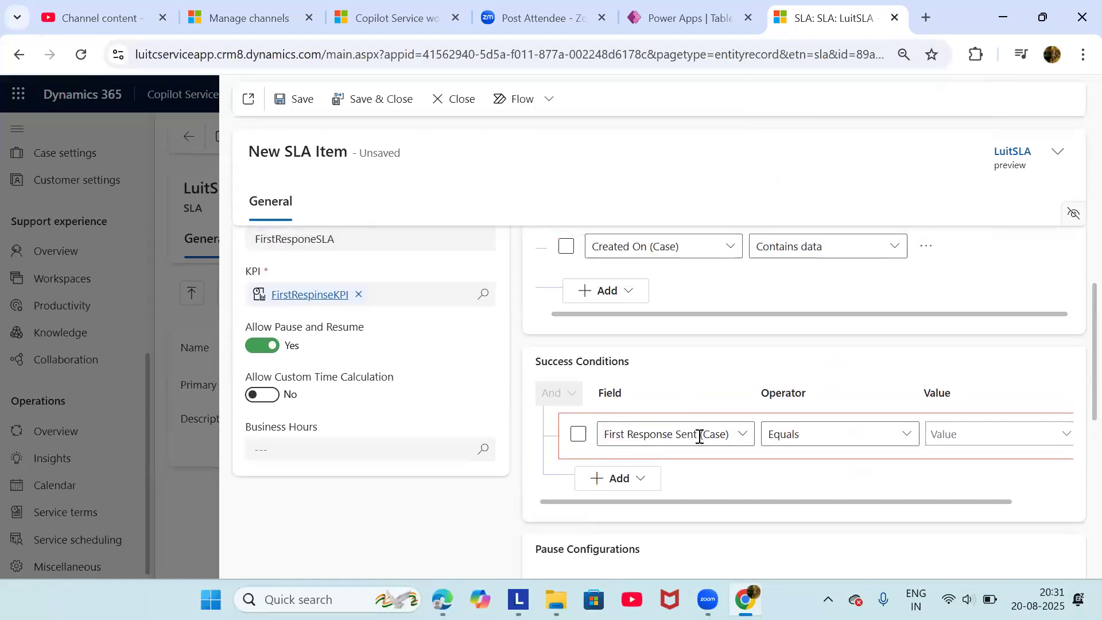
{"action": "scroll", "coordinate": [725, 456], "scroll_direction": "up", "scroll_amount": 1}
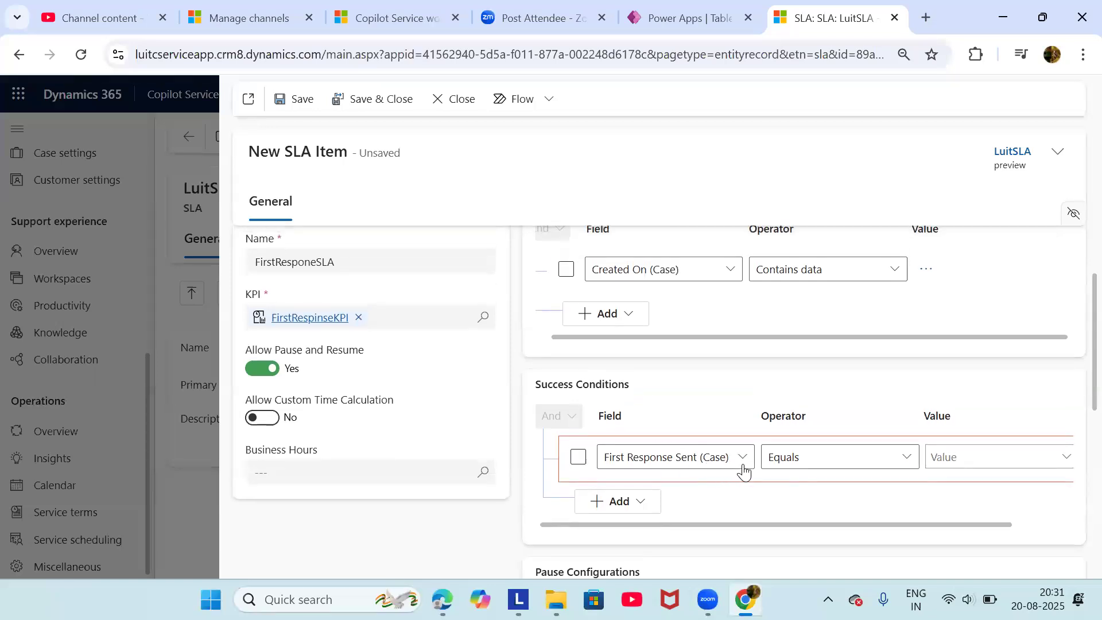
{"action": "scroll", "coordinate": [692, 363], "scroll_direction": "up", "scroll_amount": 1}
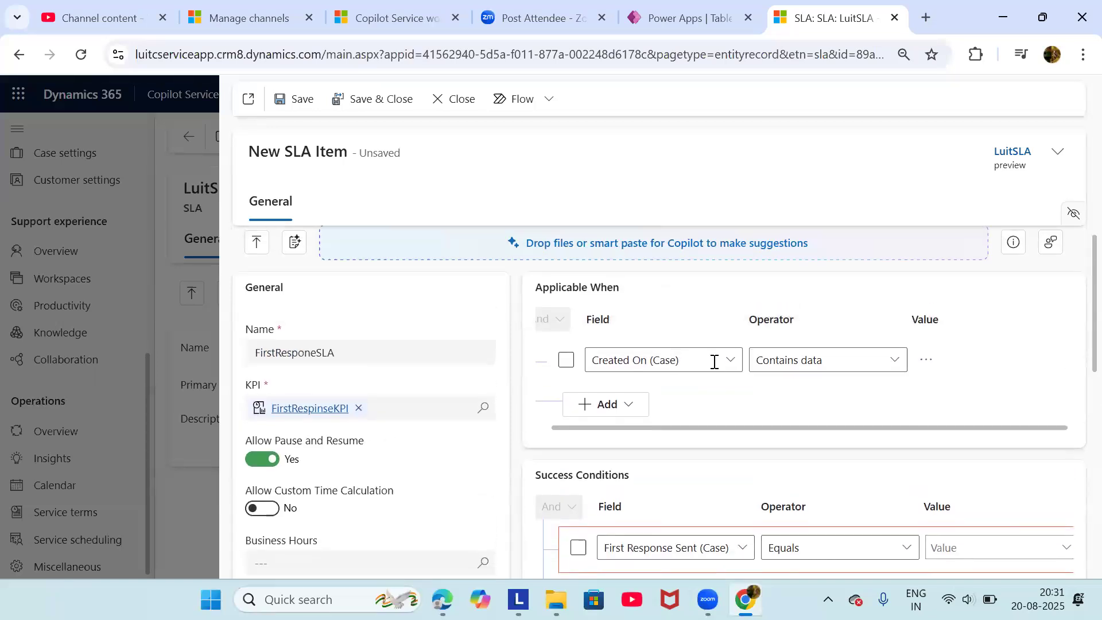
{"action": "scroll", "coordinate": [714, 368], "scroll_direction": "down", "scroll_amount": 2}
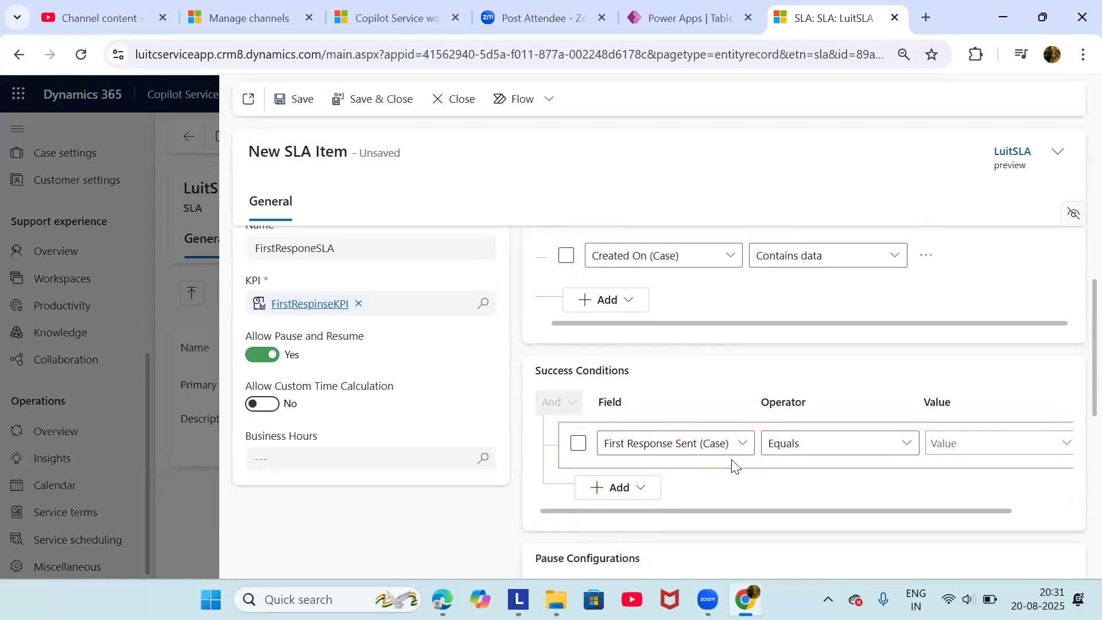
{"action": "scroll", "coordinate": [734, 461], "scroll_direction": "right", "scroll_amount": 1}
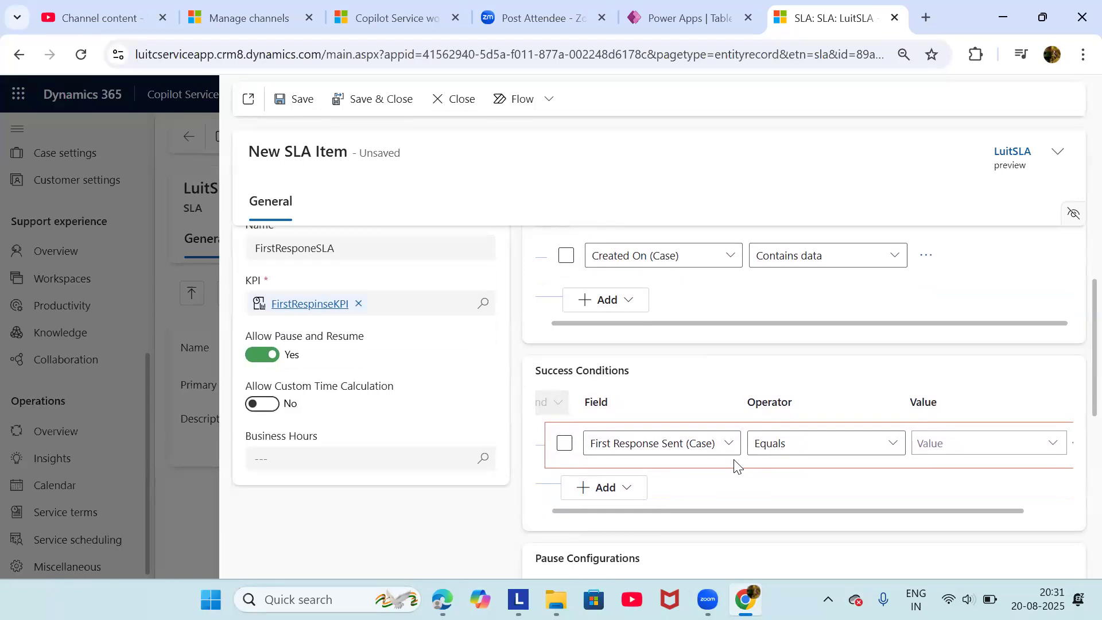
{"action": "scroll", "coordinate": [734, 462], "scroll_direction": "down", "scroll_amount": 1}
{"action": "left_click", "coordinate": [939, 397]}
{"action": "left_click", "coordinate": [925, 450]}
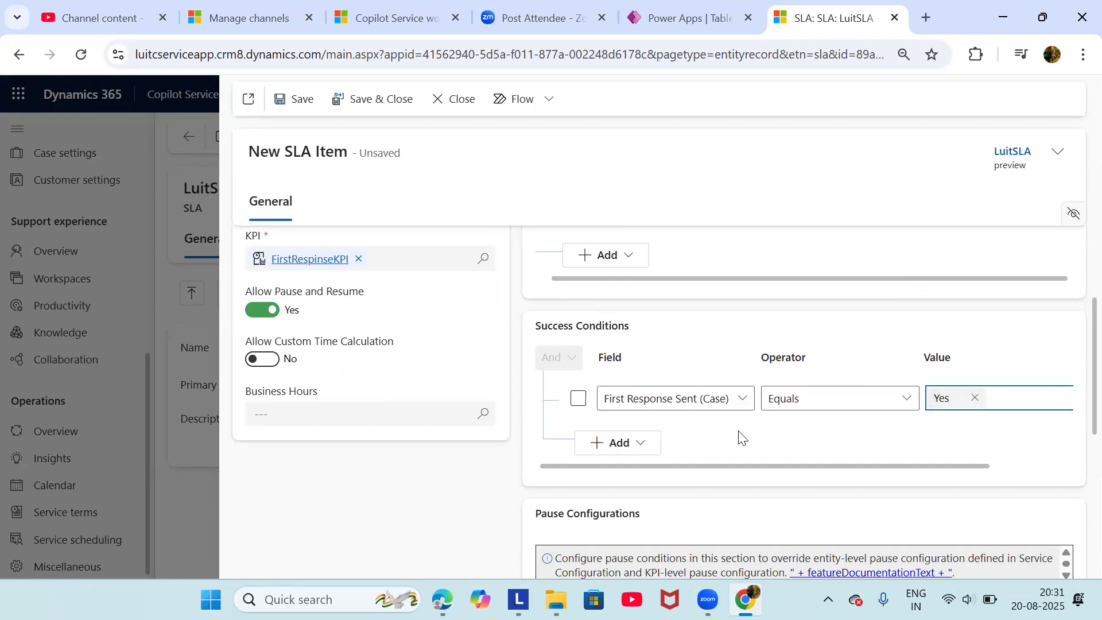
Set the SLA item's Failure After duration to 30 minutes
{"action": "scroll", "coordinate": [740, 438], "scroll_direction": "down", "scroll_amount": 1}
{"action": "scroll", "coordinate": [696, 382], "scroll_direction": "down", "scroll_amount": 2}
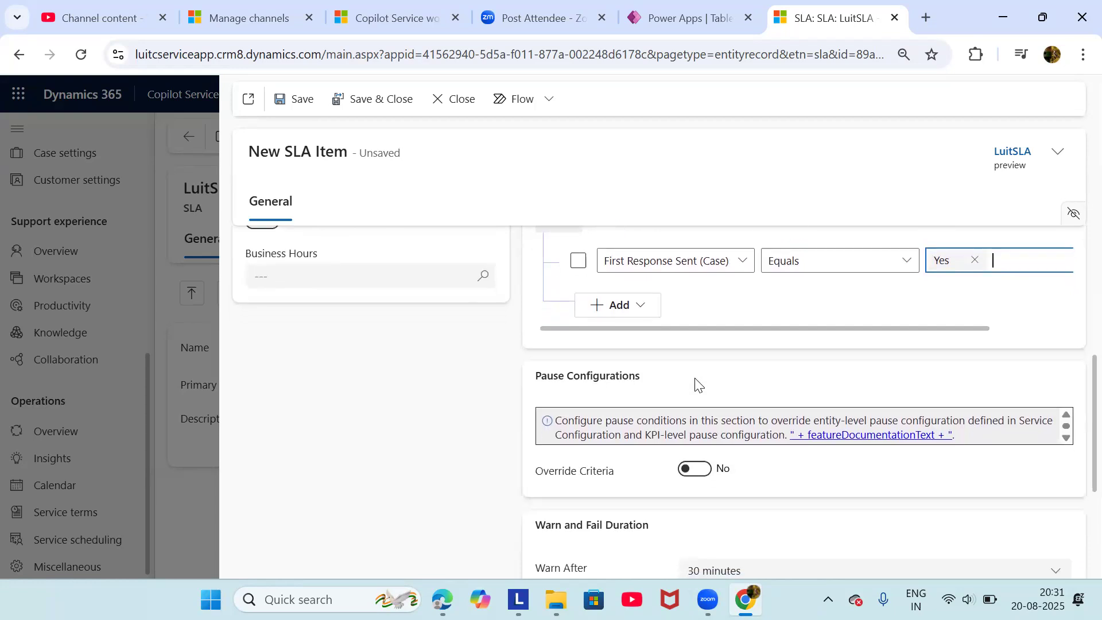
{"action": "scroll", "coordinate": [755, 568], "scroll_direction": "up", "scroll_amount": 5}
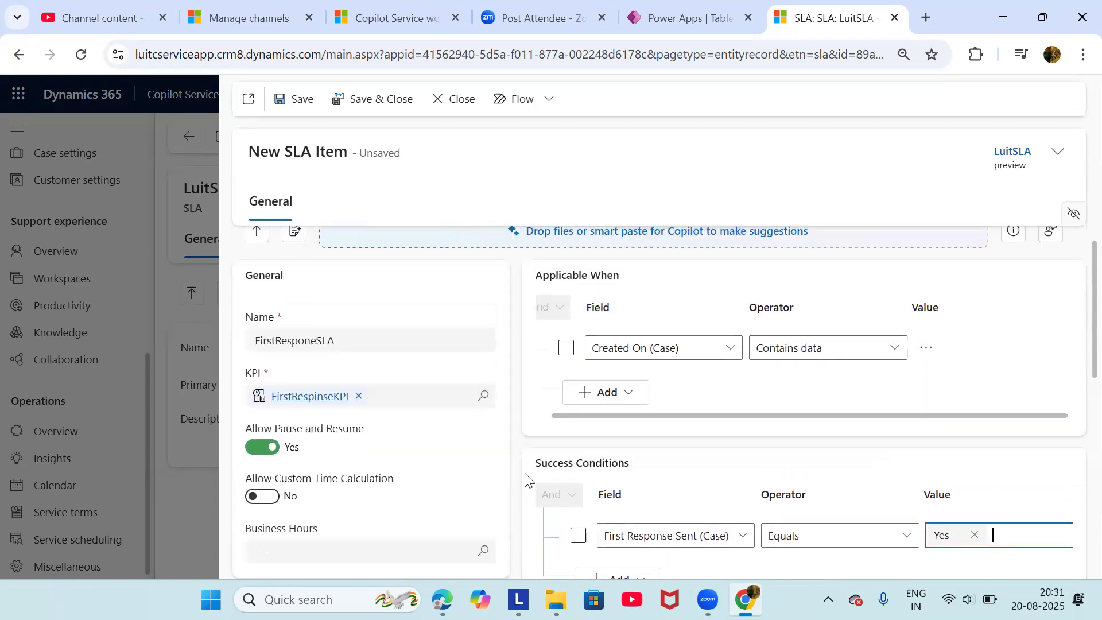
{"action": "scroll", "coordinate": [525, 481], "scroll_direction": "down", "scroll_amount": 2}
{"action": "scroll", "coordinate": [526, 481], "scroll_direction": "down", "scroll_amount": 6}
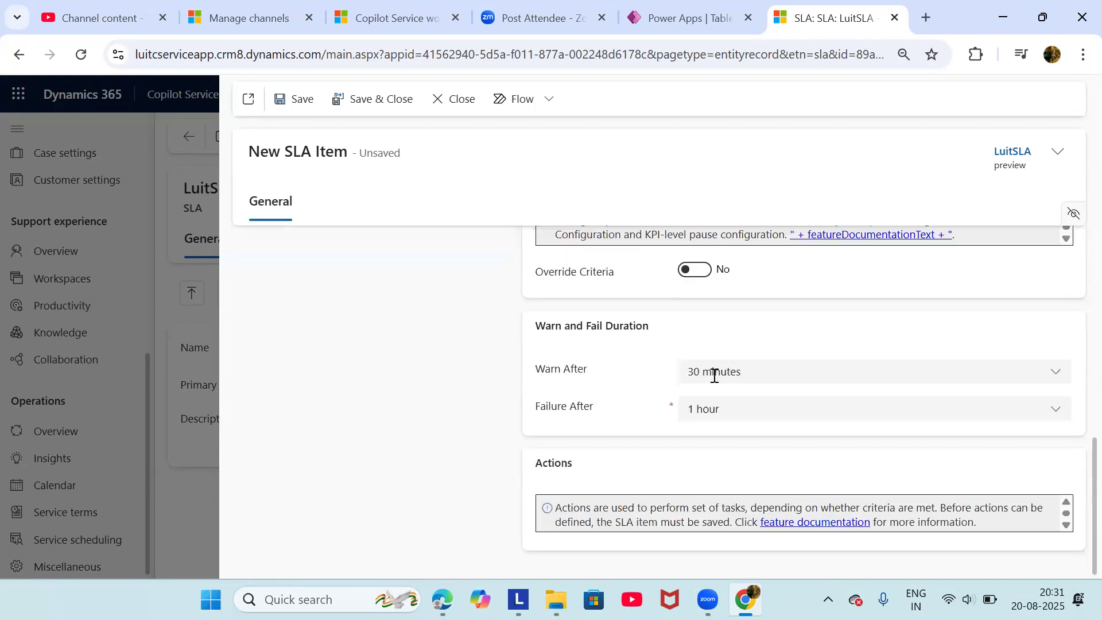
{"action": "scroll", "coordinate": [636, 390], "scroll_direction": "up", "scroll_amount": 3}
{"action": "scroll", "coordinate": [635, 393], "scroll_direction": "down", "scroll_amount": 2}
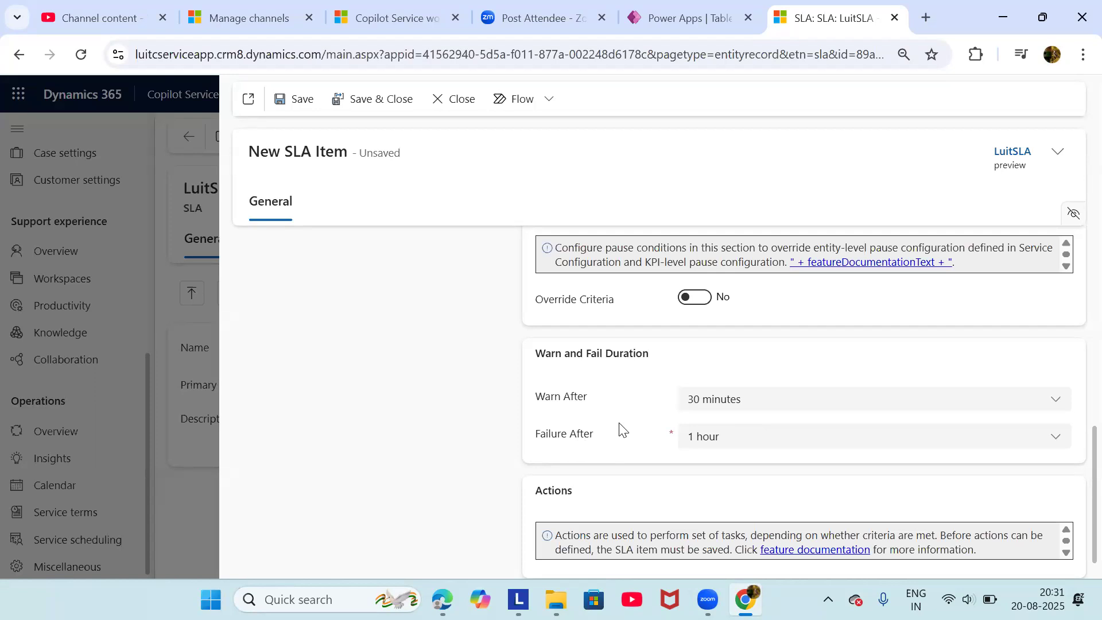
{"action": "left_click", "coordinate": [720, 437]}
{"action": "left_click", "coordinate": [735, 260]}
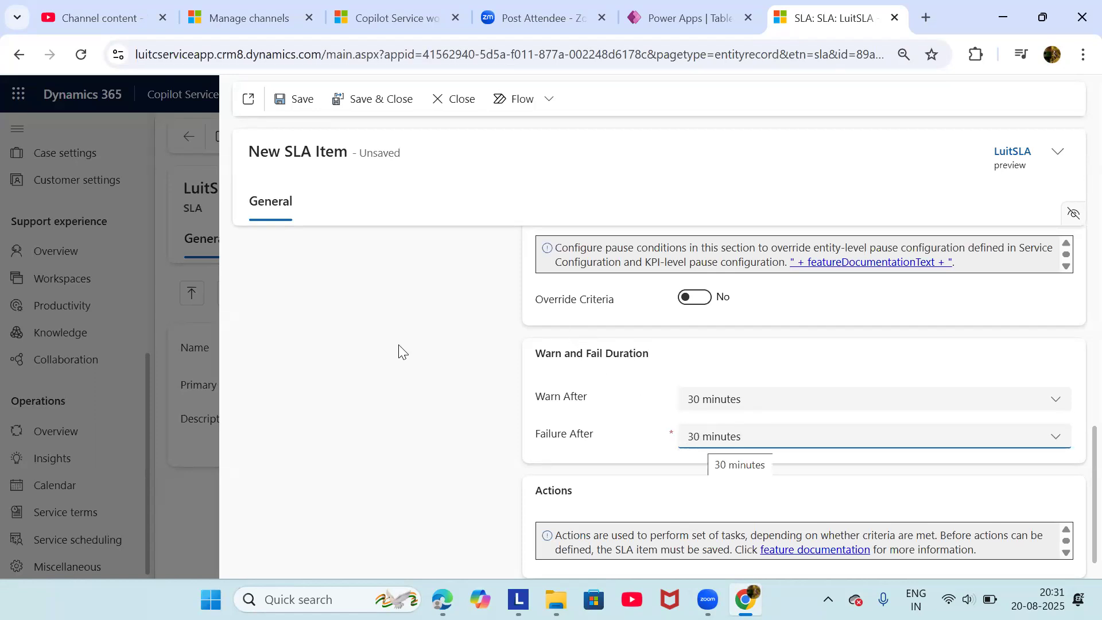
Set the SLA item's Warn After duration to 15 minutes
{"action": "scroll", "coordinate": [387, 350], "scroll_direction": "up", "scroll_amount": 3}
{"action": "scroll", "coordinate": [387, 350], "scroll_direction": "up", "scroll_amount": 3}
{"action": "scroll", "coordinate": [499, 402], "scroll_direction": "down", "scroll_amount": 4}
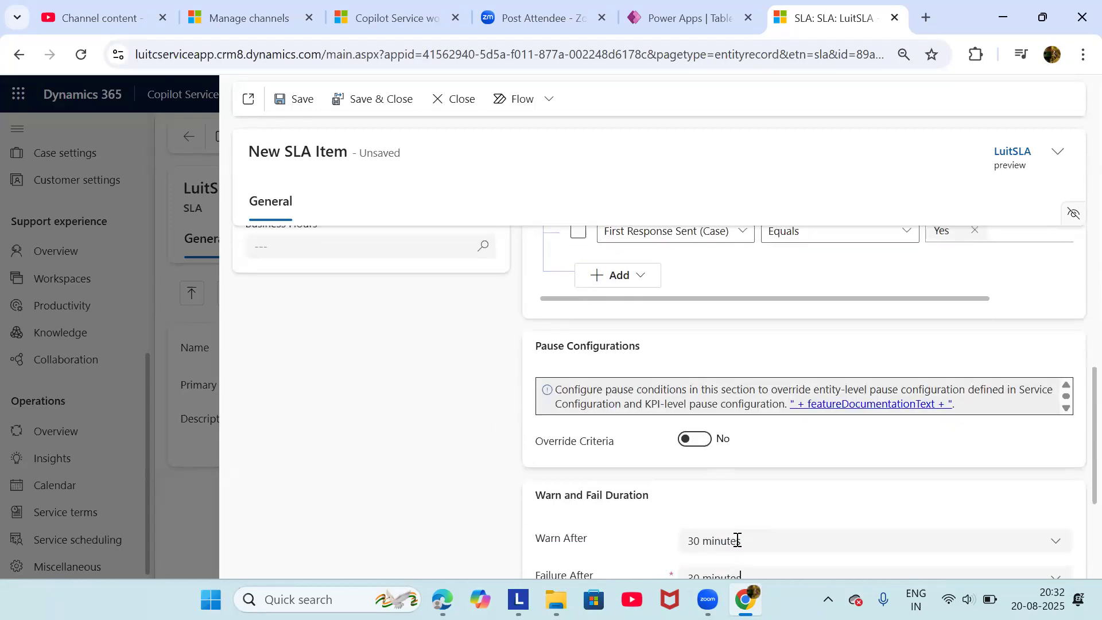
{"action": "right_click", "coordinate": [737, 539]}
{"action": "left_click", "coordinate": [1064, 539]}
{"action": "left_click", "coordinate": [1058, 542]}
{"action": "left_click", "coordinate": [832, 337]}
Check the unsaved SLA item's success condition, pause configuration, and warn and fail durations
{"action": "scroll", "coordinate": [830, 509], "scroll_direction": "down", "scroll_amount": 3}
{"action": "scroll", "coordinate": [831, 510], "scroll_direction": "up", "scroll_amount": 3}
{"action": "scroll", "coordinate": [831, 510], "scroll_direction": "up", "scroll_amount": 1}
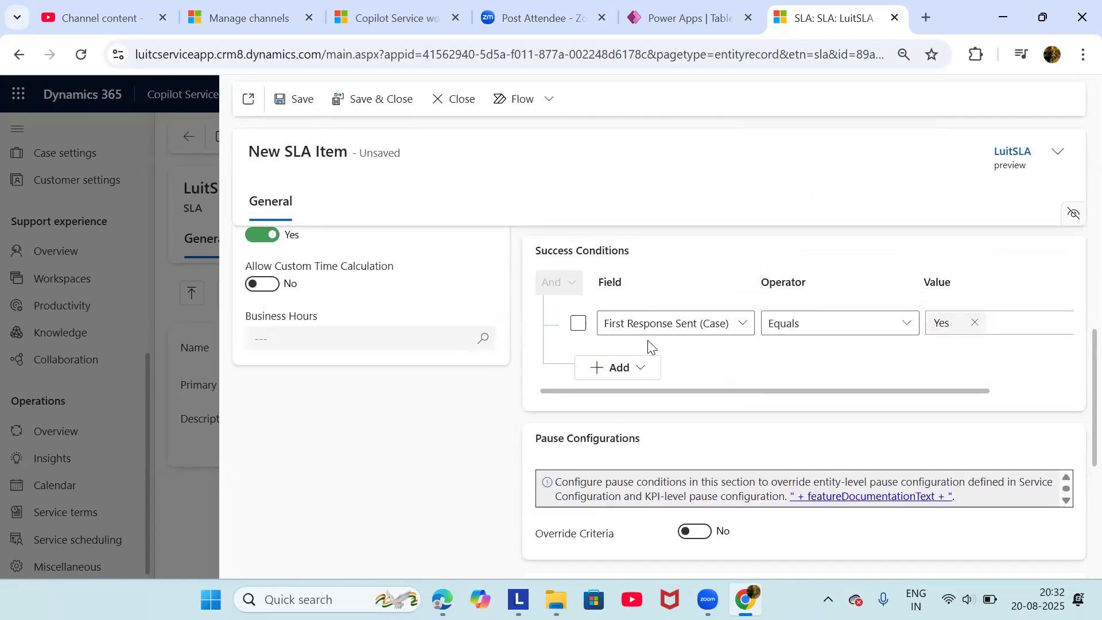
{"action": "scroll", "coordinate": [881, 356], "scroll_direction": "down", "scroll_amount": 3}
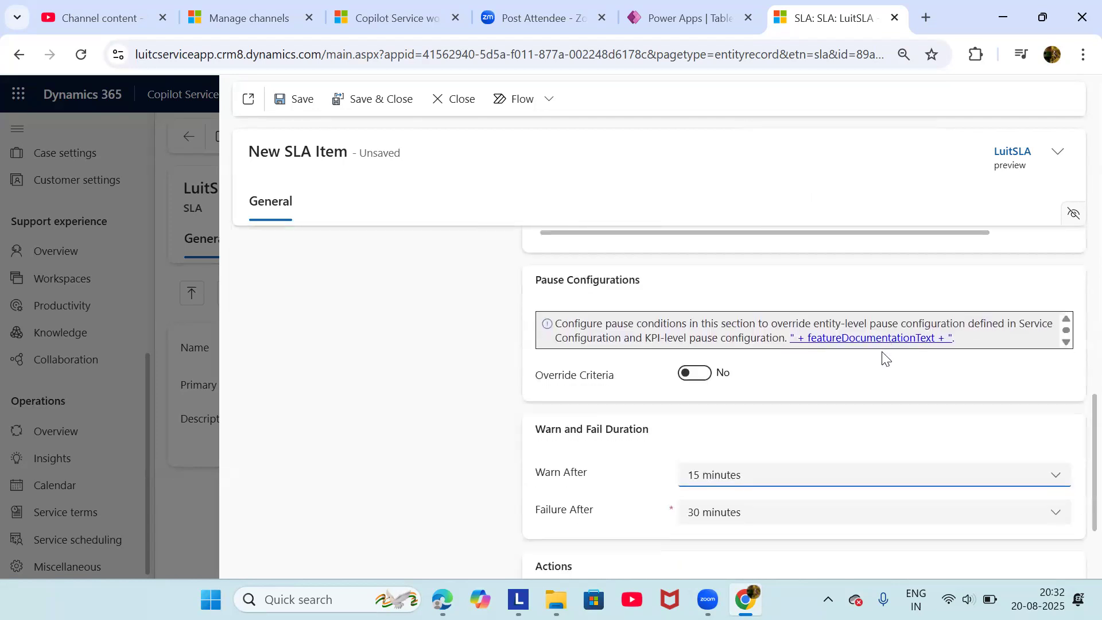
{"action": "scroll", "coordinate": [683, 362], "scroll_direction": "up", "scroll_amount": 4}
{"action": "scroll", "coordinate": [898, 408], "scroll_direction": "down", "scroll_amount": 1}
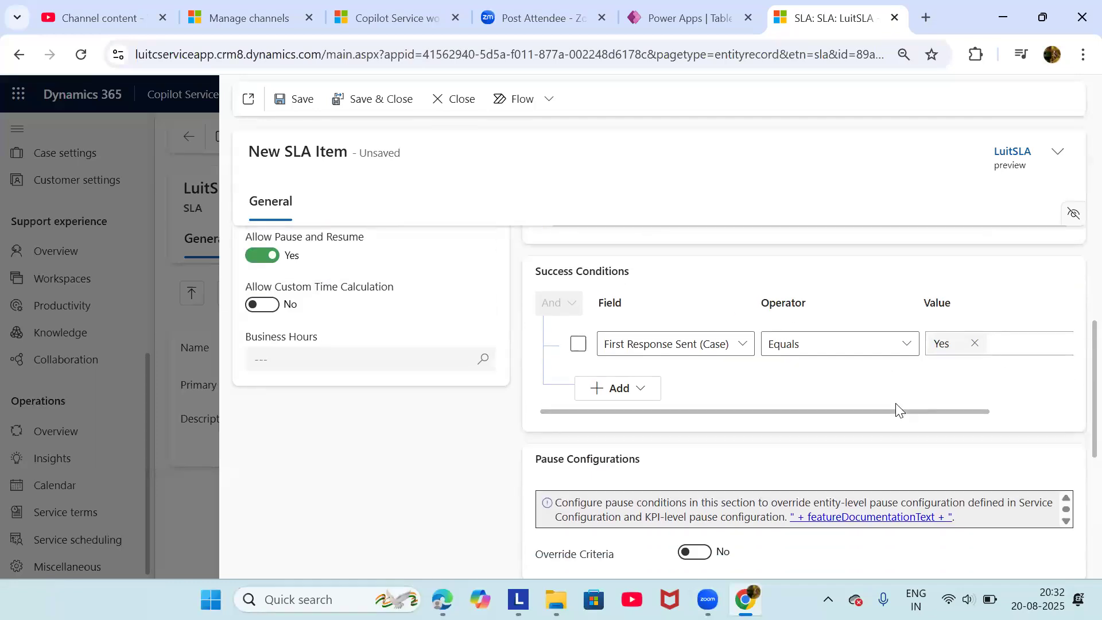
{"action": "scroll", "coordinate": [899, 411], "scroll_direction": "down", "scroll_amount": 3}
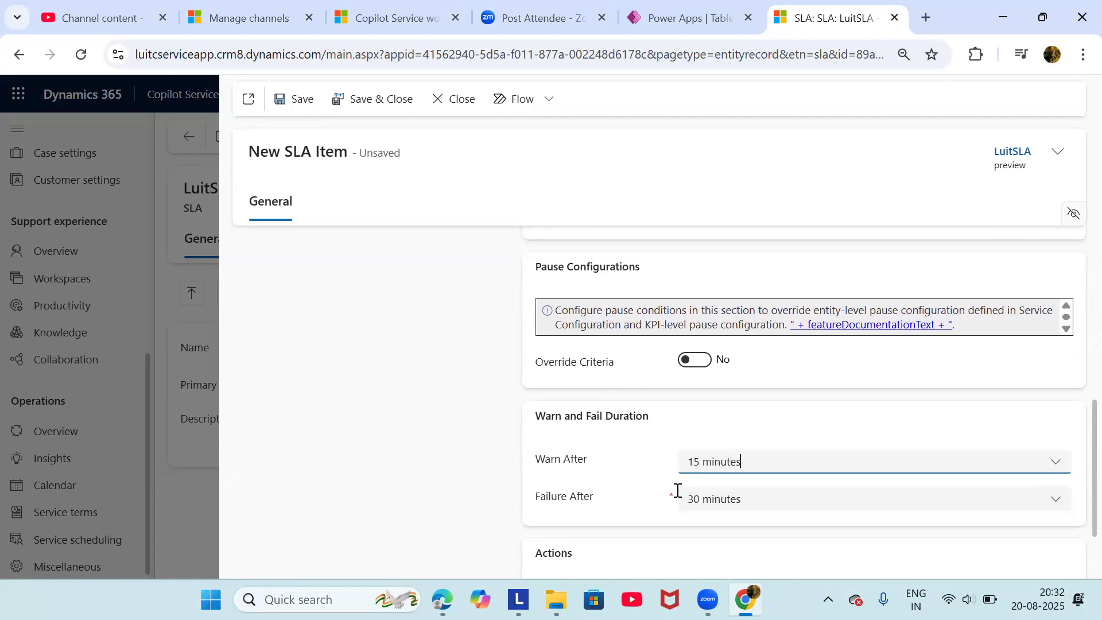
{"action": "scroll", "coordinate": [543, 352], "scroll_direction": "down", "scroll_amount": 1}
Save the new FirstResponeSLA item after a last check of its general options and Applicable When condition
{"action": "scroll", "coordinate": [505, 343], "scroll_direction": "up", "scroll_amount": 10}
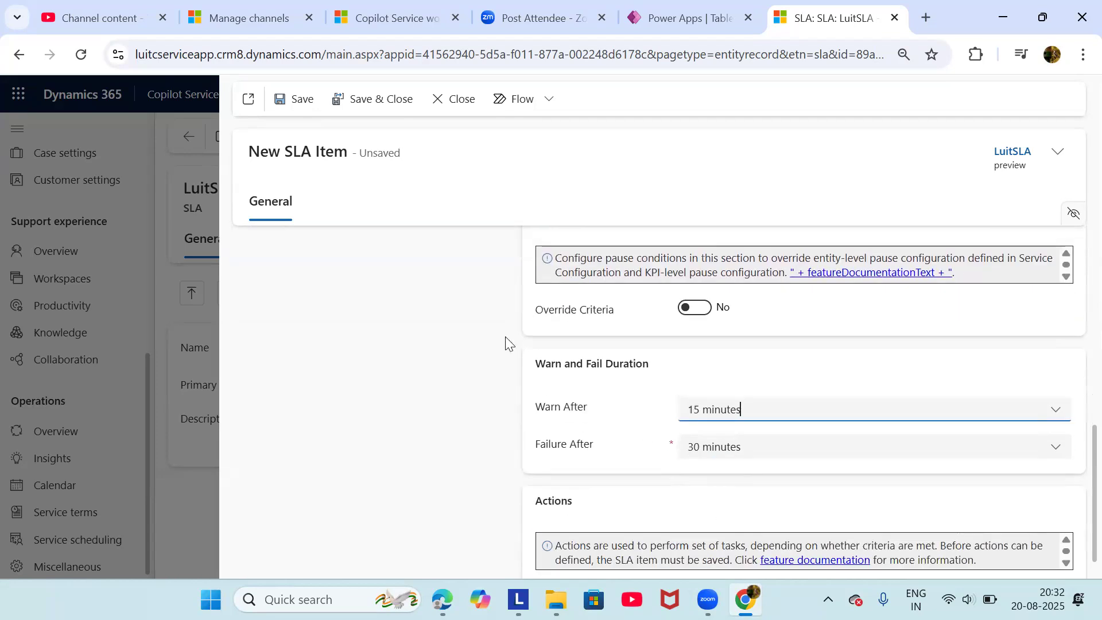
{"action": "scroll", "coordinate": [506, 343], "scroll_direction": "down", "scroll_amount": 1}
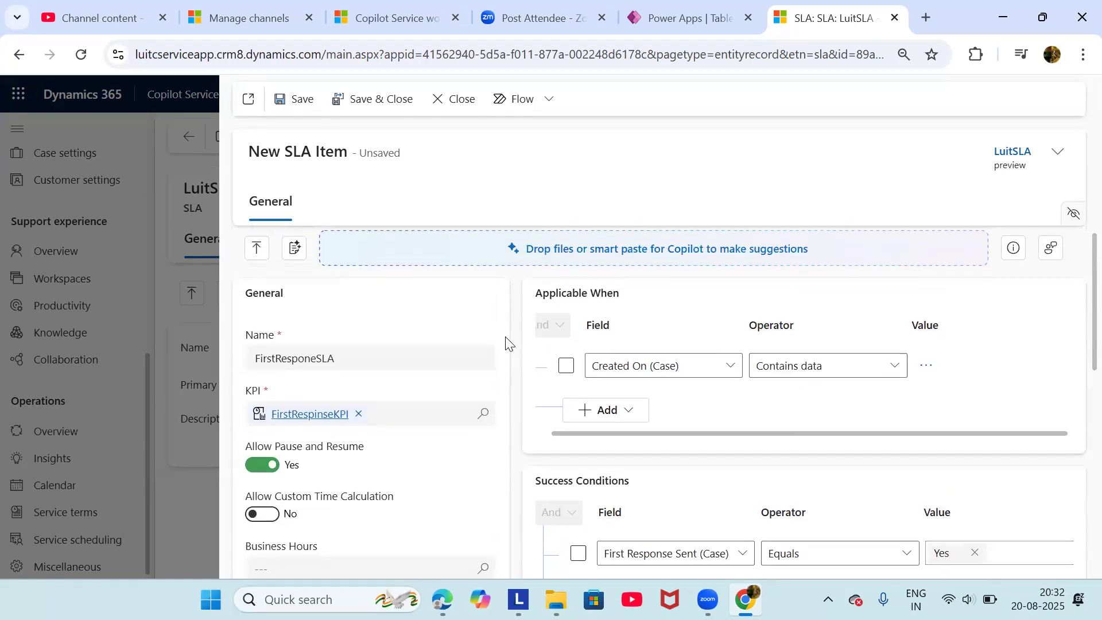
{"action": "scroll", "coordinate": [506, 343], "scroll_direction": "down", "scroll_amount": 1}
{"action": "scroll", "coordinate": [505, 343], "scroll_direction": "up", "scroll_amount": 2}
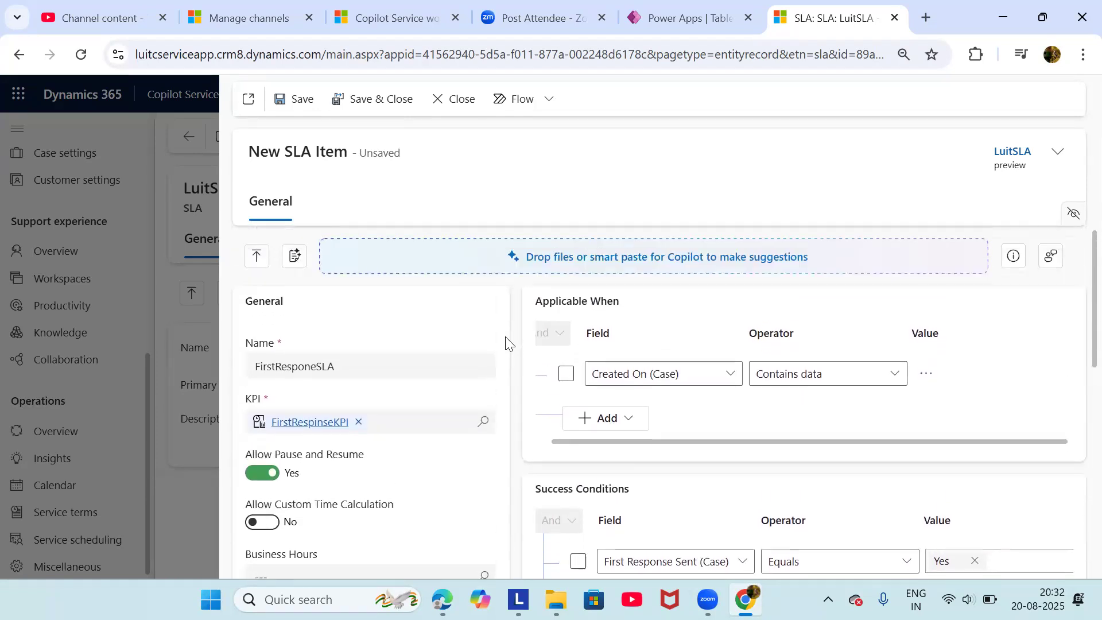
{"action": "scroll", "coordinate": [721, 374], "scroll_direction": "left", "scroll_amount": 1}
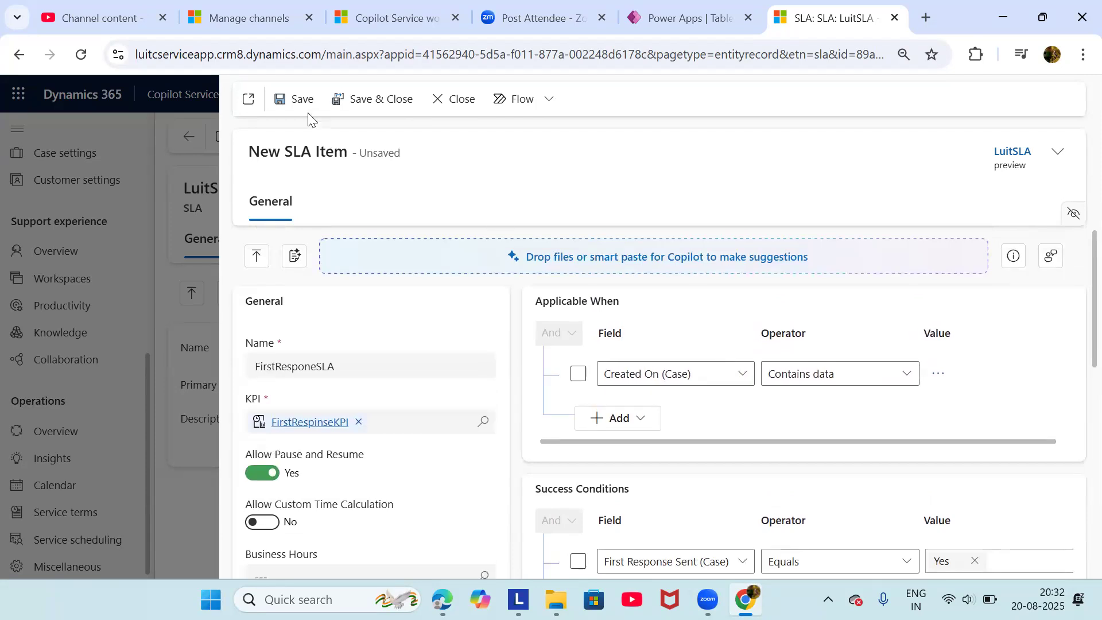
{"action": "left_click", "coordinate": [296, 106]}
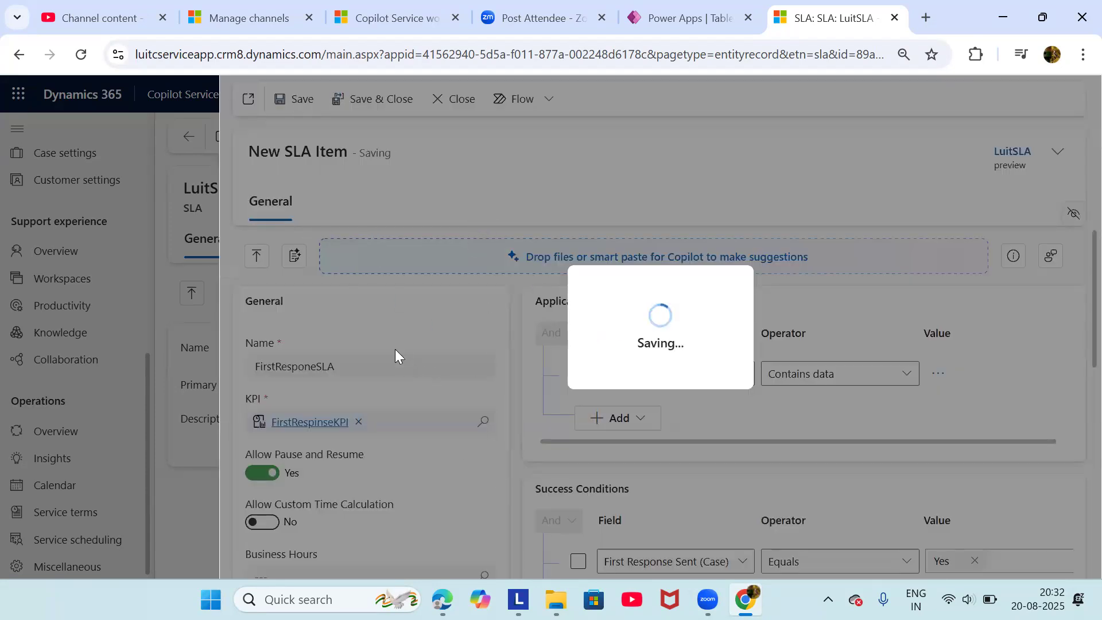
Review the saved FirstResponeSLA item's KPI, applicable and success conditions, pause configuration, and warn and fail durations
{"action": "scroll", "coordinate": [849, 410], "scroll_direction": "down", "scroll_amount": 2}
{"action": "scroll", "coordinate": [850, 411], "scroll_direction": "up", "scroll_amount": 2}
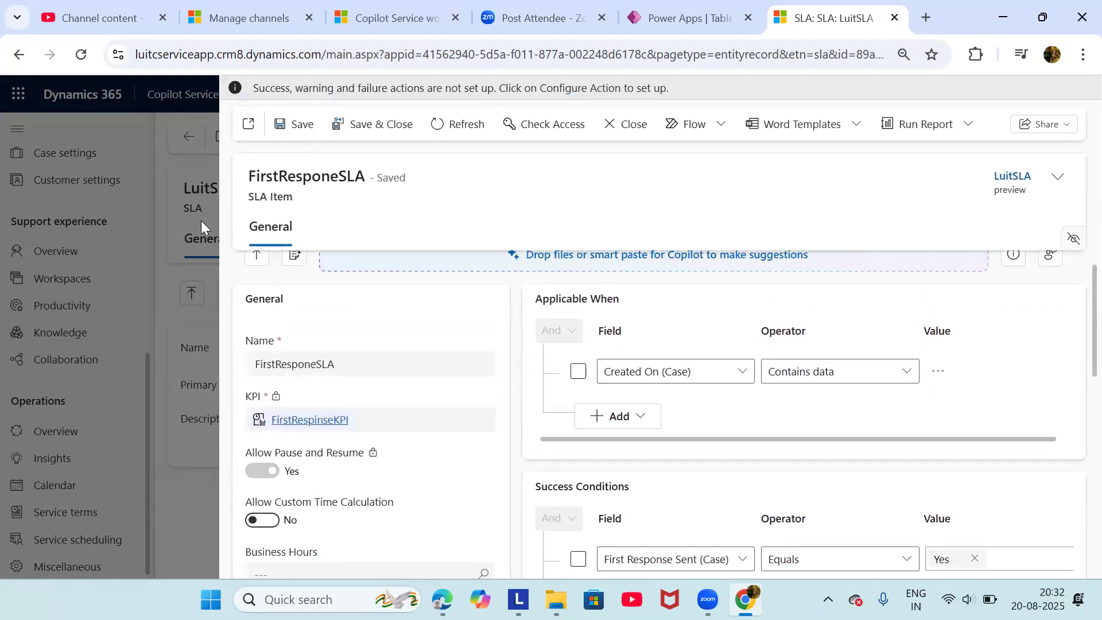
{"action": "scroll", "coordinate": [458, 367], "scroll_direction": "up", "scroll_amount": 1}
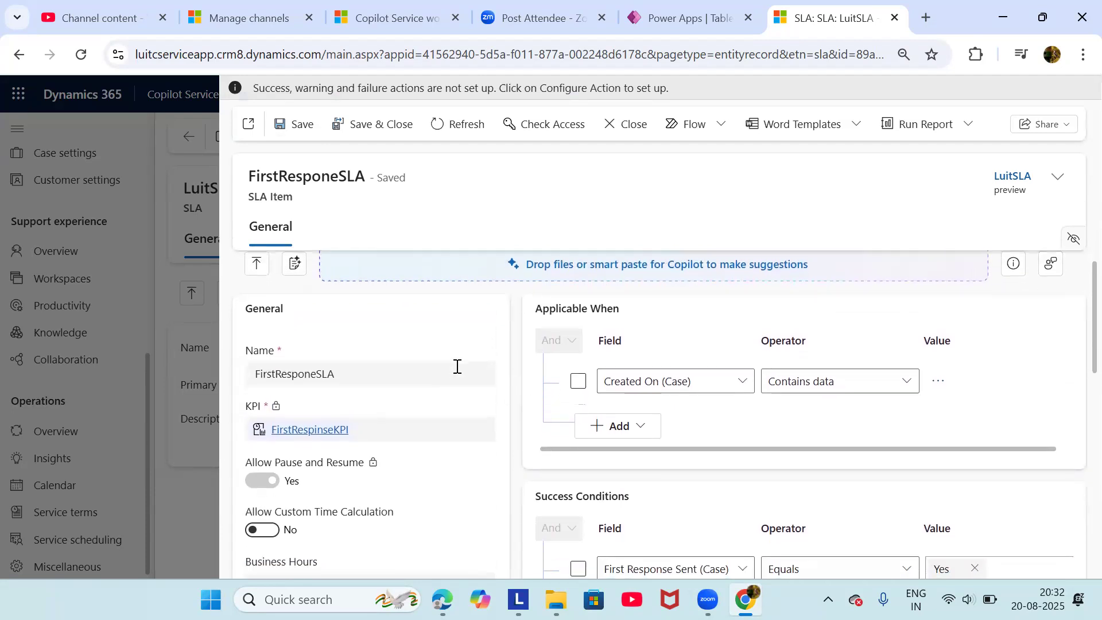
{"action": "scroll", "coordinate": [458, 367], "scroll_direction": "down", "scroll_amount": 2}
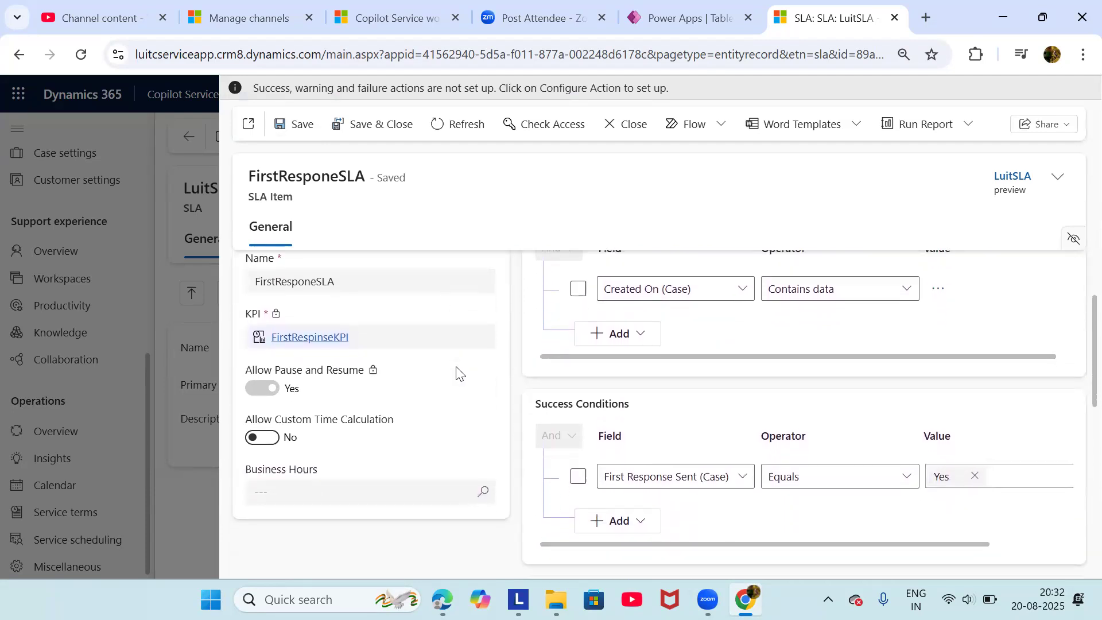
{"action": "scroll", "coordinate": [457, 368], "scroll_direction": "up", "scroll_amount": 2}
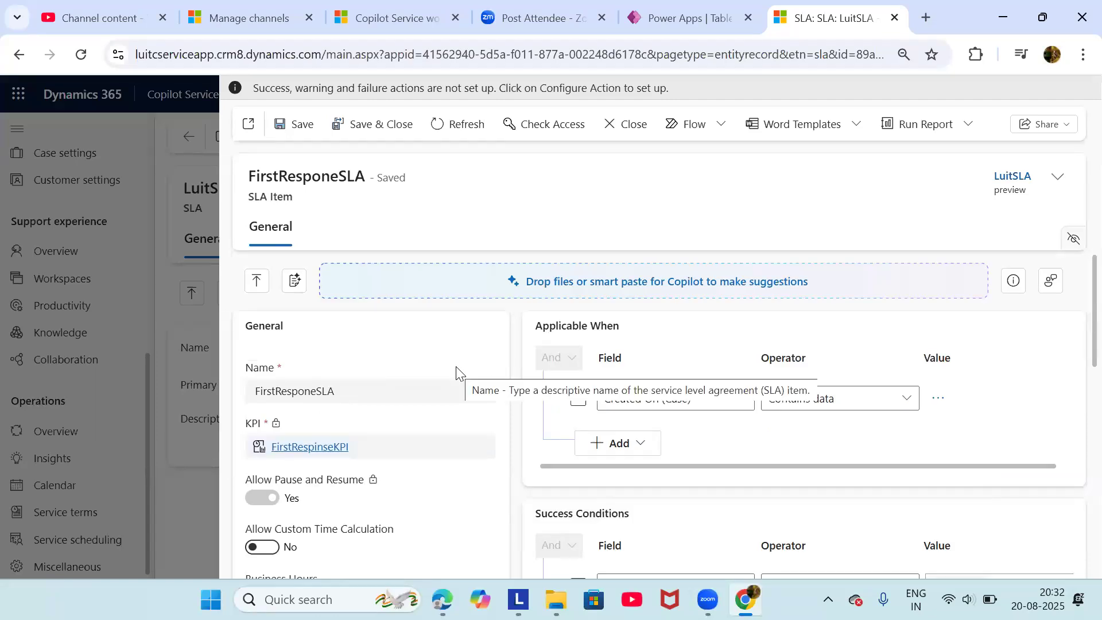
{"action": "scroll", "coordinate": [457, 370], "scroll_direction": "down", "scroll_amount": 2}
{"action": "scroll", "coordinate": [455, 367], "scroll_direction": "up", "scroll_amount": 1}
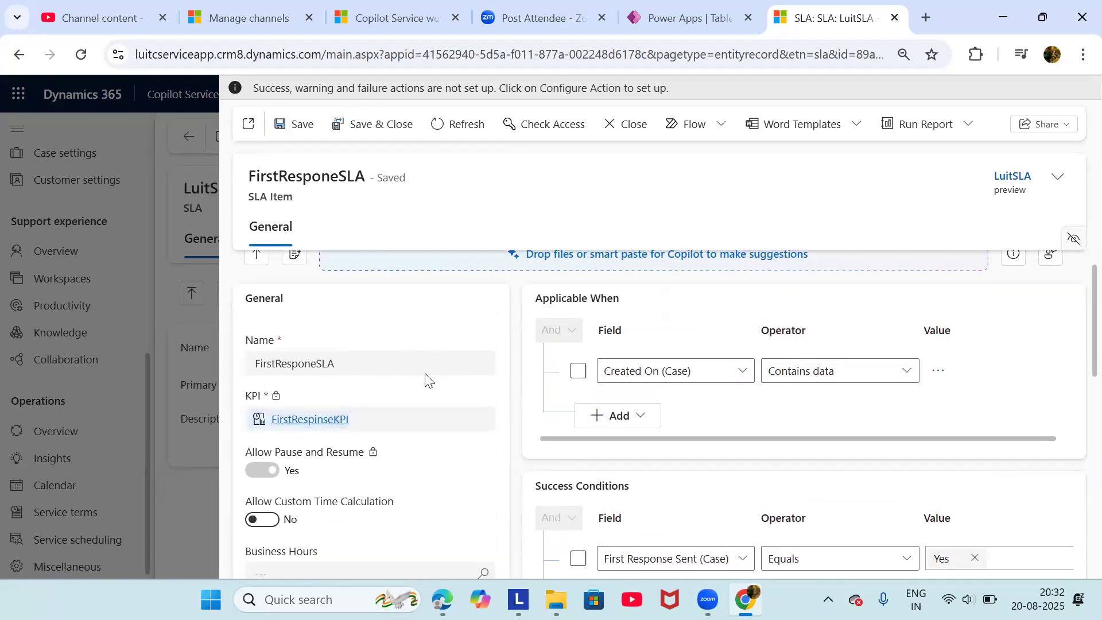
{"action": "scroll", "coordinate": [426, 380], "scroll_direction": "up", "scroll_amount": 1}
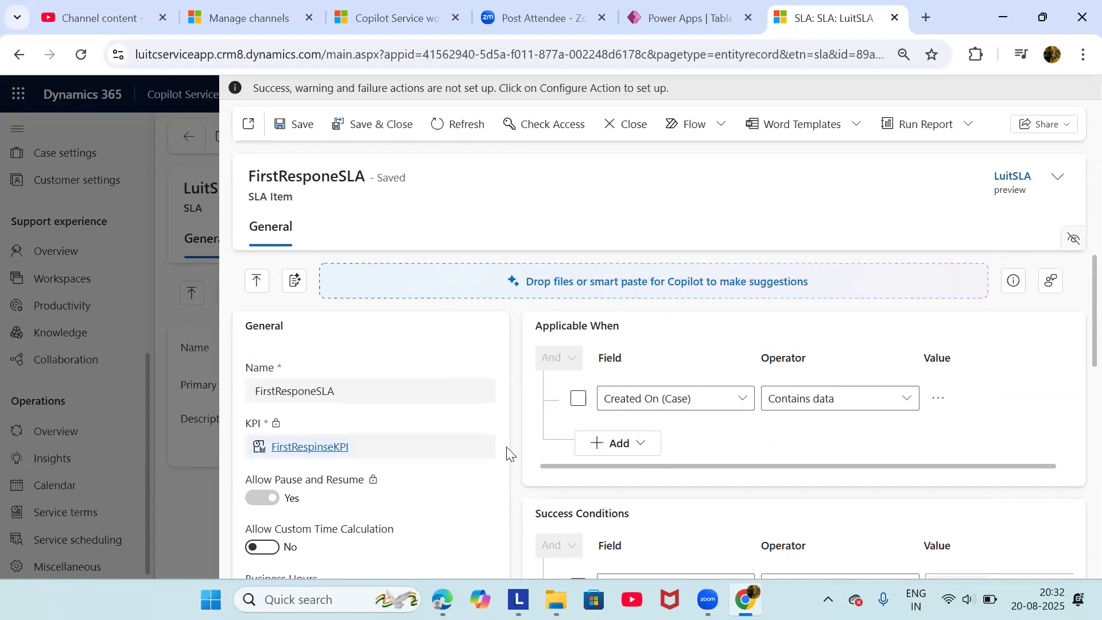
{"action": "scroll", "coordinate": [509, 453], "scroll_direction": "down", "scroll_amount": 1}
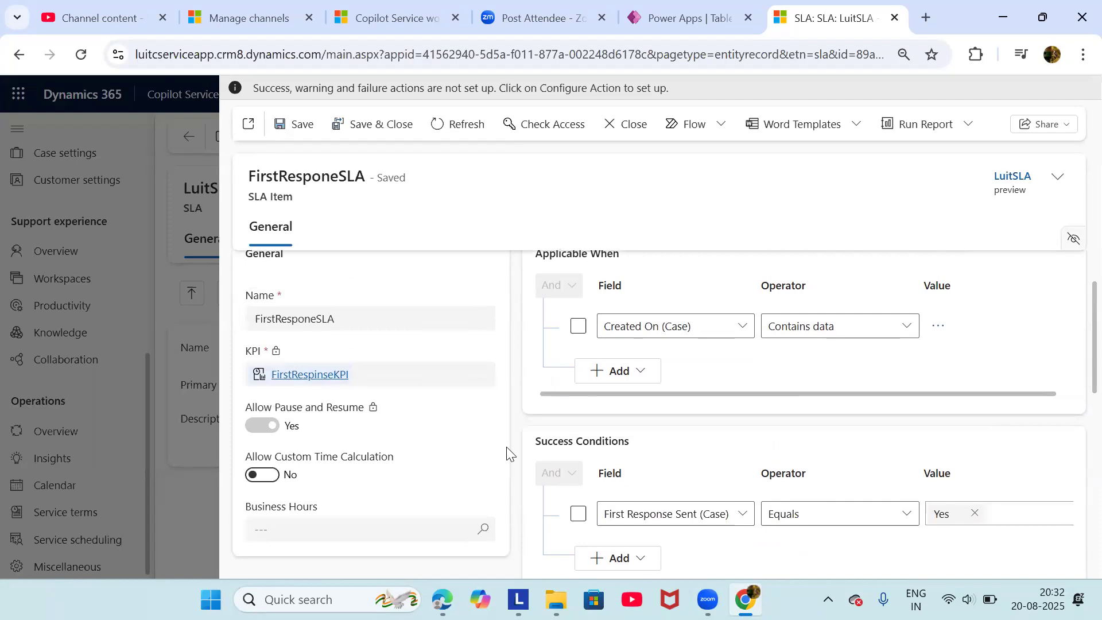
{"action": "scroll", "coordinate": [834, 487], "scroll_direction": "down", "scroll_amount": 1}
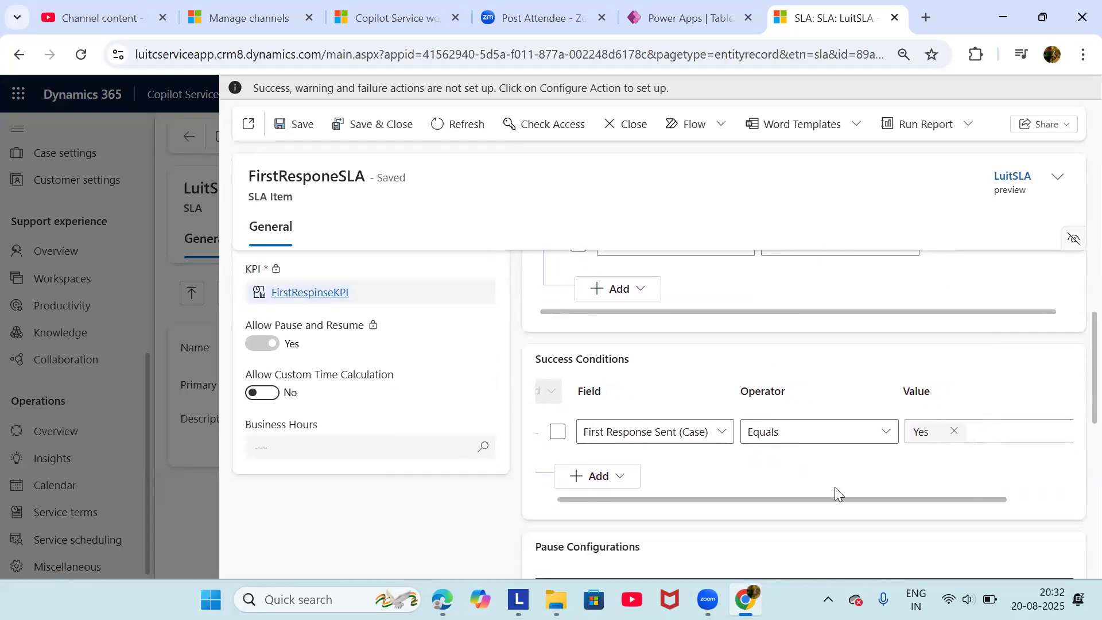
{"action": "scroll", "coordinate": [834, 487], "scroll_direction": "down", "scroll_amount": 1}
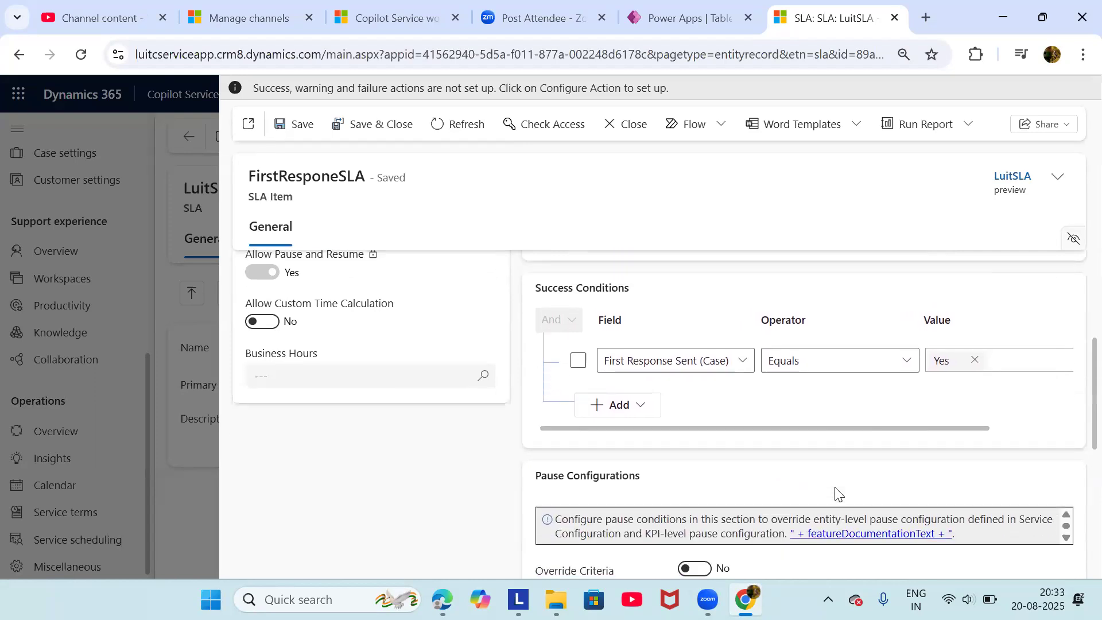
{"action": "scroll", "coordinate": [838, 490], "scroll_direction": "down", "scroll_amount": 1}
{"action": "scroll", "coordinate": [836, 487], "scroll_direction": "down", "scroll_amount": 2}
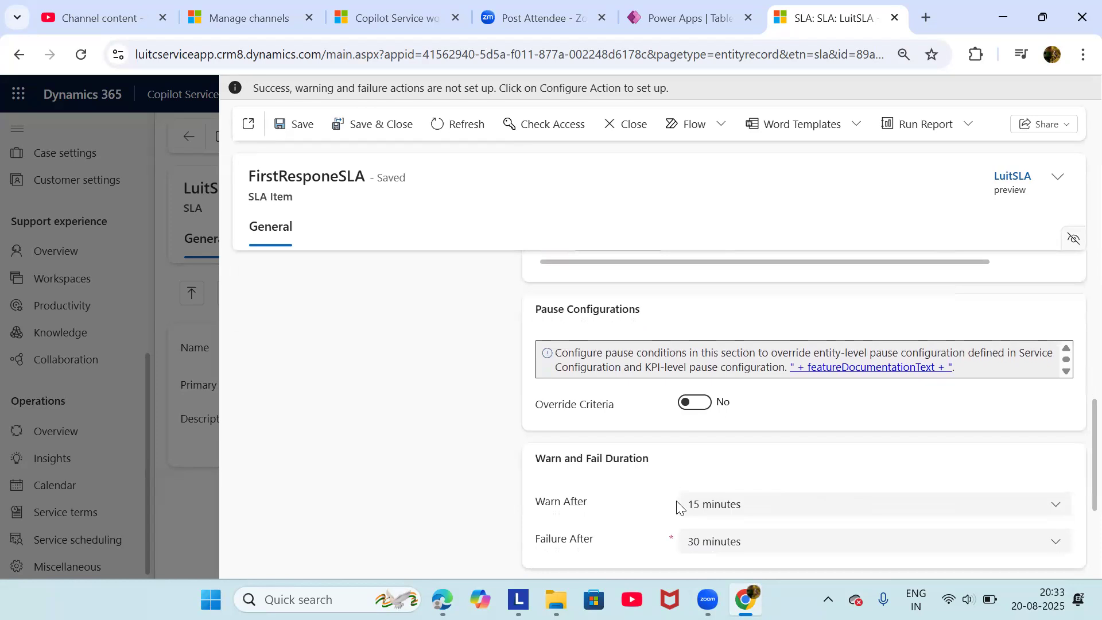
{"action": "scroll", "coordinate": [625, 489], "scroll_direction": "up", "scroll_amount": 1}
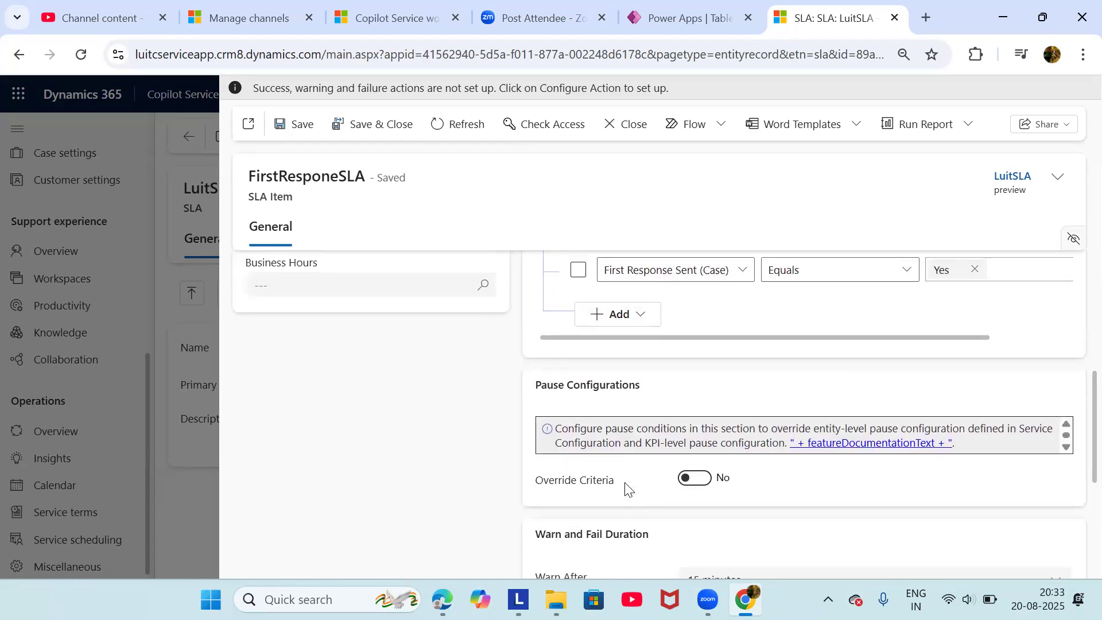
Examine the FirstResponeSLA item's warn and fail durations and the option for configuring its actions
{"action": "scroll", "coordinate": [626, 488], "scroll_direction": "down", "scroll_amount": 4}
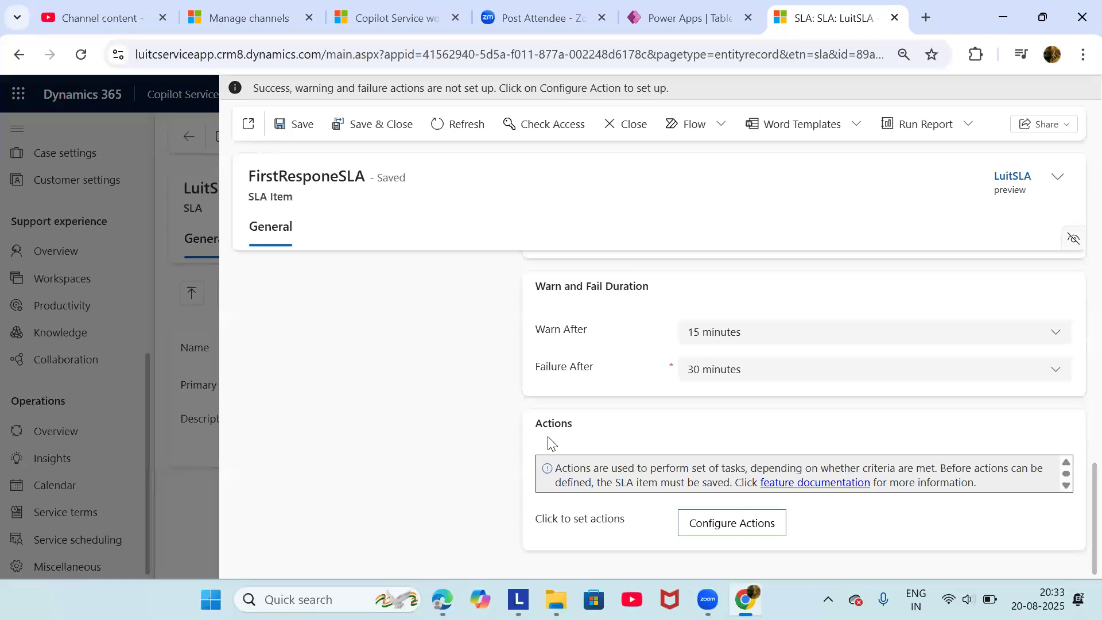
{"action": "left_click", "coordinate": [701, 531]}
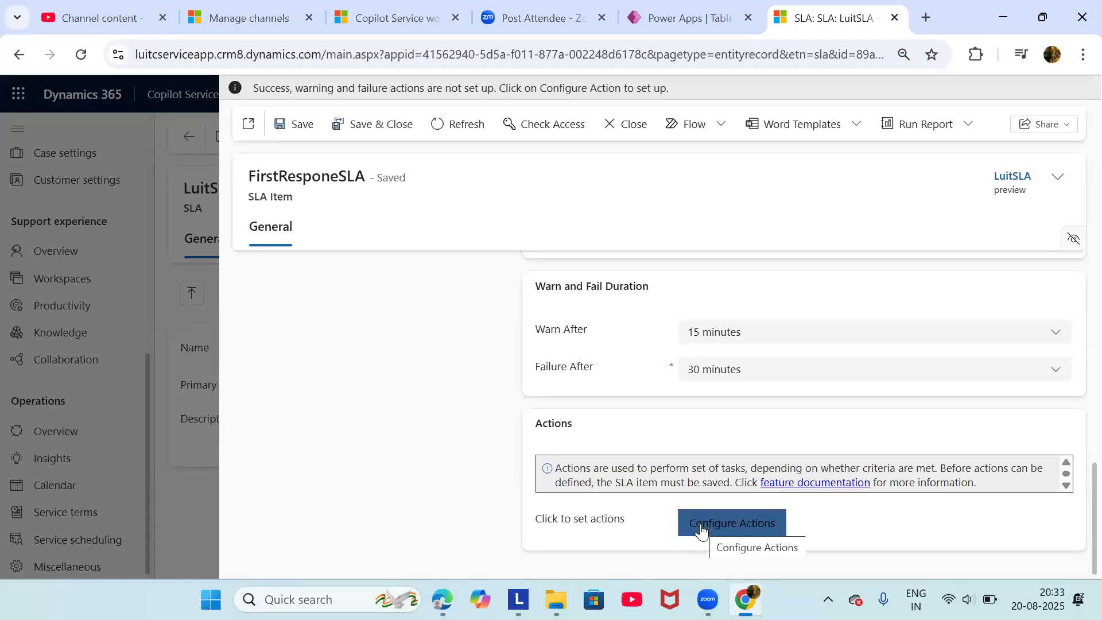
{"action": "scroll", "coordinate": [653, 404], "scroll_direction": "up", "scroll_amount": 1}
{"action": "scroll", "coordinate": [653, 404], "scroll_direction": "down", "scroll_amount": 1}
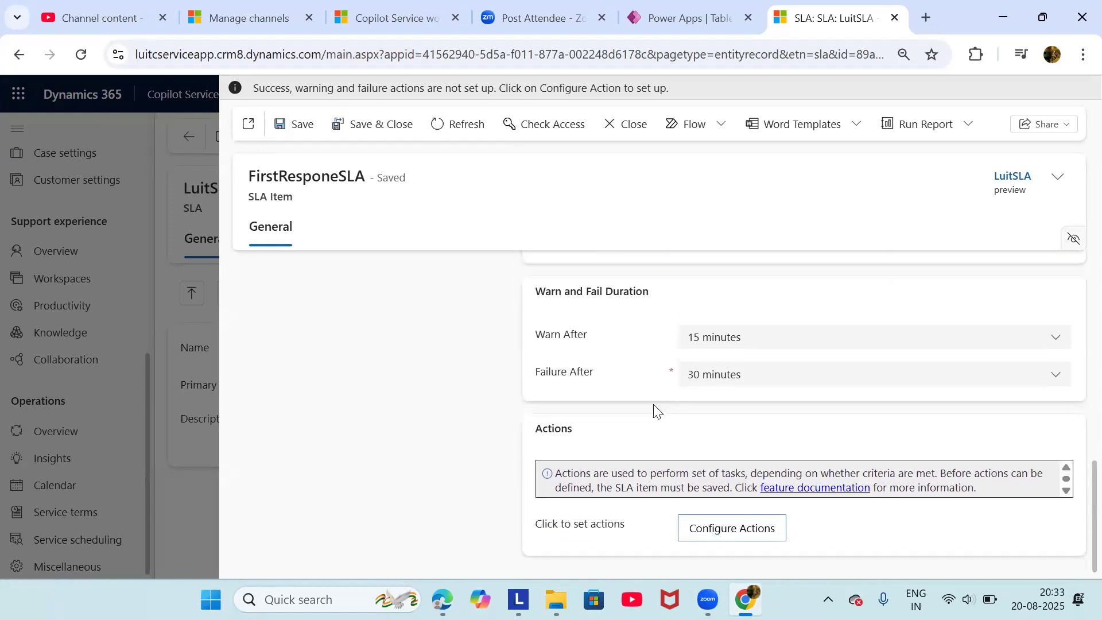
{"action": "left_click", "coordinate": [726, 525]}
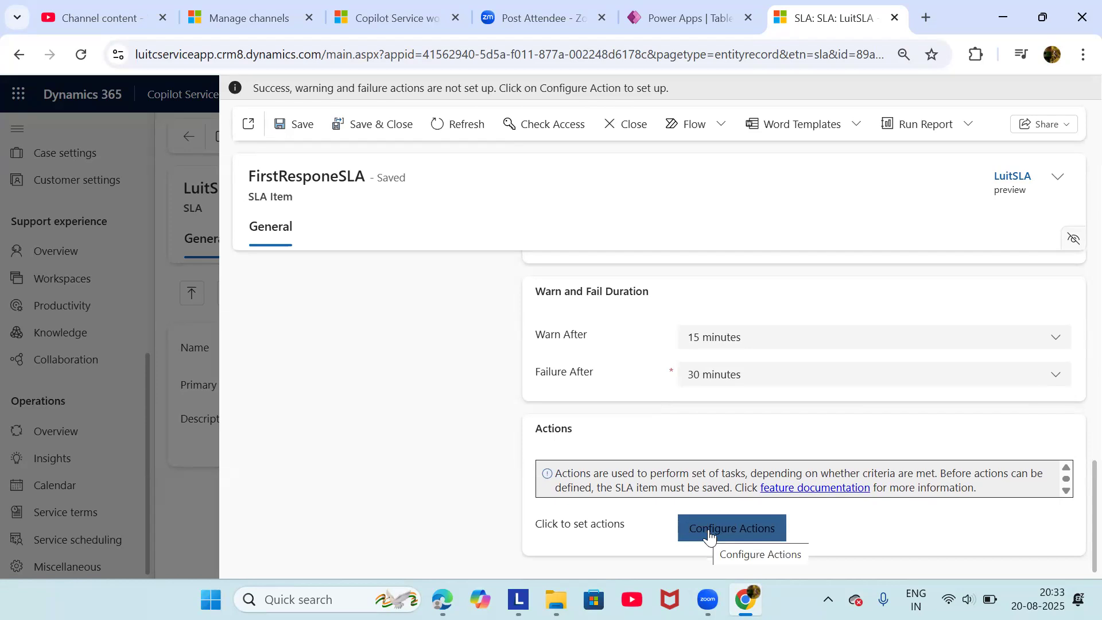
{"action": "scroll", "coordinate": [734, 400], "scroll_direction": "up", "scroll_amount": 1}
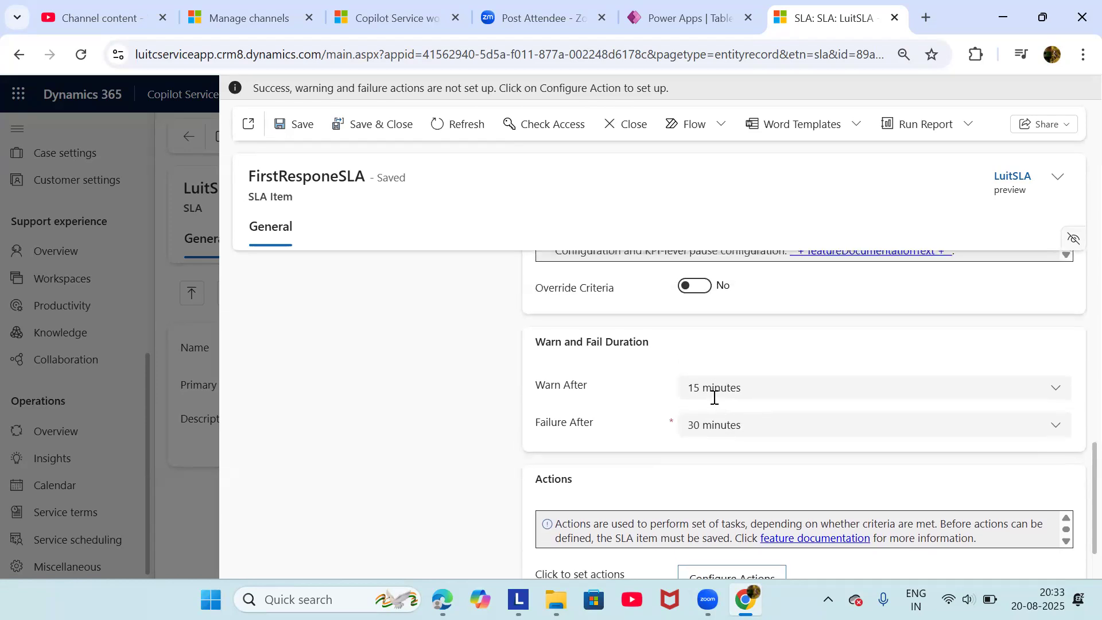
{"action": "scroll", "coordinate": [714, 397], "scroll_direction": "down", "scroll_amount": 1}
{"action": "scroll", "coordinate": [714, 397], "scroll_direction": "up", "scroll_amount": 3}
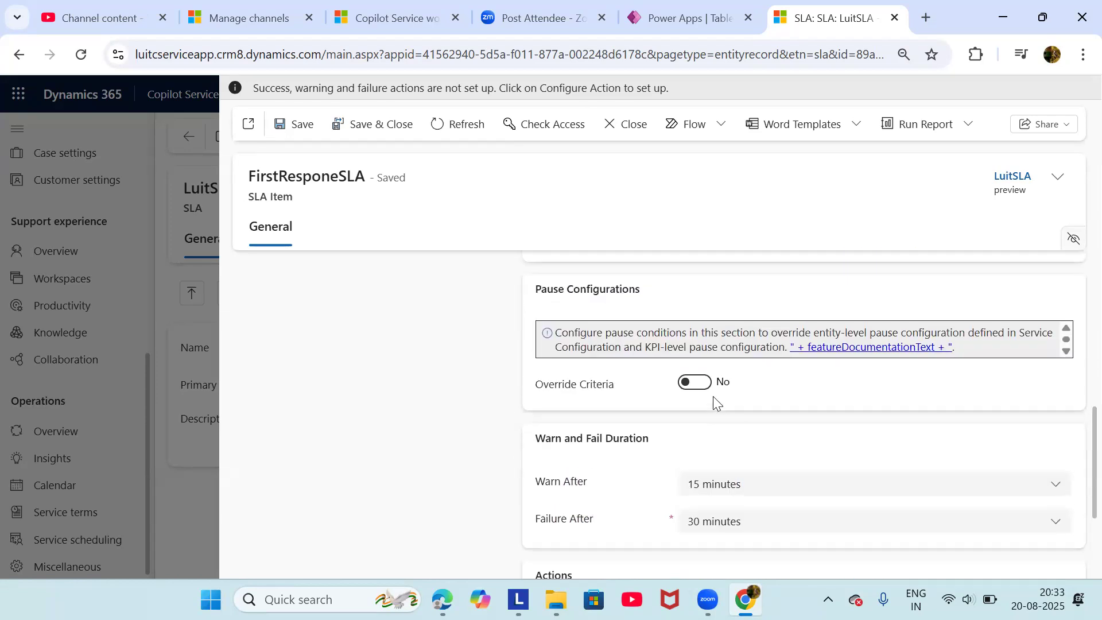
{"action": "scroll", "coordinate": [809, 396], "scroll_direction": "down", "scroll_amount": 4}
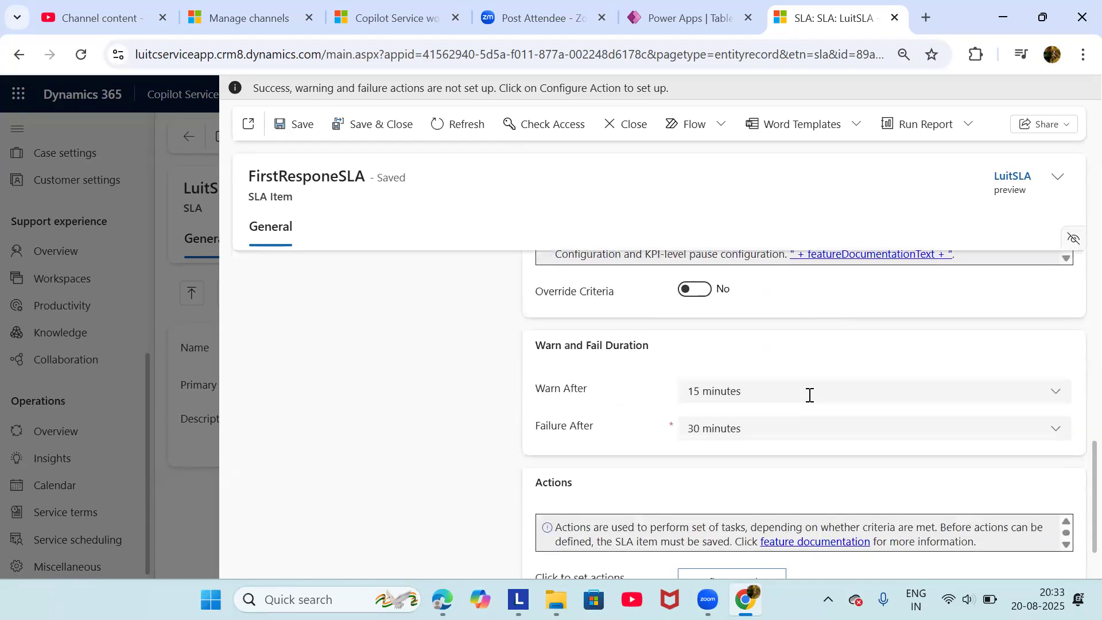
{"action": "scroll", "coordinate": [821, 447], "scroll_direction": "down", "scroll_amount": 1}
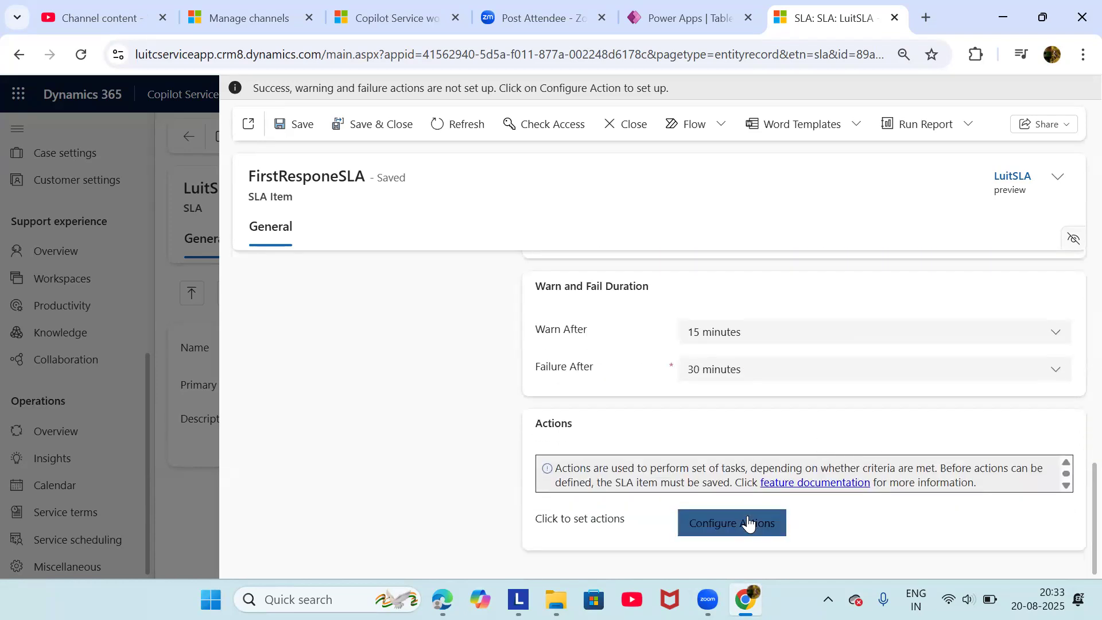
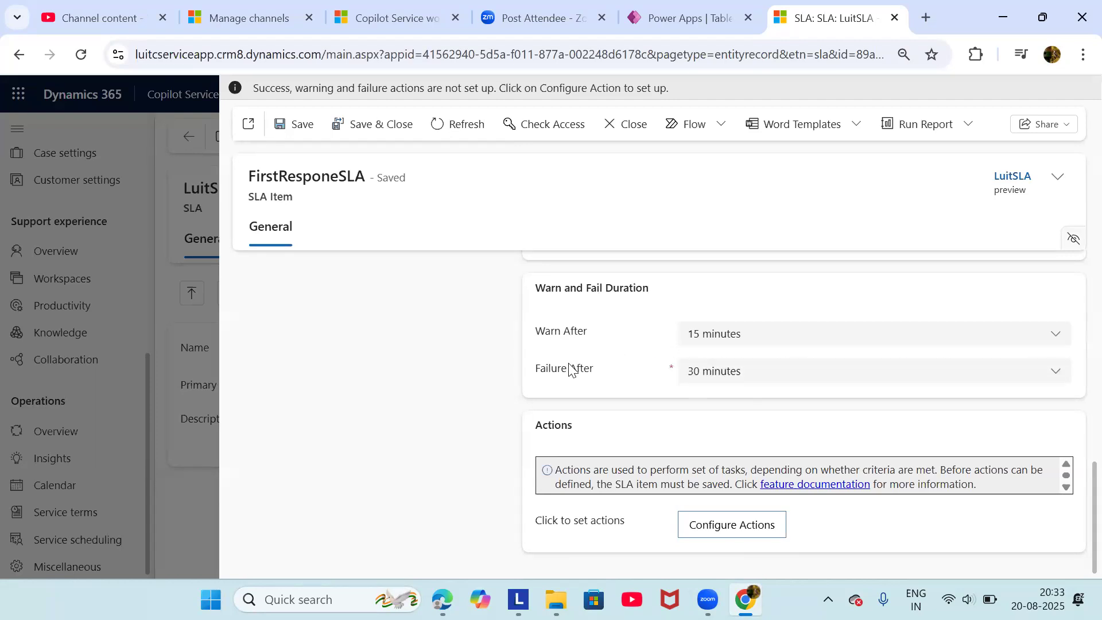
{"action": "mouse_move", "coordinate": [571, 370]}
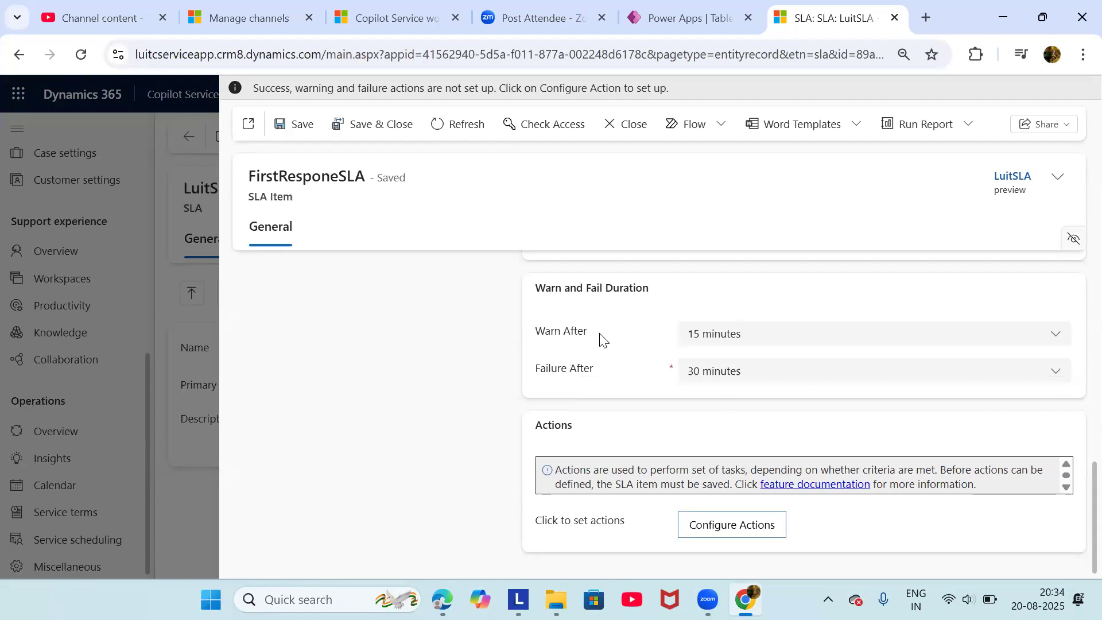
{"action": "left_click", "coordinate": [724, 533]}
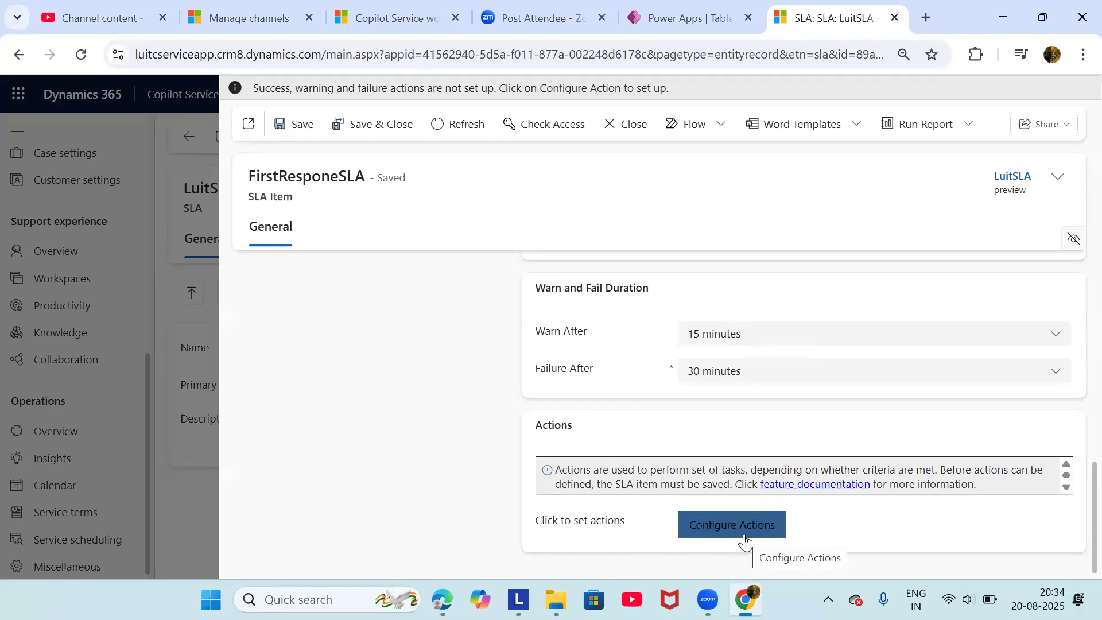
Review the FirstResponeSLA item's pause configuration, KPI, and applicable and success conditions once more
{"action": "scroll", "coordinate": [860, 383], "scroll_direction": "up", "scroll_amount": 2}
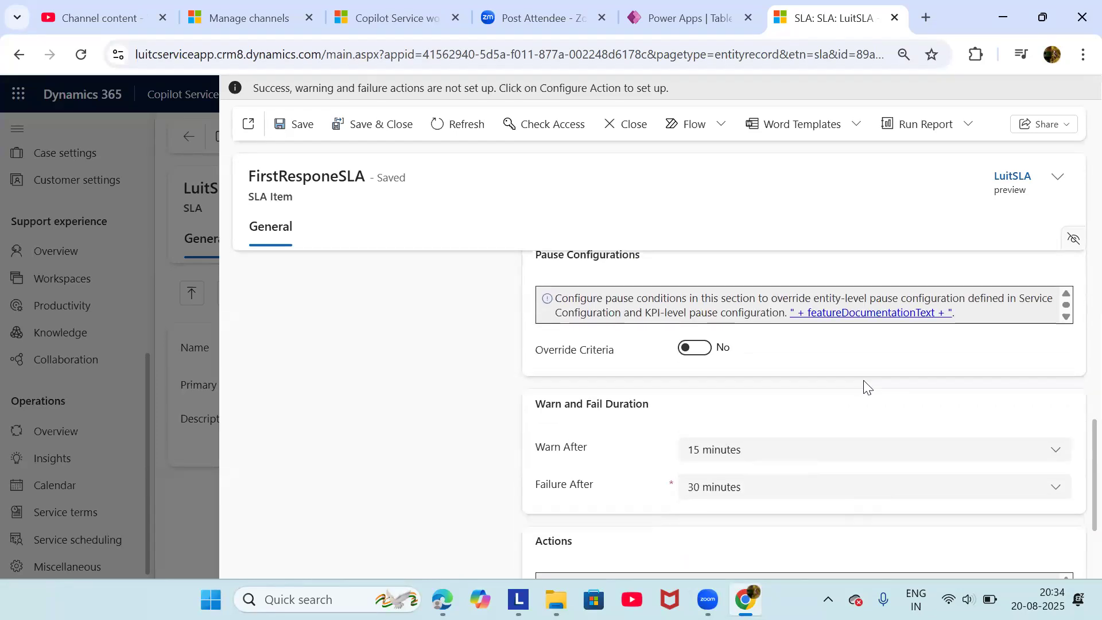
{"action": "scroll", "coordinate": [861, 381], "scroll_direction": "up", "scroll_amount": 3}
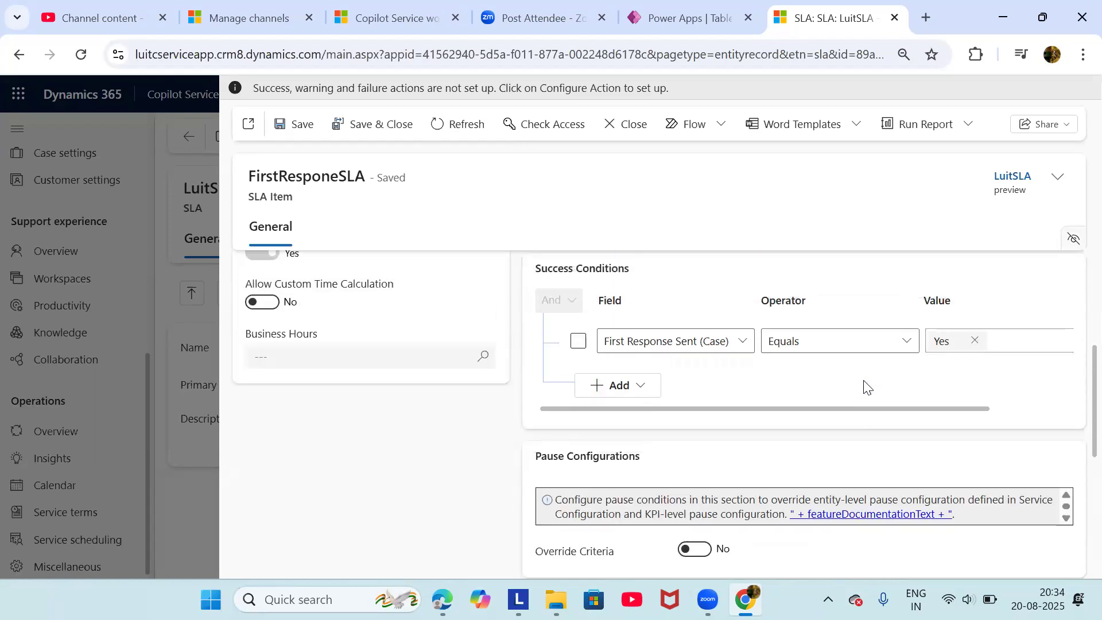
{"action": "scroll", "coordinate": [865, 386], "scroll_direction": "down", "scroll_amount": 1}
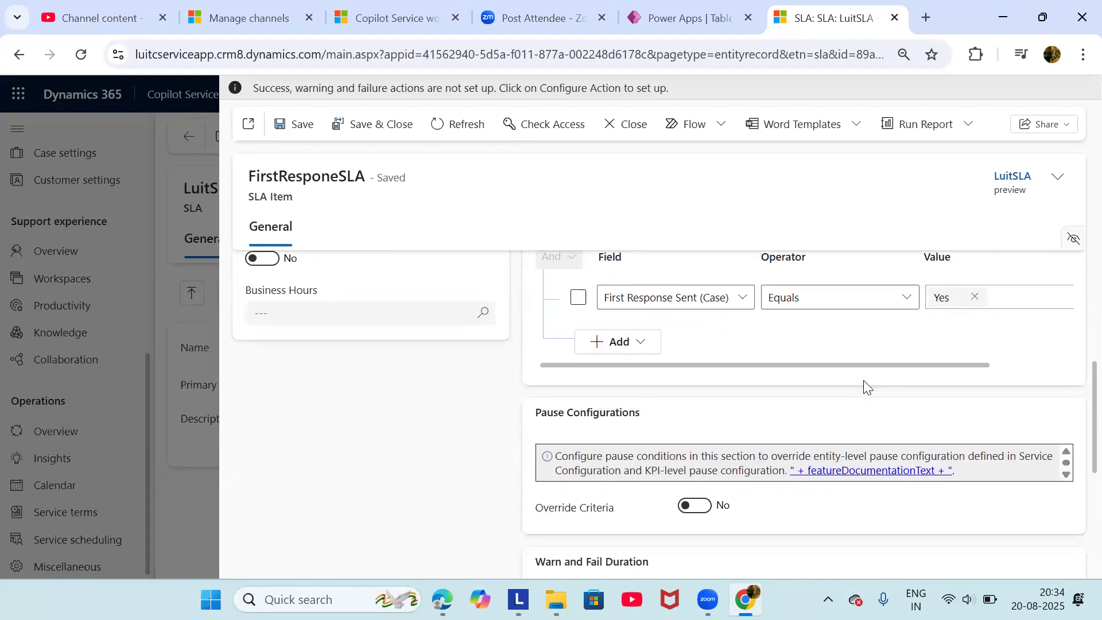
{"action": "scroll", "coordinate": [865, 388], "scroll_direction": "down", "scroll_amount": 2}
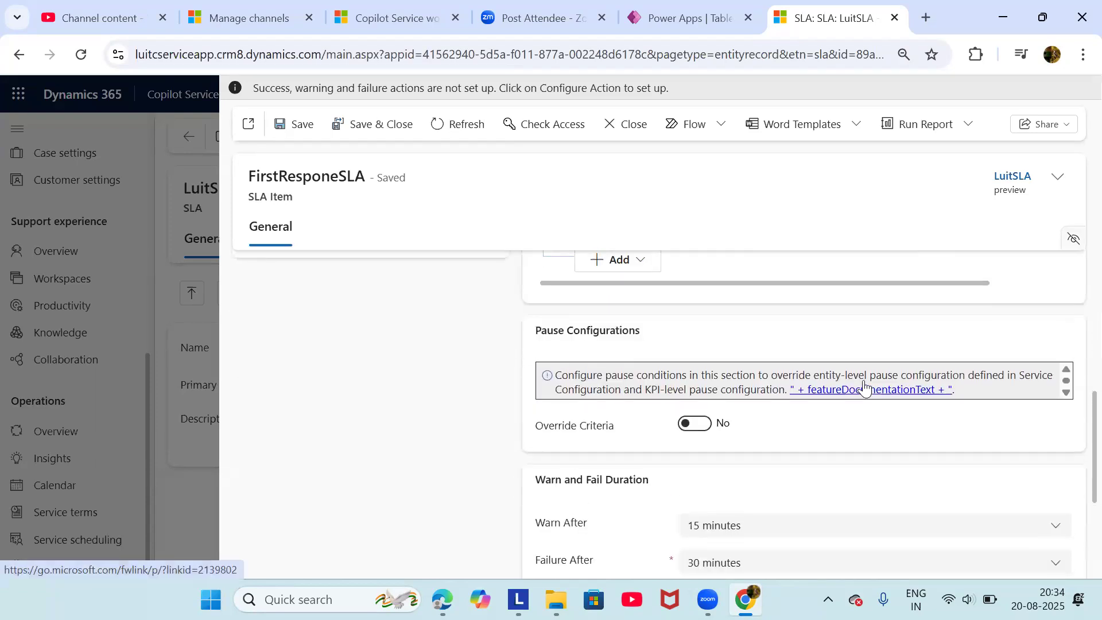
{"action": "scroll", "coordinate": [865, 381], "scroll_direction": "up", "scroll_amount": 3}
{"action": "scroll", "coordinate": [865, 380], "scroll_direction": "down", "scroll_amount": 2}
{"action": "scroll", "coordinate": [865, 380], "scroll_direction": "up", "scroll_amount": 2}
{"action": "scroll", "coordinate": [865, 380], "scroll_direction": "up", "scroll_amount": 2}
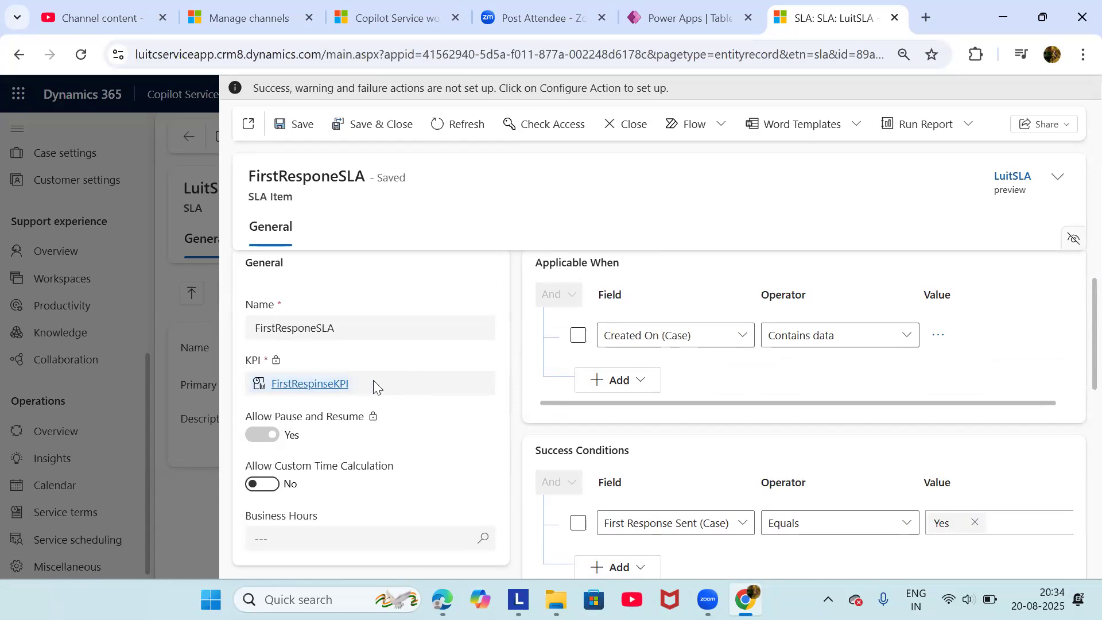
{"action": "scroll", "coordinate": [414, 421], "scroll_direction": "down", "scroll_amount": 1}
{"action": "scroll", "coordinate": [415, 421], "scroll_direction": "up", "scroll_amount": 1}
{"action": "scroll", "coordinate": [484, 373], "scroll_direction": "down", "scroll_amount": 3}
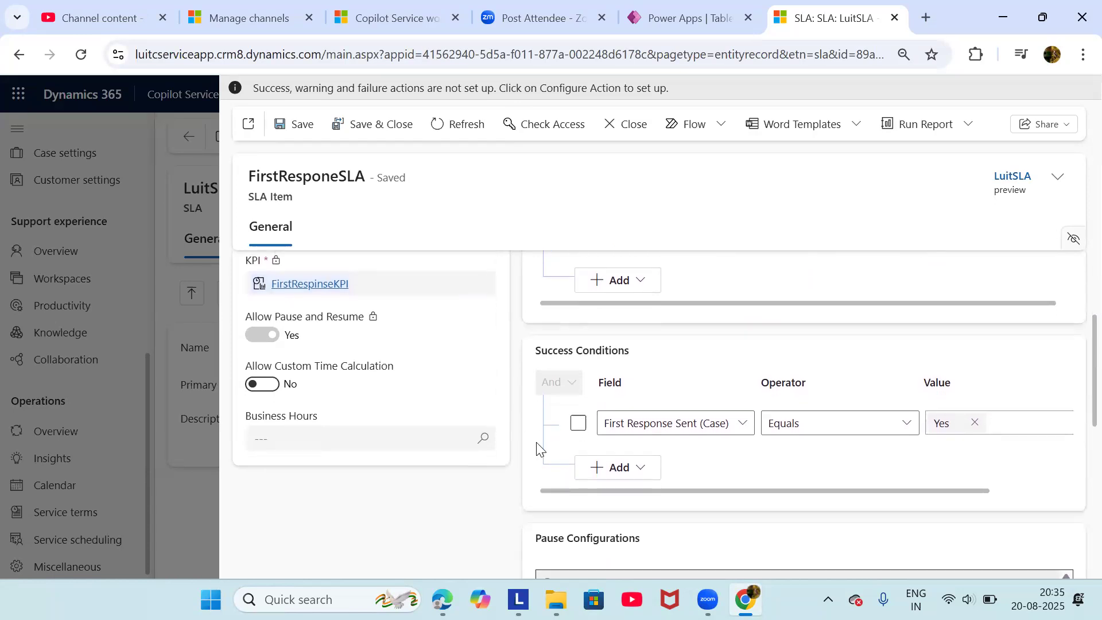
{"action": "scroll", "coordinate": [537, 448], "scroll_direction": "up", "scroll_amount": 1}
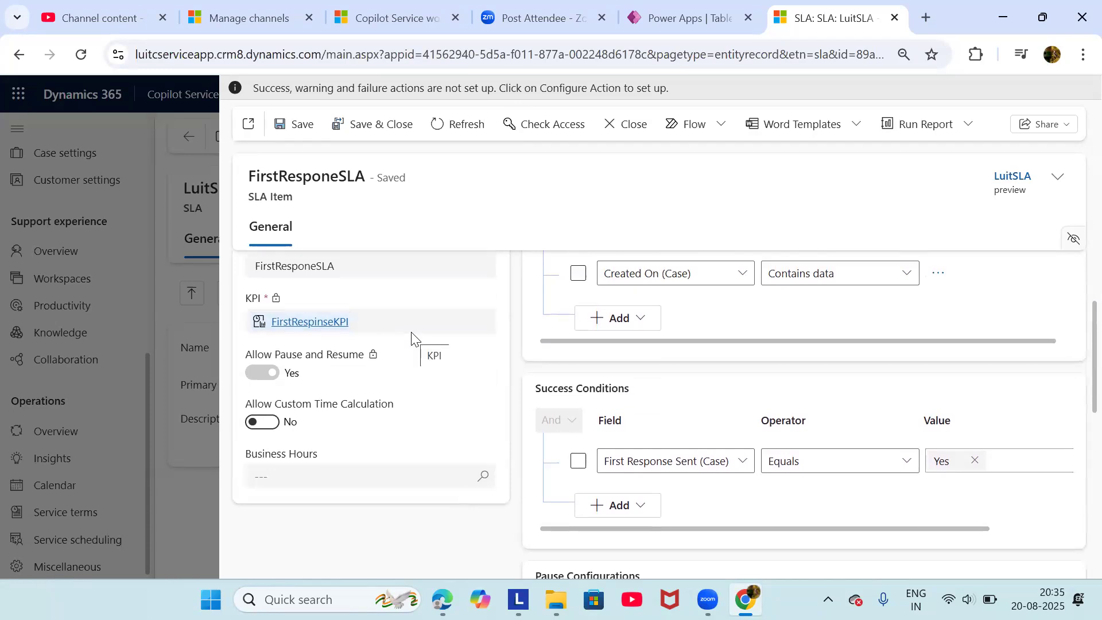
Save and close the FirstResponeSLA item to return to the LuitSLA record
{"action": "scroll", "coordinate": [411, 337], "scroll_direction": "up", "scroll_amount": 3}
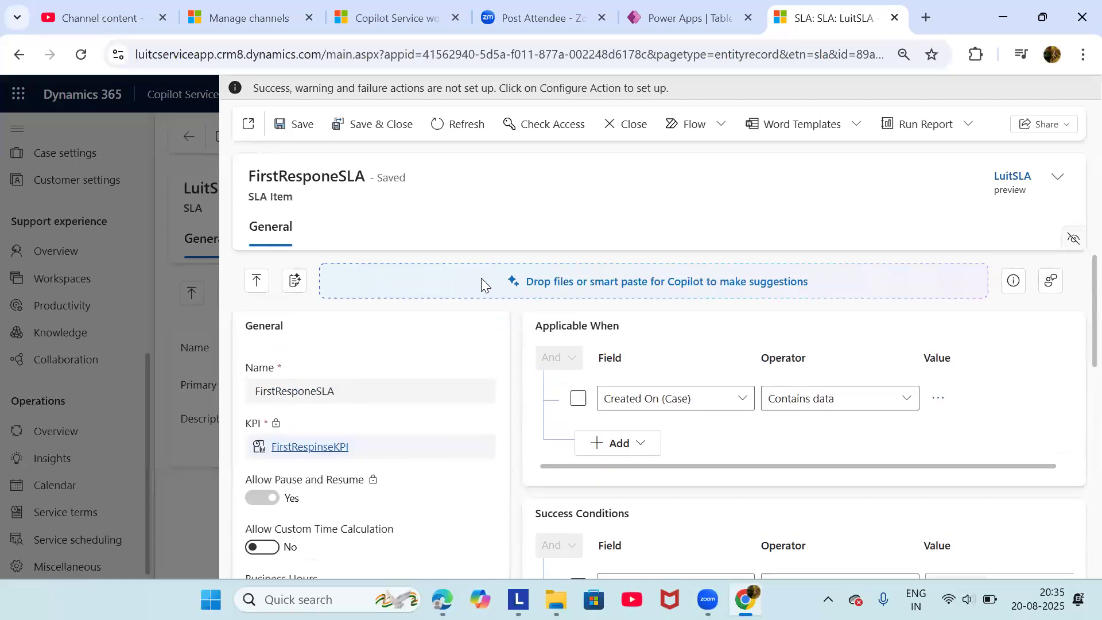
{"action": "right_click", "coordinate": [631, 140]}
{"action": "left_click", "coordinate": [588, 202]}
{"action": "left_click", "coordinate": [362, 131]}
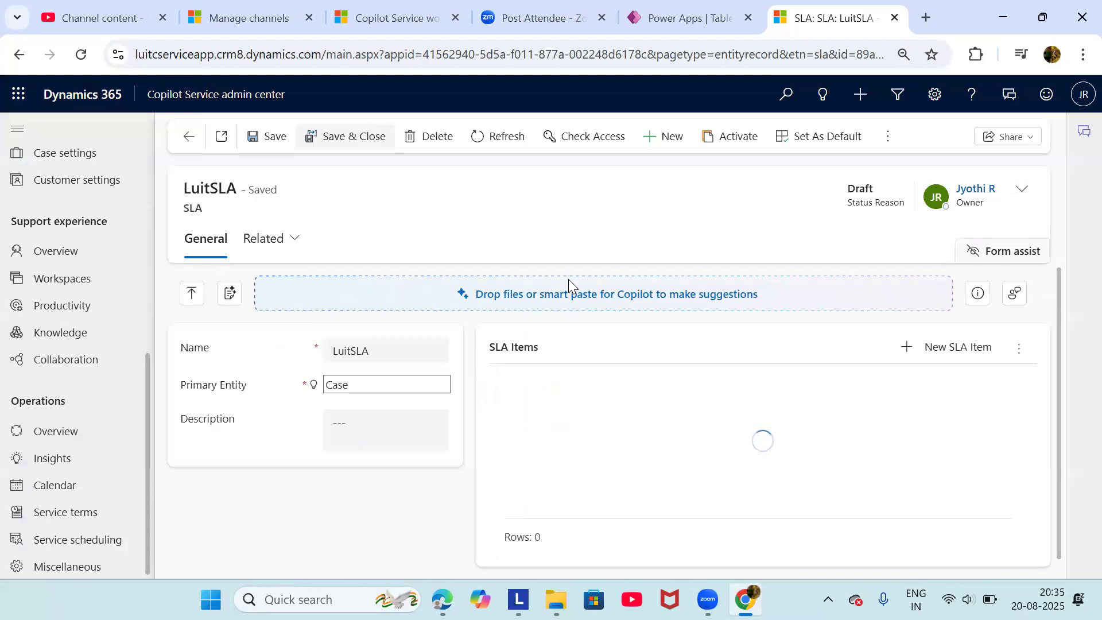
Start a new SLA item in LuitSLA named ResolveSLA and assign it the ResolveByKPI KPI
{"action": "left_click", "coordinate": [951, 346]}
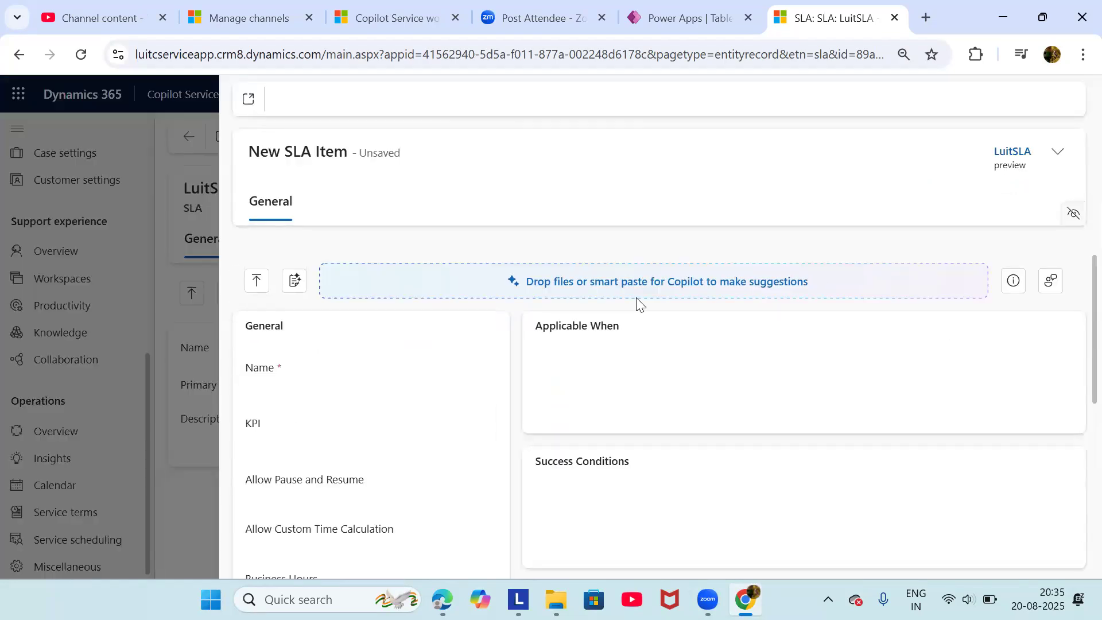
{"action": "left_click", "coordinate": [369, 386]}
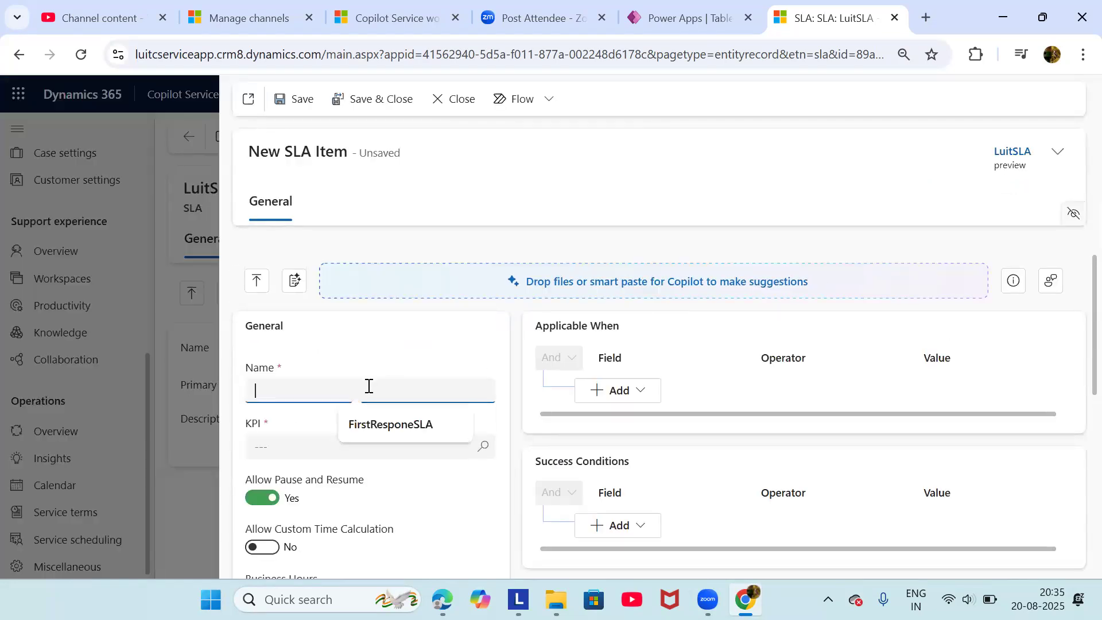
{"action": "type", "text": "ResolveSLA"}
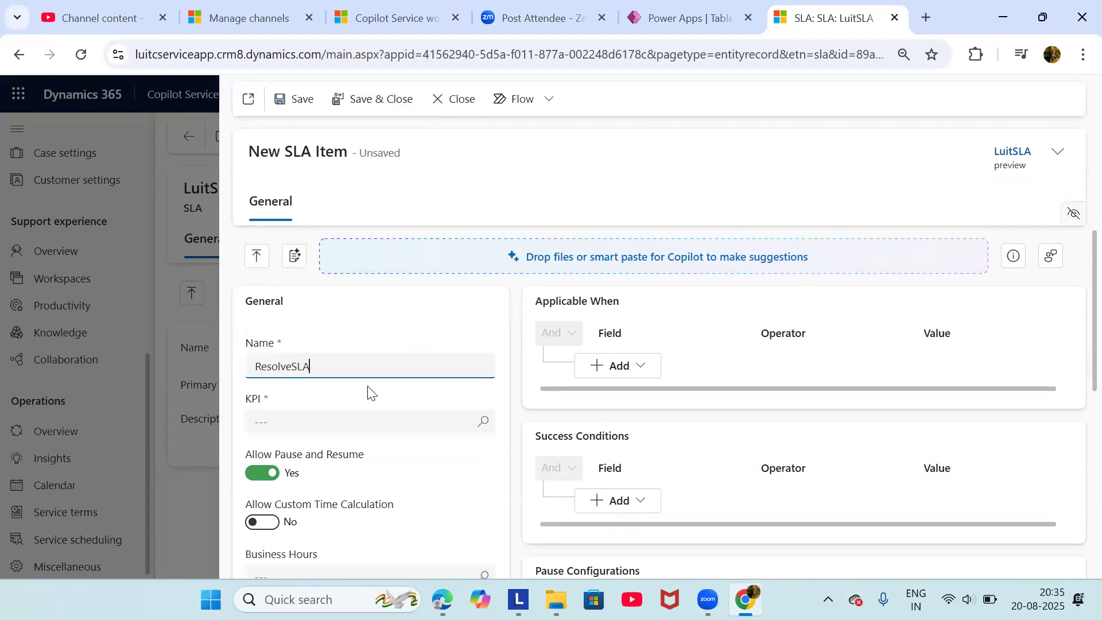
{"action": "left_click", "coordinate": [482, 420]}
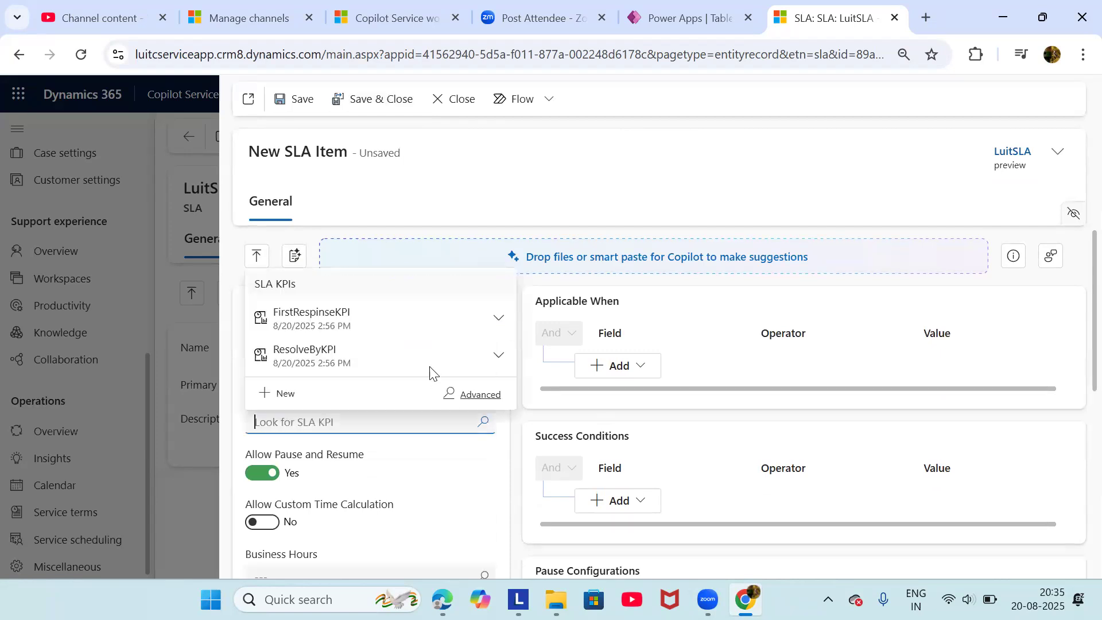
{"action": "left_click", "coordinate": [406, 354]}
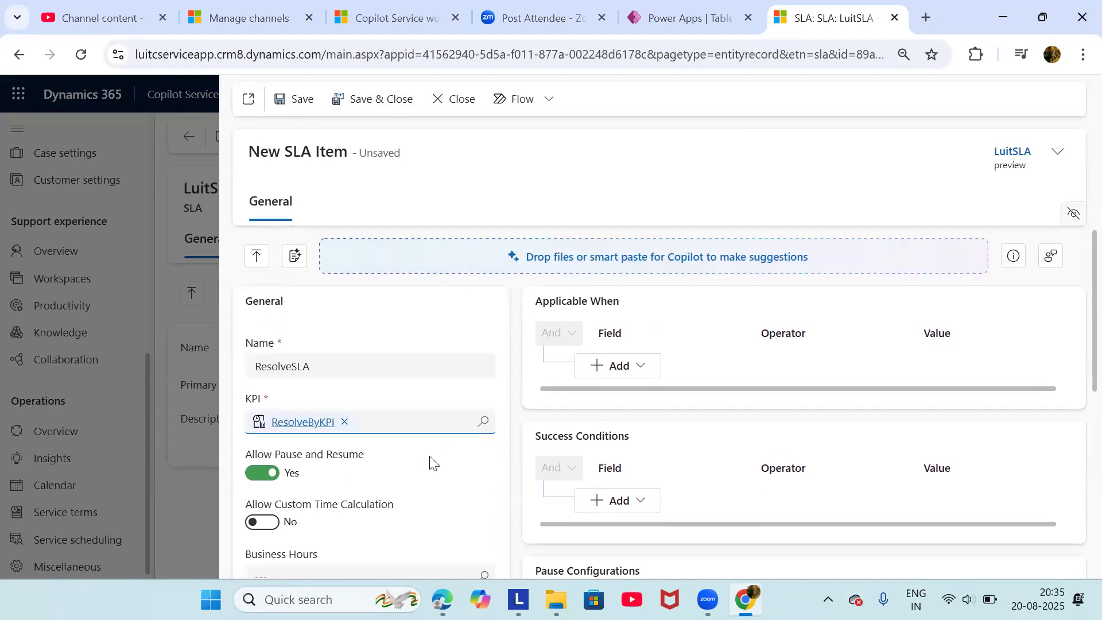
Add an Applicable When condition to ResolveSLA requiring First Response Sent (Case) to equal Yes
{"action": "left_click", "coordinate": [640, 373]}
{"action": "right_click", "coordinate": [642, 390]}
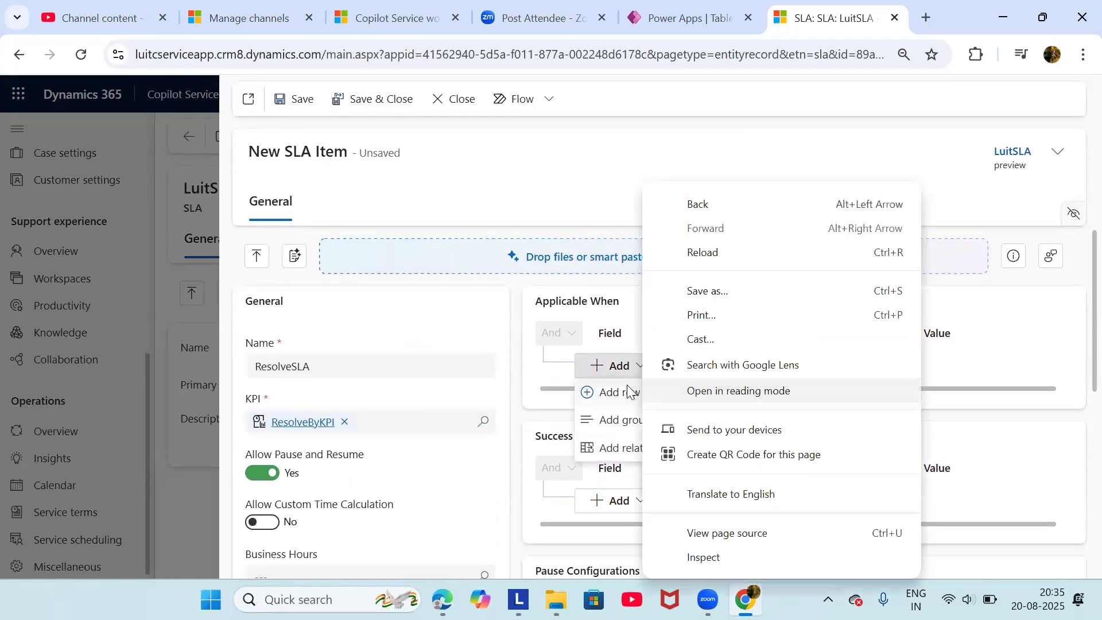
{"action": "left_click", "coordinate": [634, 391]}
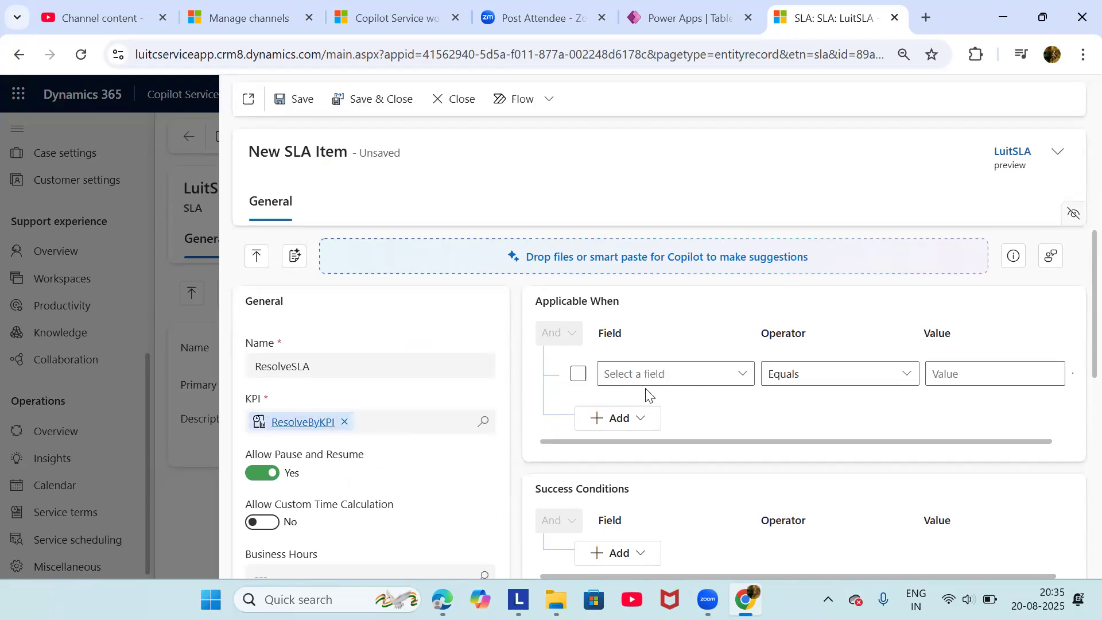
{"action": "left_click", "coordinate": [740, 379]}
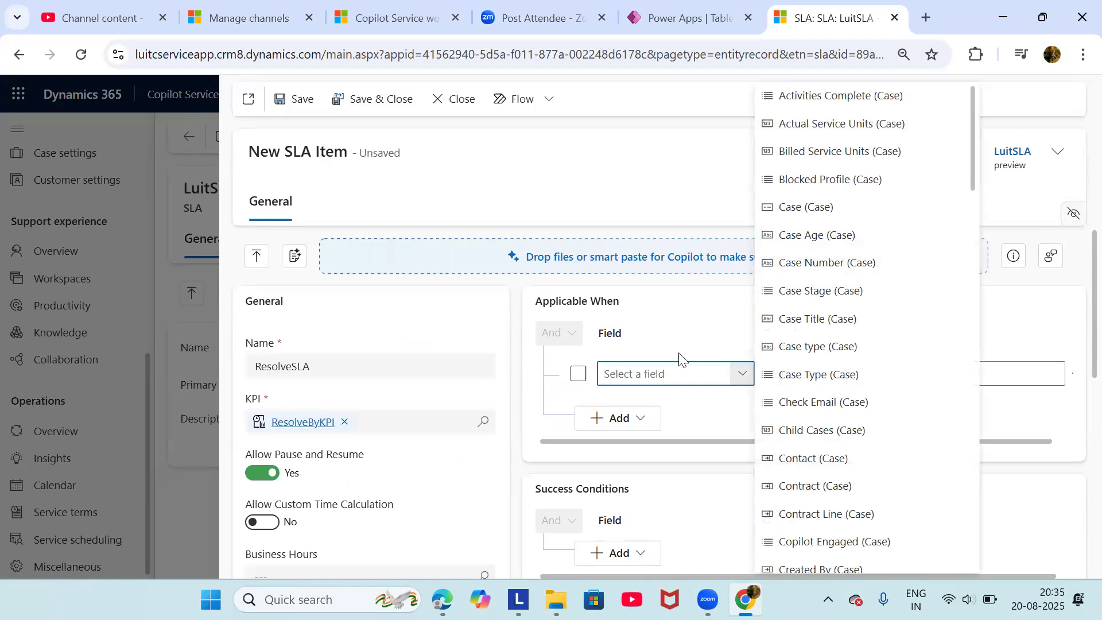
{"action": "scroll", "coordinate": [869, 386], "scroll_direction": "down", "scroll_amount": 1}
{"action": "scroll", "coordinate": [869, 385], "scroll_direction": "down", "scroll_amount": 1}
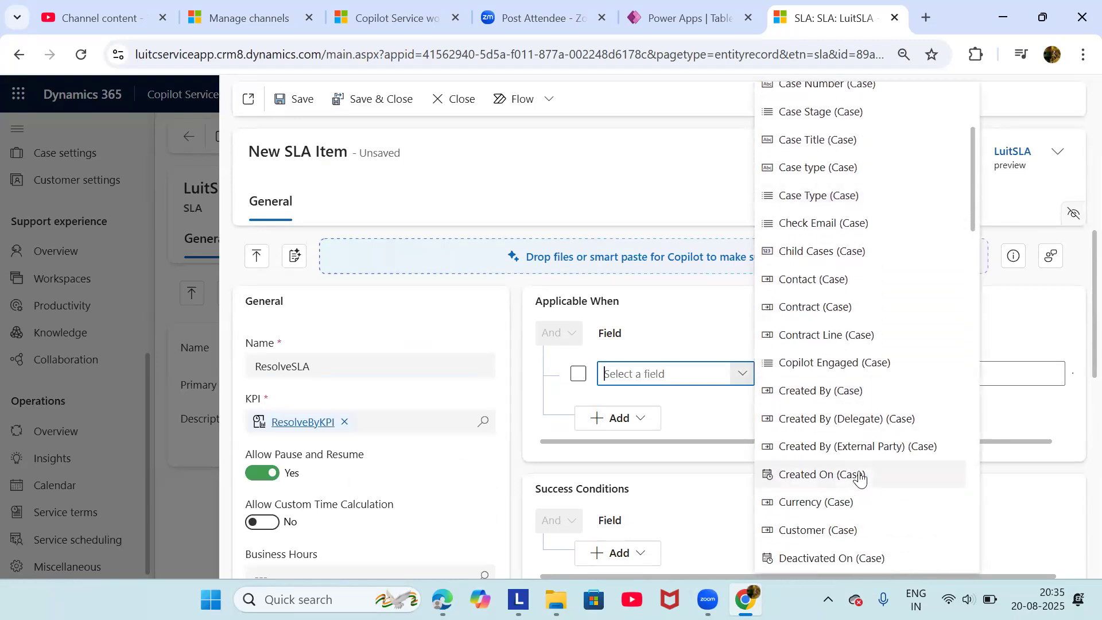
{"action": "scroll", "coordinate": [858, 481], "scroll_direction": "down", "scroll_amount": 3}
{"action": "scroll", "coordinate": [859, 478], "scroll_direction": "down", "scroll_amount": 8}
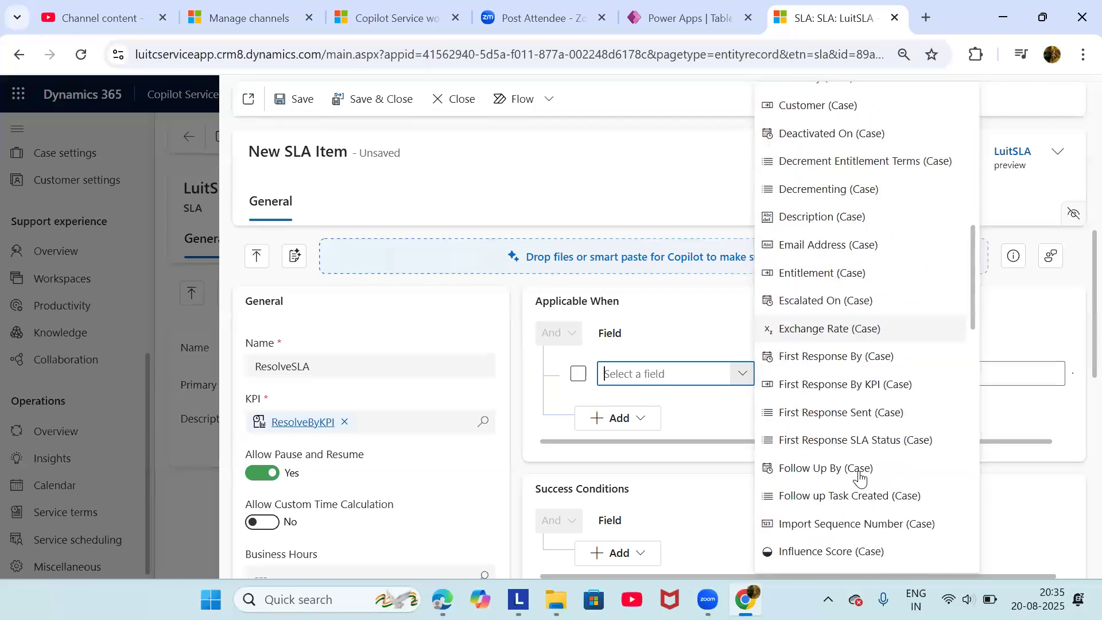
{"action": "scroll", "coordinate": [859, 477], "scroll_direction": "down", "scroll_amount": 6}
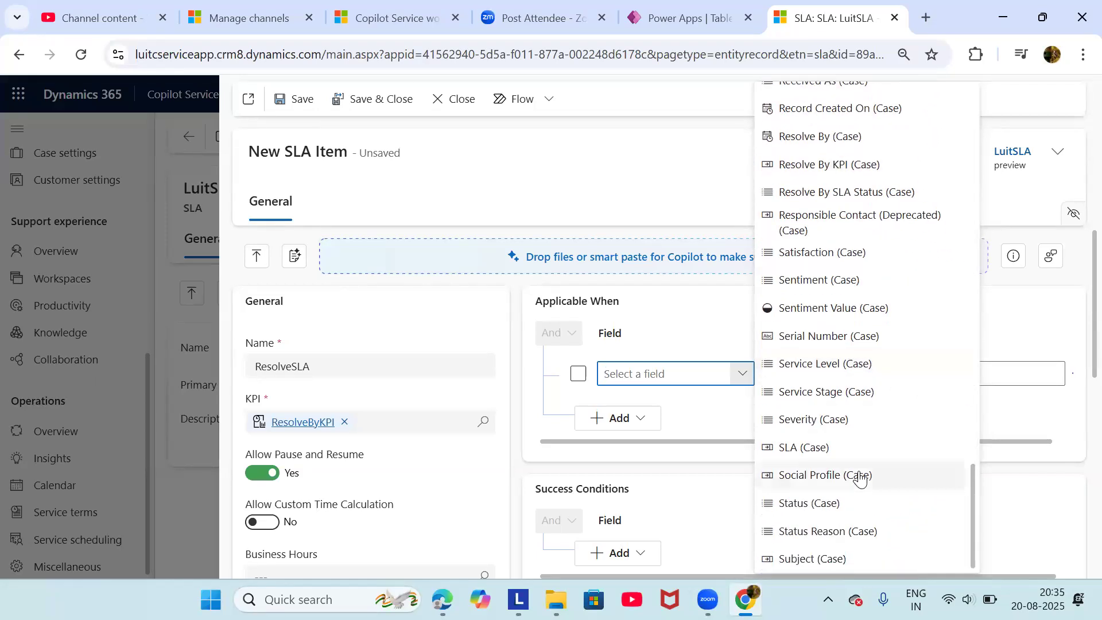
{"action": "scroll", "coordinate": [859, 477], "scroll_direction": "up", "scroll_amount": 6}
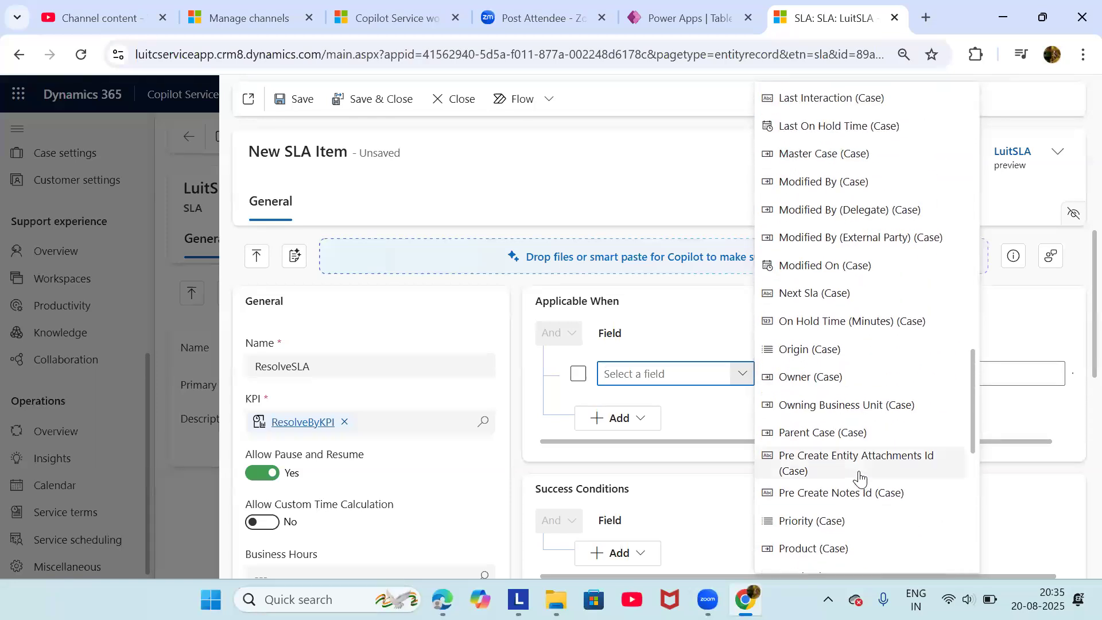
{"action": "scroll", "coordinate": [860, 478], "scroll_direction": "up", "scroll_amount": 6}
{"action": "scroll", "coordinate": [859, 477], "scroll_direction": "up", "scroll_amount": 1}
{"action": "scroll", "coordinate": [859, 477], "scroll_direction": "down", "scroll_amount": 2}
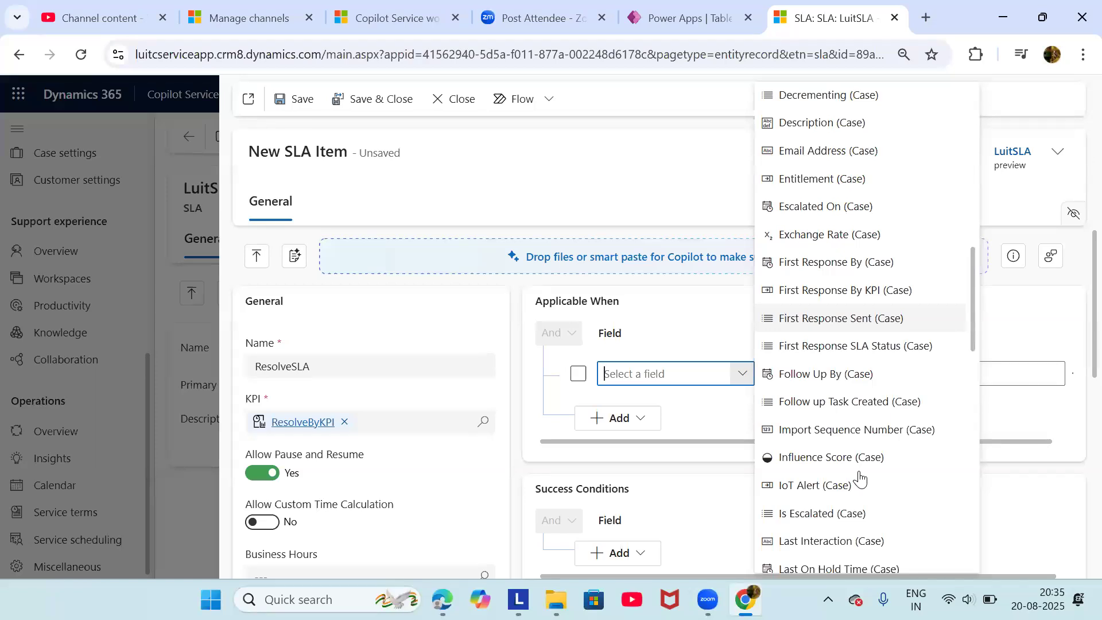
{"action": "scroll", "coordinate": [859, 480], "scroll_direction": "up", "scroll_amount": 1}
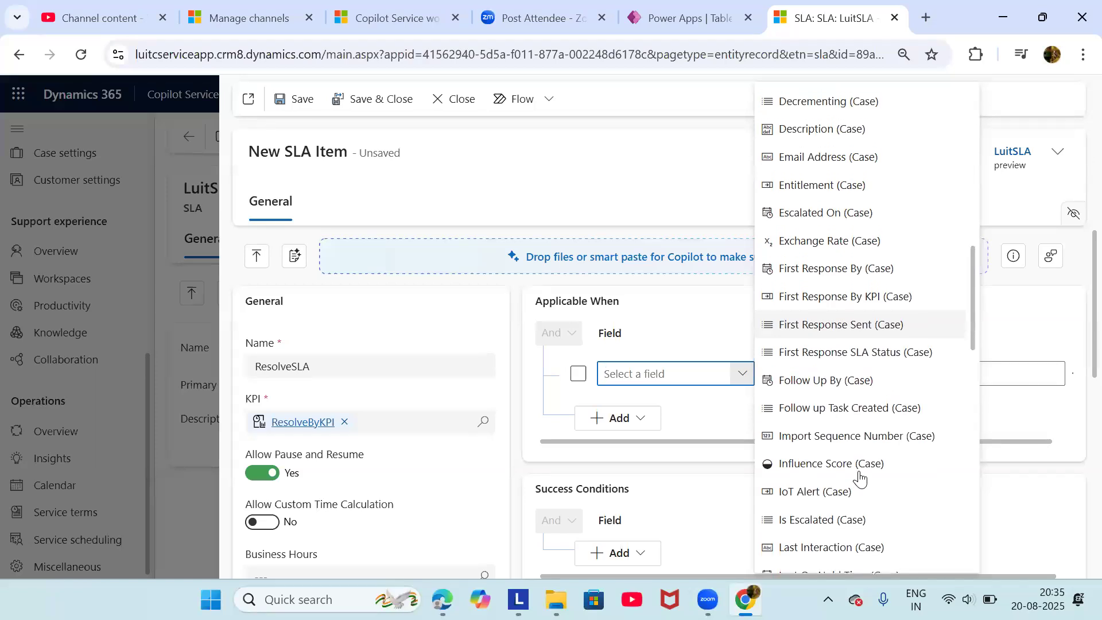
{"action": "left_click", "coordinate": [843, 327]}
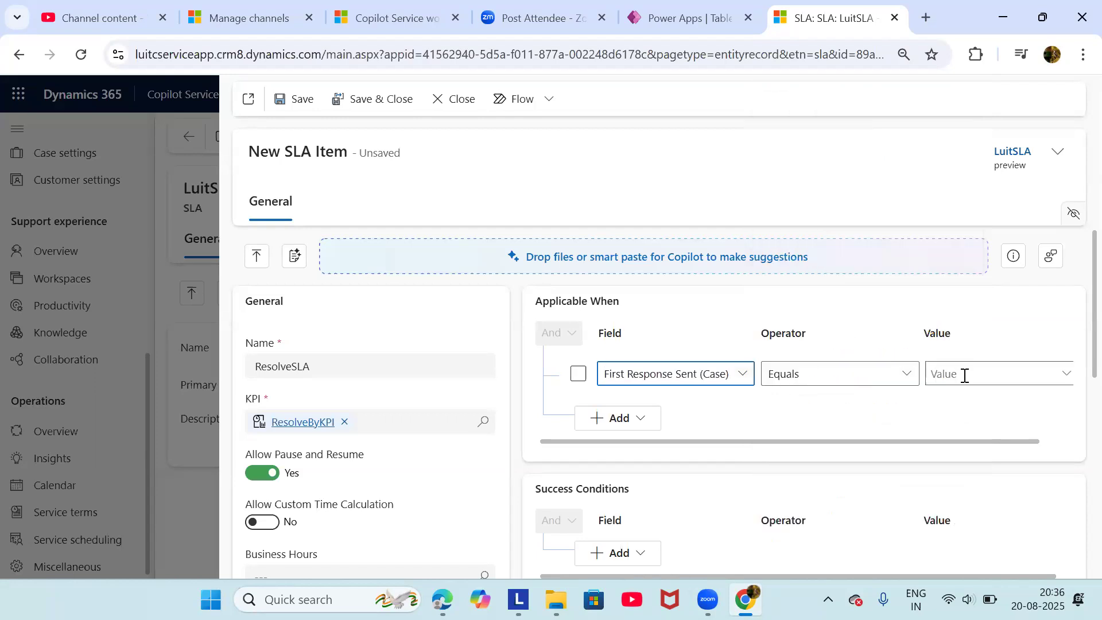
{"action": "left_click", "coordinate": [964, 375]}
{"action": "left_click", "coordinate": [949, 423]}
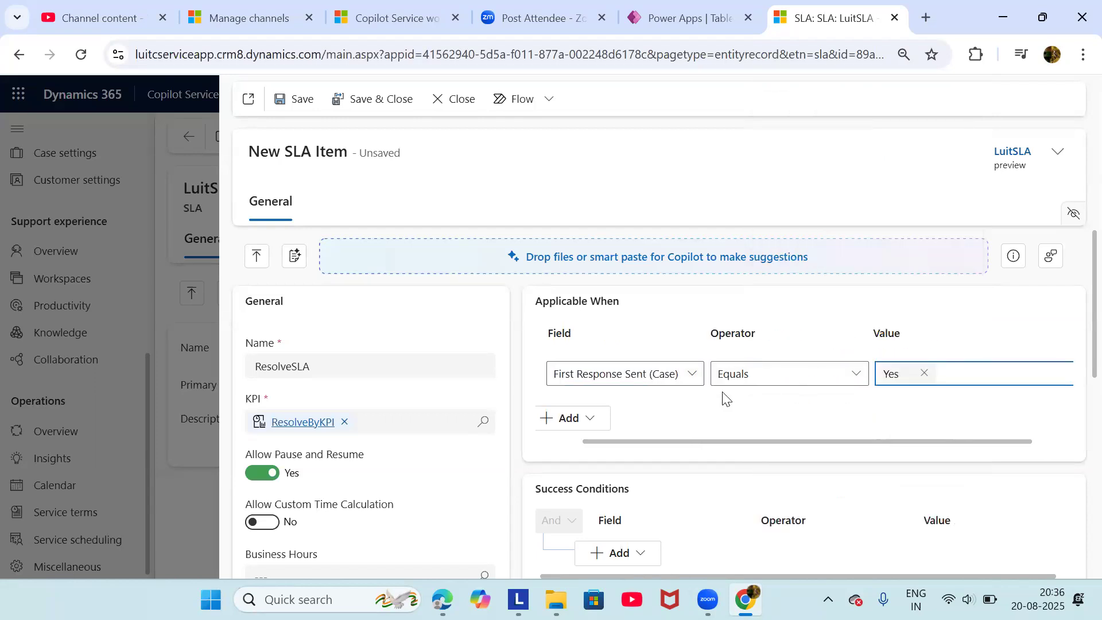
Add a row to ResolveSLA's Success Conditions and browse the available case fields for it
{"action": "scroll", "coordinate": [726, 400], "scroll_direction": "down", "scroll_amount": 1}
{"action": "scroll", "coordinate": [726, 400], "scroll_direction": "left", "scroll_amount": 1}
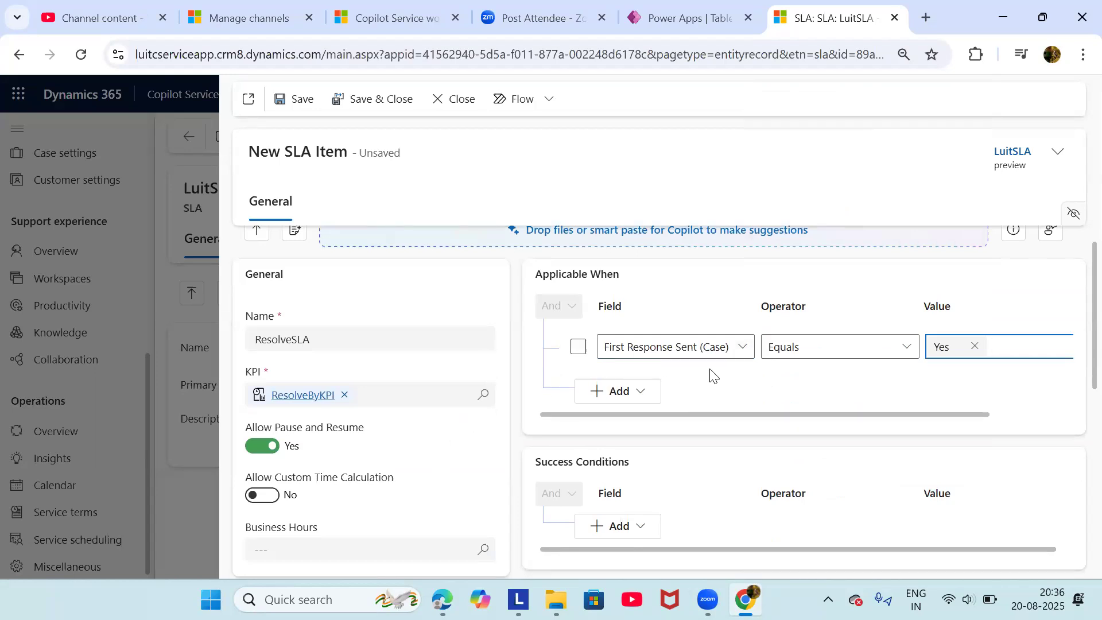
{"action": "scroll", "coordinate": [713, 374], "scroll_direction": "down", "scroll_amount": 1}
{"action": "scroll", "coordinate": [625, 497], "scroll_direction": "right", "scroll_amount": 1}
{"action": "left_click", "coordinate": [621, 499]}
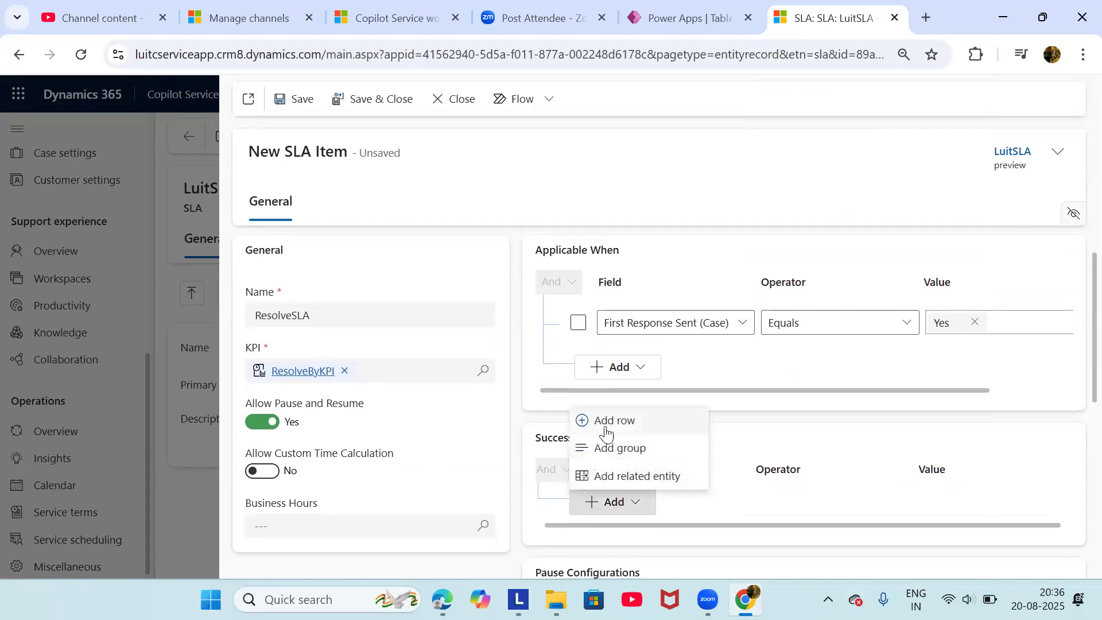
{"action": "left_click", "coordinate": [606, 427]}
{"action": "right_click", "coordinate": [728, 505]}
{"action": "left_click", "coordinate": [727, 505]}
{"action": "left_click", "coordinate": [729, 510]}
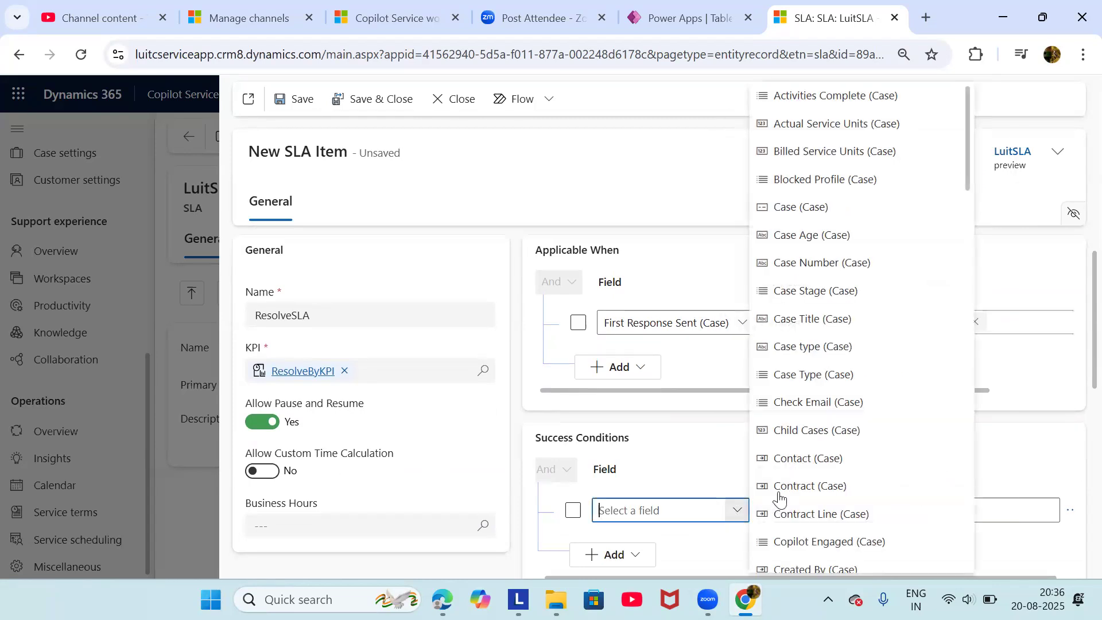
{"action": "scroll", "coordinate": [917, 490], "scroll_direction": "down", "scroll_amount": 2}
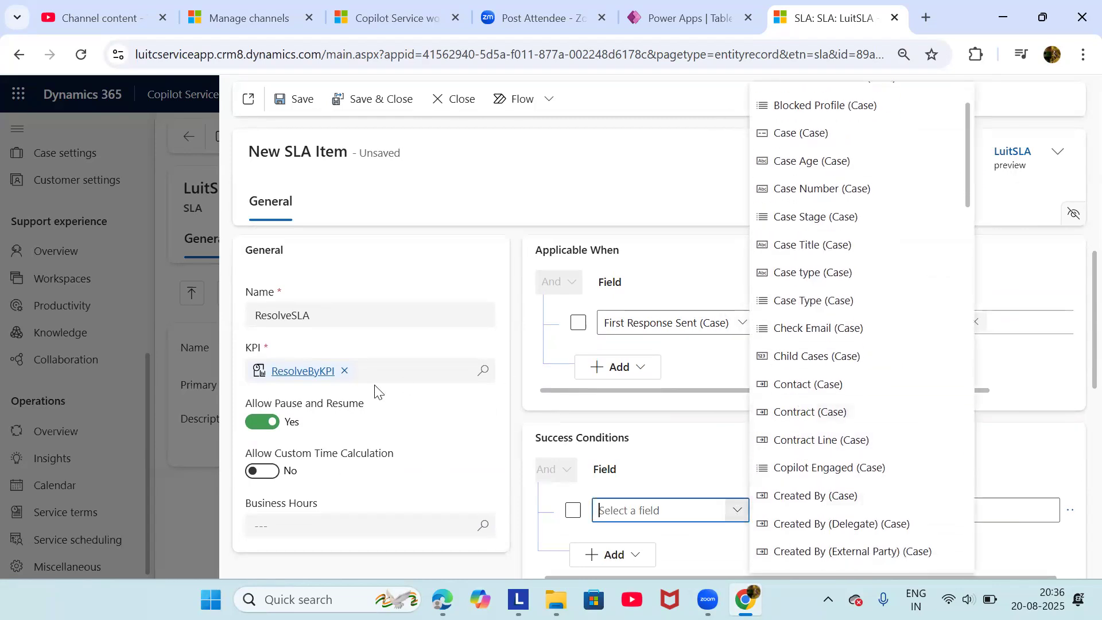
Set the SLA item's success condition to Status (Case) equals Resolved
{"action": "scroll", "coordinate": [875, 405], "scroll_direction": "down", "scroll_amount": 10}
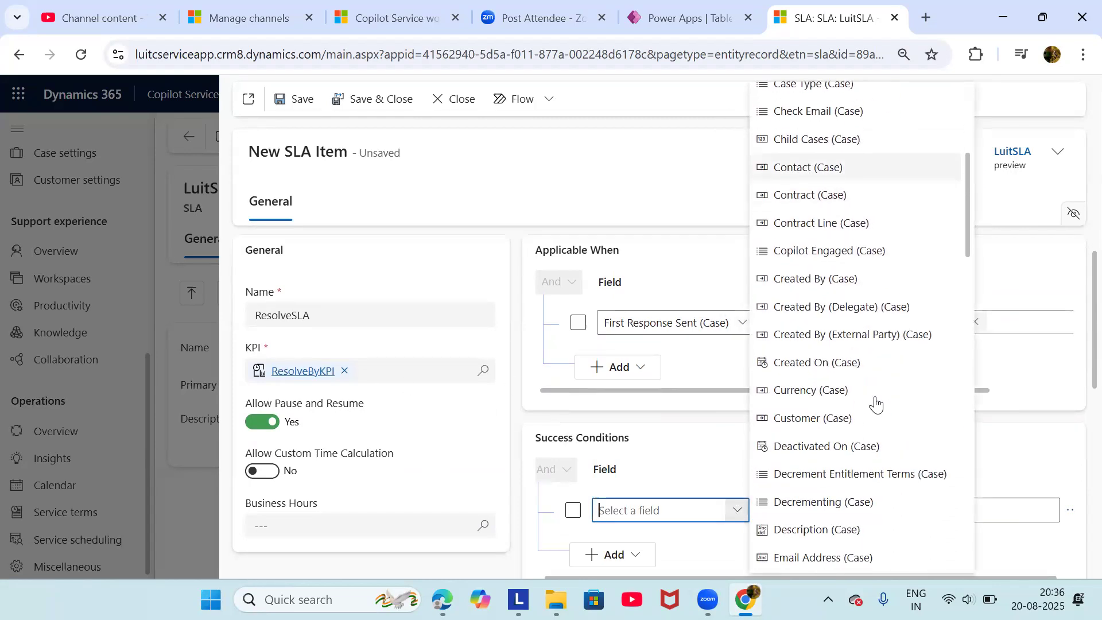
{"action": "scroll", "coordinate": [876, 404], "scroll_direction": "down", "scroll_amount": 7}
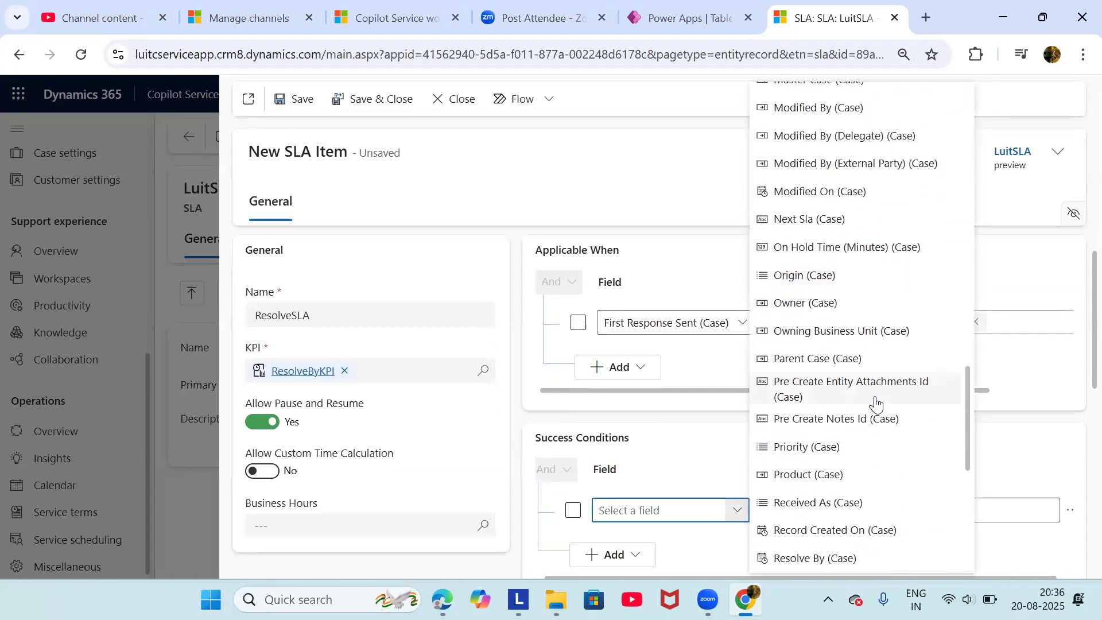
{"action": "scroll", "coordinate": [876, 405], "scroll_direction": "down", "scroll_amount": 2}
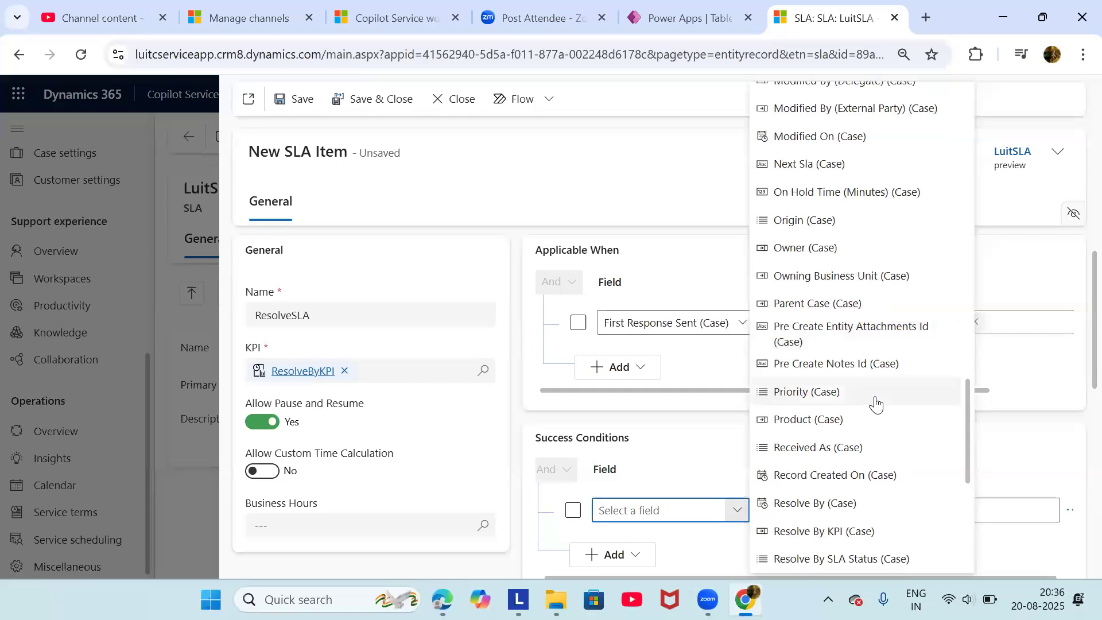
{"action": "scroll", "coordinate": [875, 405], "scroll_direction": "down", "scroll_amount": 6}
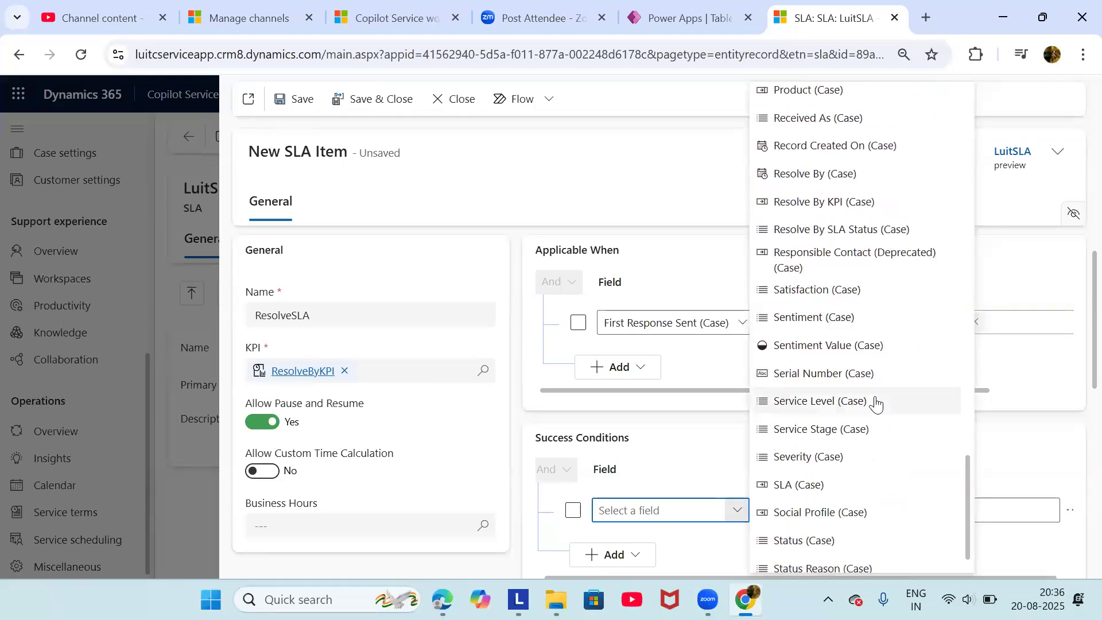
{"action": "left_click", "coordinate": [859, 505]}
{"action": "left_click", "coordinate": [954, 511]}
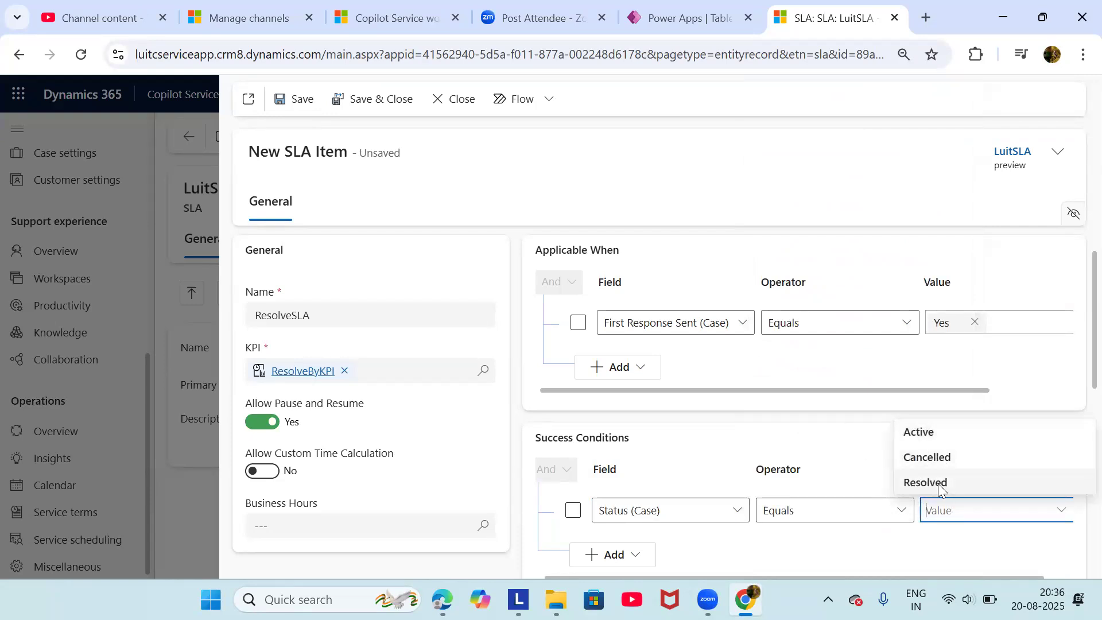
{"action": "left_click", "coordinate": [936, 485]}
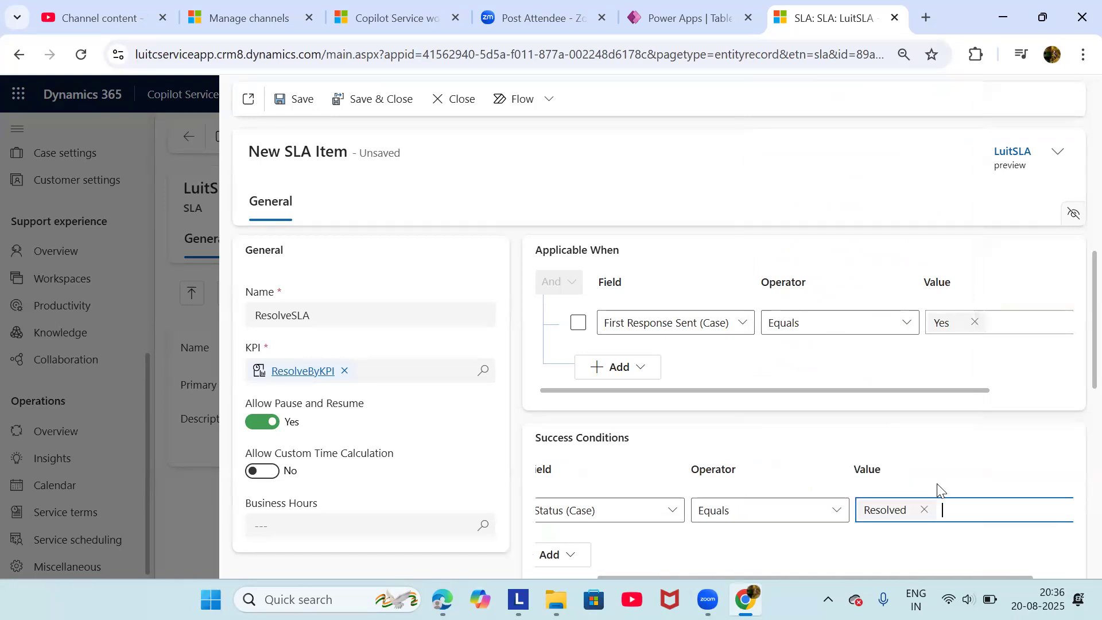
Set the ResolveSLA item to warn after 1 hour and fail after 2 hours
{"action": "scroll", "coordinate": [640, 517], "scroll_direction": "down", "scroll_amount": 2}
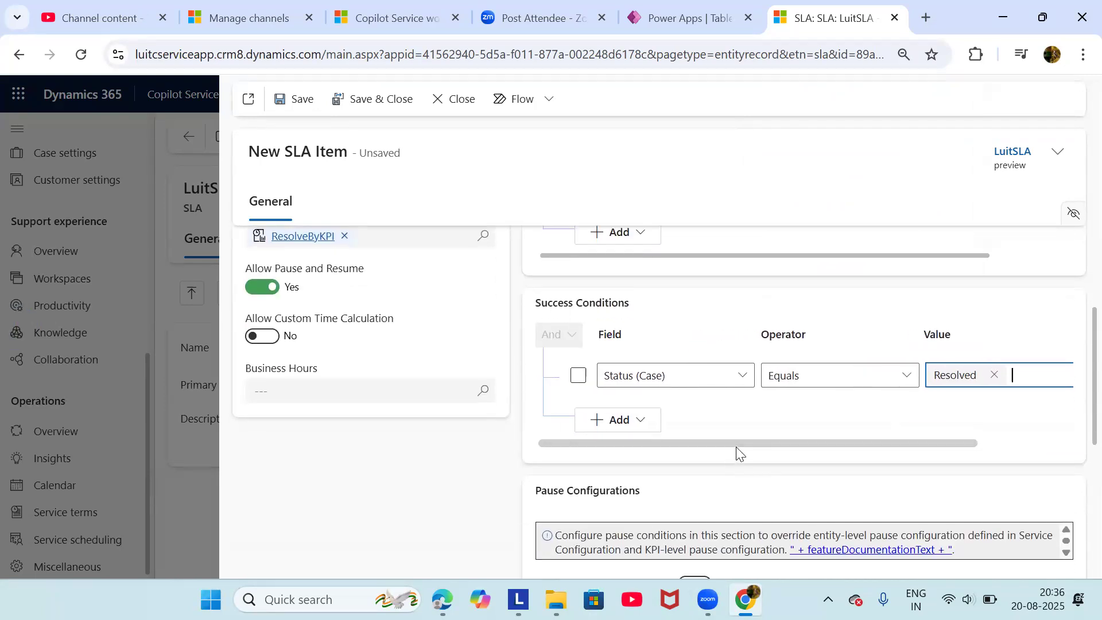
{"action": "scroll", "coordinate": [748, 494], "scroll_direction": "down", "scroll_amount": 2}
{"action": "scroll", "coordinate": [470, 308], "scroll_direction": "up", "scroll_amount": 2}
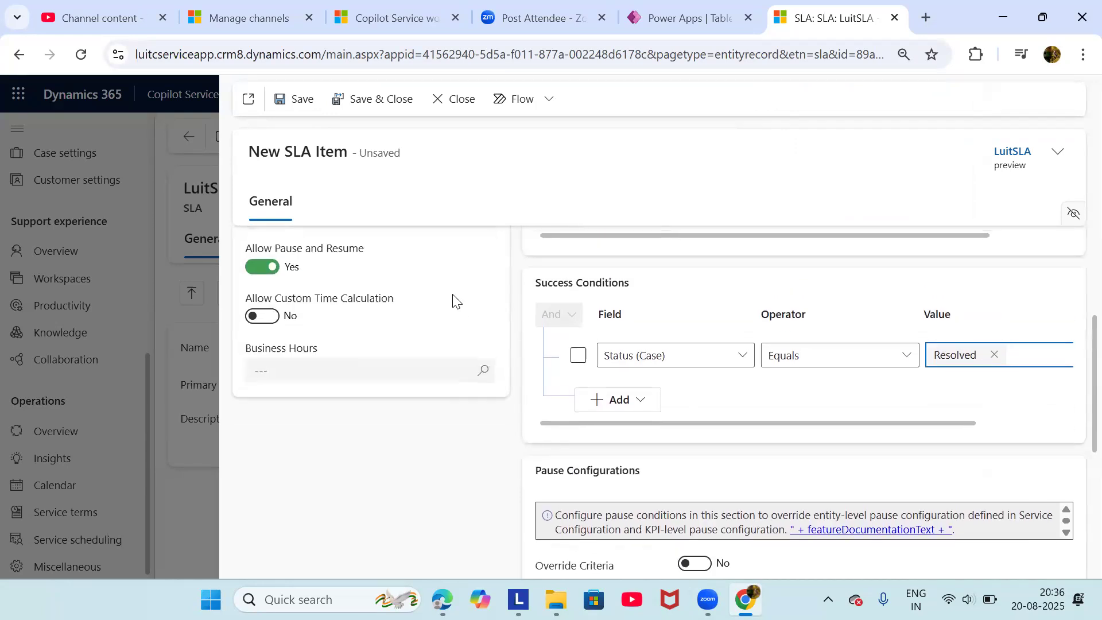
{"action": "scroll", "coordinate": [453, 300], "scroll_direction": "up", "scroll_amount": 2}
{"action": "scroll", "coordinate": [487, 365], "scroll_direction": "down", "scroll_amount": 5}
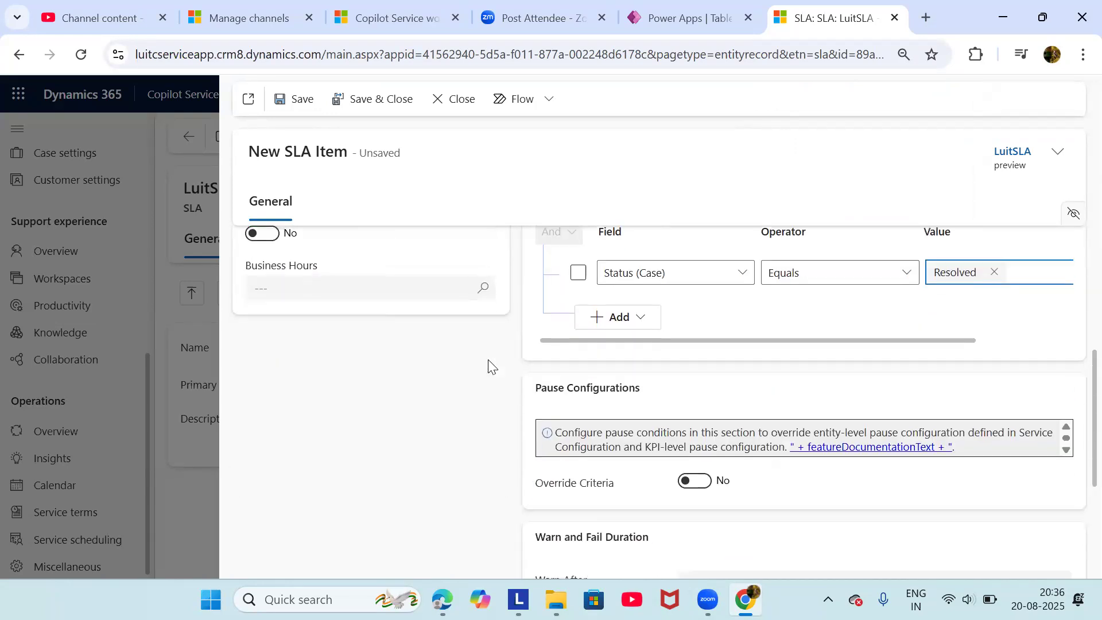
{"action": "left_click", "coordinate": [768, 405]}
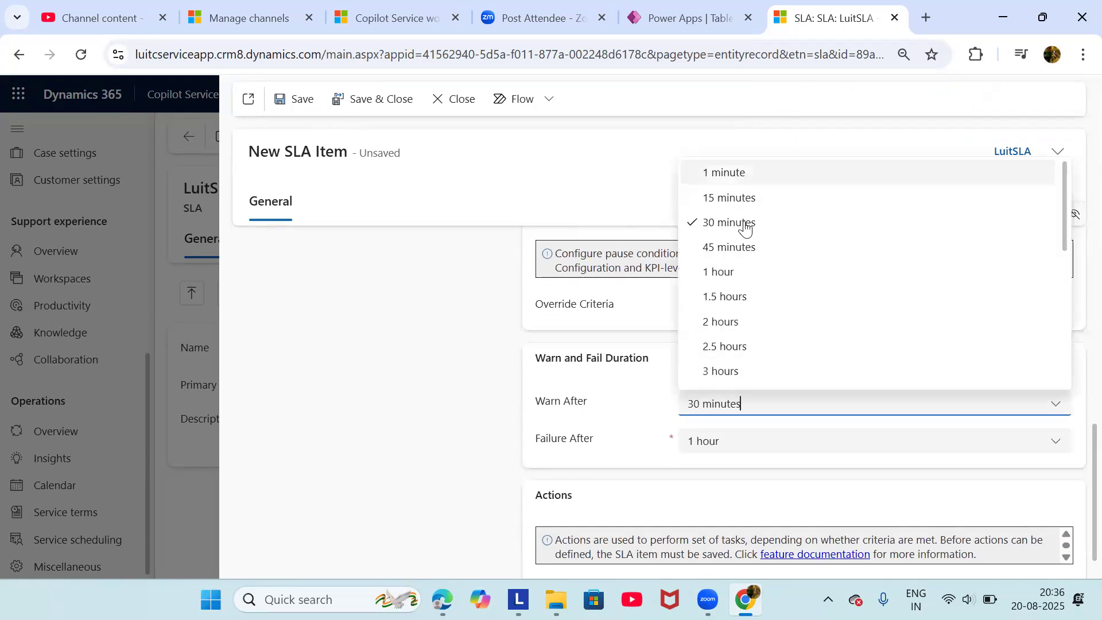
{"action": "left_click", "coordinate": [754, 273]}
{"action": "left_click", "coordinate": [749, 442]}
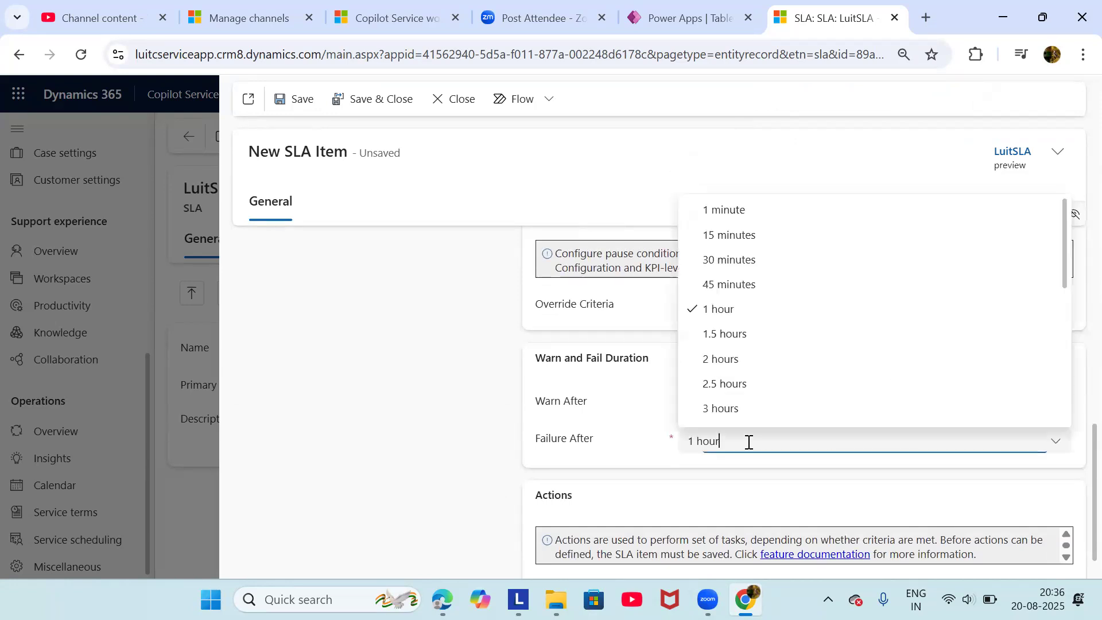
{"action": "left_click", "coordinate": [730, 358]}
Save the ResolveSLA item and close it to return to the LuitSLA record
{"action": "scroll", "coordinate": [752, 481], "scroll_direction": "up", "scroll_amount": 10}
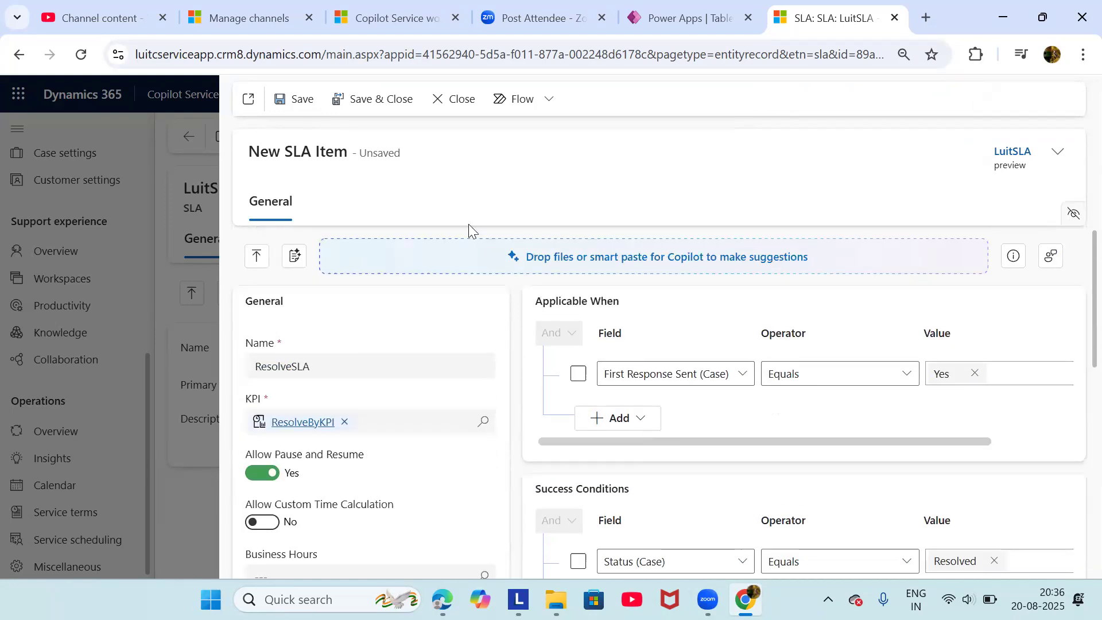
{"action": "left_click", "coordinate": [307, 102]}
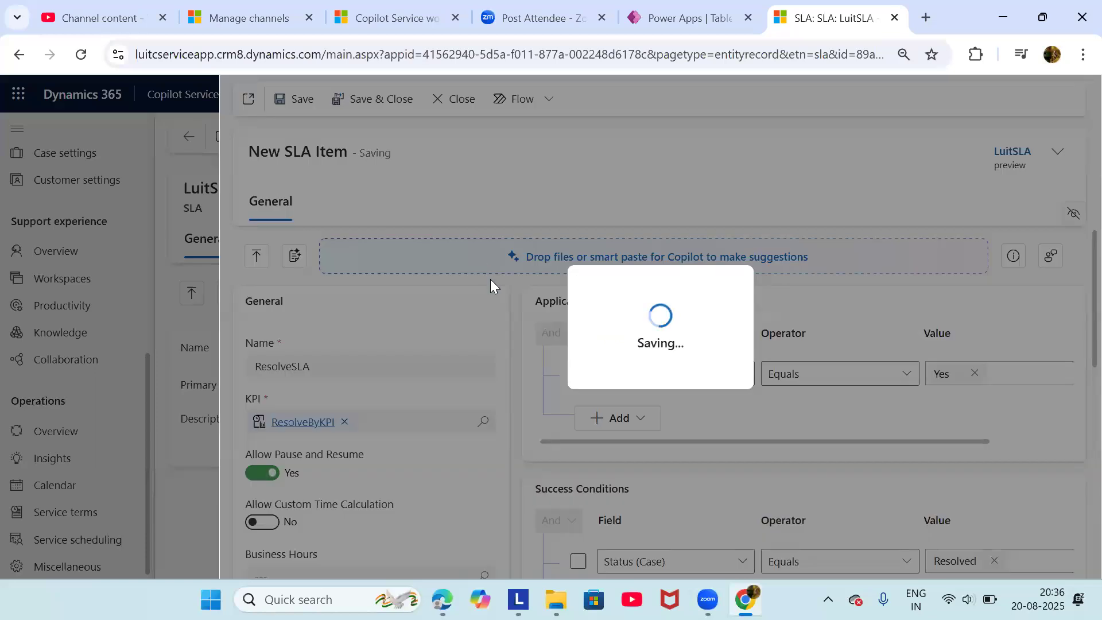
{"action": "right_click", "coordinate": [395, 117]}
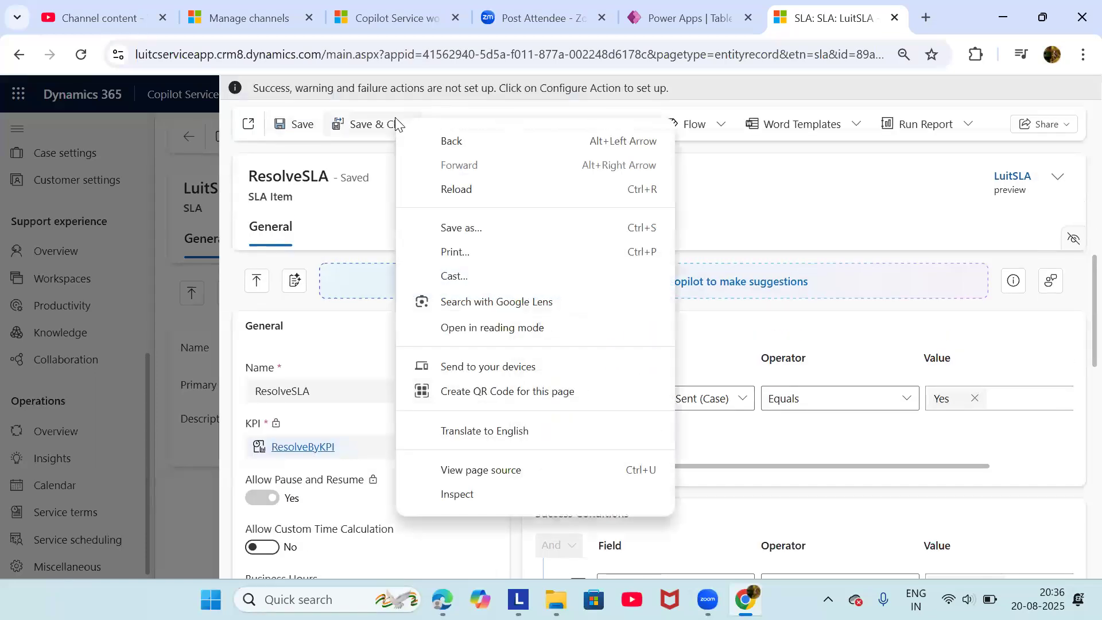
{"action": "left_click", "coordinate": [364, 136]}
{"action": "left_click", "coordinate": [352, 126]}
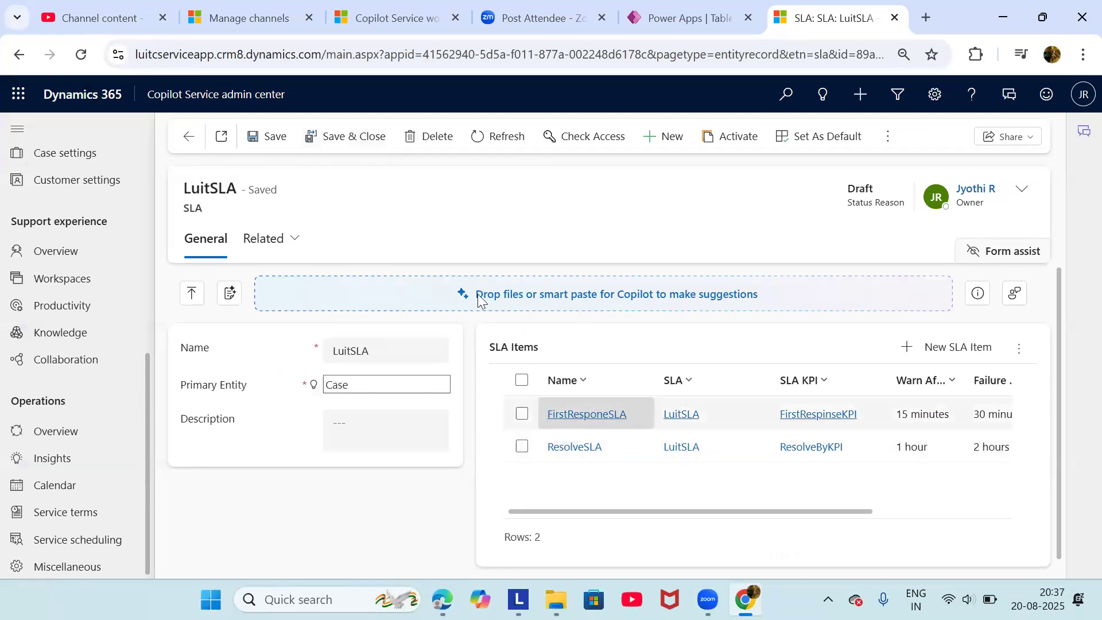
Activate LuitSLA and set it as the default SLA for the Case entity
{"action": "left_click", "coordinate": [728, 141]}
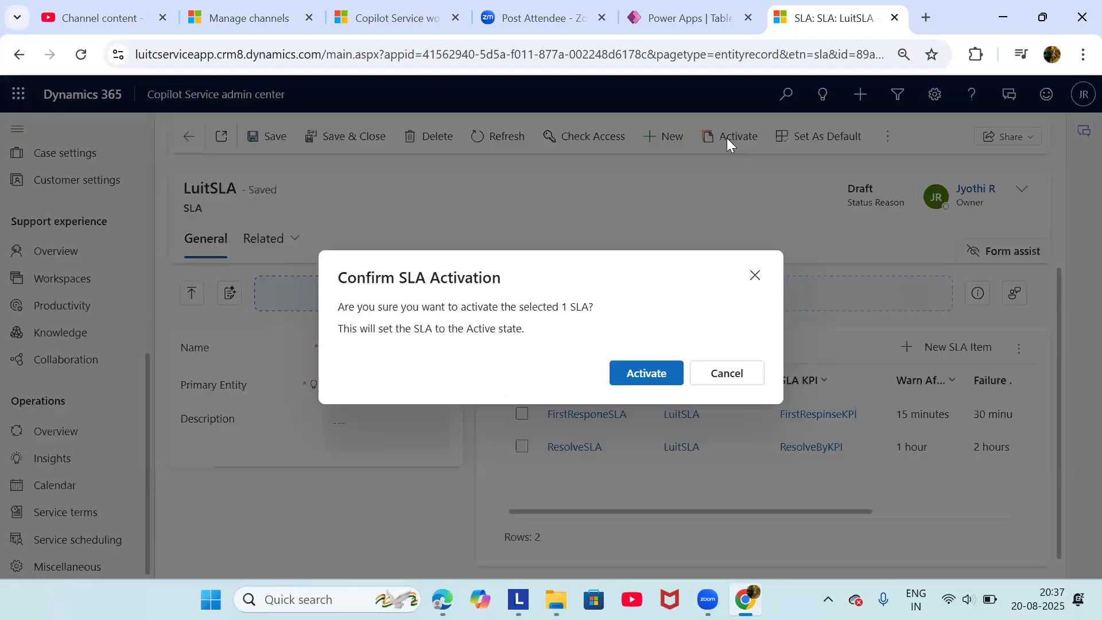
{"action": "left_click", "coordinate": [666, 365]}
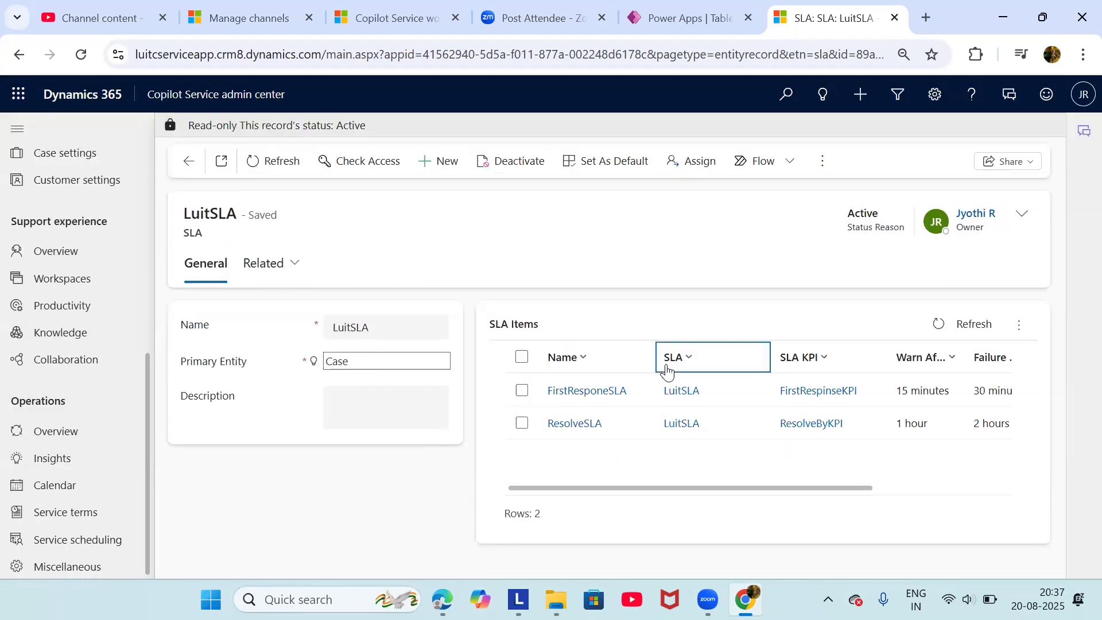
{"action": "left_click", "coordinate": [608, 161]}
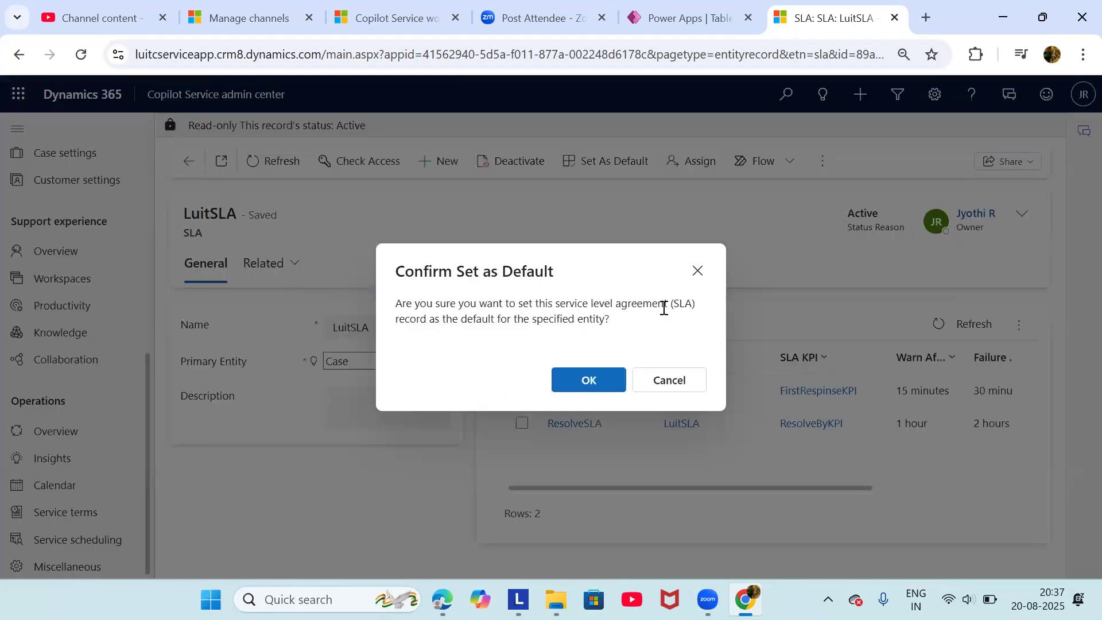
{"action": "left_click", "coordinate": [588, 379]}
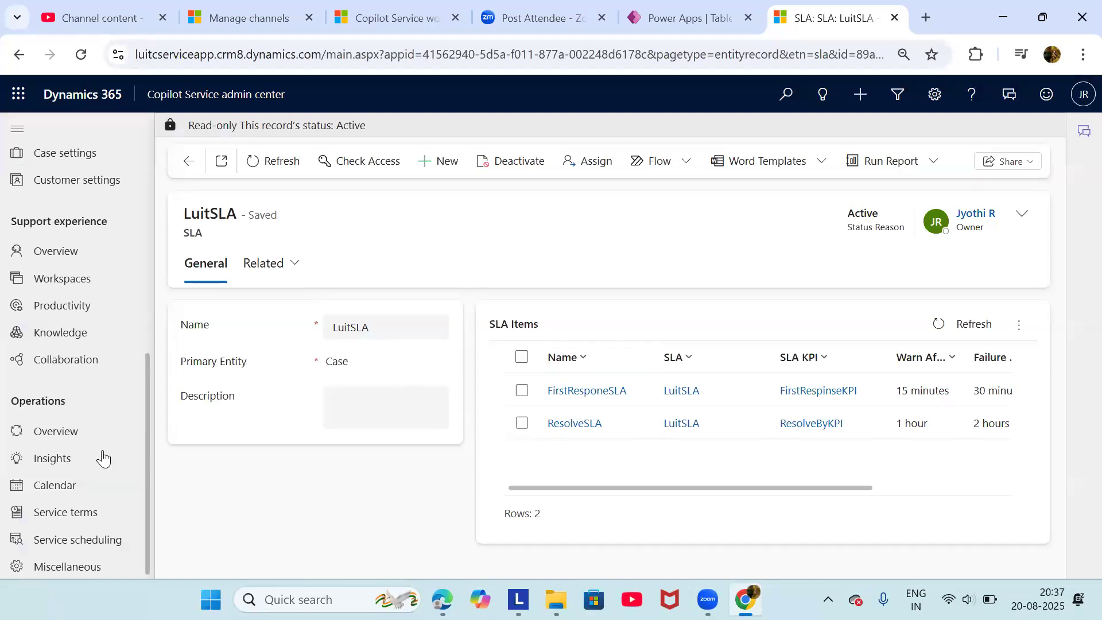
Open the record Entitlement for Test customer from the entitlements in the service terms
{"action": "left_click", "coordinate": [98, 512]}
{"action": "scroll", "coordinate": [731, 437], "scroll_direction": "down", "scroll_amount": 2}
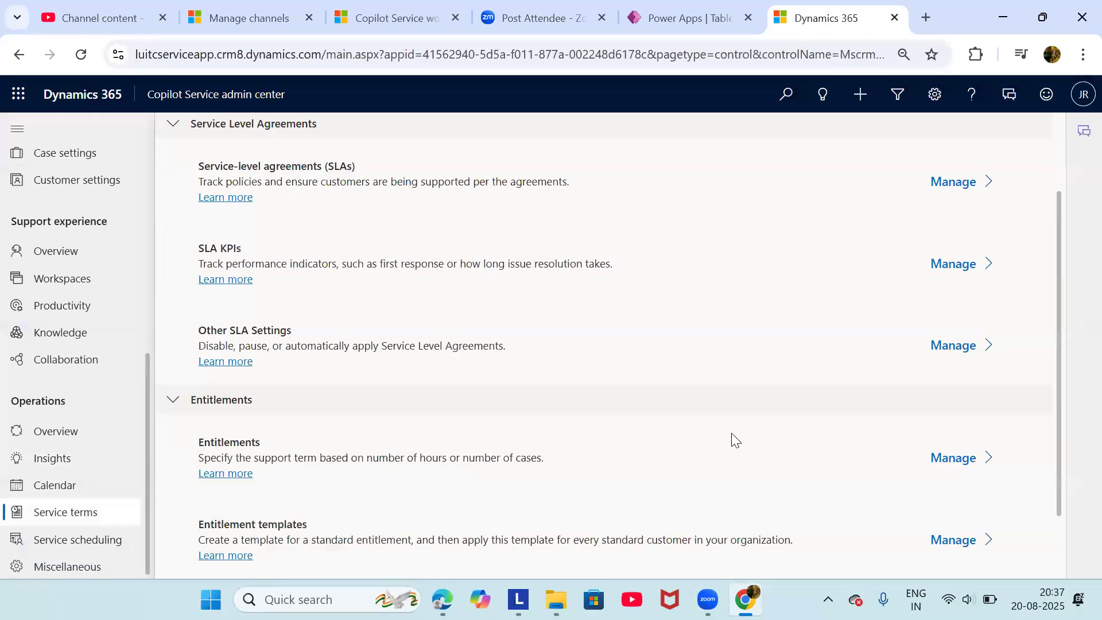
{"action": "left_click", "coordinate": [948, 443]}
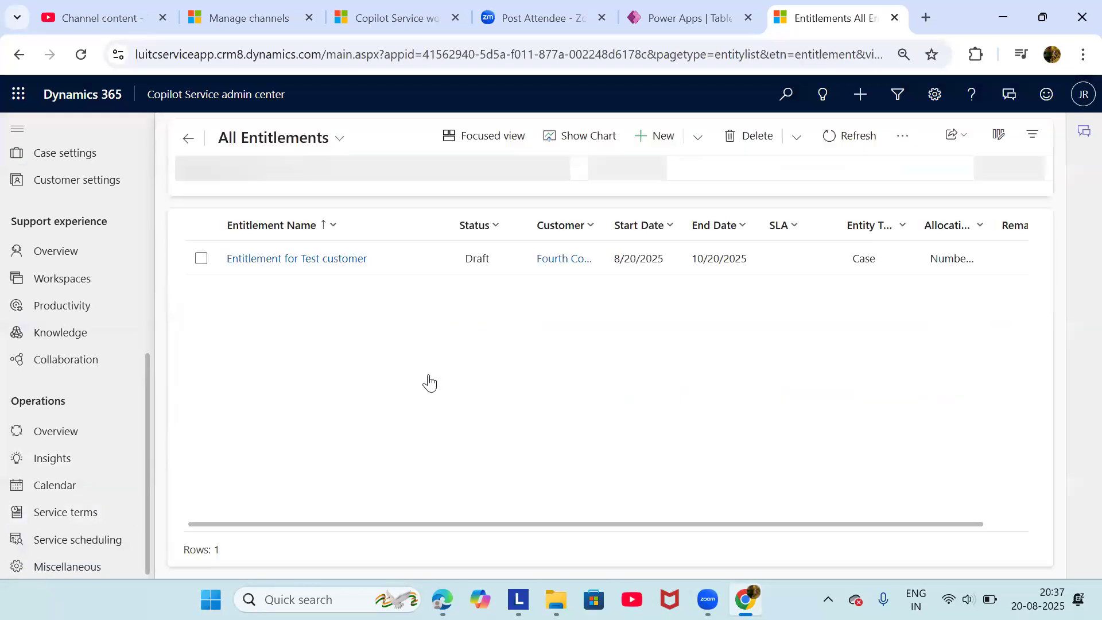
{"action": "left_click", "coordinate": [334, 260]}
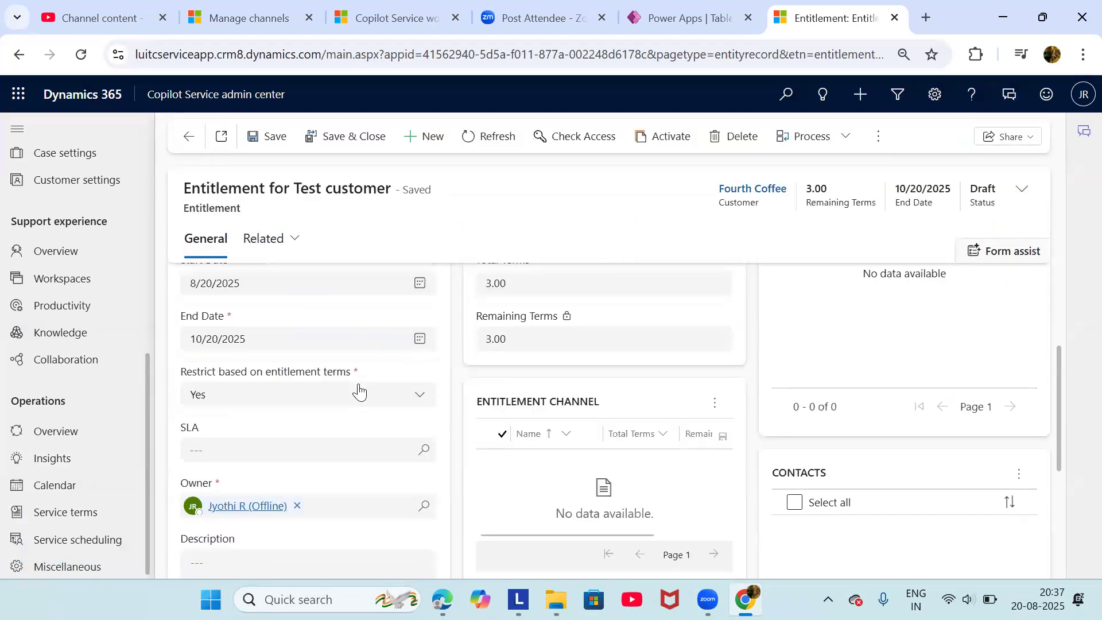
Assign LuitSLA as the entitlement's SLA and save the record
{"action": "scroll", "coordinate": [361, 389], "scroll_direction": "down", "scroll_amount": 1}
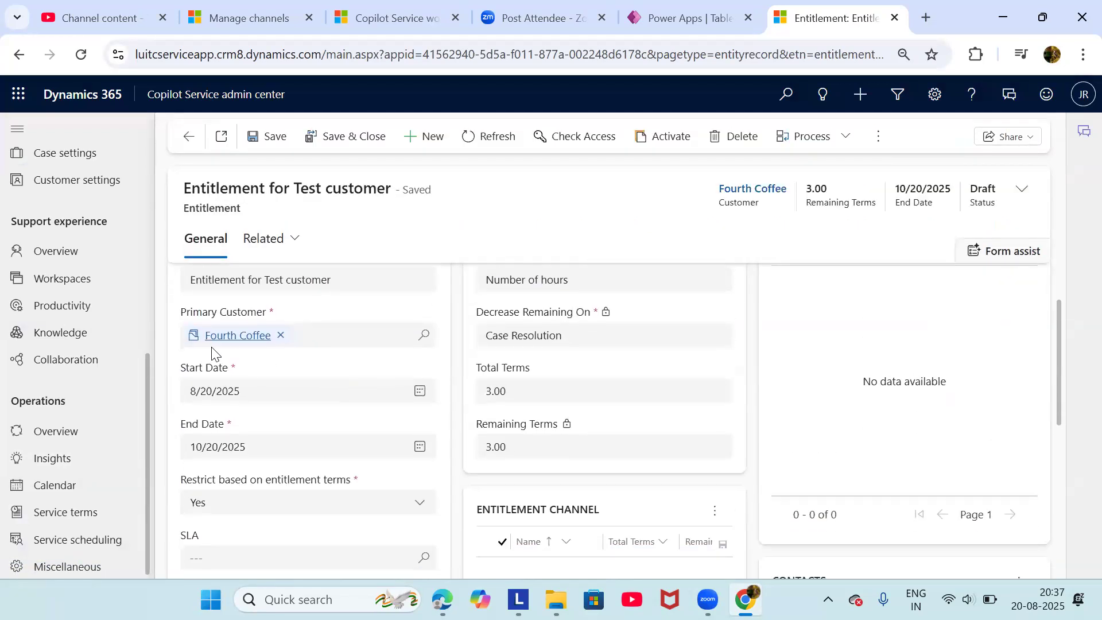
{"action": "scroll", "coordinate": [327, 376], "scroll_direction": "down", "scroll_amount": 1}
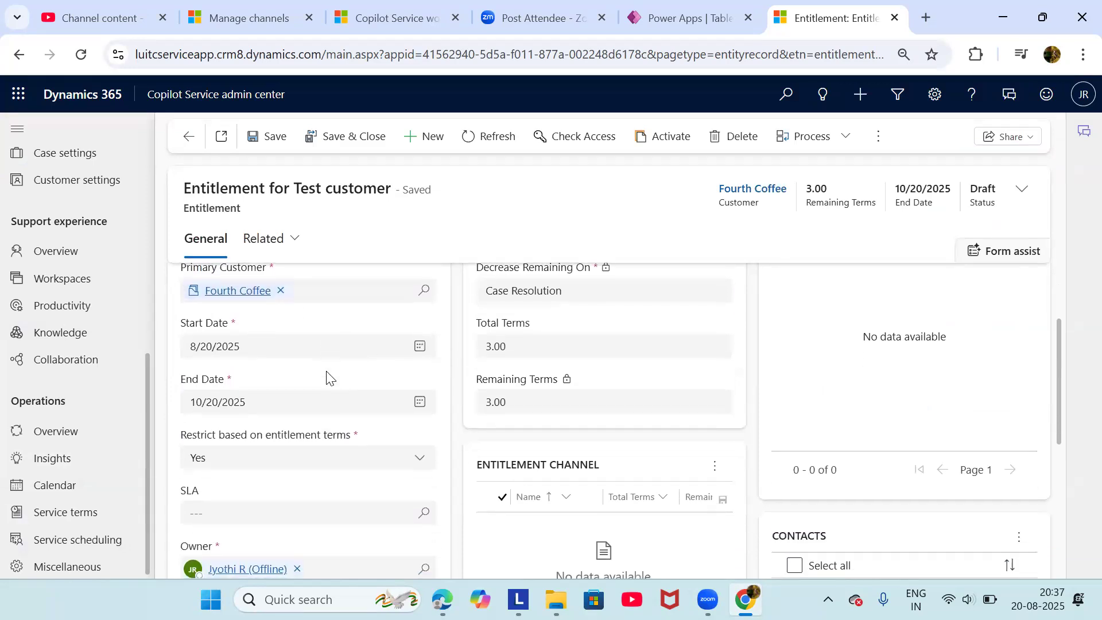
{"action": "left_click", "coordinate": [423, 517]}
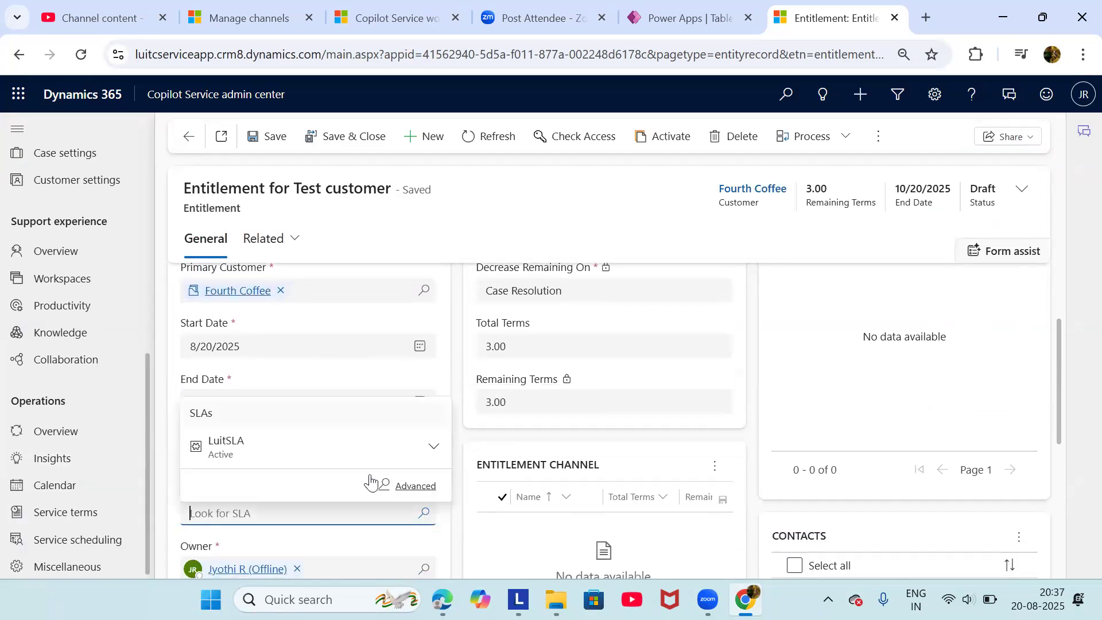
{"action": "left_click", "coordinate": [327, 449]}
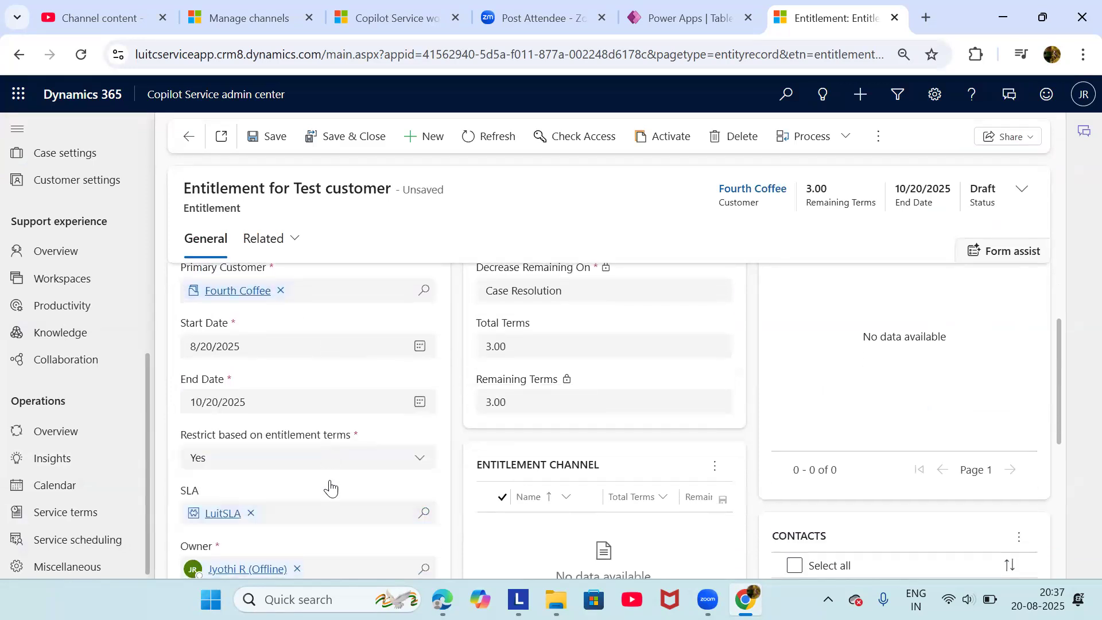
{"action": "left_click", "coordinate": [269, 140]}
{"action": "left_click", "coordinate": [224, 522]}
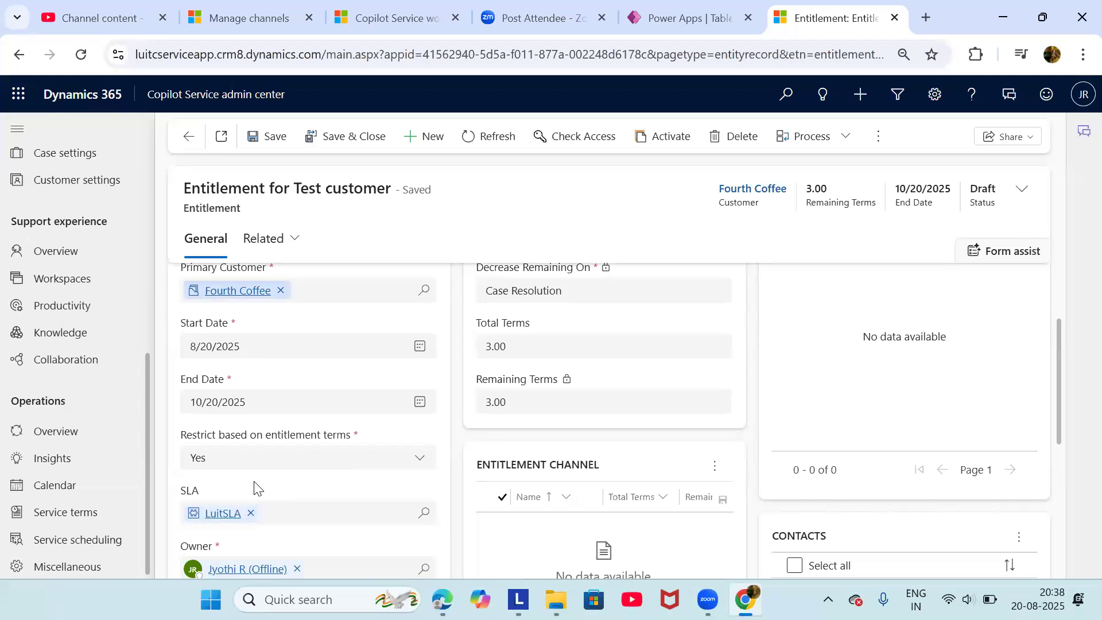
Activate Entitlement for Test customer and set it as the default entitlement
{"action": "scroll", "coordinate": [270, 327], "scroll_direction": "up", "scroll_amount": 1}
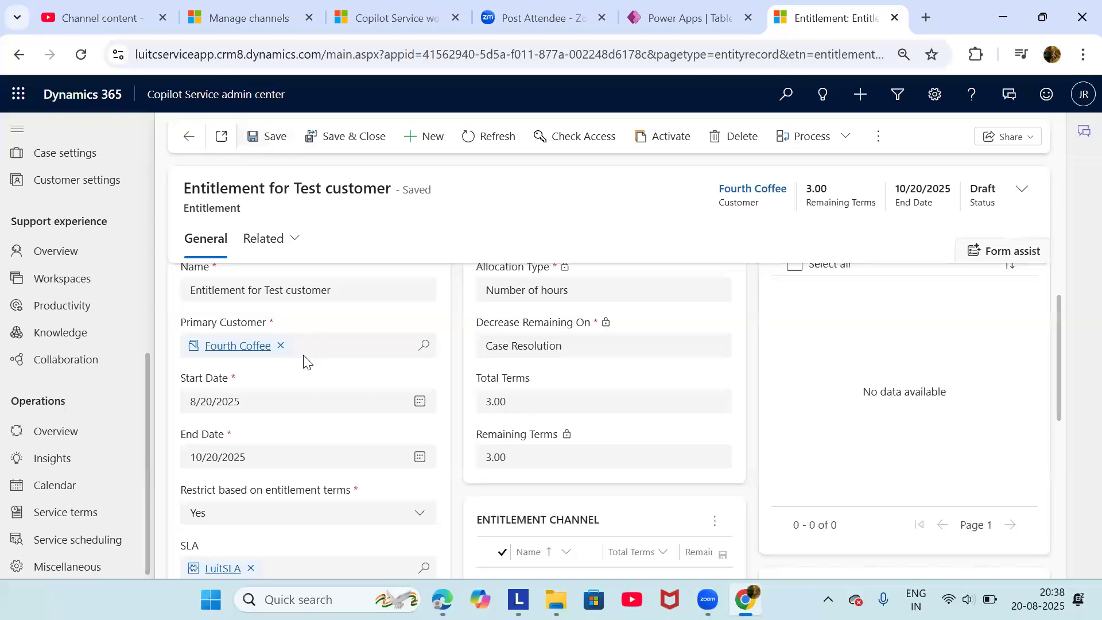
{"action": "scroll", "coordinate": [304, 360], "scroll_direction": "down", "scroll_amount": 1}
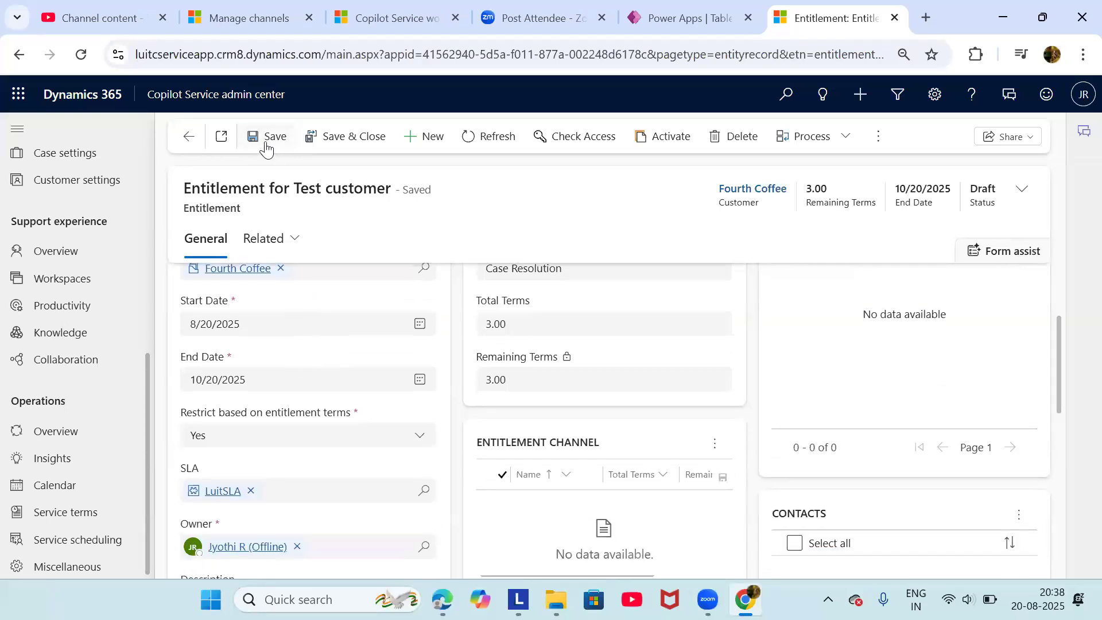
{"action": "left_click", "coordinate": [659, 139]}
{"action": "left_click", "coordinate": [660, 368]}
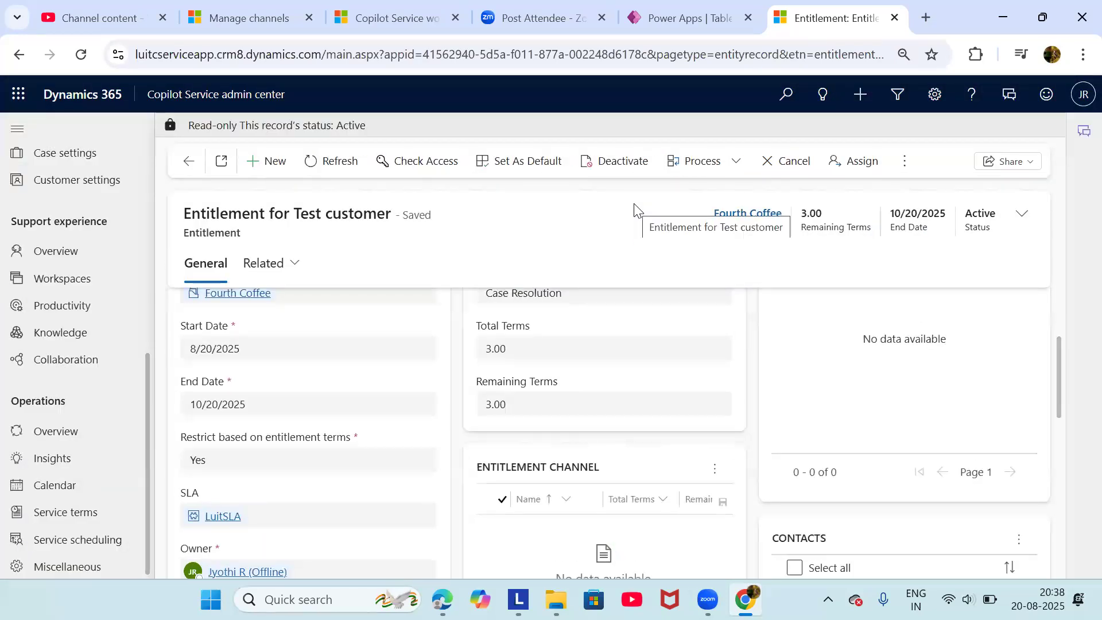
{"action": "left_click", "coordinate": [504, 165]}
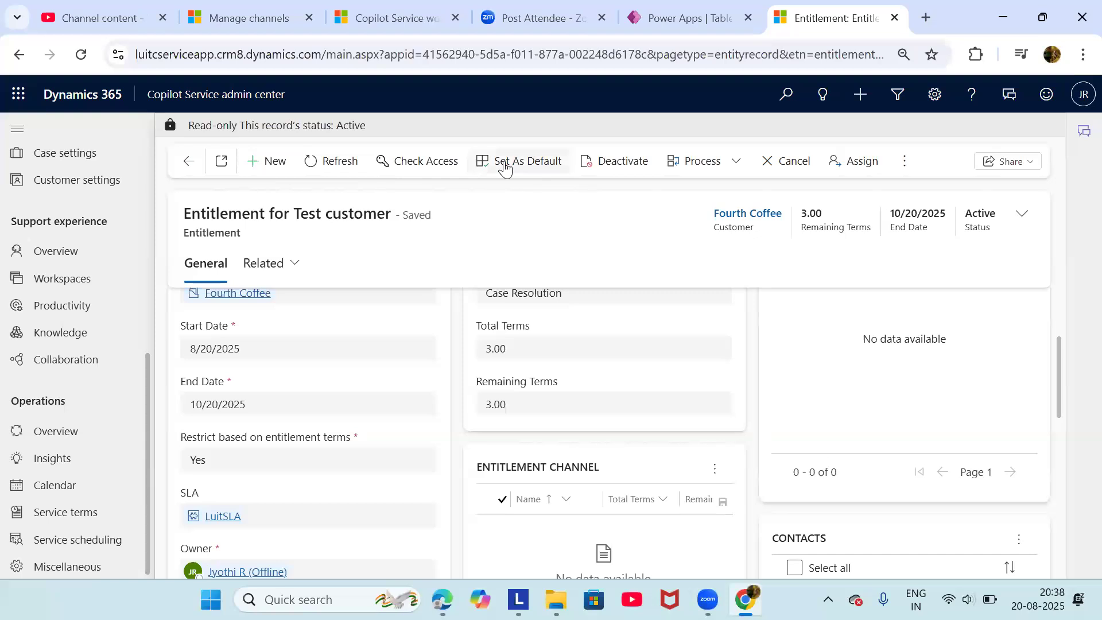
{"action": "left_click", "coordinate": [790, 379]}
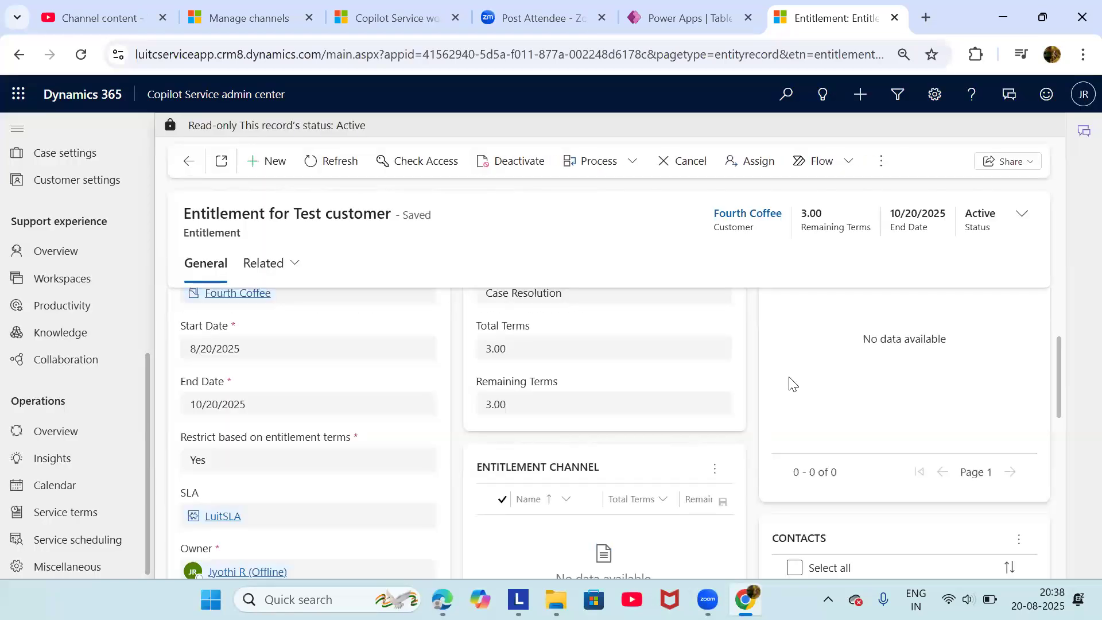
Switch to the Copilot Service workspace and display the cases in the Active Cases view
{"action": "scroll", "coordinate": [434, 389], "scroll_direction": "up", "scroll_amount": 3}
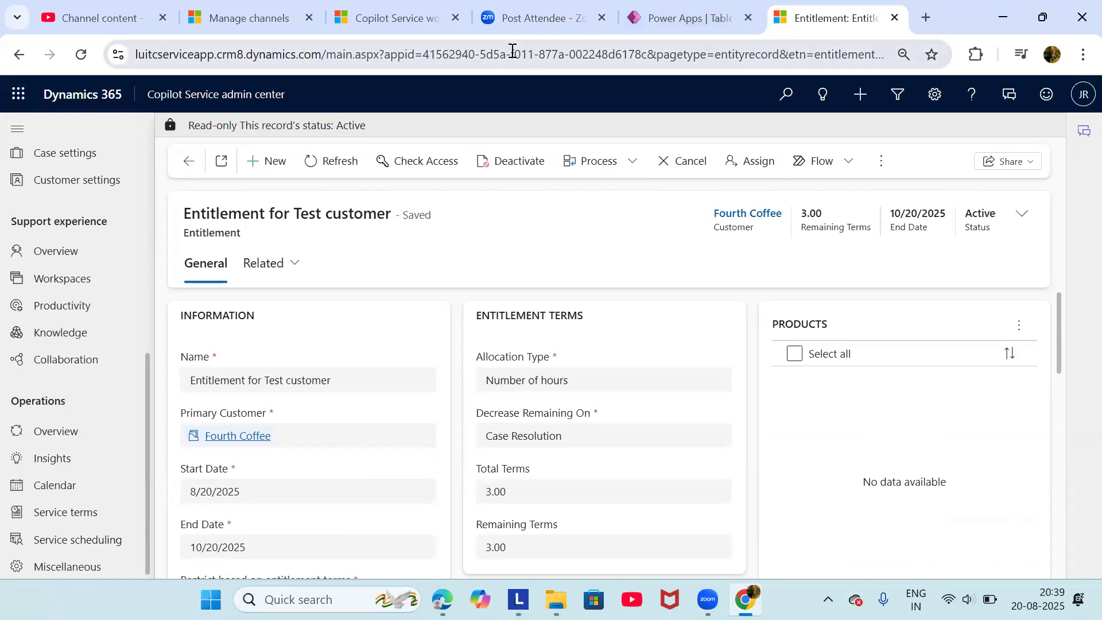
{"action": "left_click", "coordinate": [388, 32]}
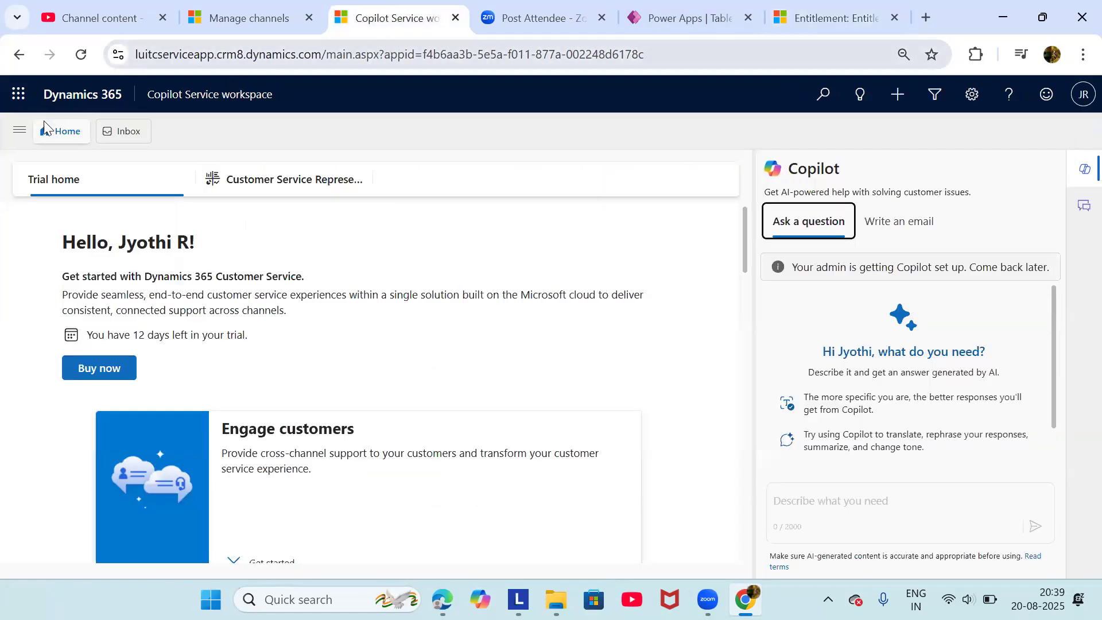
{"action": "left_click", "coordinate": [19, 129]}
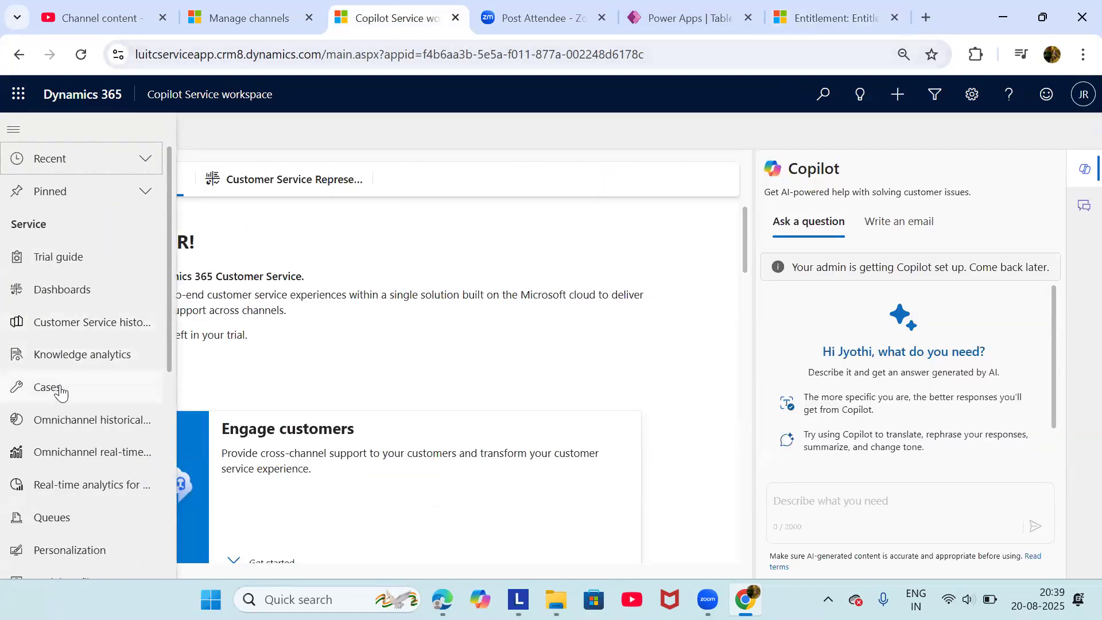
{"action": "left_click", "coordinate": [57, 387]}
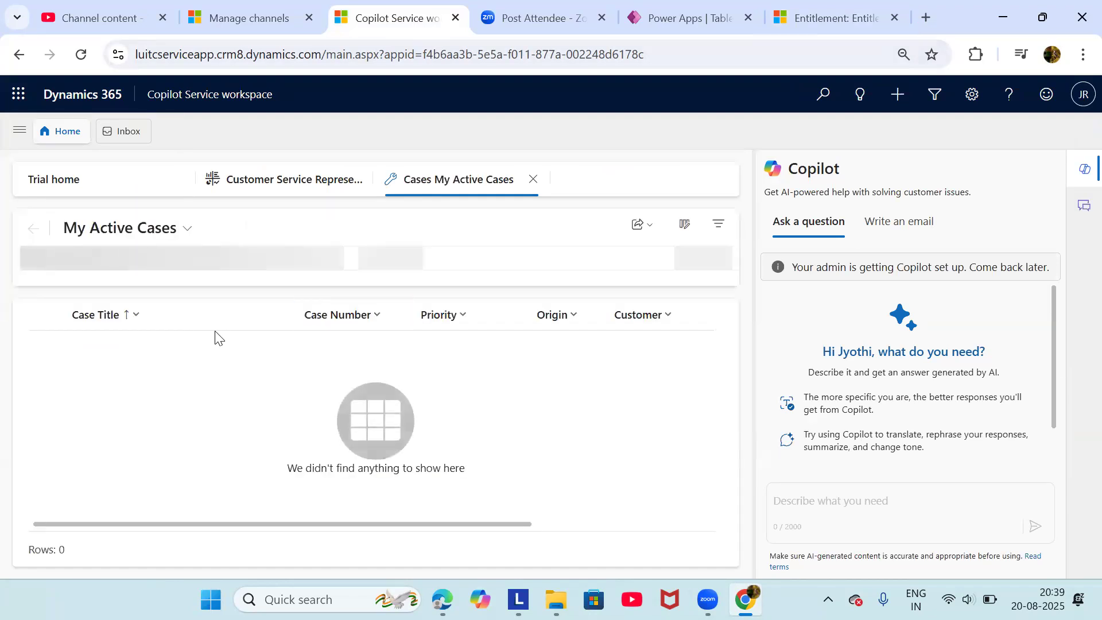
{"action": "left_click", "coordinate": [150, 233]}
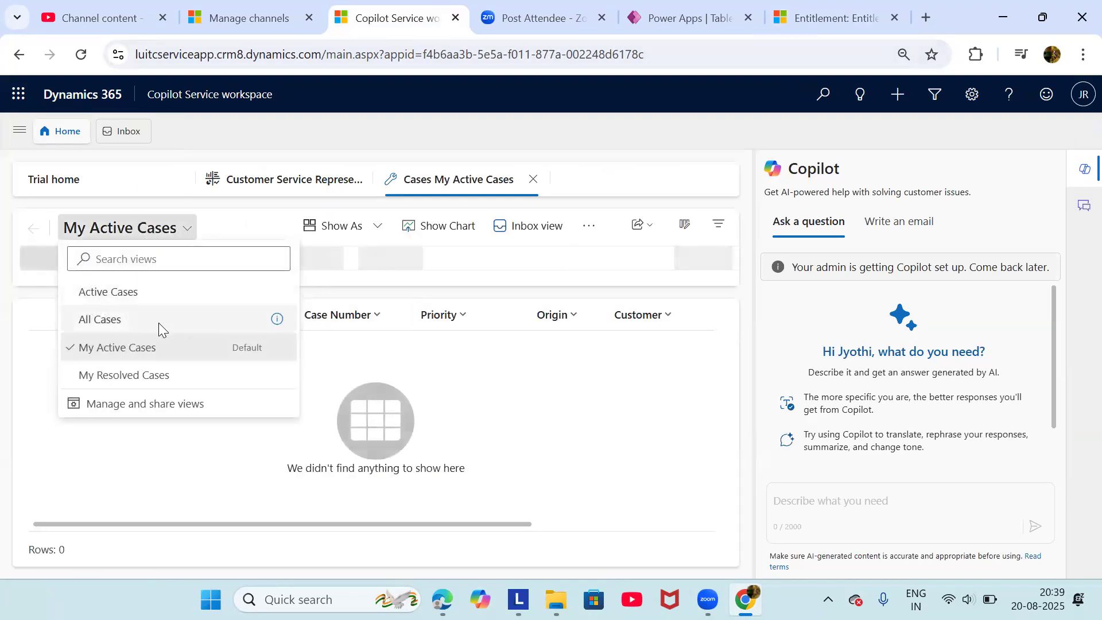
{"action": "left_click", "coordinate": [152, 291]}
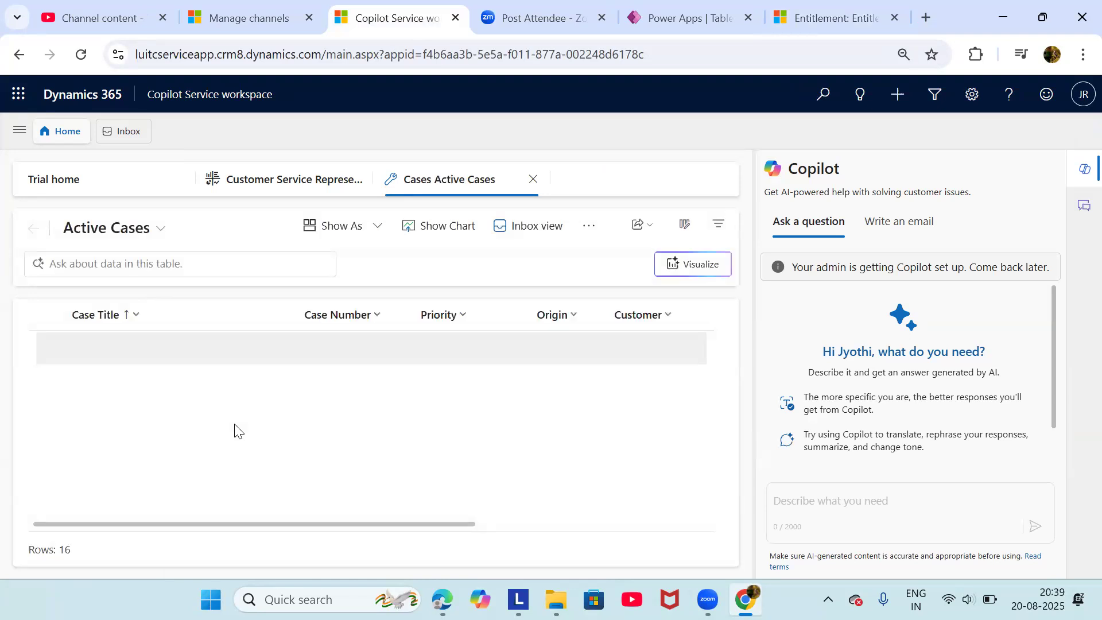
Start a new case from the Active Cases view and collapse the Copilot pane
{"action": "left_click", "coordinate": [591, 226]}
{"action": "left_click", "coordinate": [614, 254]}
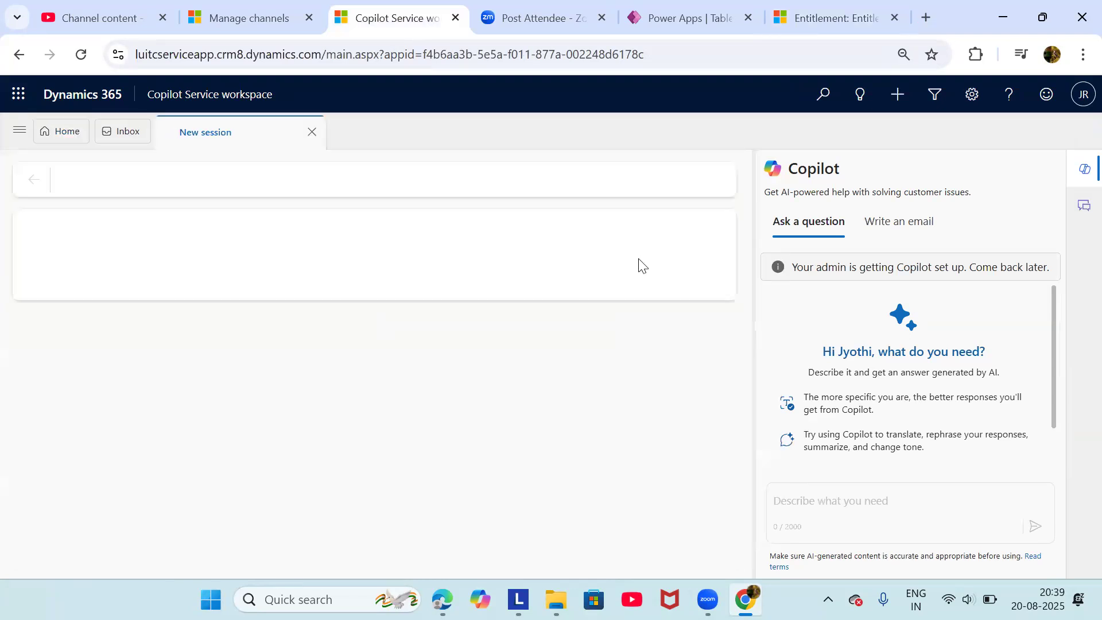
{"action": "left_click", "coordinate": [1082, 183]}
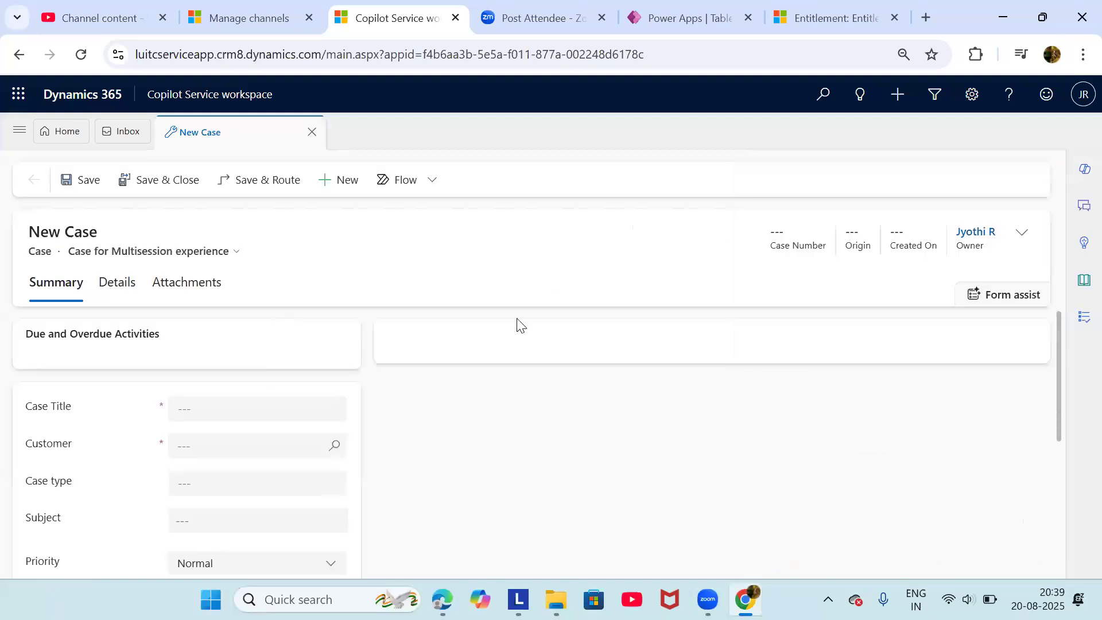
{"action": "left_click", "coordinate": [219, 411]}
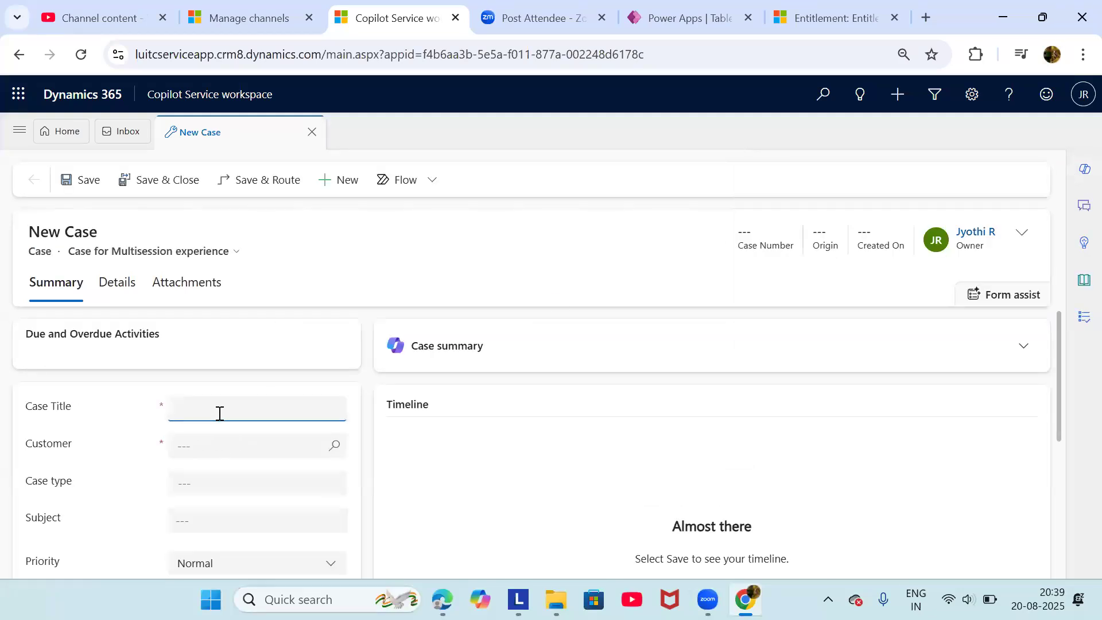
{"action": "scroll", "coordinate": [219, 413], "scroll_direction": "down", "scroll_amount": 5}
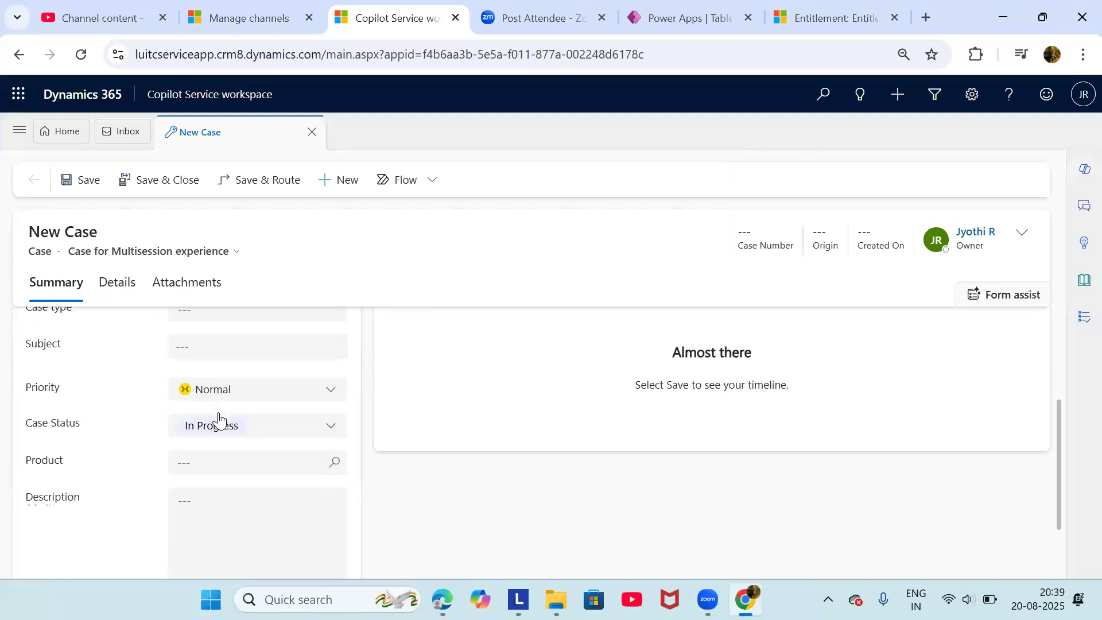
{"action": "scroll", "coordinate": [220, 413], "scroll_direction": "up", "scroll_amount": 5}
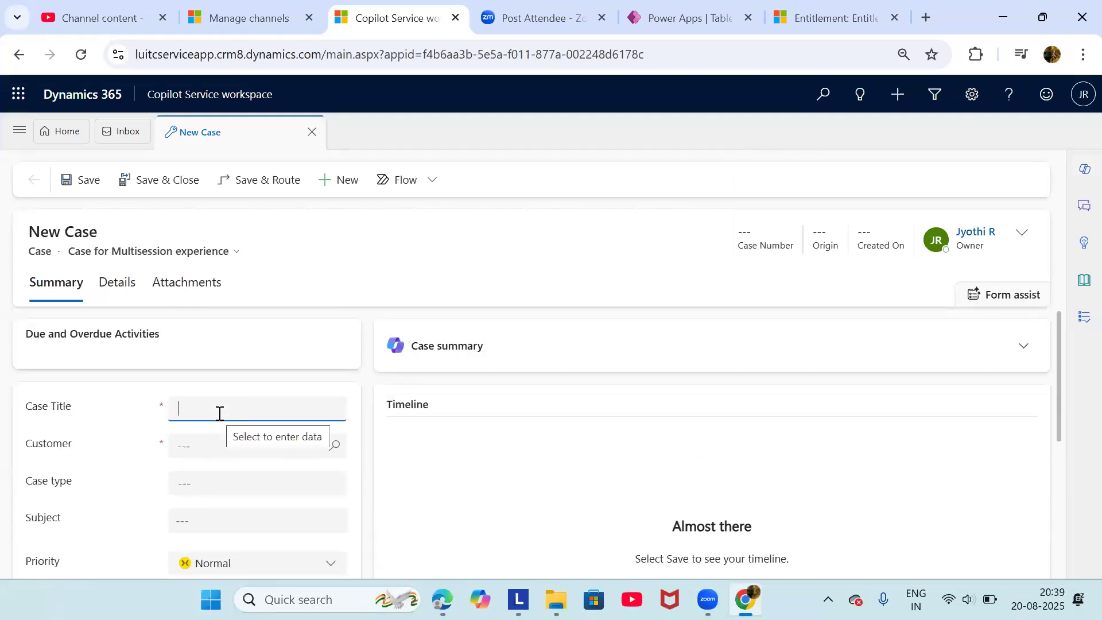
Switch the new case to the Enhanced full case form and dismiss the welcome message
{"action": "left_click", "coordinate": [190, 258]}
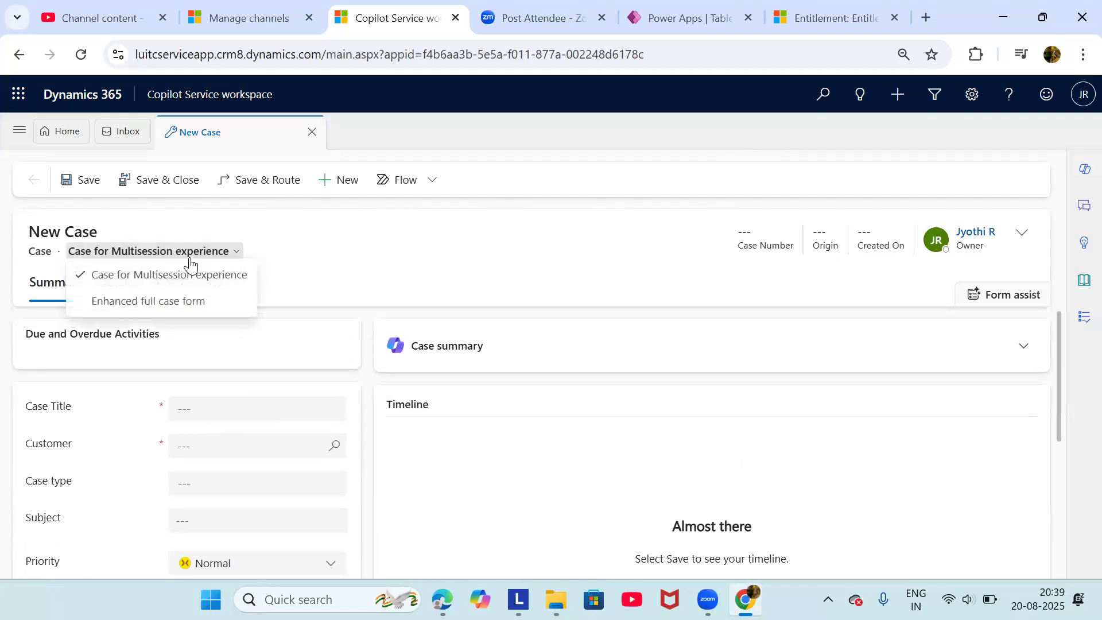
{"action": "left_click", "coordinate": [192, 302]}
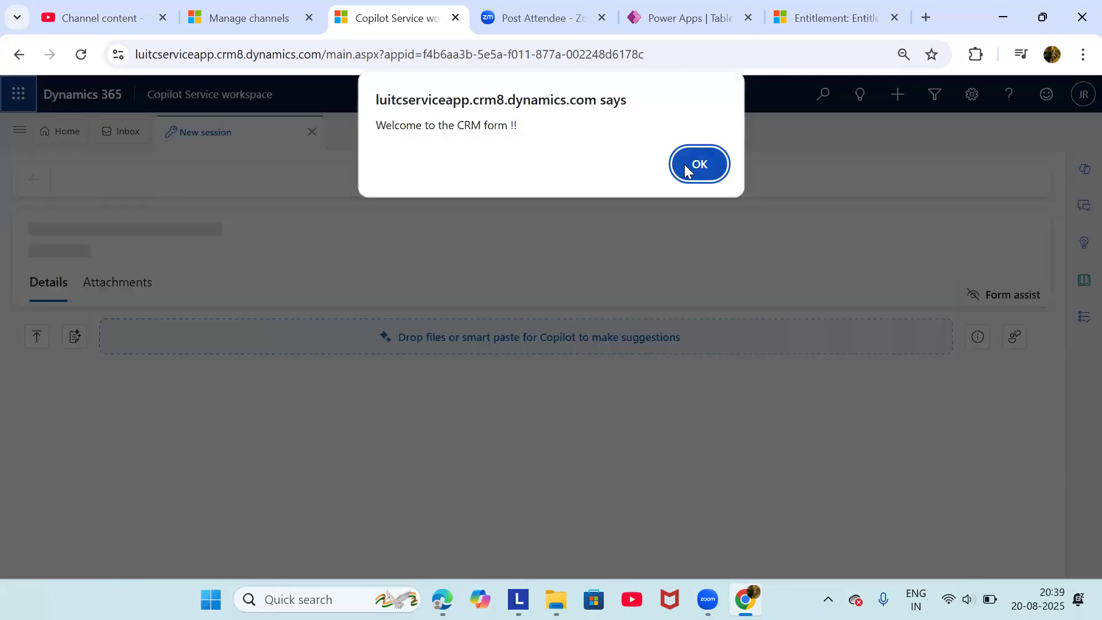
{"action": "left_click", "coordinate": [691, 164]}
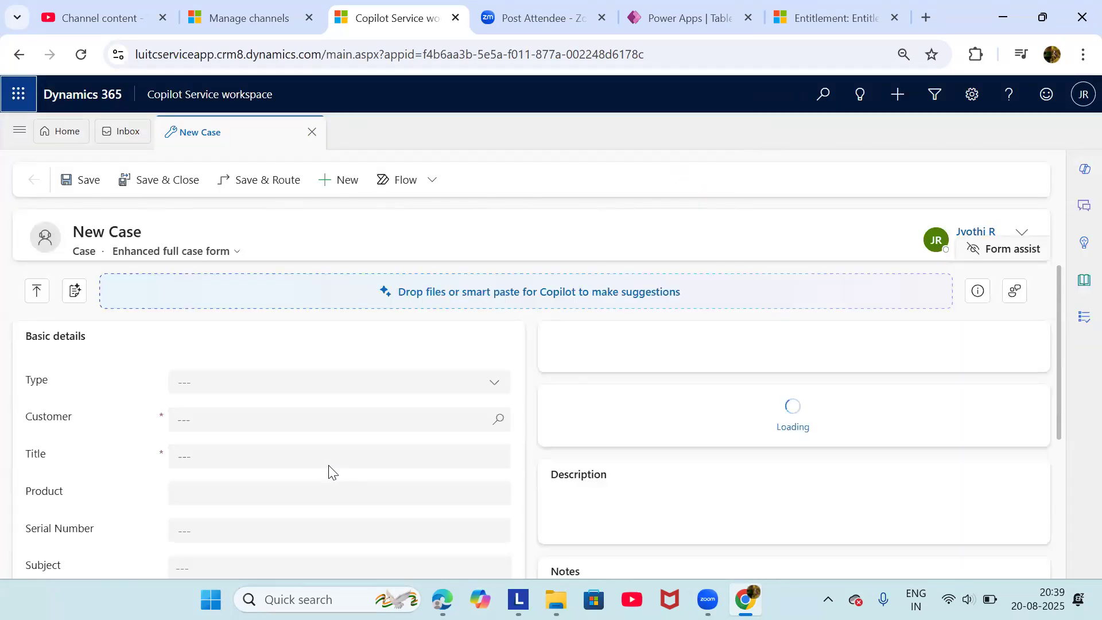
Look through the fields of the new case form, from the basic details to the case status
{"action": "scroll", "coordinate": [330, 472], "scroll_direction": "down", "scroll_amount": 1}
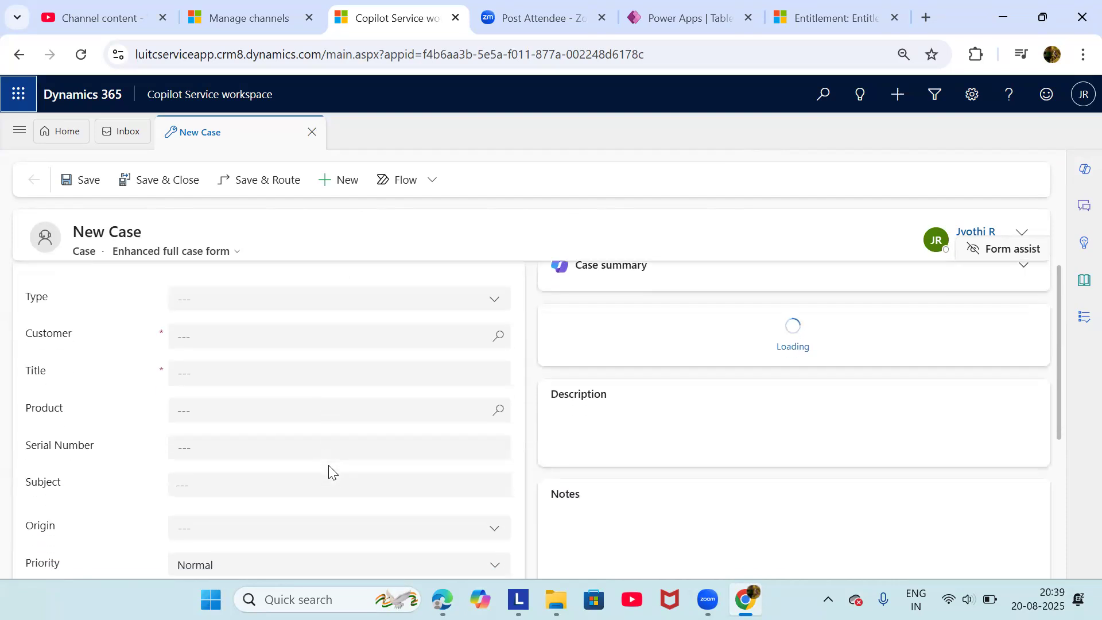
{"action": "scroll", "coordinate": [299, 547], "scroll_direction": "down", "scroll_amount": 2}
{"action": "scroll", "coordinate": [251, 400], "scroll_direction": "up", "scroll_amount": 1}
{"action": "scroll", "coordinate": [250, 400], "scroll_direction": "down", "scroll_amount": 1}
{"action": "scroll", "coordinate": [251, 400], "scroll_direction": "up", "scroll_amount": 5}
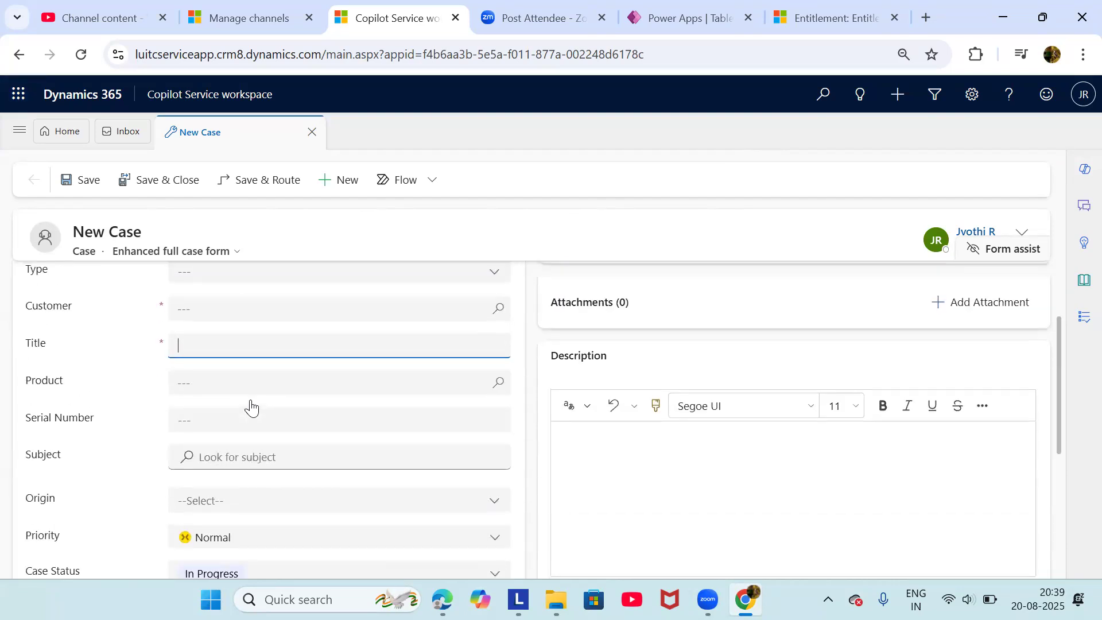
{"action": "scroll", "coordinate": [251, 407], "scroll_direction": "down", "scroll_amount": 1}
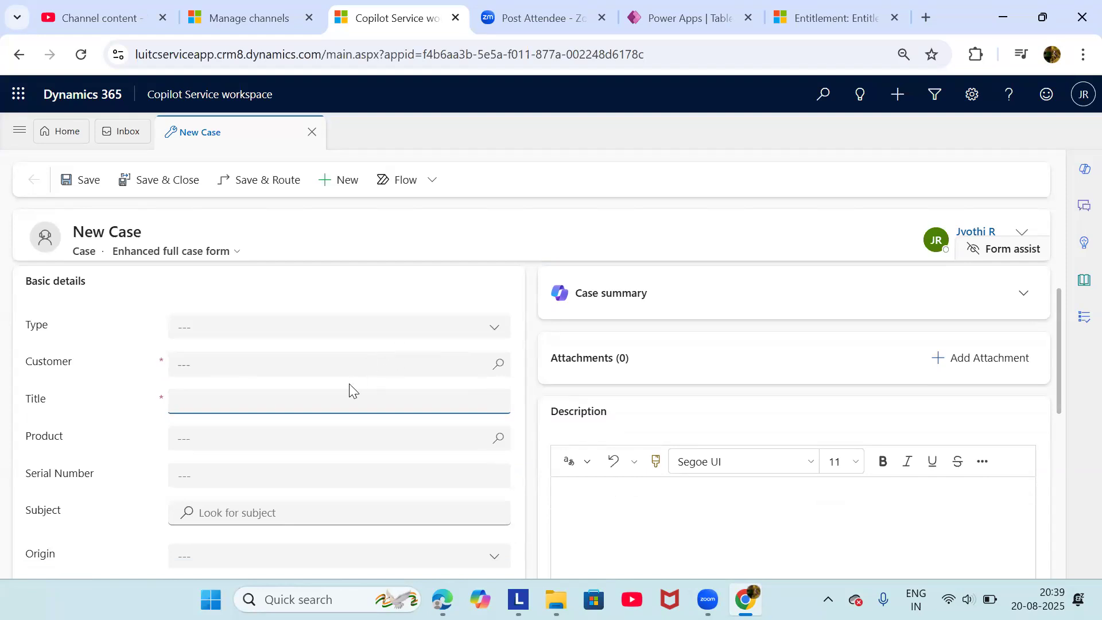
{"action": "scroll", "coordinate": [352, 388], "scroll_direction": "down", "scroll_amount": 2}
{"action": "scroll", "coordinate": [348, 387], "scroll_direction": "down", "scroll_amount": 1}
{"action": "scroll", "coordinate": [346, 389], "scroll_direction": "up", "scroll_amount": 3}
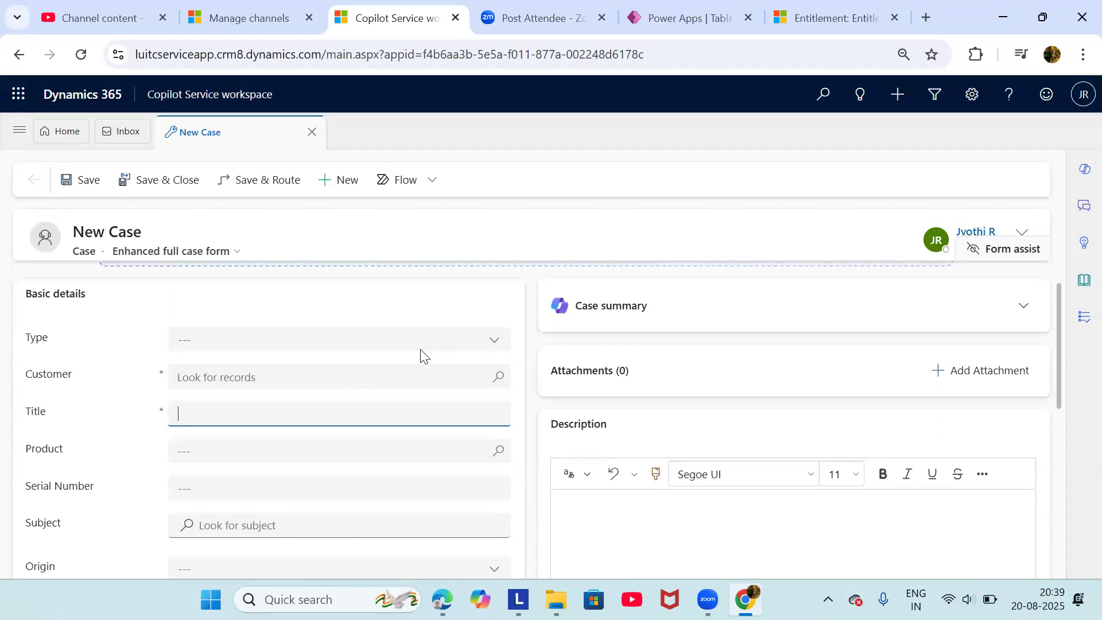
Set the new case's type to Problem and its customer to Fourth Coffee
{"action": "left_click", "coordinate": [496, 346]}
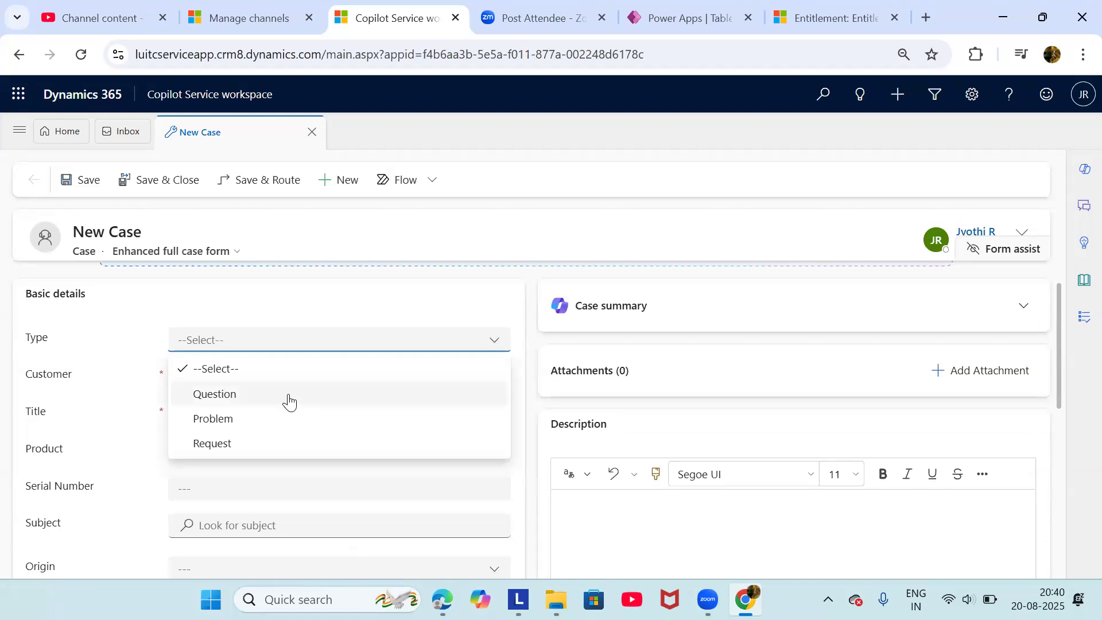
{"action": "left_click", "coordinate": [288, 395]}
{"action": "left_click", "coordinate": [307, 340]}
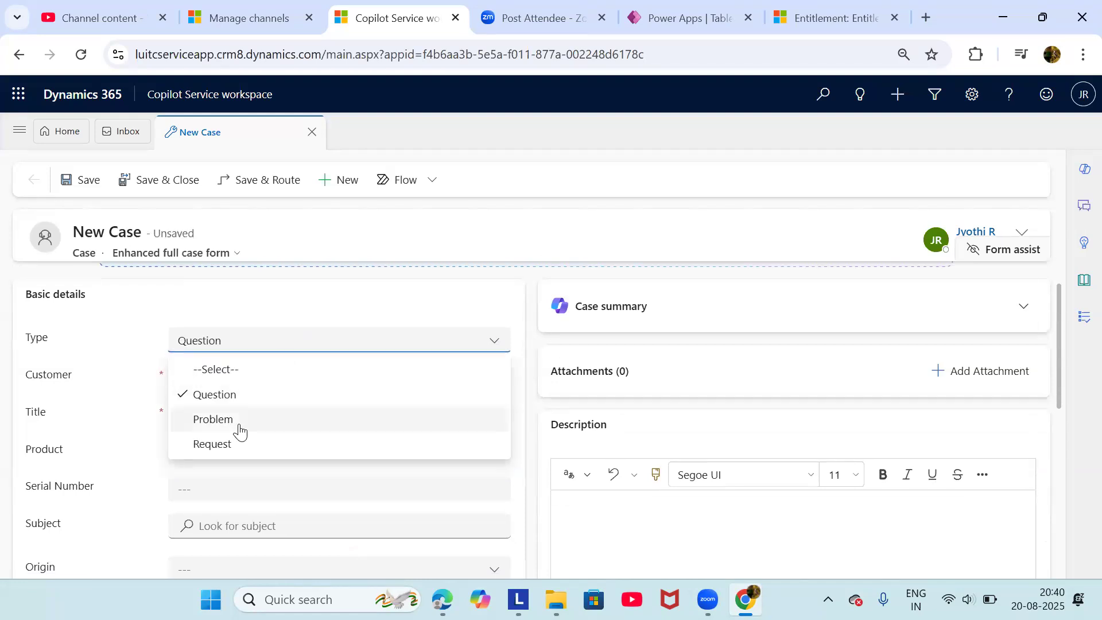
{"action": "left_click", "coordinate": [240, 420]}
{"action": "left_click", "coordinate": [500, 381]}
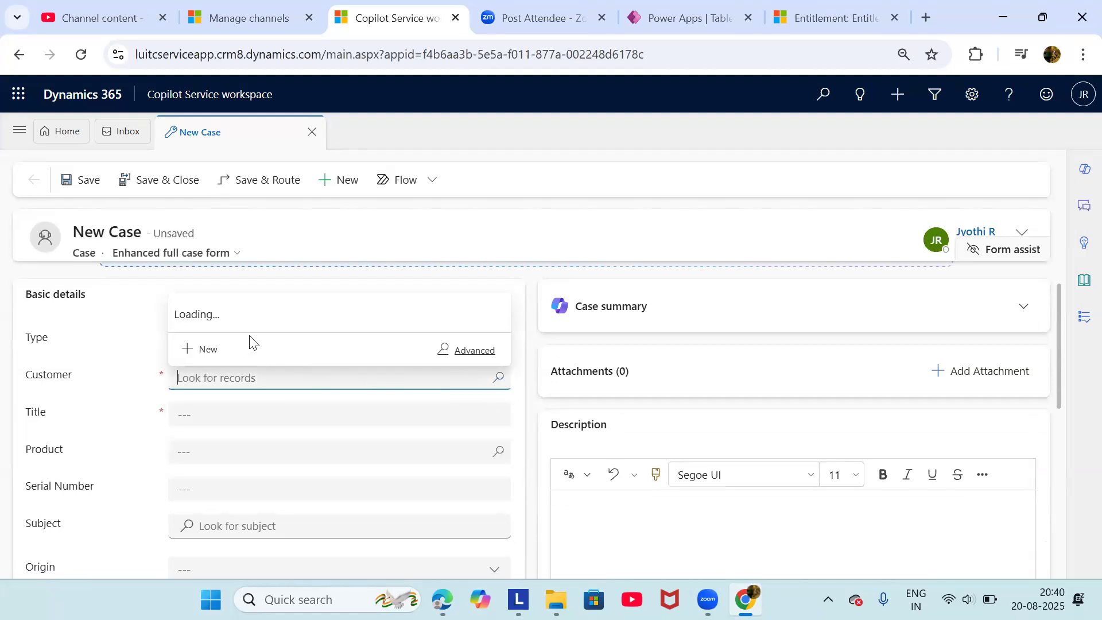
{"action": "left_click", "coordinate": [279, 214]}
Enter TV Repair as the case title and select Airpot as the product
{"action": "left_click", "coordinate": [348, 417]}
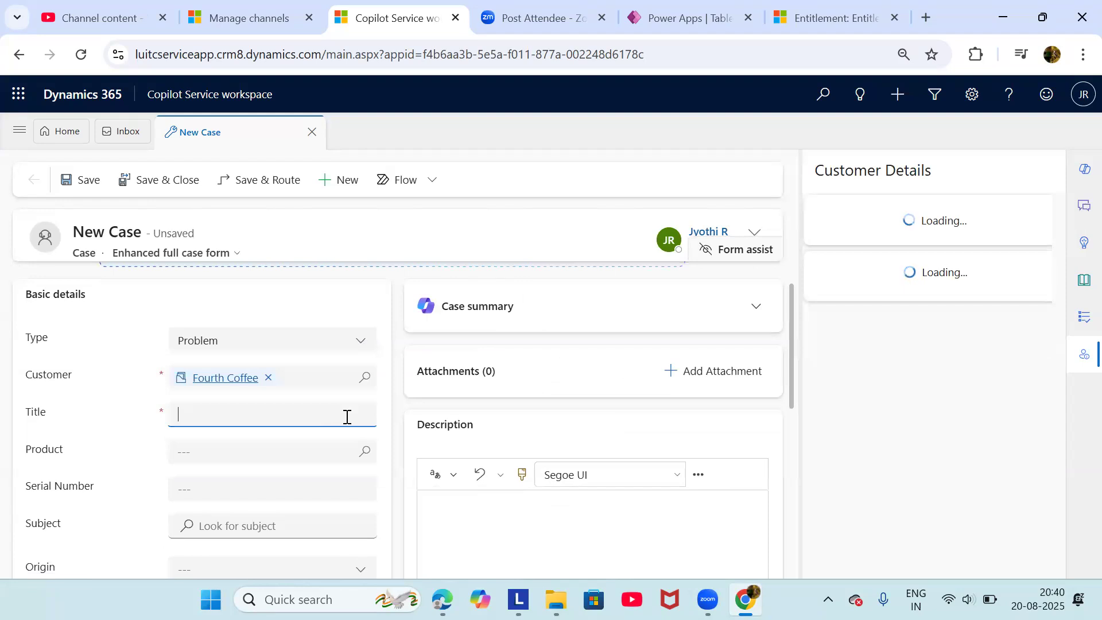
{"action": "left_click", "coordinate": [347, 417]}
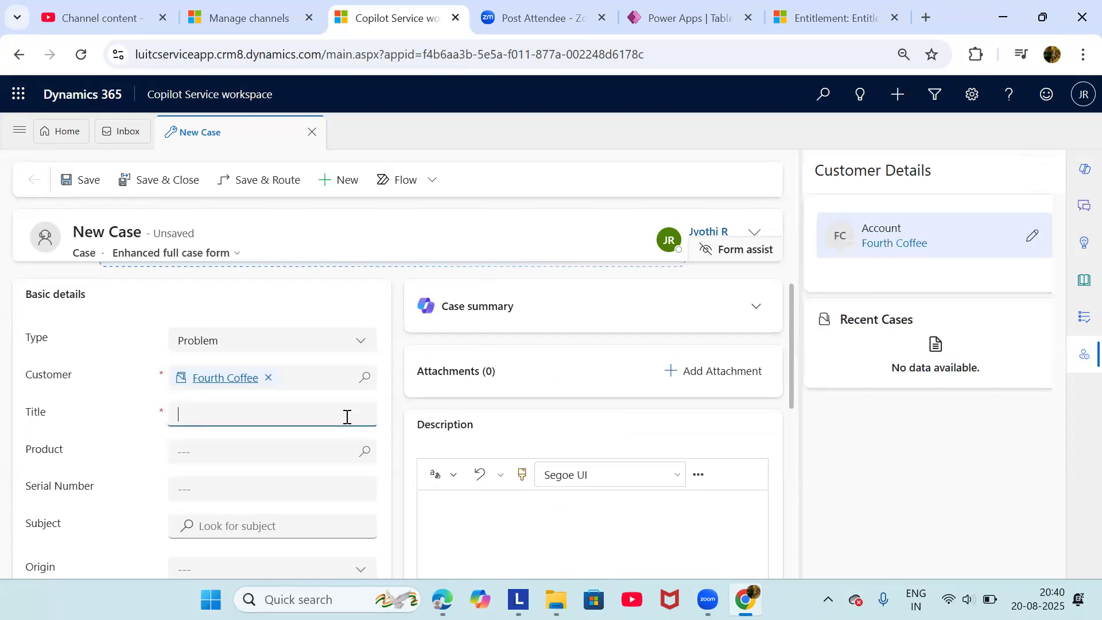
{"action": "type", "text": "TV Repa"}
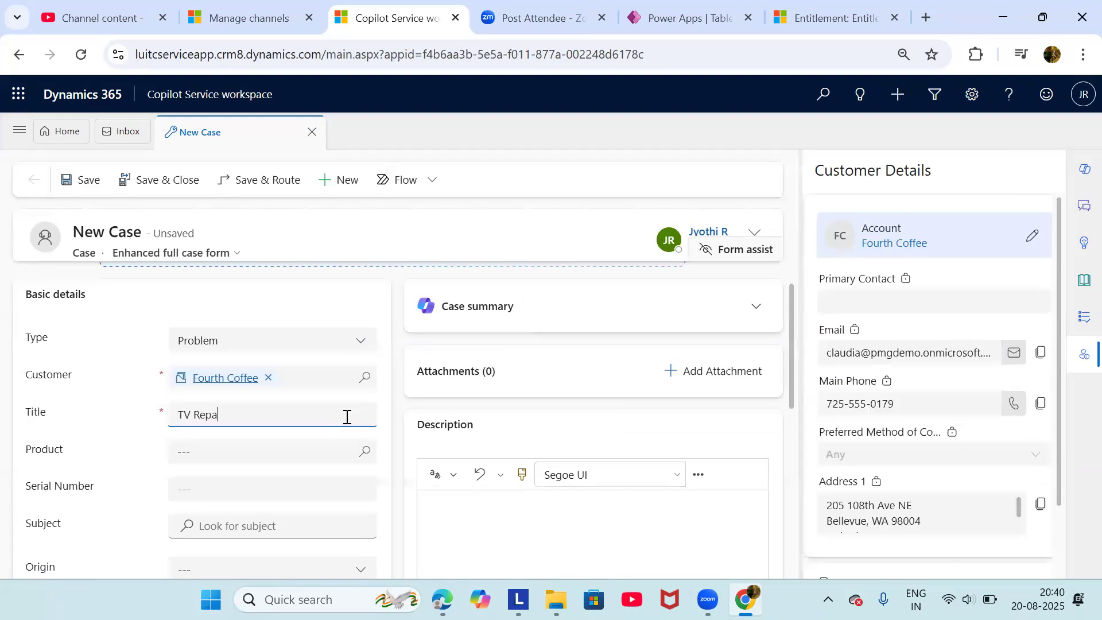
{"action": "left_click", "coordinate": [365, 453]}
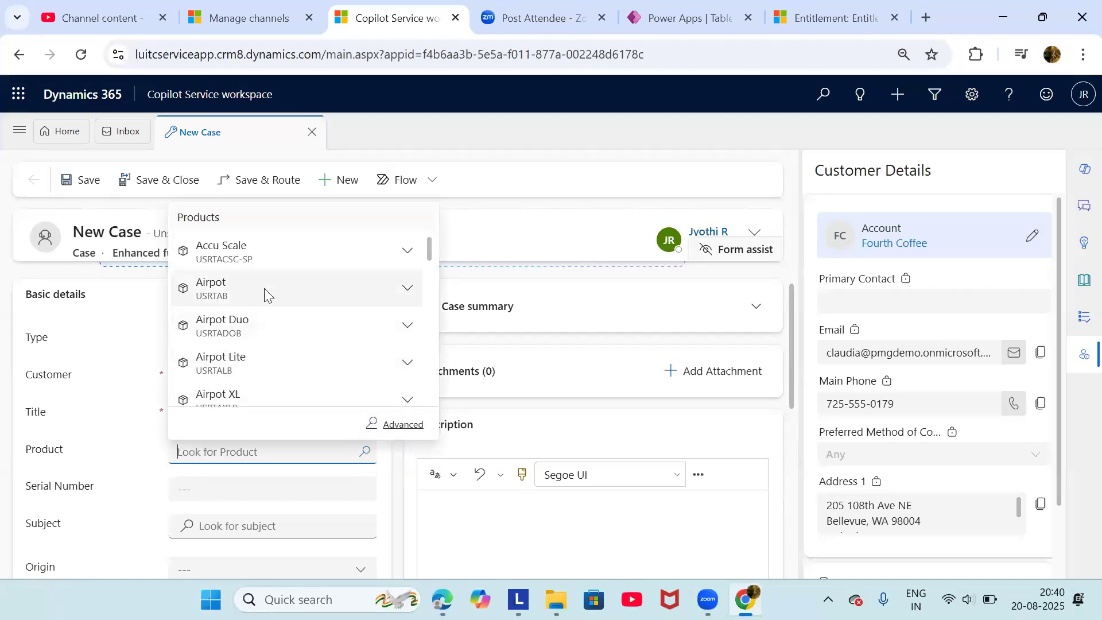
{"action": "left_click", "coordinate": [264, 288]}
Set the case origin to Email and review the other available origin options
{"action": "scroll", "coordinate": [313, 425], "scroll_direction": "down", "scroll_amount": 2}
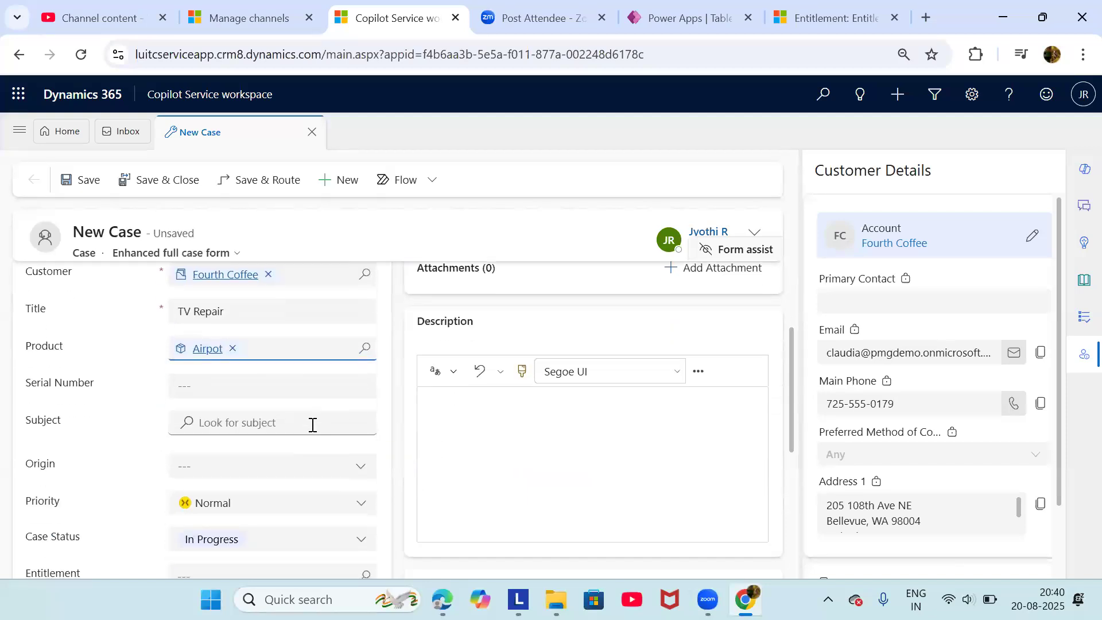
{"action": "scroll", "coordinate": [214, 424], "scroll_direction": "down", "scroll_amount": 1}
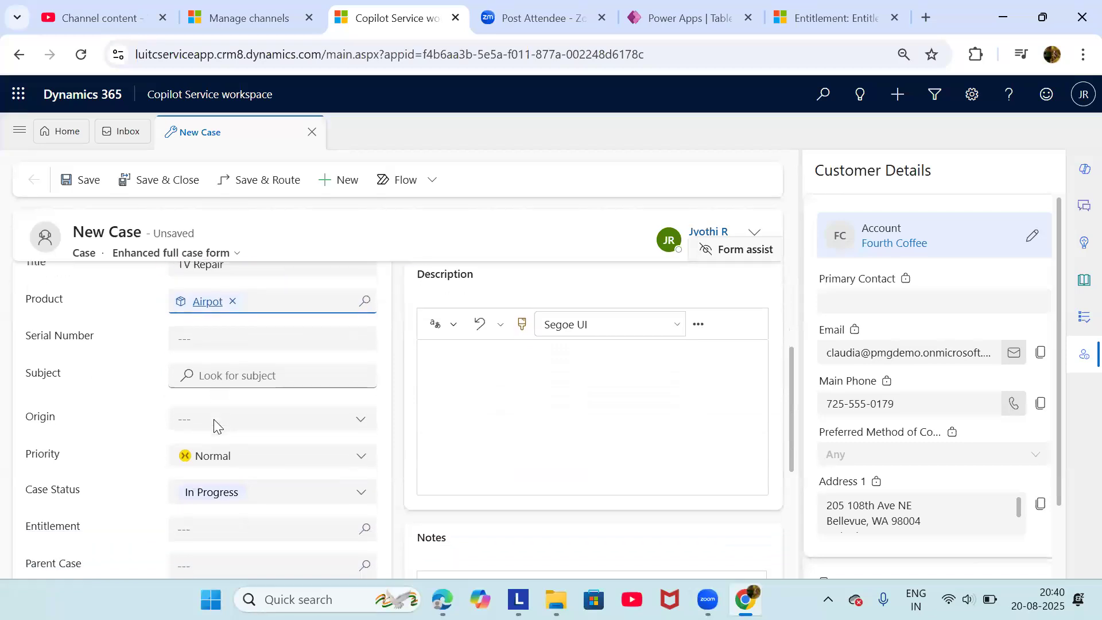
{"action": "left_click", "coordinate": [278, 410]}
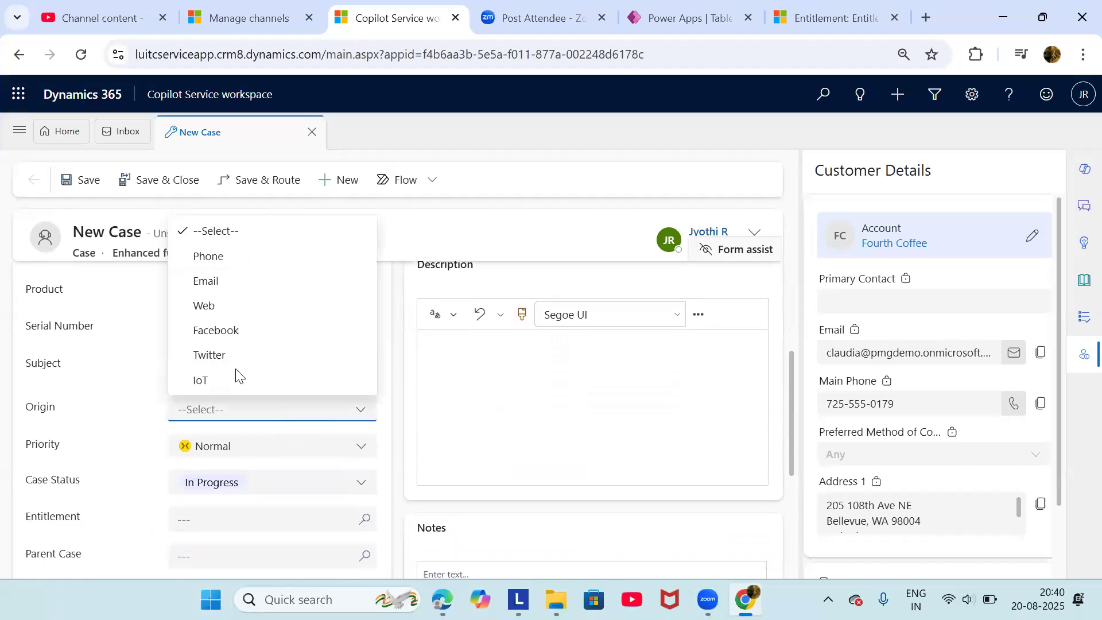
{"action": "left_click", "coordinate": [227, 283]}
{"action": "scroll", "coordinate": [305, 430], "scroll_direction": "down", "scroll_amount": 2}
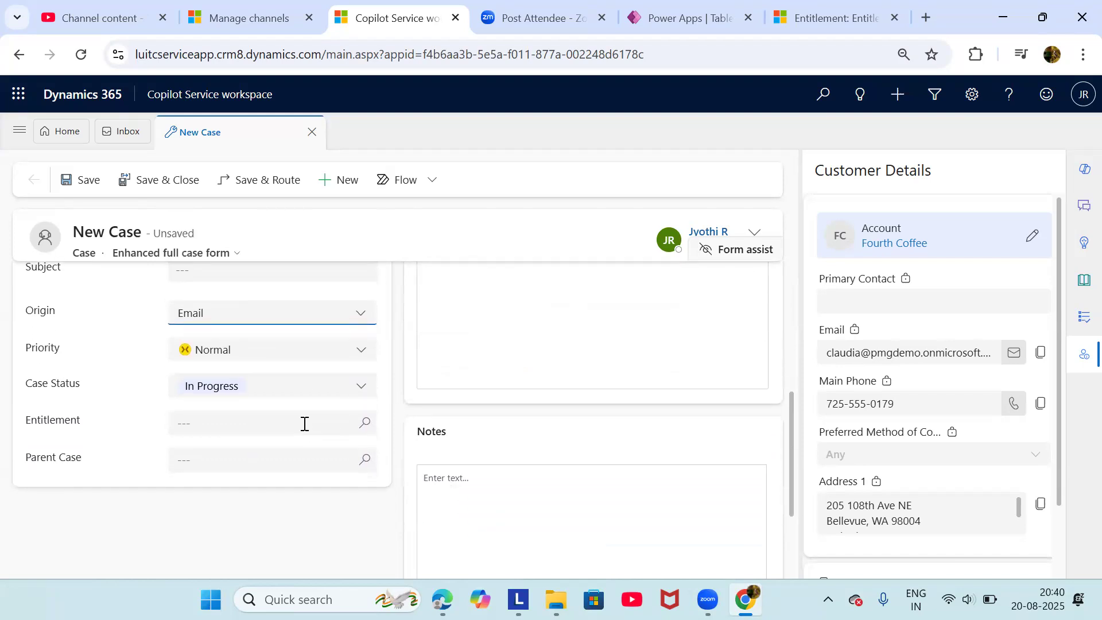
{"action": "left_click", "coordinate": [205, 317]}
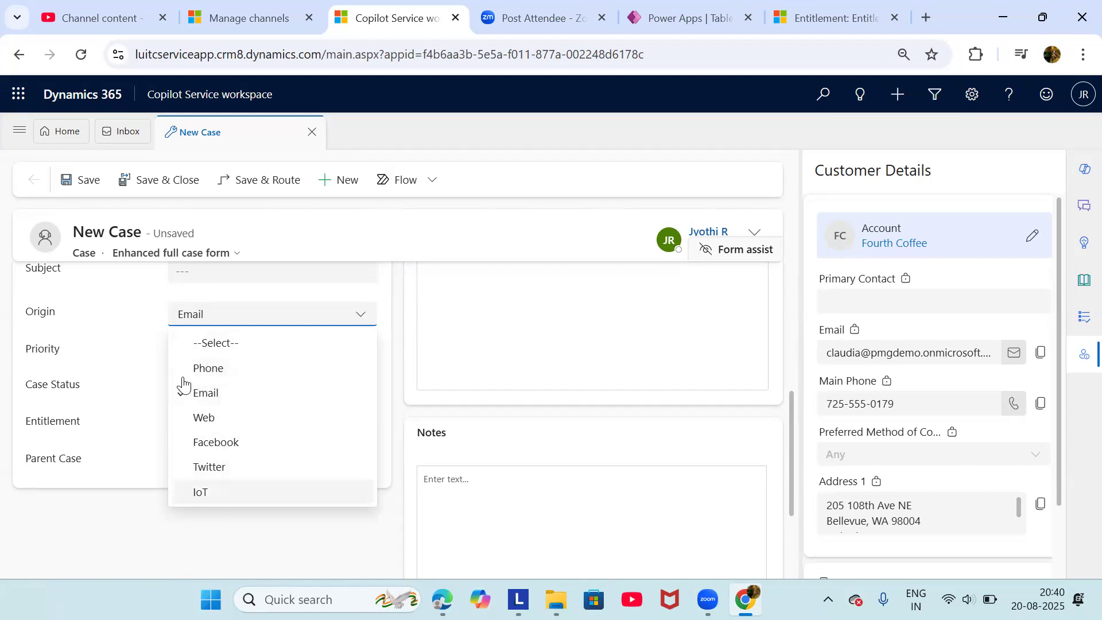
{"action": "left_click", "coordinate": [103, 328]}
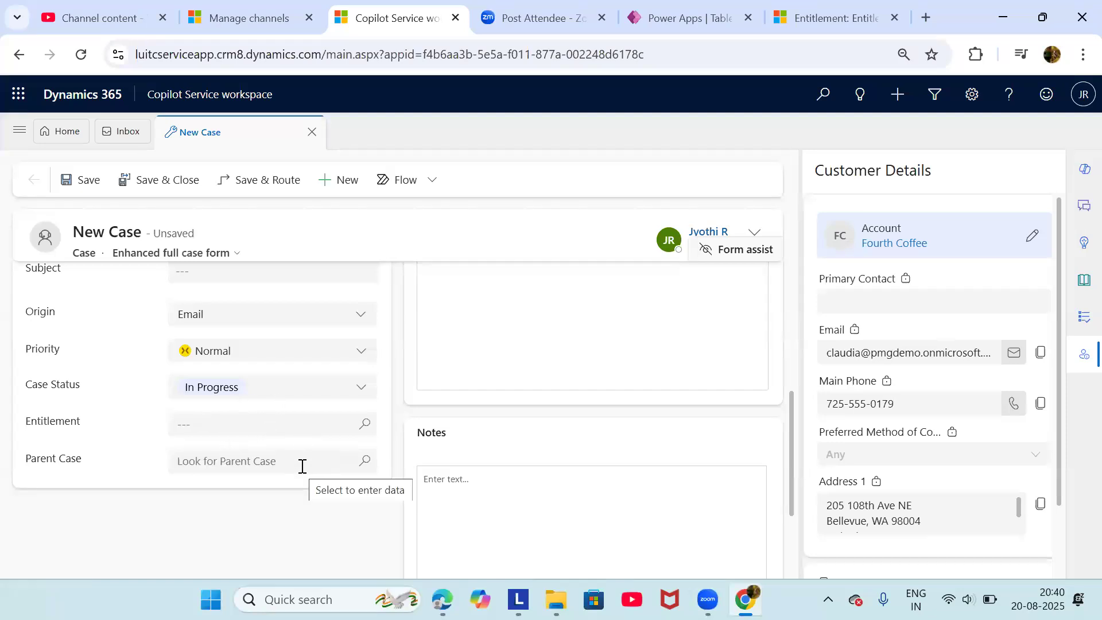
Save the TV Repair case and dismiss the welcome message
{"action": "scroll", "coordinate": [303, 466], "scroll_direction": "up", "scroll_amount": 5}
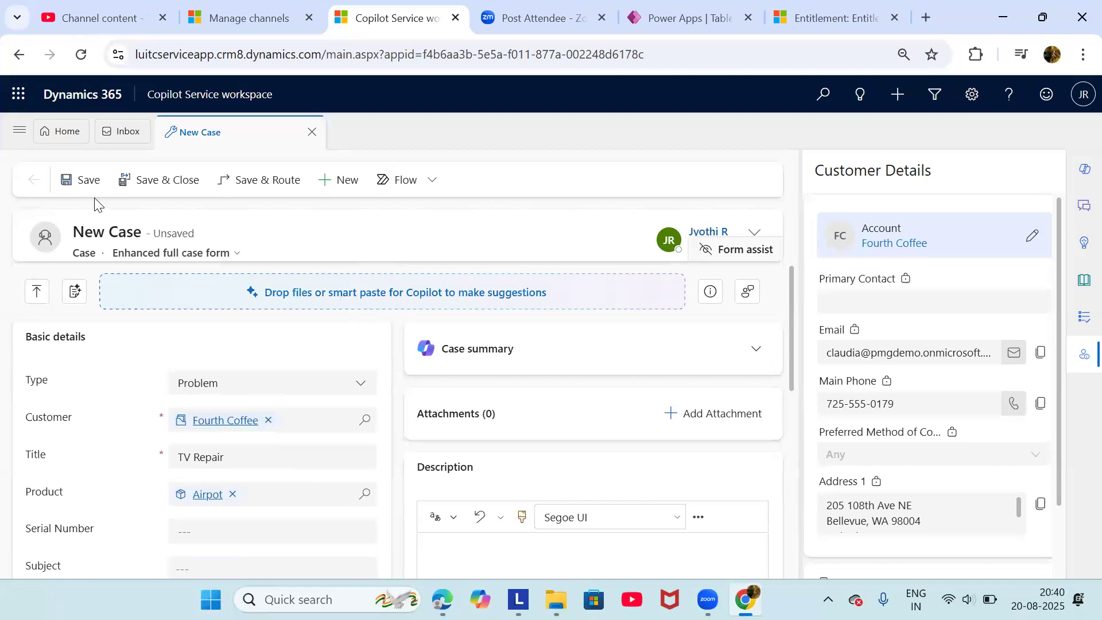
{"action": "left_click", "coordinate": [85, 182]}
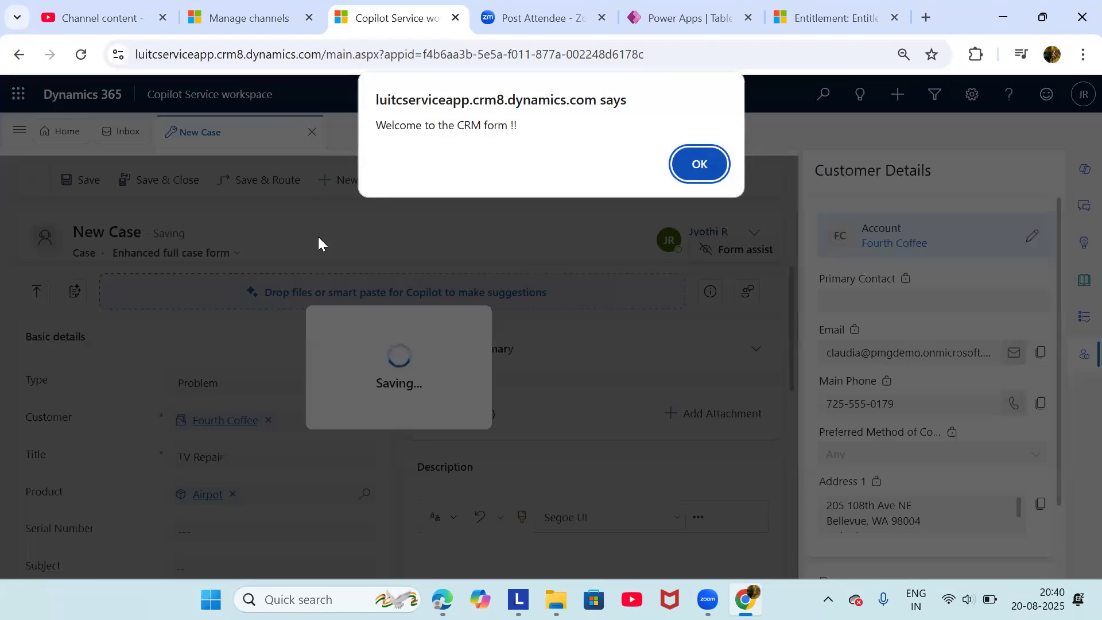
{"action": "left_click", "coordinate": [677, 172]}
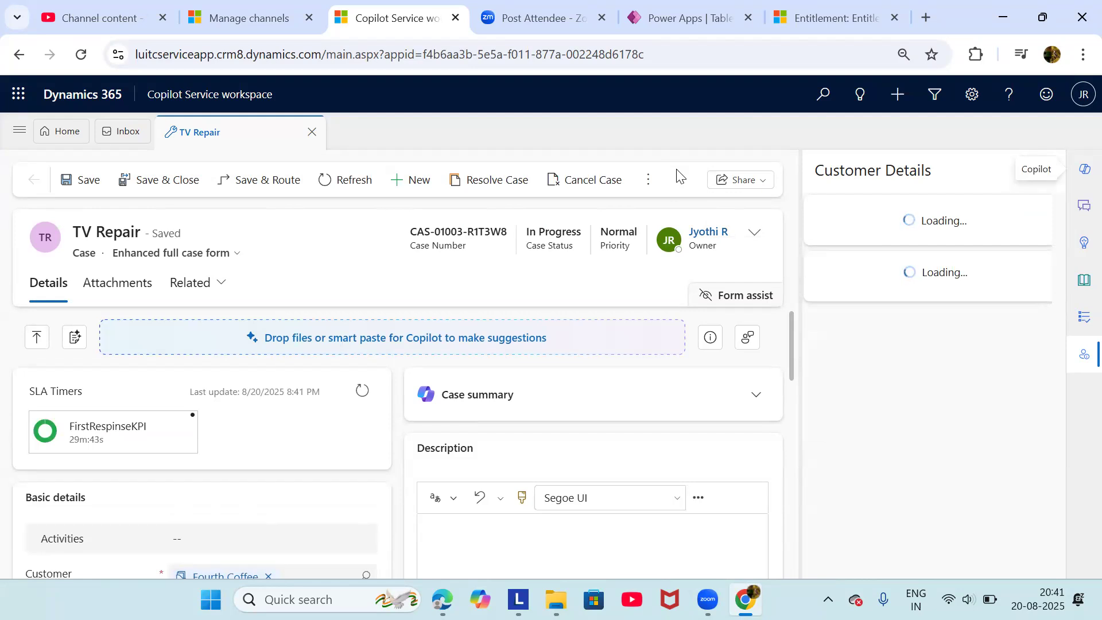
Examine the saved TV Repair case's basic details, comparing the customer and product with the entitlement applied to the case
{"action": "scroll", "coordinate": [197, 439], "scroll_direction": "down", "scroll_amount": 3}
{"action": "scroll", "coordinate": [197, 439], "scroll_direction": "down", "scroll_amount": 6}
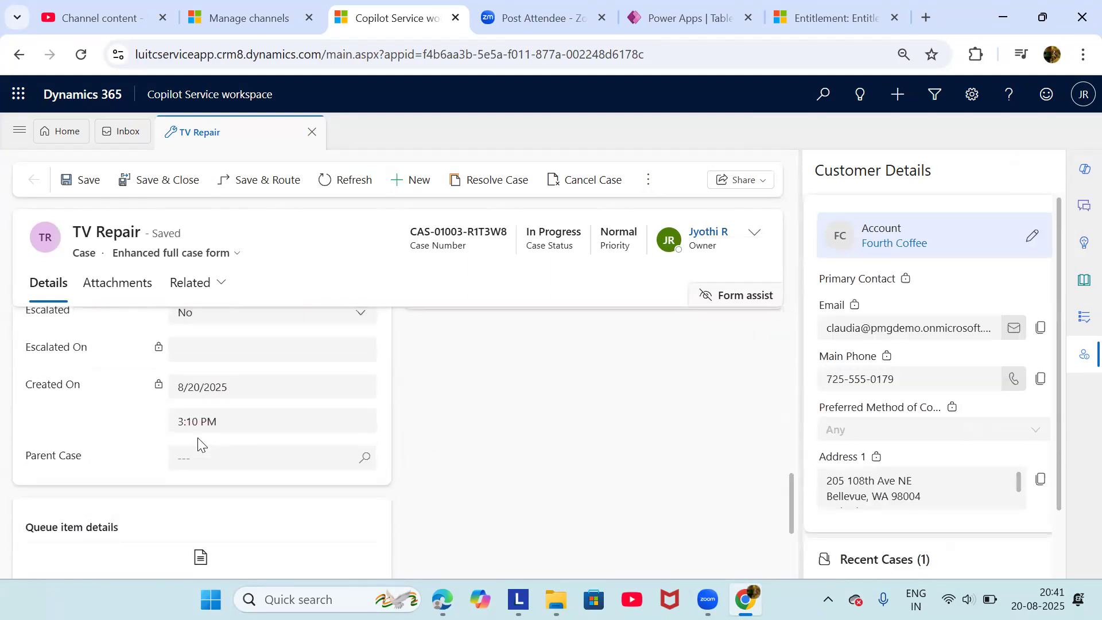
{"action": "scroll", "coordinate": [198, 439], "scroll_direction": "up", "scroll_amount": 3}
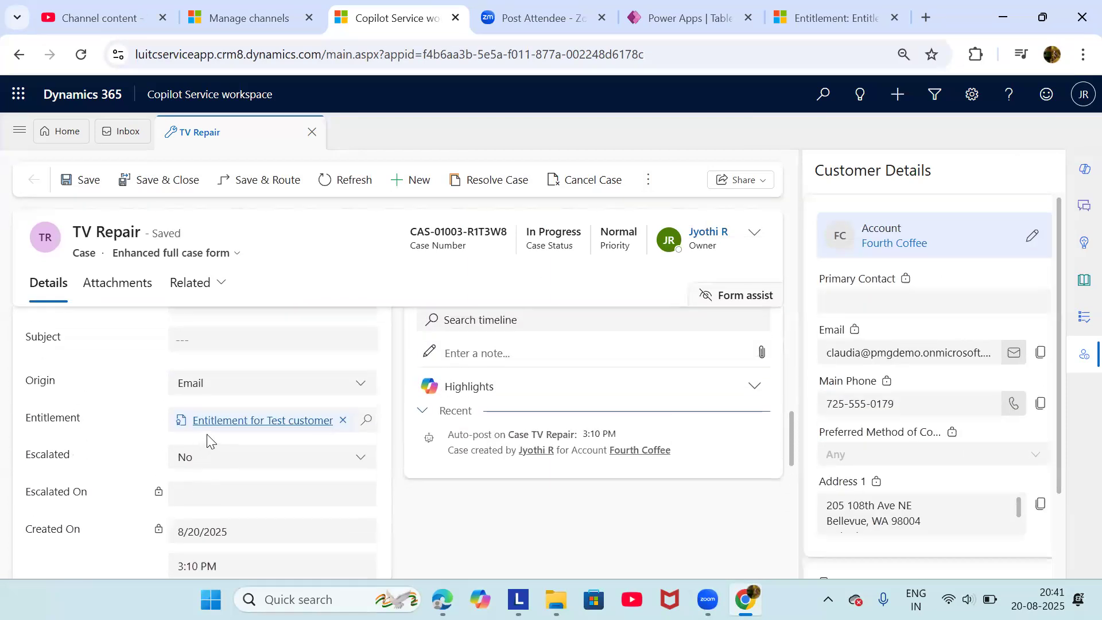
{"action": "scroll", "coordinate": [245, 466], "scroll_direction": "up", "scroll_amount": 1}
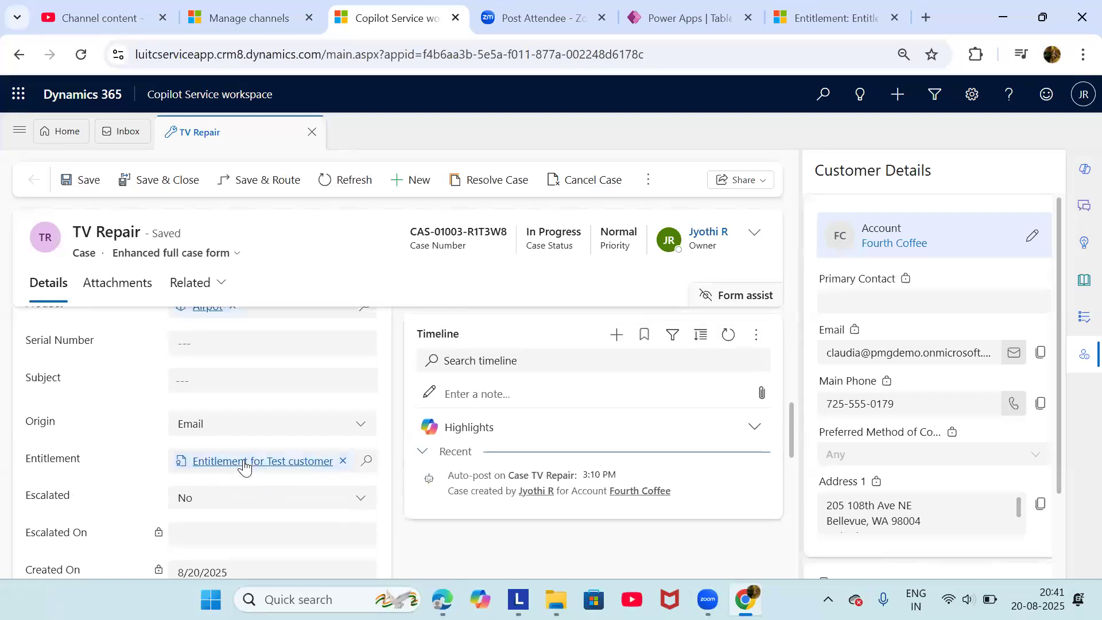
{"action": "scroll", "coordinate": [251, 481], "scroll_direction": "up", "scroll_amount": 1}
{"action": "scroll", "coordinate": [251, 482], "scroll_direction": "up", "scroll_amount": 4}
{"action": "scroll", "coordinate": [300, 494], "scroll_direction": "down", "scroll_amount": 1}
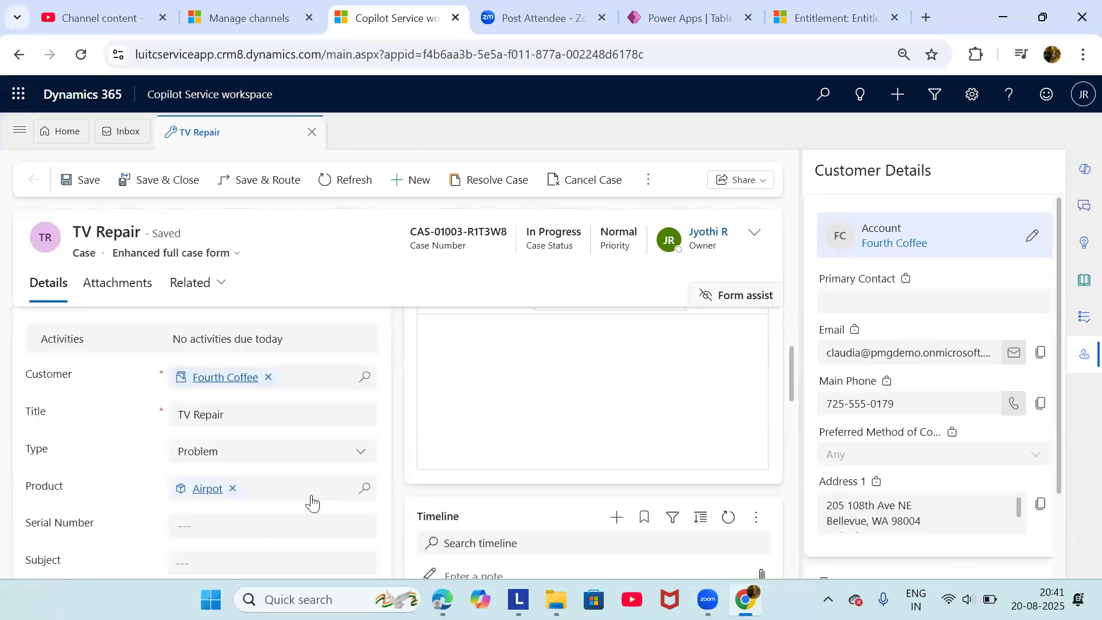
{"action": "scroll", "coordinate": [312, 503], "scroll_direction": "down", "scroll_amount": 3}
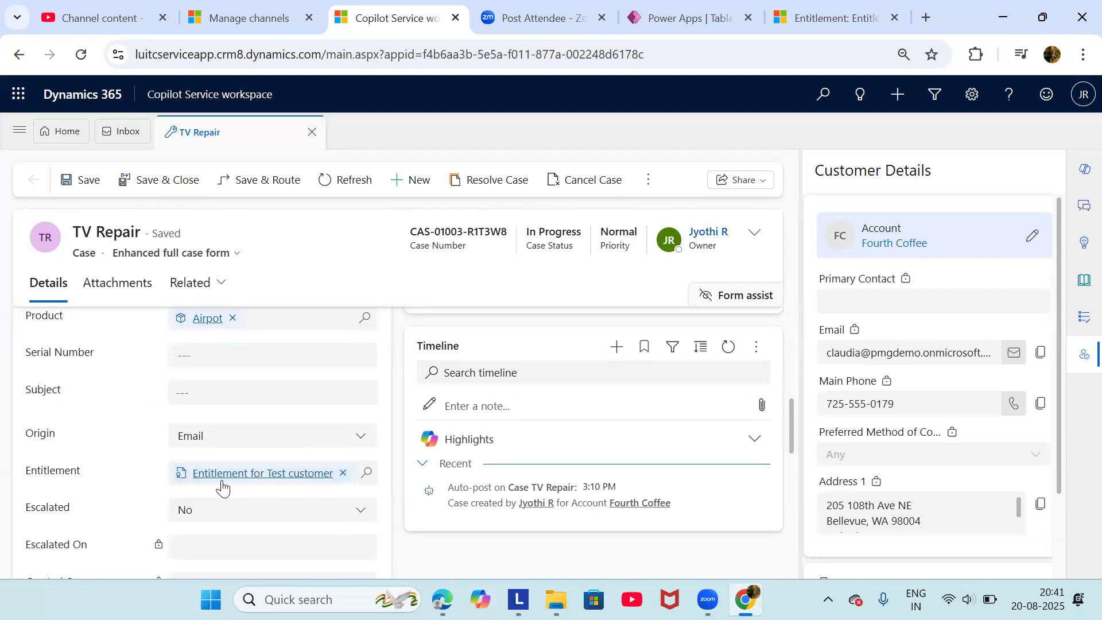
{"action": "scroll", "coordinate": [222, 488], "scroll_direction": "up", "scroll_amount": 4}
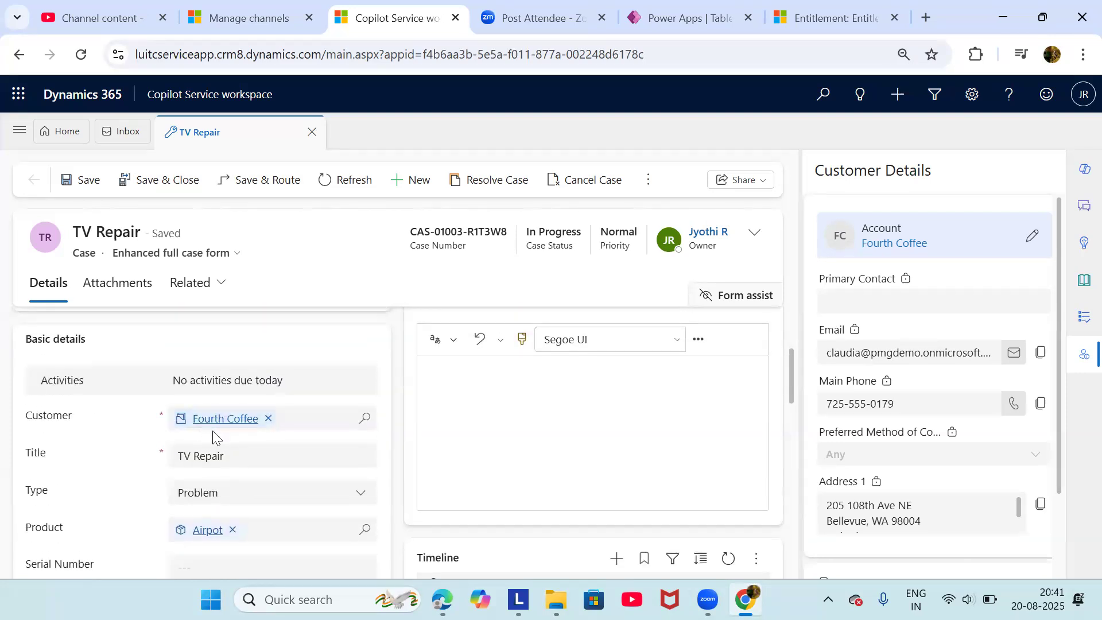
{"action": "scroll", "coordinate": [210, 431], "scroll_direction": "down", "scroll_amount": 1}
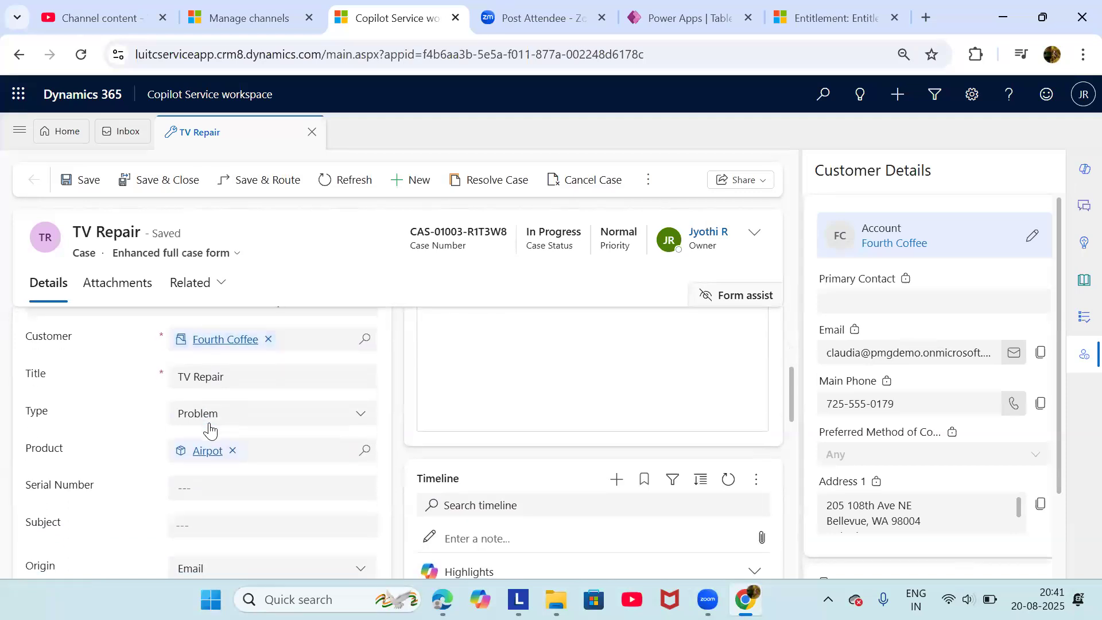
{"action": "scroll", "coordinate": [210, 430], "scroll_direction": "down", "scroll_amount": 3}
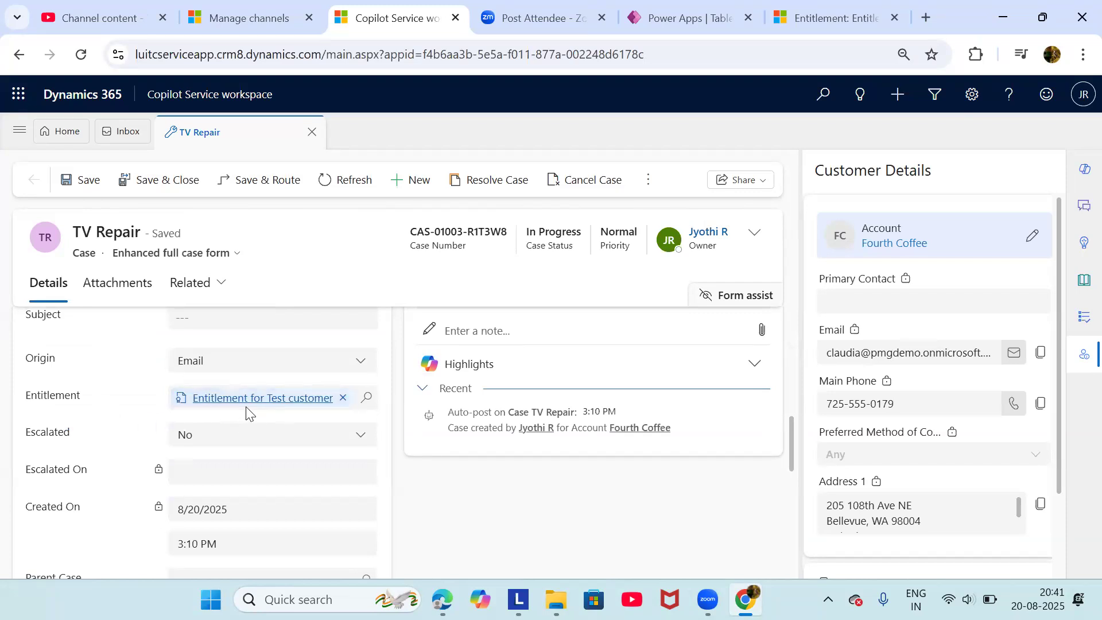
{"action": "scroll", "coordinate": [247, 412], "scroll_direction": "down", "scroll_amount": 2}
Examine the FirstRespinseKPI countdown in the SLA timers of the TV Repair case
{"action": "scroll", "coordinate": [247, 412], "scroll_direction": "up", "scroll_amount": 3}
{"action": "scroll", "coordinate": [247, 412], "scroll_direction": "up", "scroll_amount": 5}
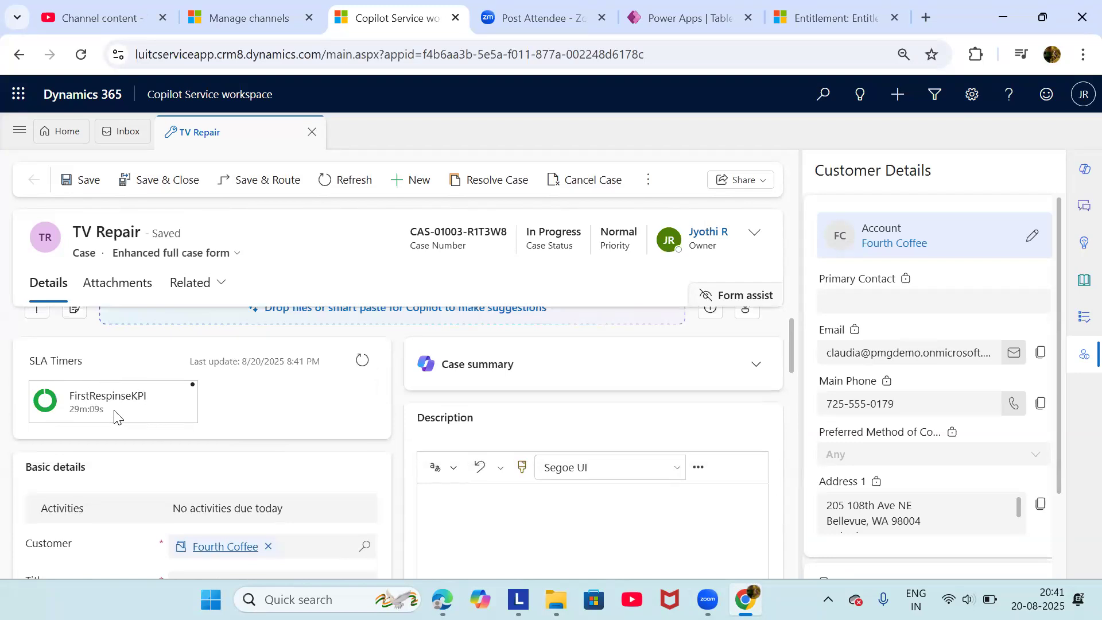
{"action": "scroll", "coordinate": [209, 423], "scroll_direction": "down", "scroll_amount": 7}
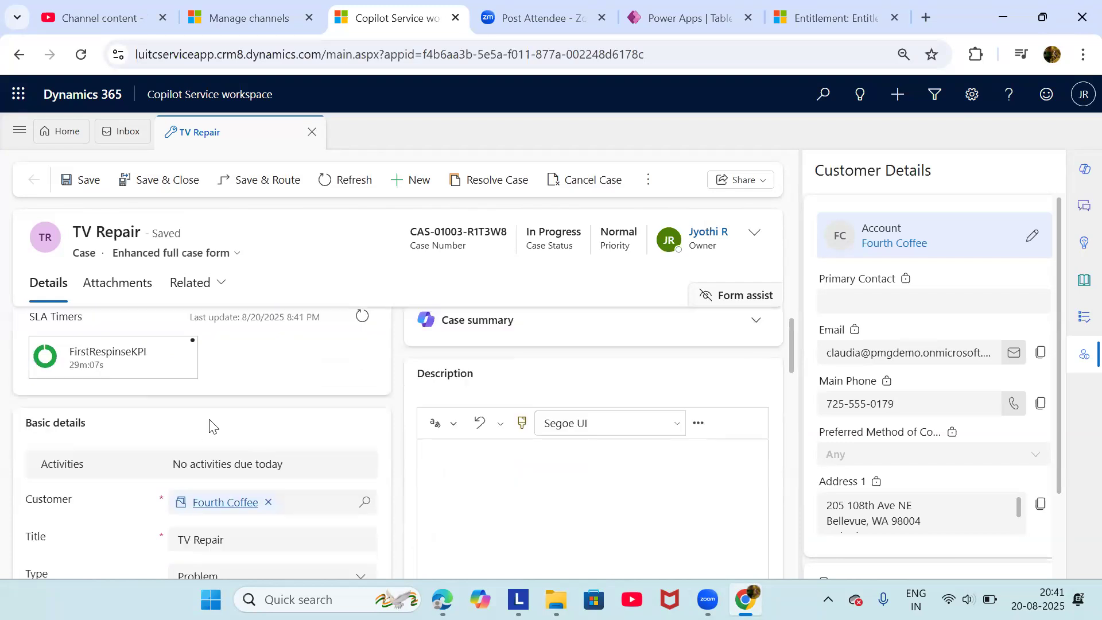
{"action": "scroll", "coordinate": [214, 420], "scroll_direction": "up", "scroll_amount": 7}
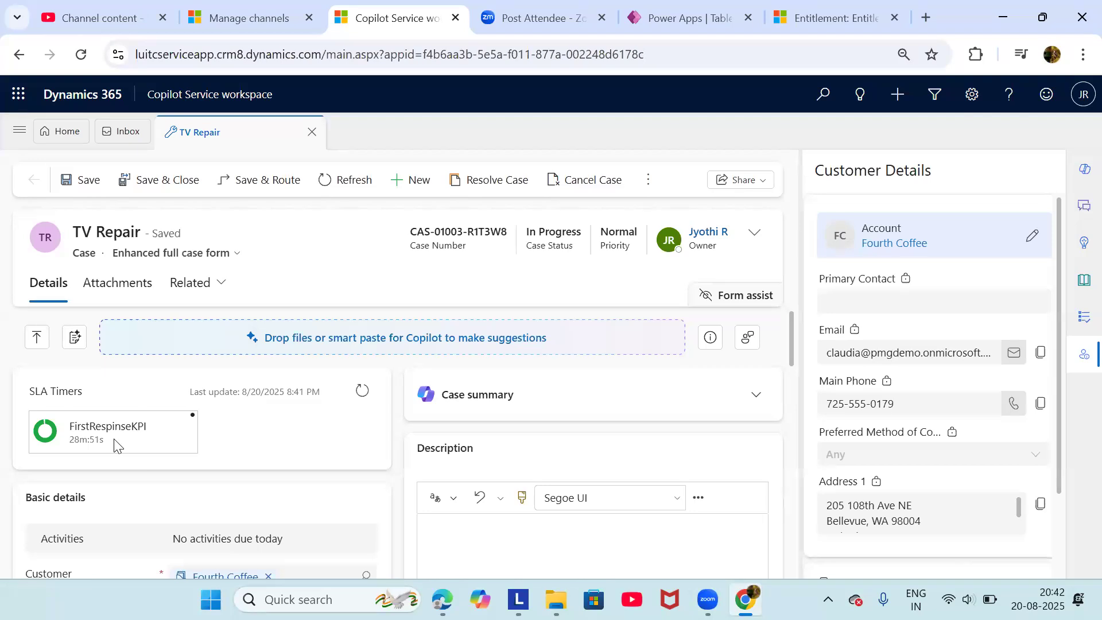
{"action": "scroll", "coordinate": [115, 440], "scroll_direction": "down", "scroll_amount": 3}
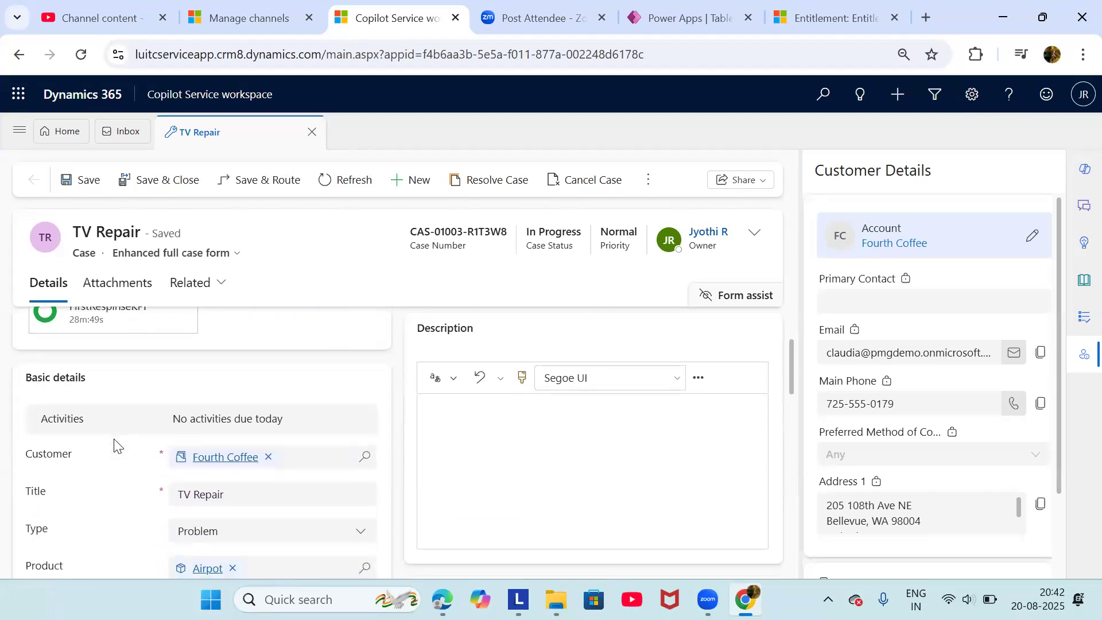
{"action": "scroll", "coordinate": [114, 446], "scroll_direction": "up", "scroll_amount": 3}
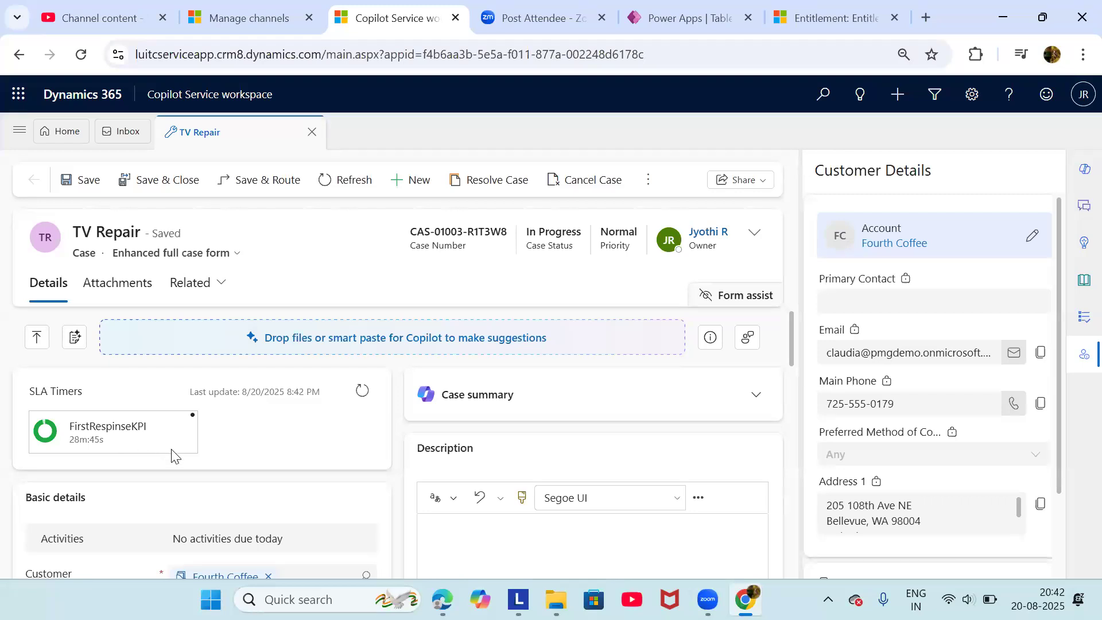
{"action": "scroll", "coordinate": [172, 455], "scroll_direction": "down", "scroll_amount": 1}
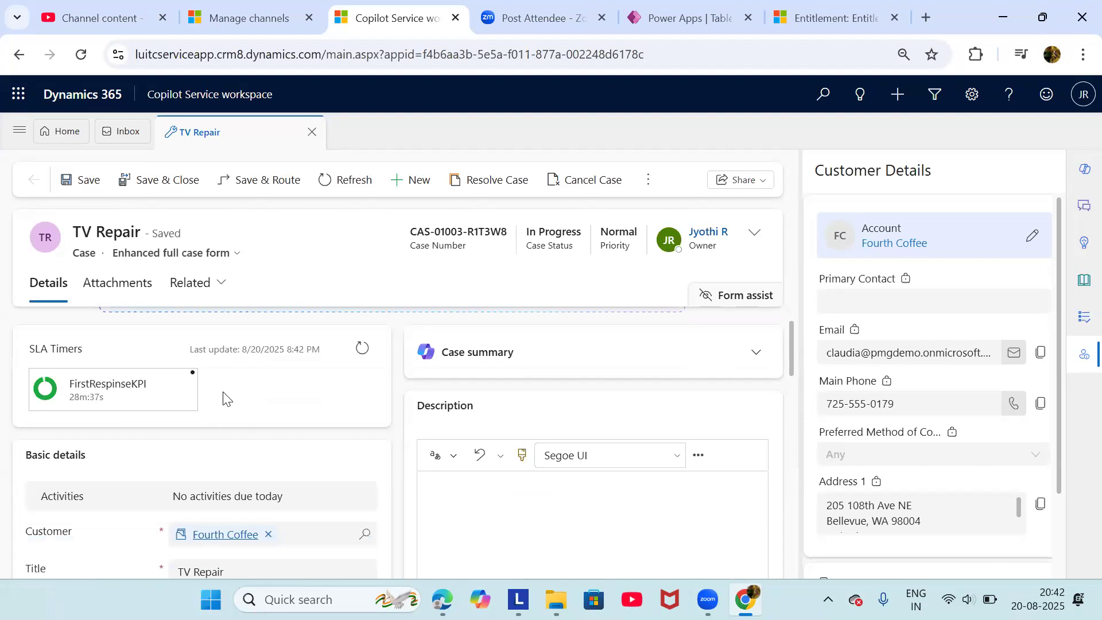
{"action": "scroll", "coordinate": [224, 392], "scroll_direction": "up", "scroll_amount": 1}
Add a new email activity from the case's timeline and set its subject to "RE: TV Repair"
{"action": "scroll", "coordinate": [705, 545], "scroll_direction": "down", "scroll_amount": 10}
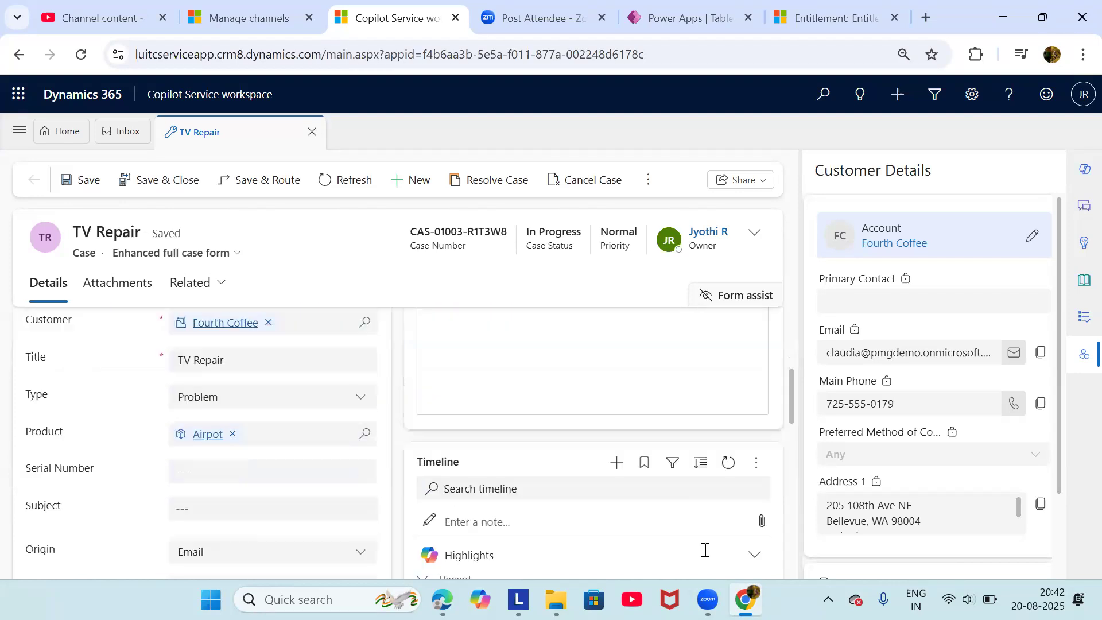
{"action": "scroll", "coordinate": [647, 446], "scroll_direction": "up", "scroll_amount": 3}
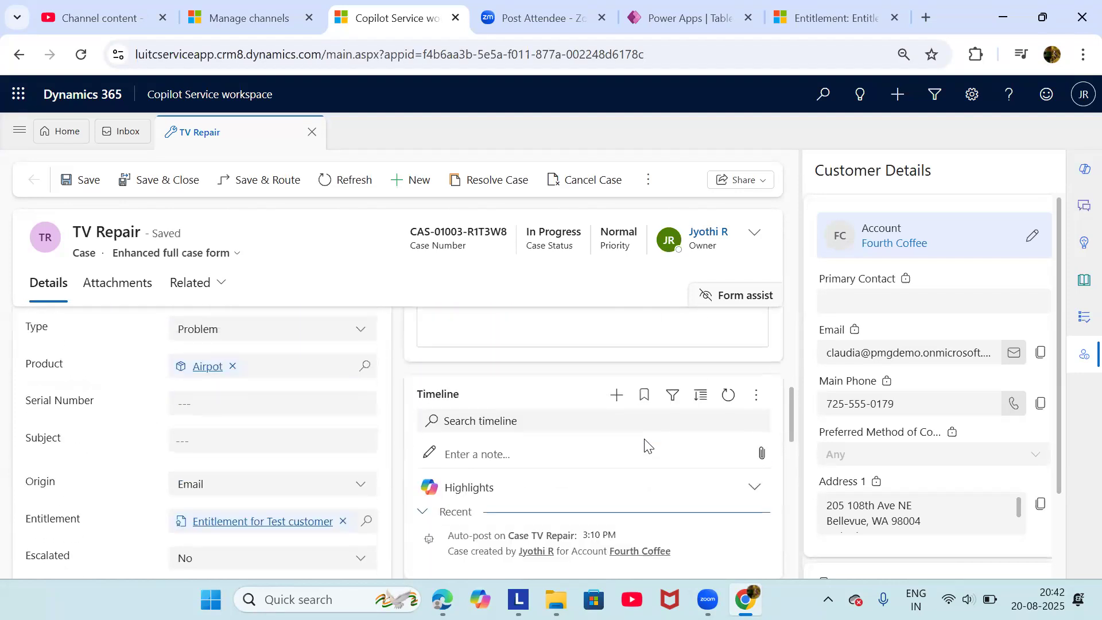
{"action": "left_click", "coordinate": [620, 398]}
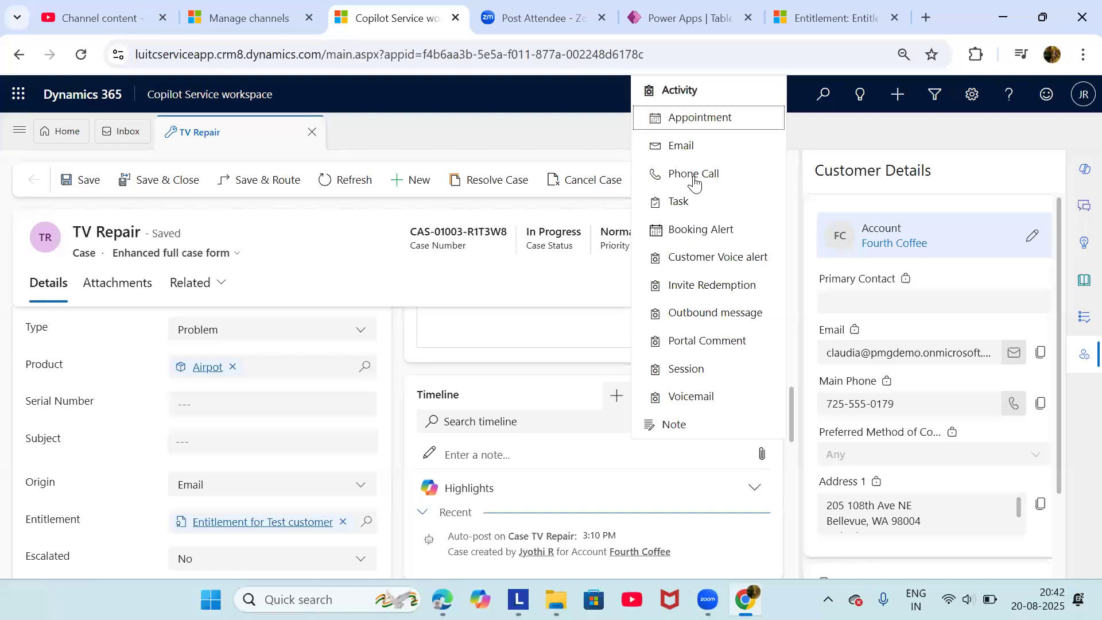
{"action": "left_click", "coordinate": [681, 150]}
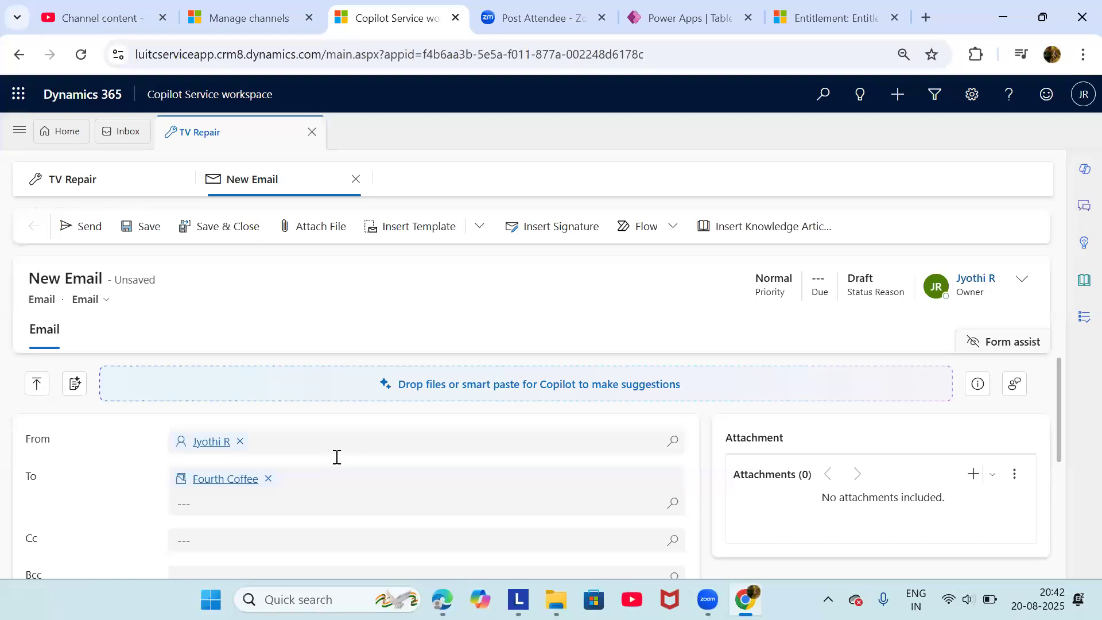
{"action": "scroll", "coordinate": [334, 456], "scroll_direction": "down", "scroll_amount": 3}
{"action": "left_click", "coordinate": [281, 473]}
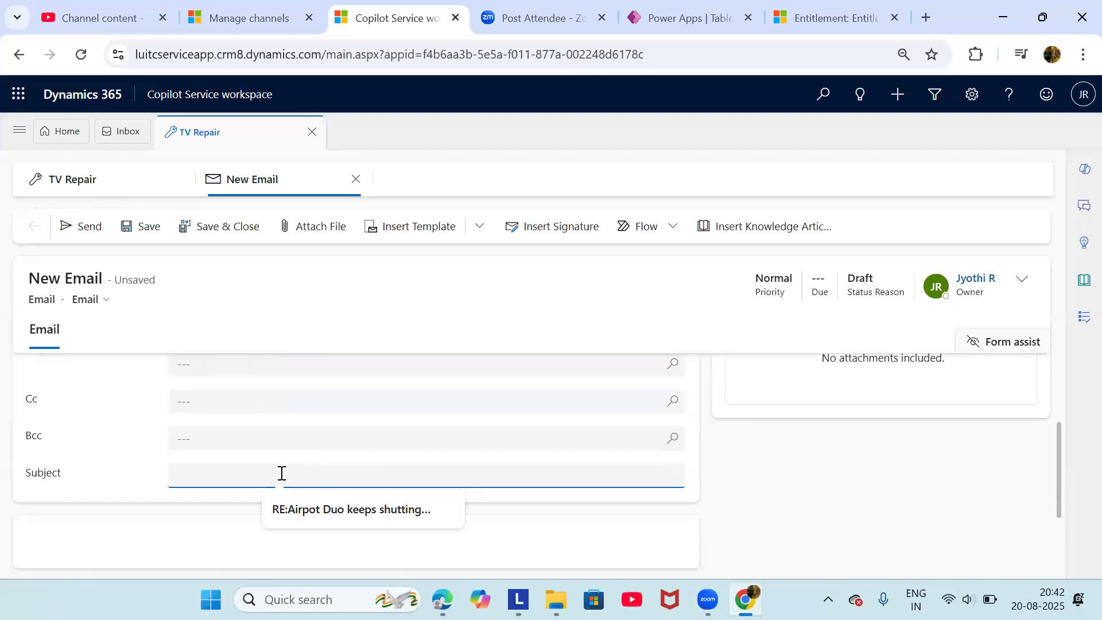
{"action": "left_click", "coordinate": [274, 477]}
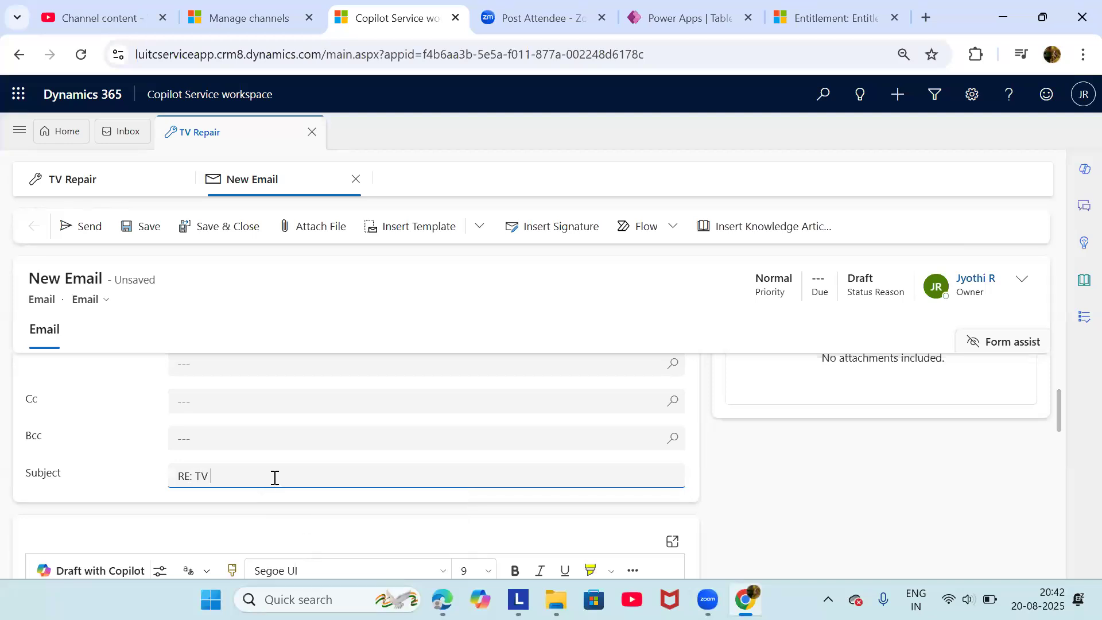
Write "Hi Can I get the more details, Like the subscription and model and the remaining details" as the body, then save and send the email
{"action": "scroll", "coordinate": [276, 477], "scroll_direction": "down", "scroll_amount": 6}
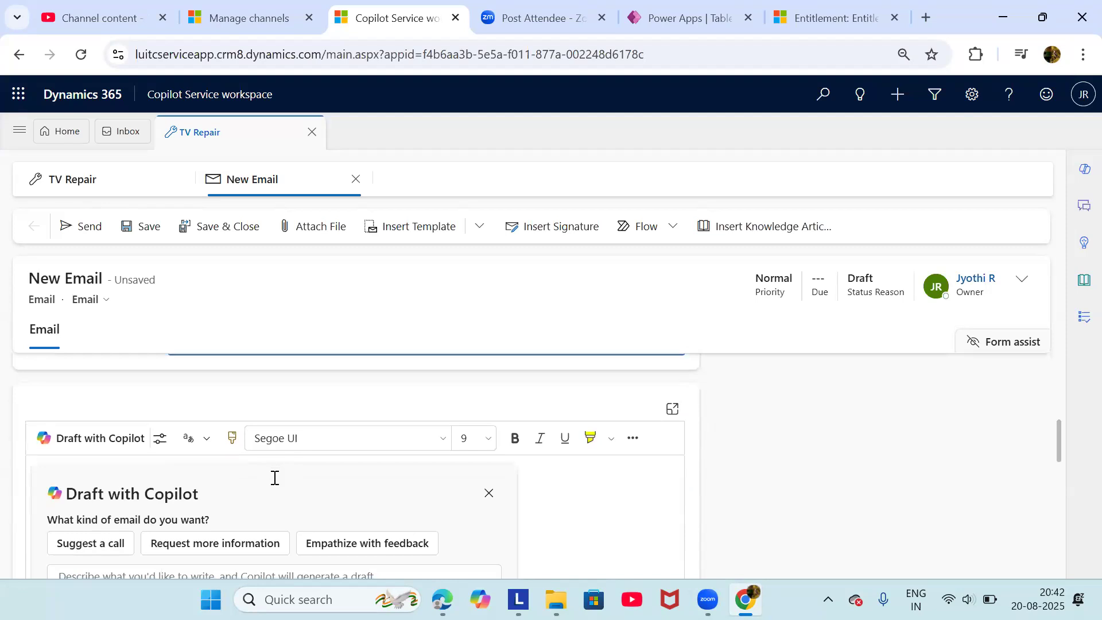
{"action": "left_click", "coordinate": [148, 484]}
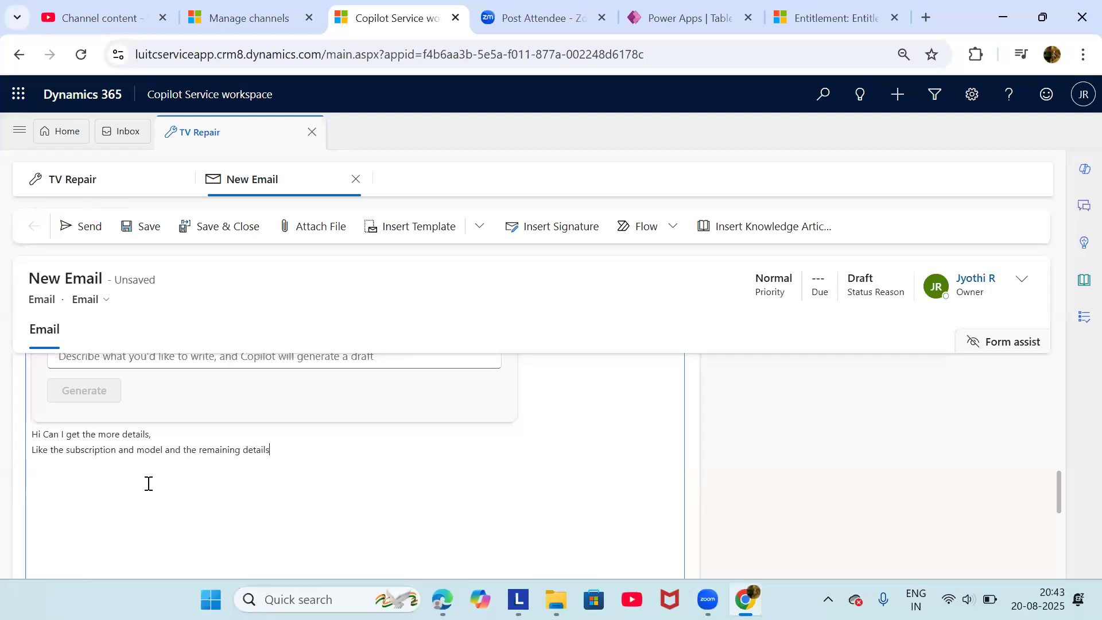
{"action": "scroll", "coordinate": [148, 483], "scroll_direction": "down", "scroll_amount": 3}
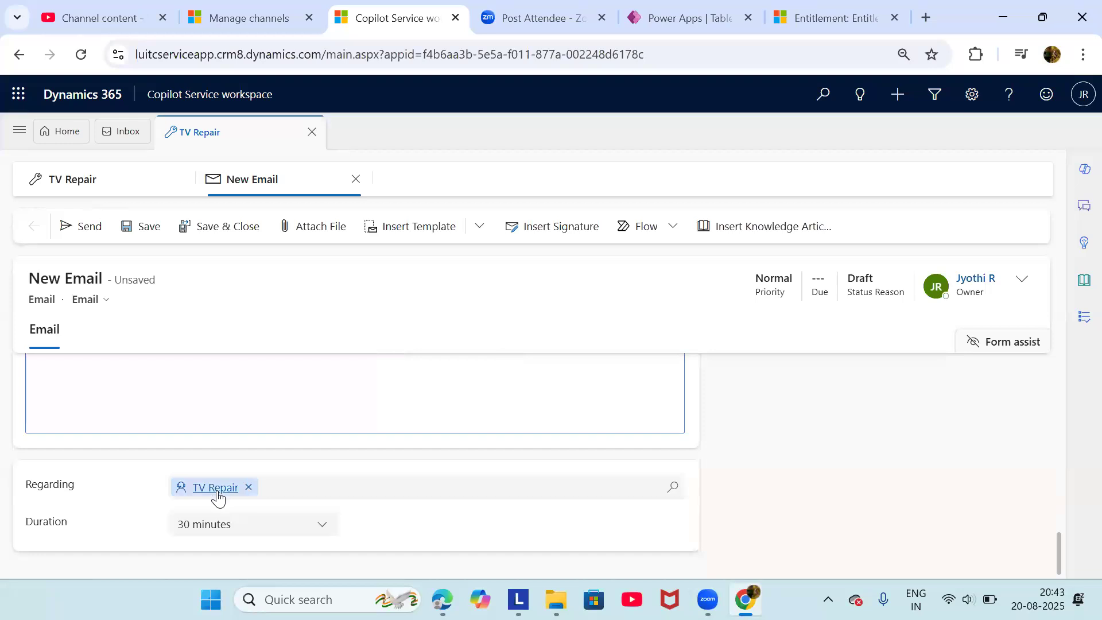
{"action": "left_click", "coordinate": [142, 228]}
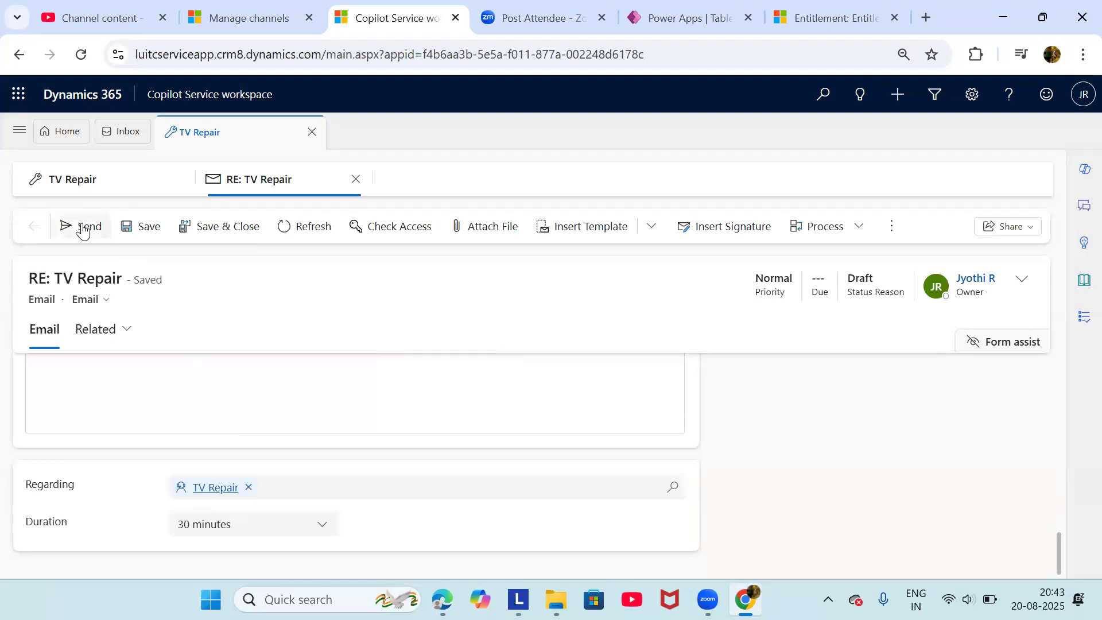
{"action": "left_click", "coordinate": [83, 228]}
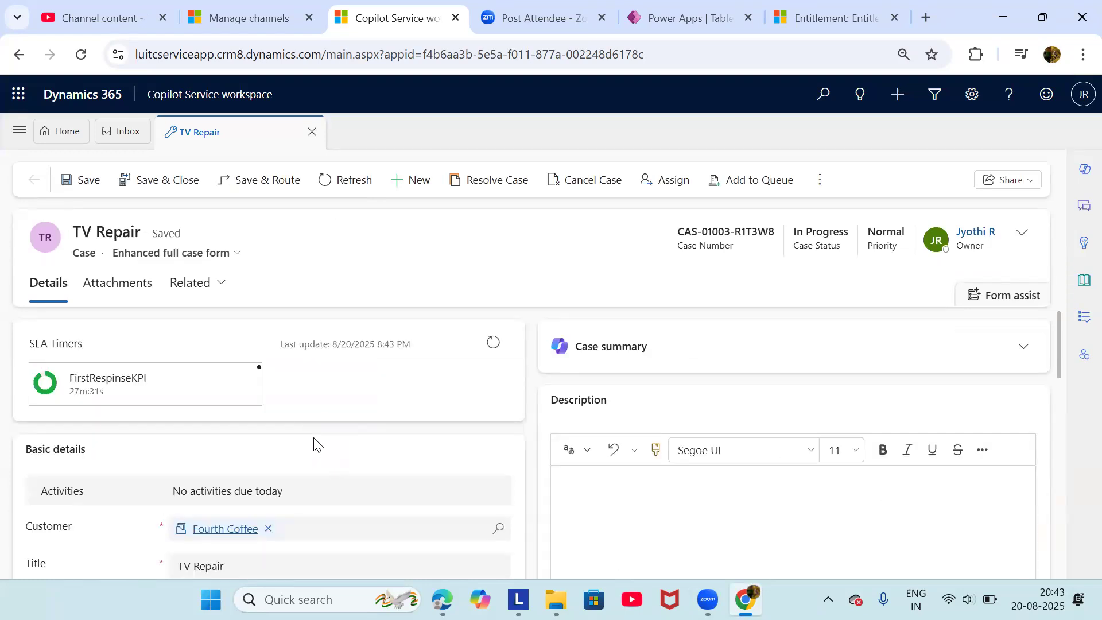
Check the sent email in the case's timeline and compare it with the state of the SLA timer
{"action": "scroll", "coordinate": [696, 436], "scroll_direction": "down", "scroll_amount": 5}
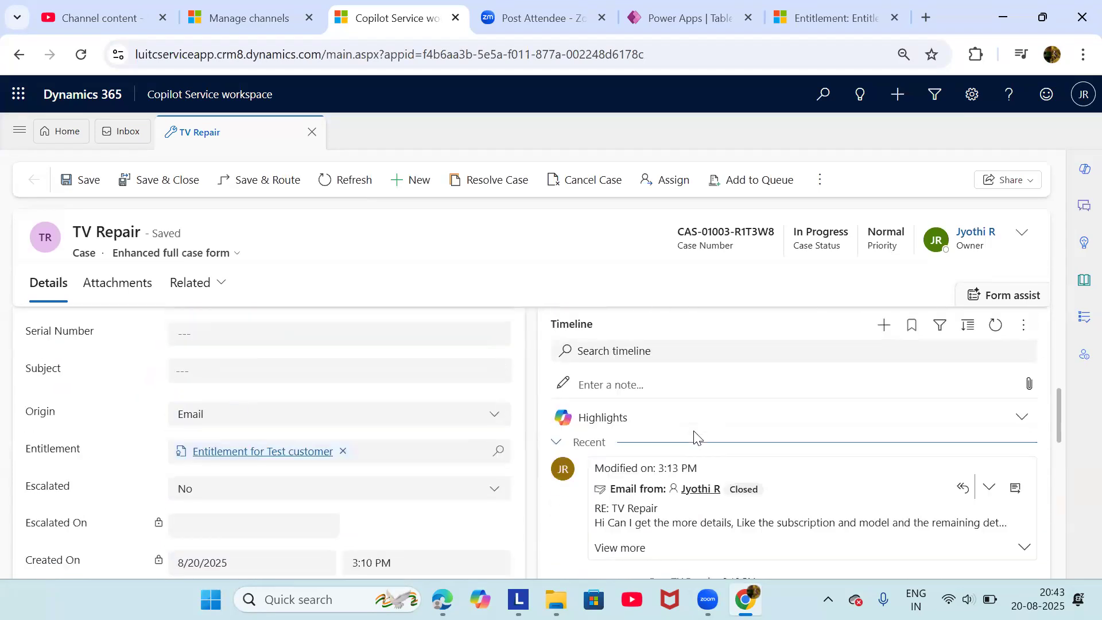
{"action": "scroll", "coordinate": [695, 438], "scroll_direction": "up", "scroll_amount": 3}
{"action": "scroll", "coordinate": [694, 436], "scroll_direction": "up", "scroll_amount": 1}
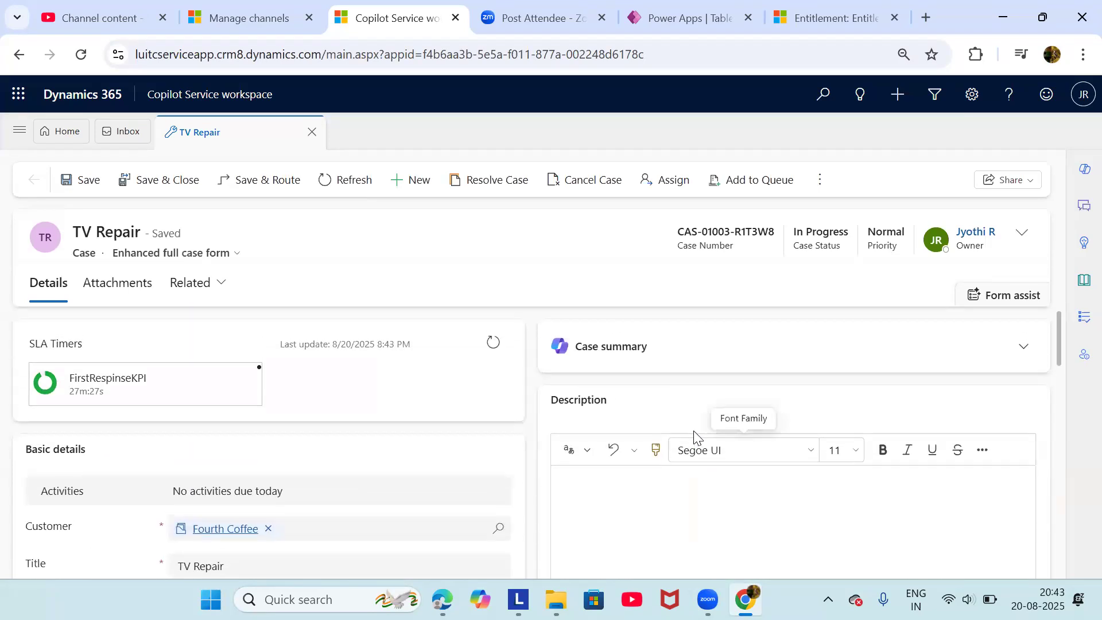
{"action": "scroll", "coordinate": [466, 468], "scroll_direction": "down", "scroll_amount": 8}
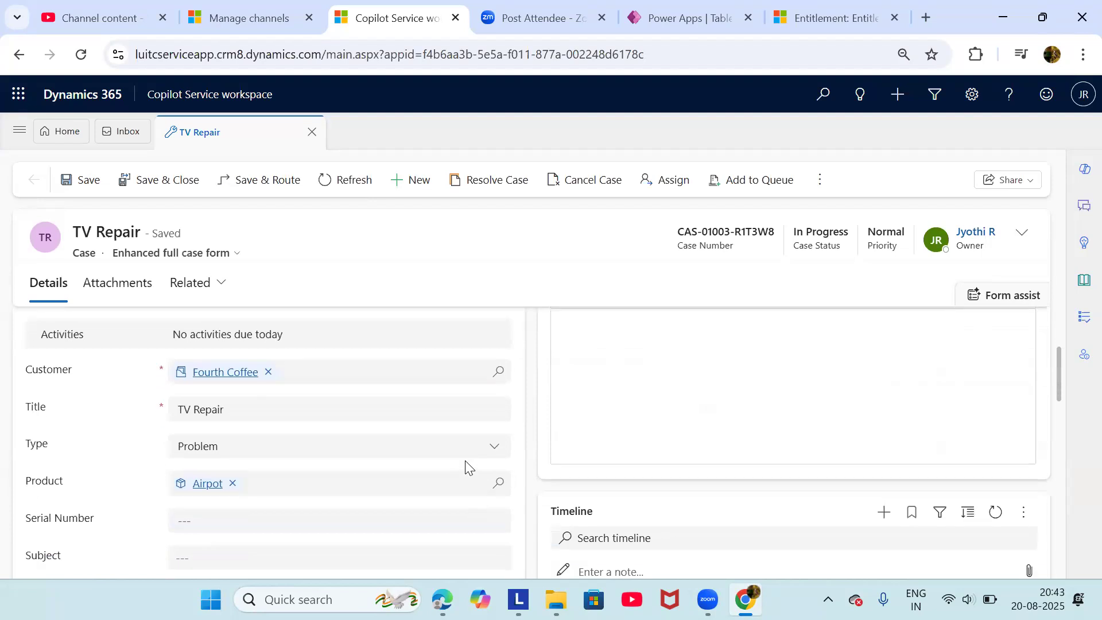
{"action": "scroll", "coordinate": [466, 462], "scroll_direction": "up", "scroll_amount": 8}
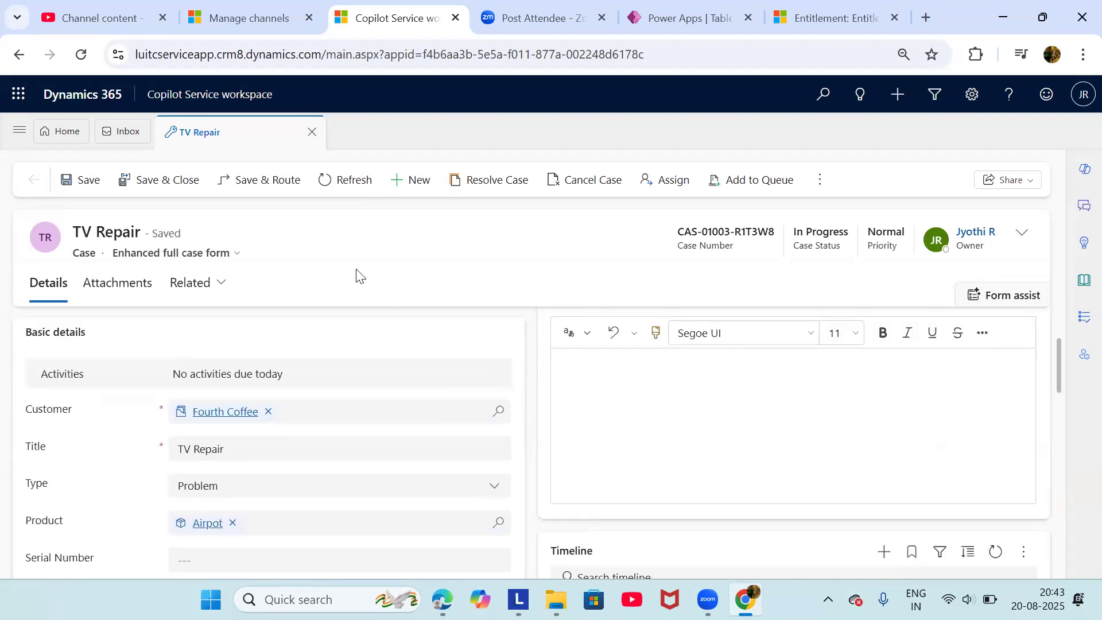
{"action": "scroll", "coordinate": [383, 383], "scroll_direction": "up", "scroll_amount": 2}
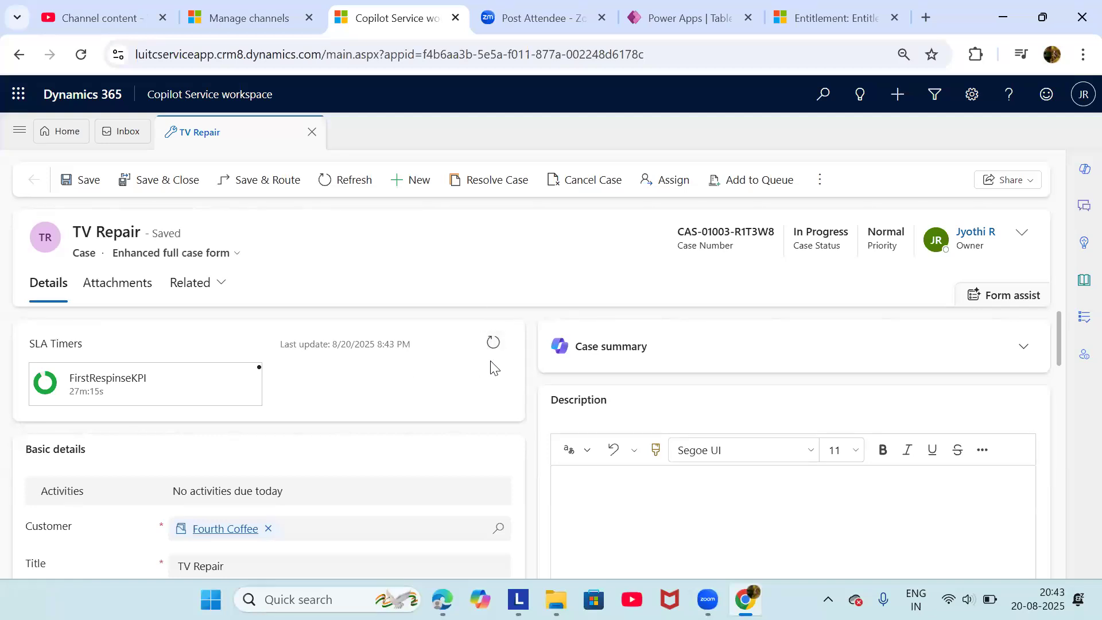
{"action": "scroll", "coordinate": [490, 367], "scroll_direction": "down", "scroll_amount": 3}
{"action": "scroll", "coordinate": [299, 291], "scroll_direction": "up", "scroll_amount": 3}
Switch to Power Apps, search all tables for "case" and open the Case table
{"action": "left_click", "coordinate": [224, 23]}
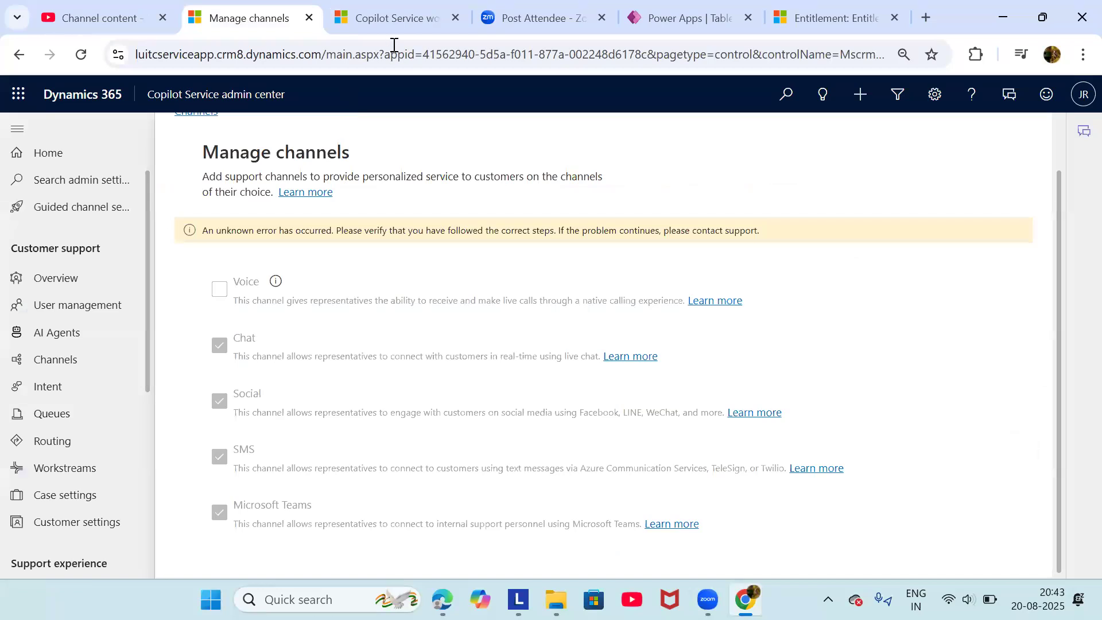
{"action": "left_click", "coordinate": [384, 23]}
{"action": "left_click", "coordinate": [645, 25]}
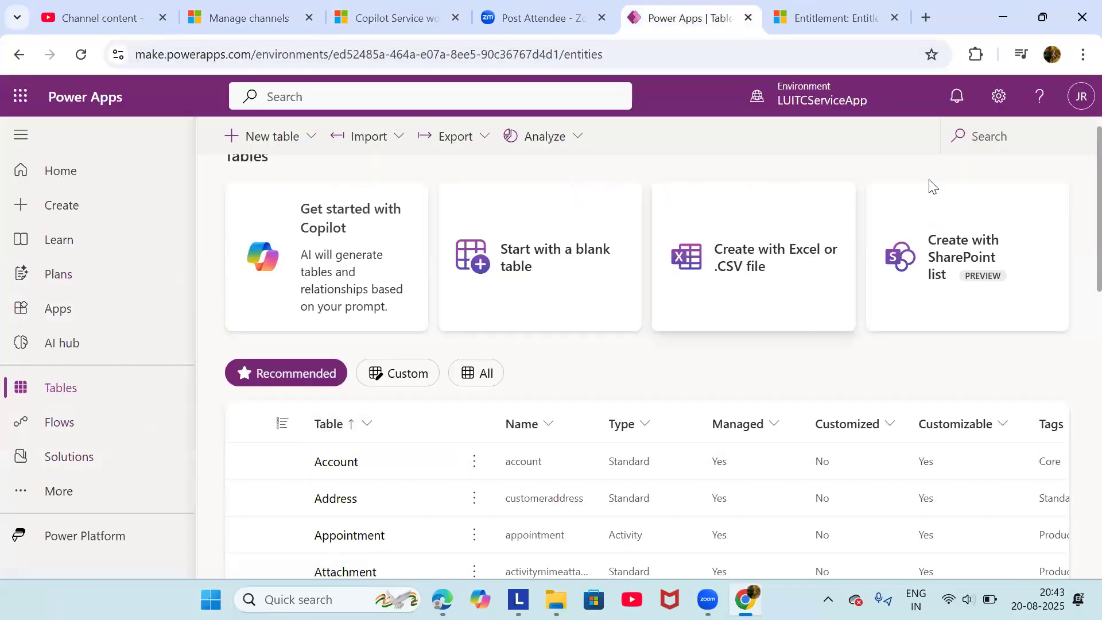
{"action": "left_click", "coordinate": [1018, 134]}
{"action": "type", "text": "case"}
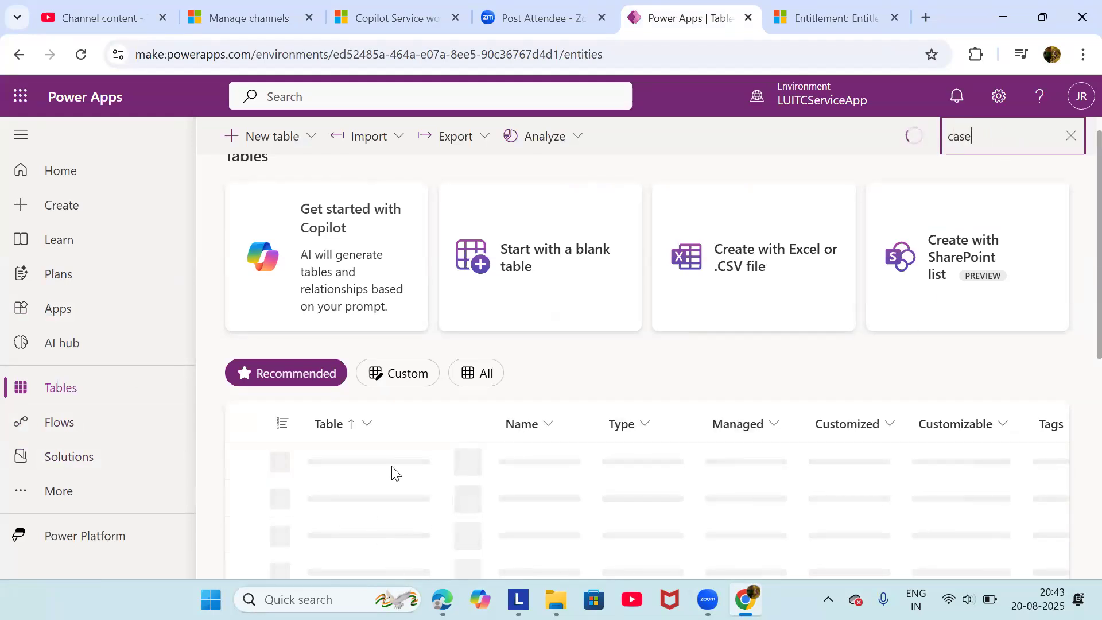
{"action": "left_click", "coordinate": [476, 377]}
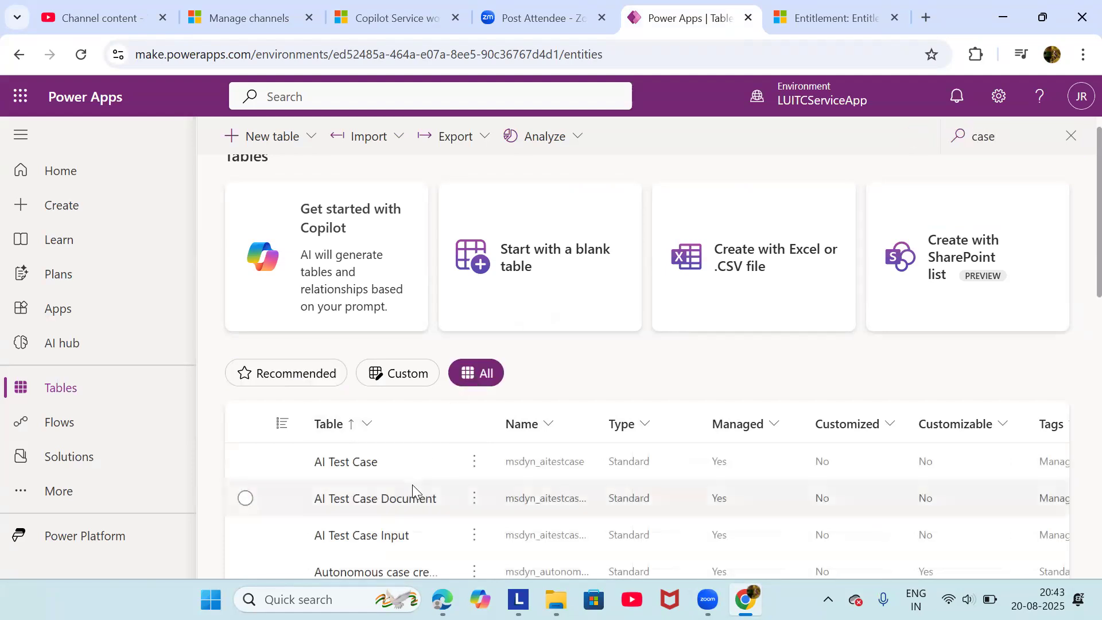
{"action": "scroll", "coordinate": [412, 484], "scroll_direction": "down", "scroll_amount": 3}
{"action": "left_click", "coordinate": [327, 453]}
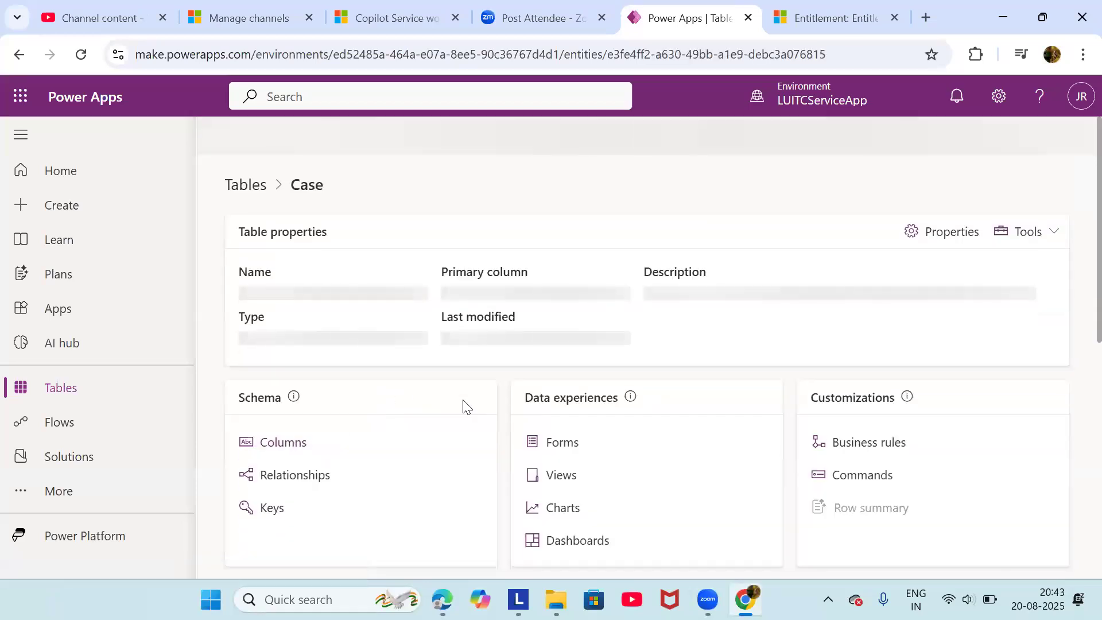
List the Case table's forms and open the Enhanced full case form for editing
{"action": "left_click", "coordinate": [565, 466]}
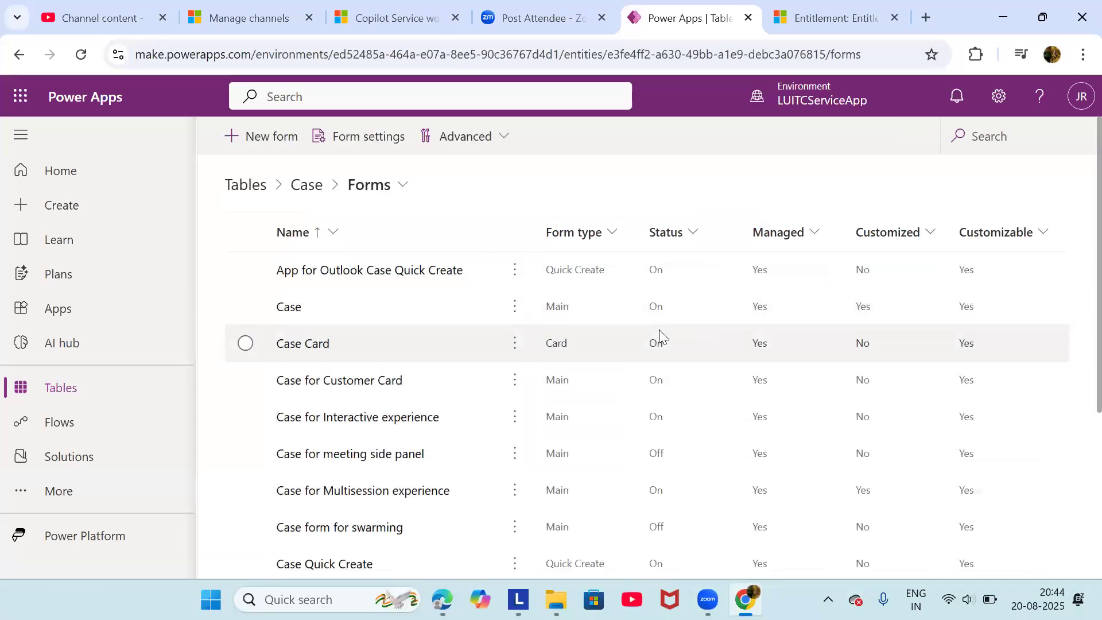
{"action": "scroll", "coordinate": [505, 390], "scroll_direction": "down", "scroll_amount": 1}
{"action": "scroll", "coordinate": [505, 392], "scroll_direction": "down", "scroll_amount": 3}
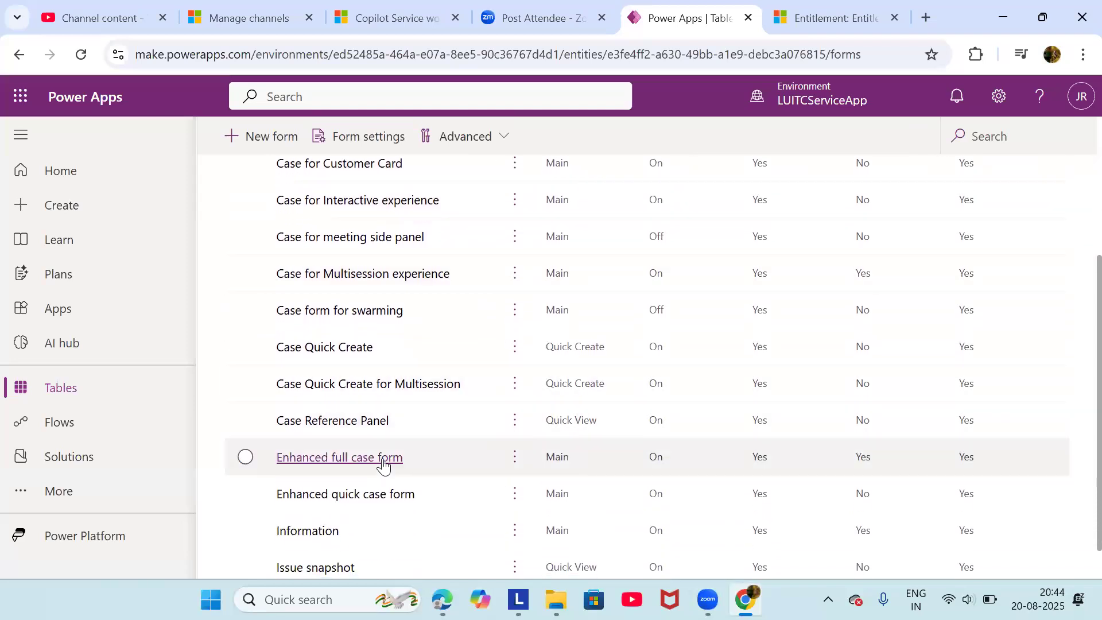
{"action": "left_click", "coordinate": [383, 457]}
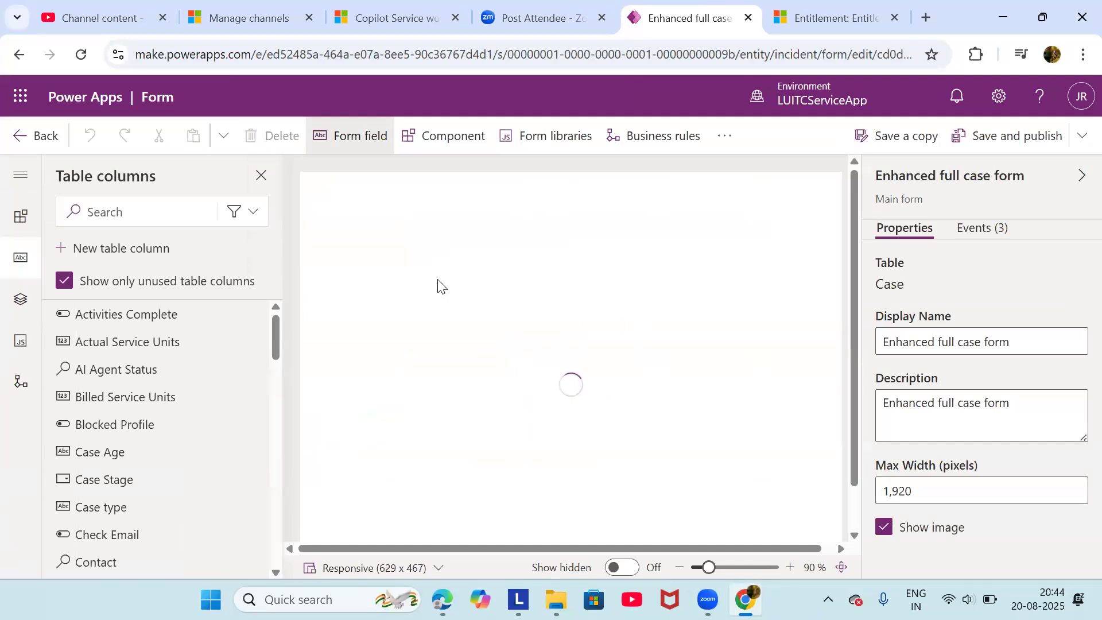
Find the unused column First Response Sent, place it between Type and Product on the form, then save and publish
{"action": "left_click", "coordinate": [146, 214]}
{"action": "type", "text": "first"}
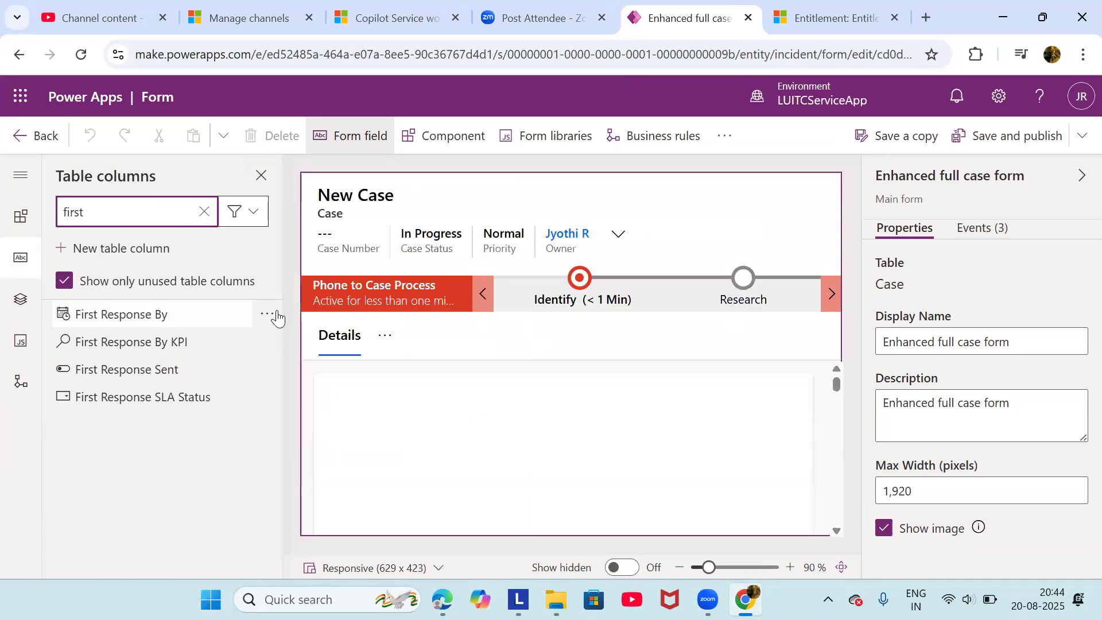
{"action": "left_click", "coordinate": [173, 376]}
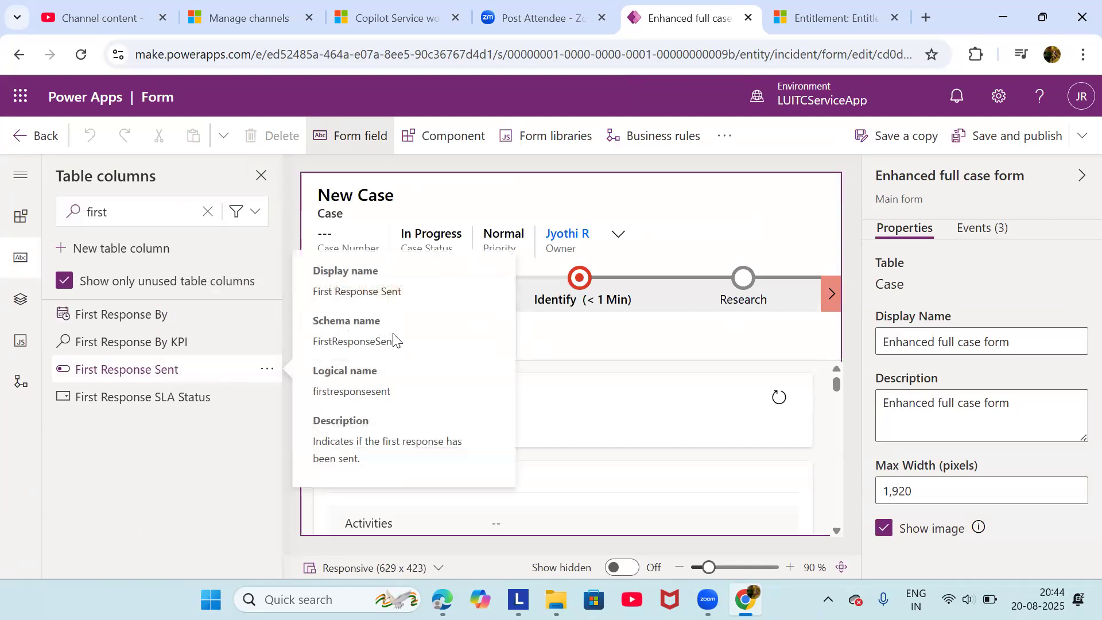
{"action": "scroll", "coordinate": [589, 433], "scroll_direction": "down", "scroll_amount": 3}
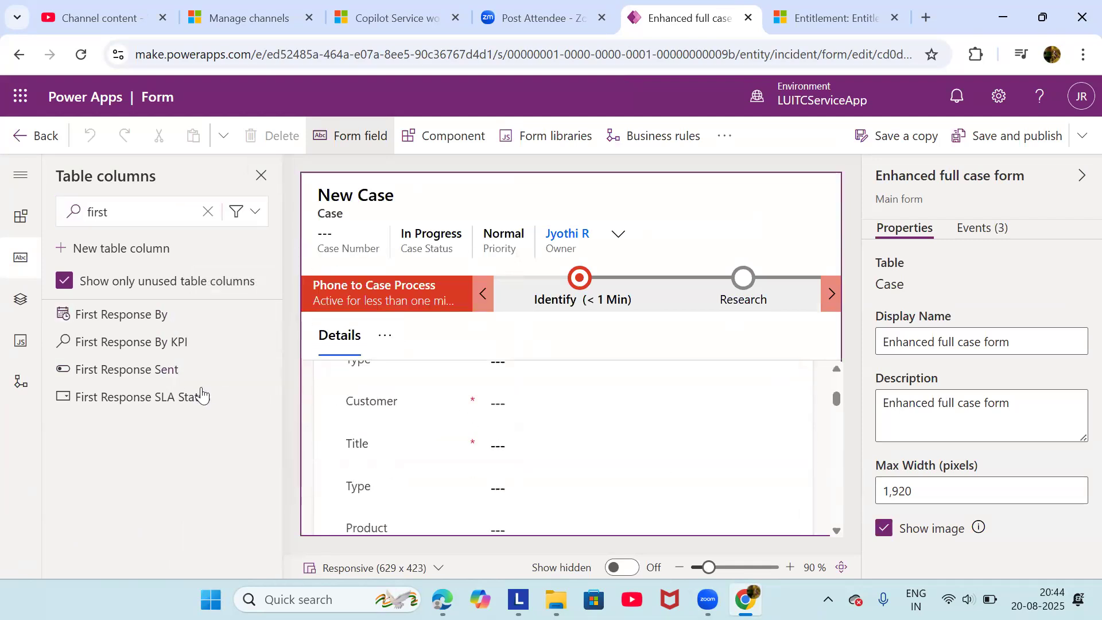
{"action": "left_click_drag", "start_coordinate": [155, 373], "coordinate": [350, 504]}
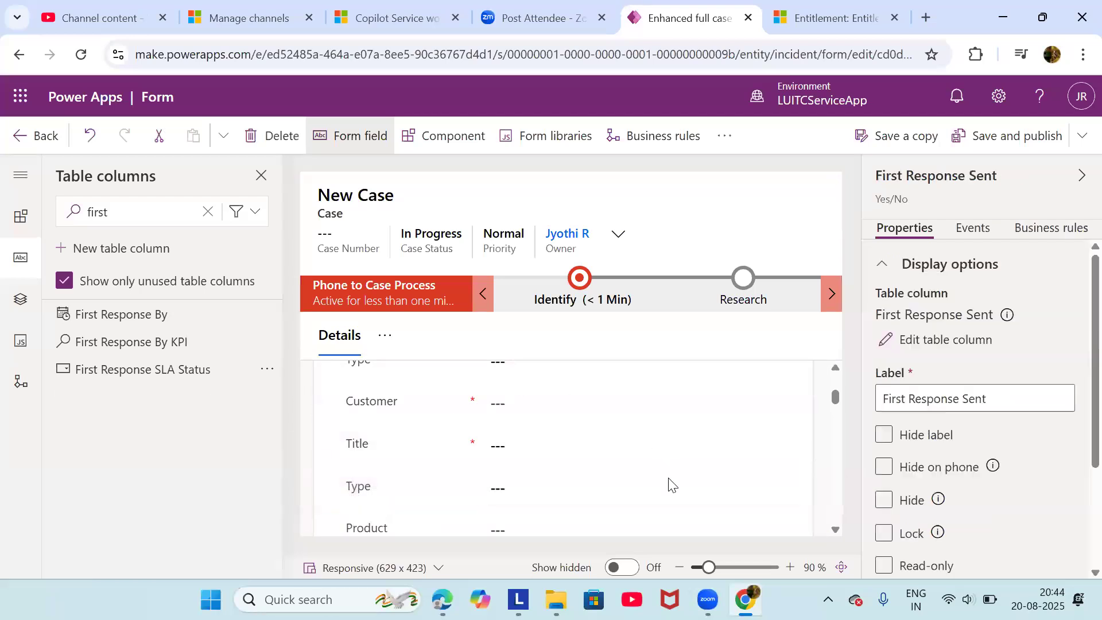
{"action": "left_click", "coordinate": [945, 434]}
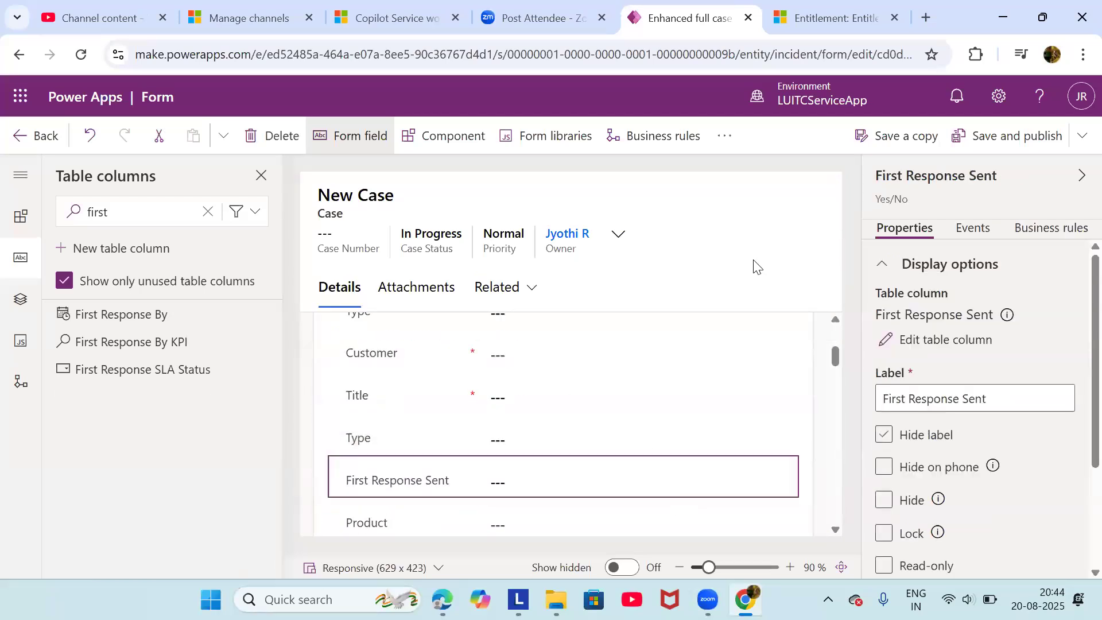
{"action": "left_click", "coordinate": [992, 137]}
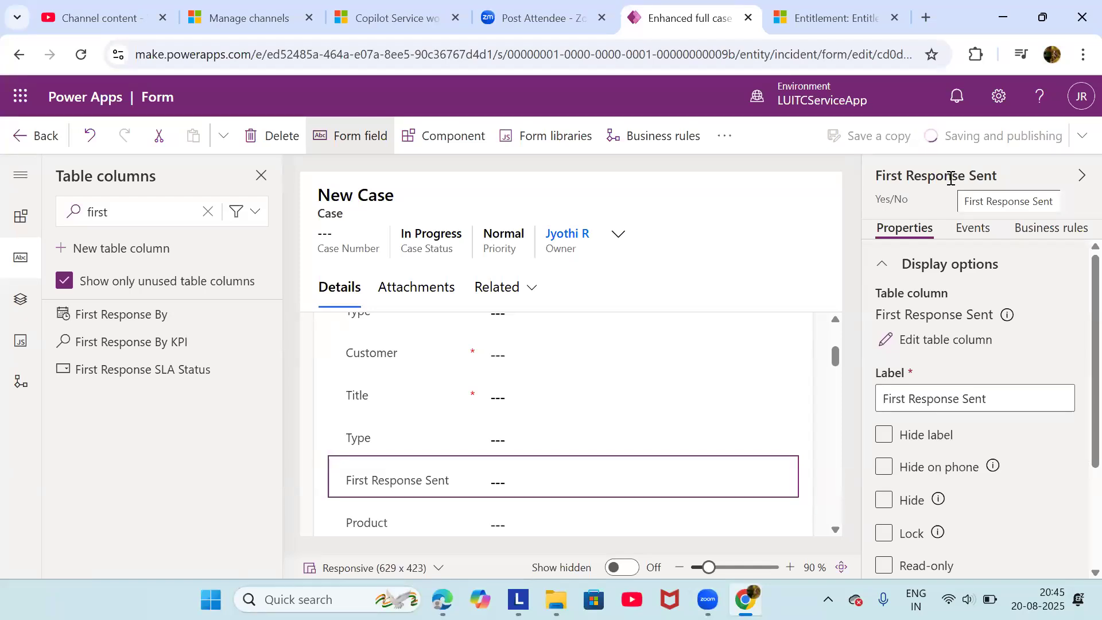
Switch to Copilot Service workspace, refresh the TV Repair case and check its basic details for the First Response Sent field
{"action": "left_click", "coordinate": [833, 18]}
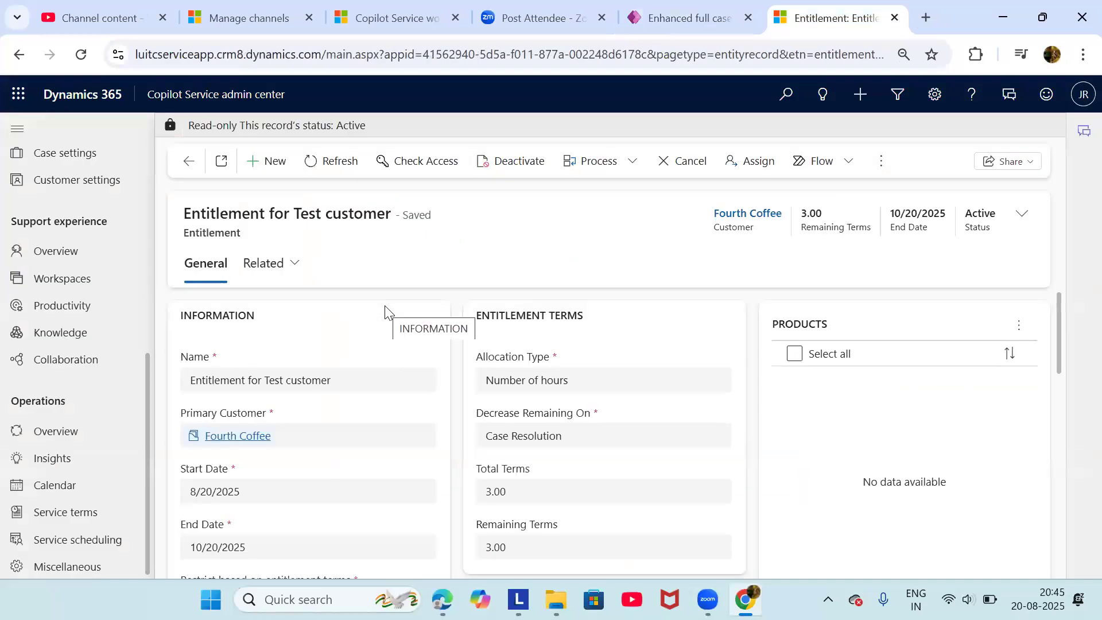
{"action": "left_click", "coordinate": [378, 28]}
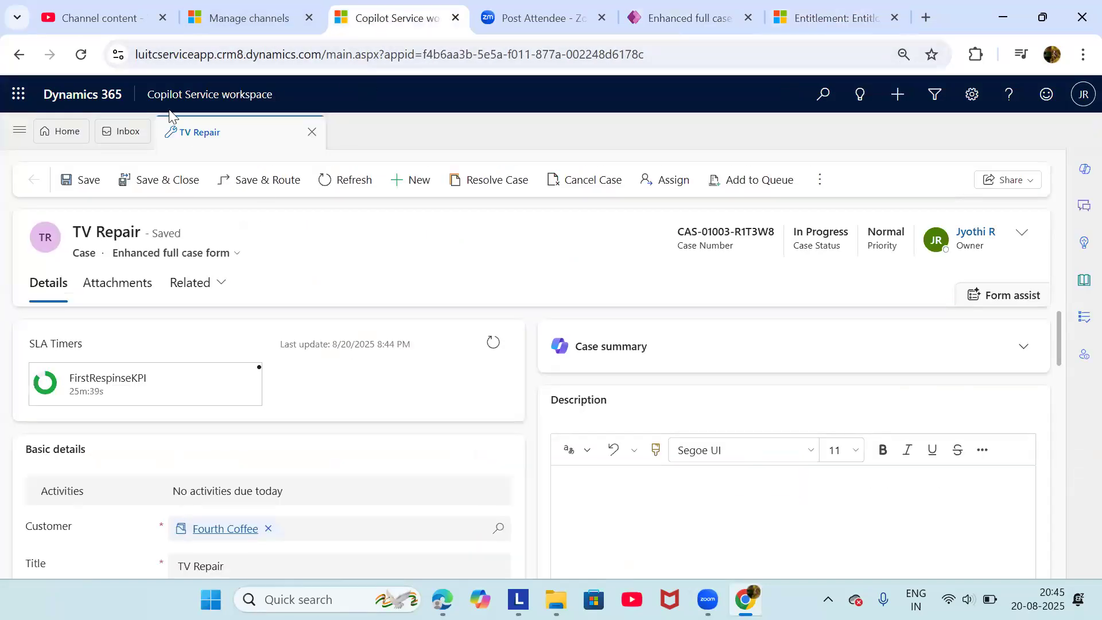
{"action": "left_click", "coordinate": [350, 180]}
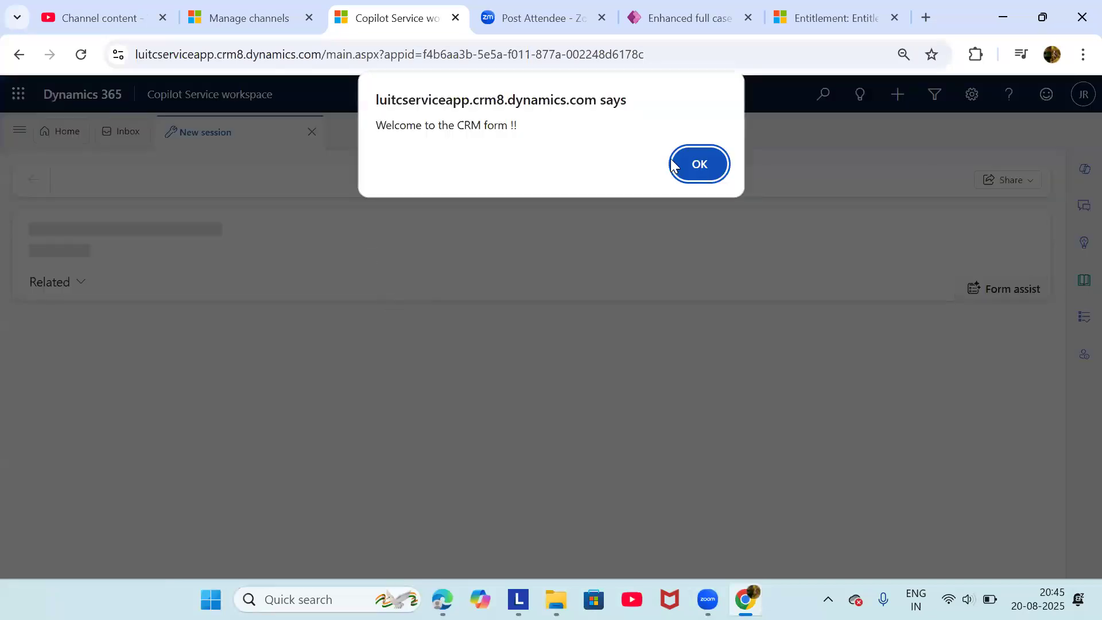
{"action": "key", "text": "Return"}
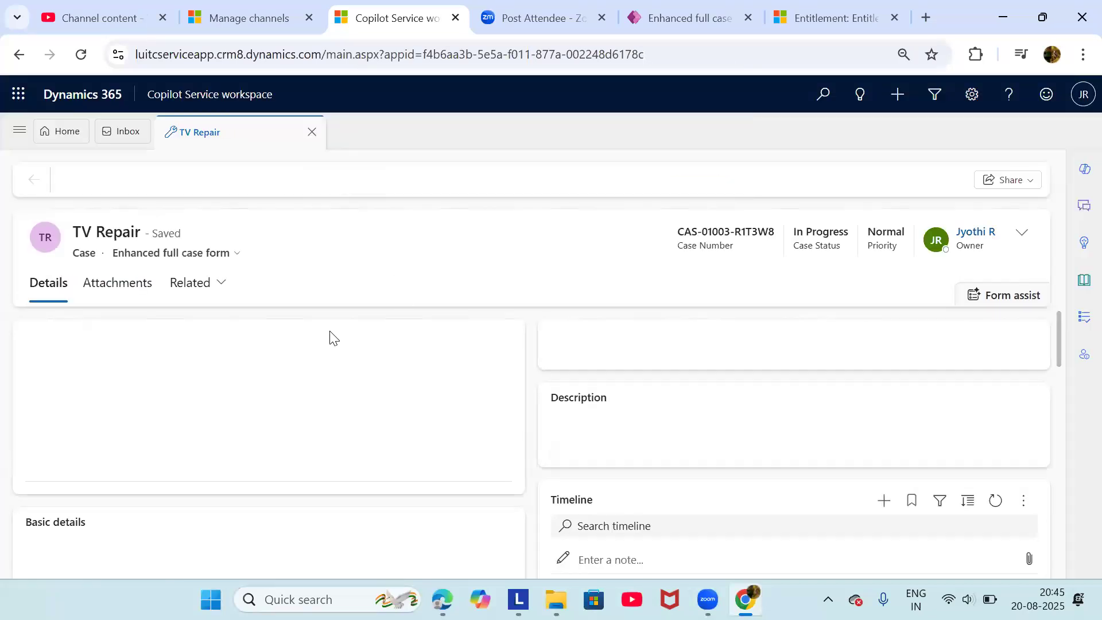
{"action": "scroll", "coordinate": [361, 418], "scroll_direction": "down", "scroll_amount": 2}
{"action": "scroll", "coordinate": [361, 417], "scroll_direction": "down", "scroll_amount": 1}
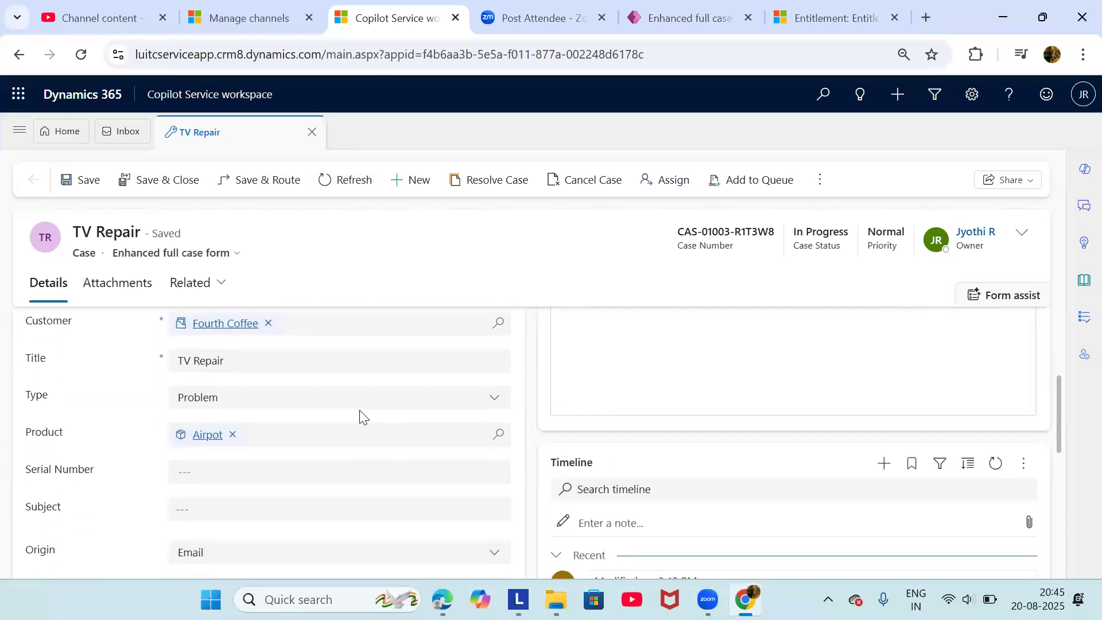
Reload the workspace in the browser and show the cases in the Active Cases view
{"action": "left_click", "coordinate": [81, 55]}
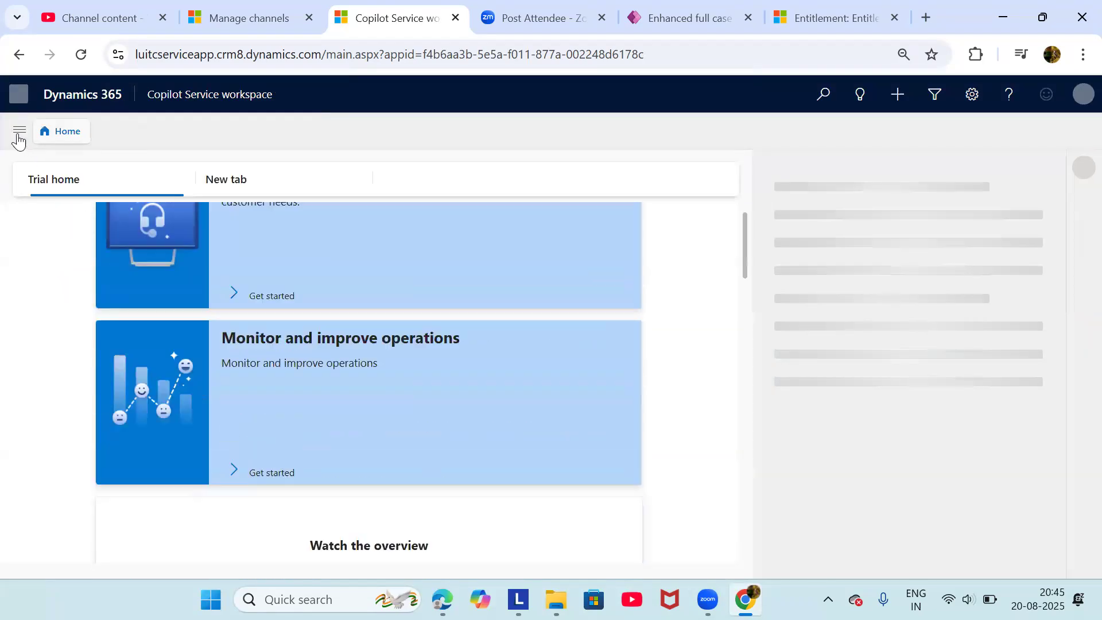
{"action": "left_click", "coordinate": [19, 131]}
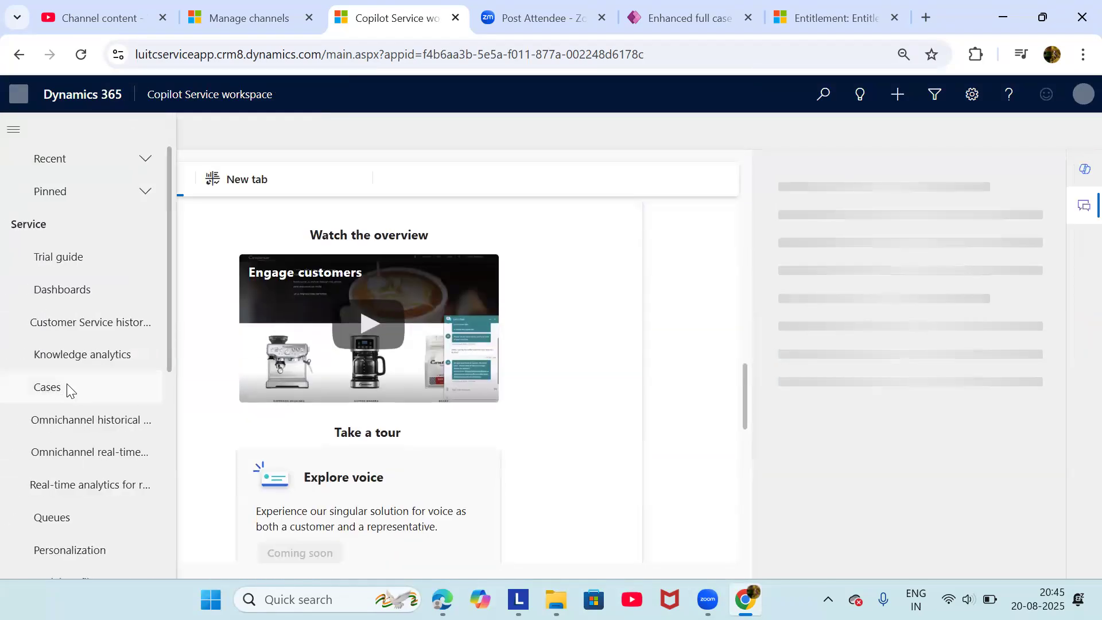
{"action": "left_click", "coordinate": [67, 388]}
{"action": "left_click", "coordinate": [1080, 217]}
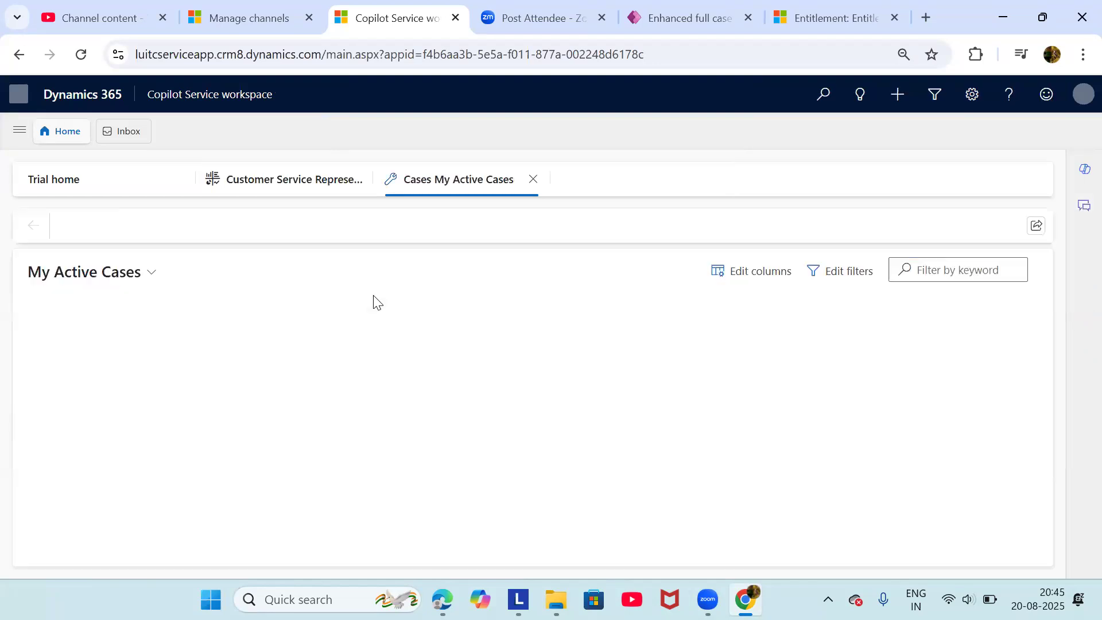
{"action": "left_click", "coordinate": [147, 236]}
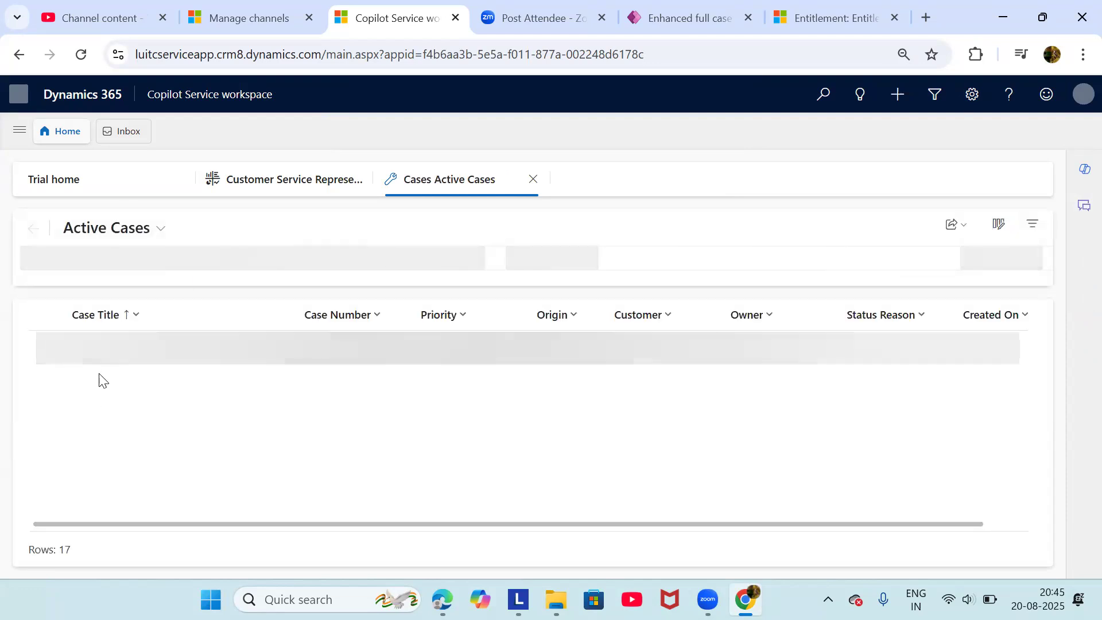
Sort the active cases by Created On from newer to older and open the TV Repair case
{"action": "left_click", "coordinate": [979, 320]}
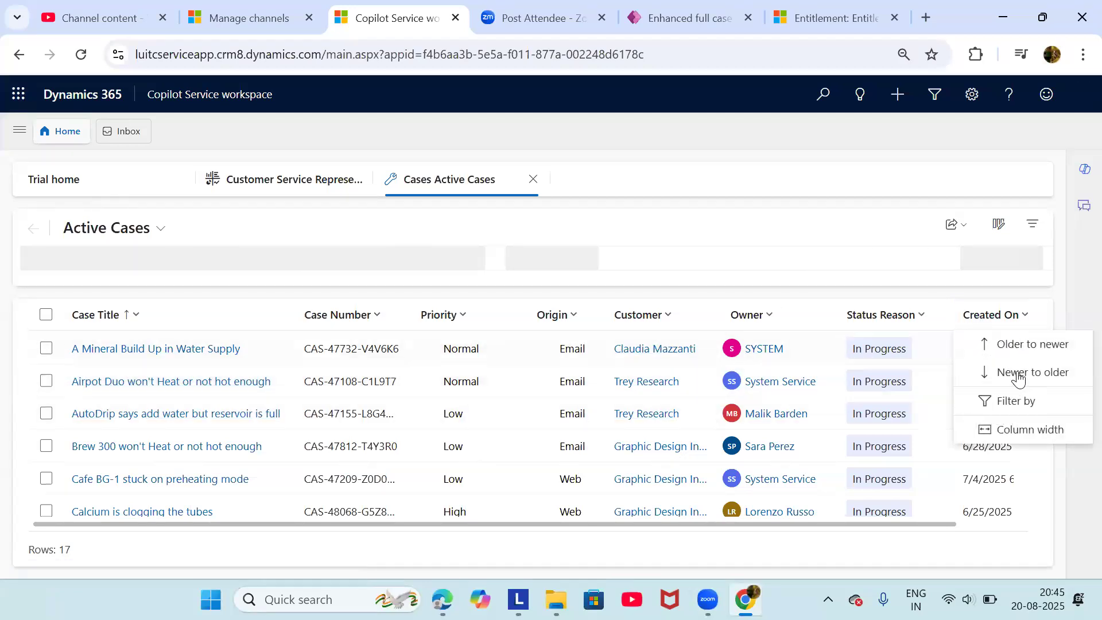
{"action": "left_click", "coordinate": [1017, 370]}
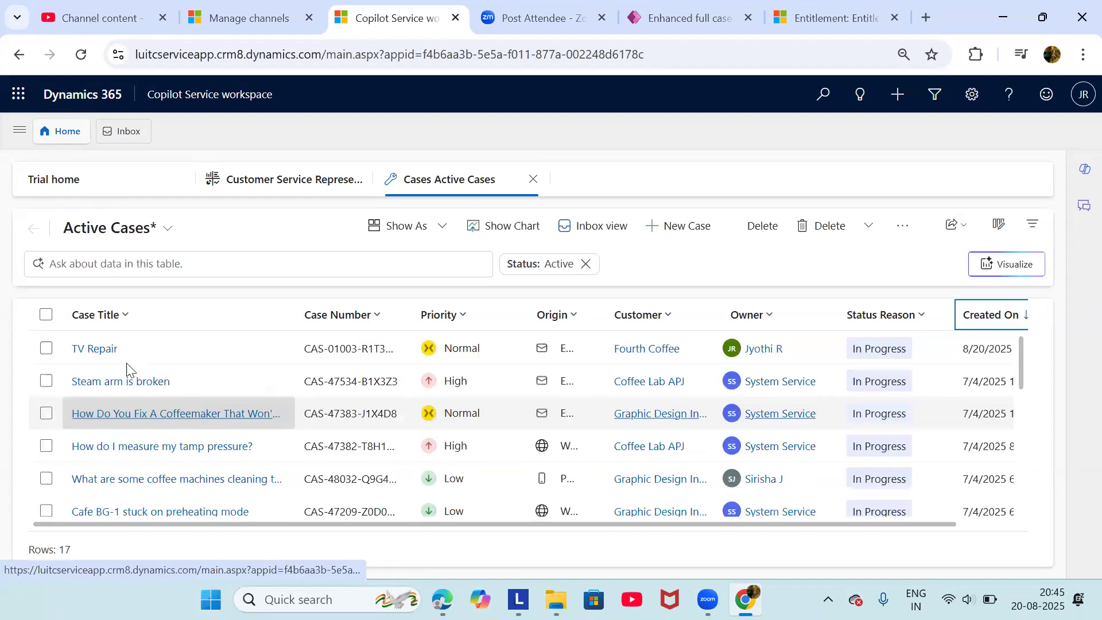
{"action": "left_click", "coordinate": [98, 348]}
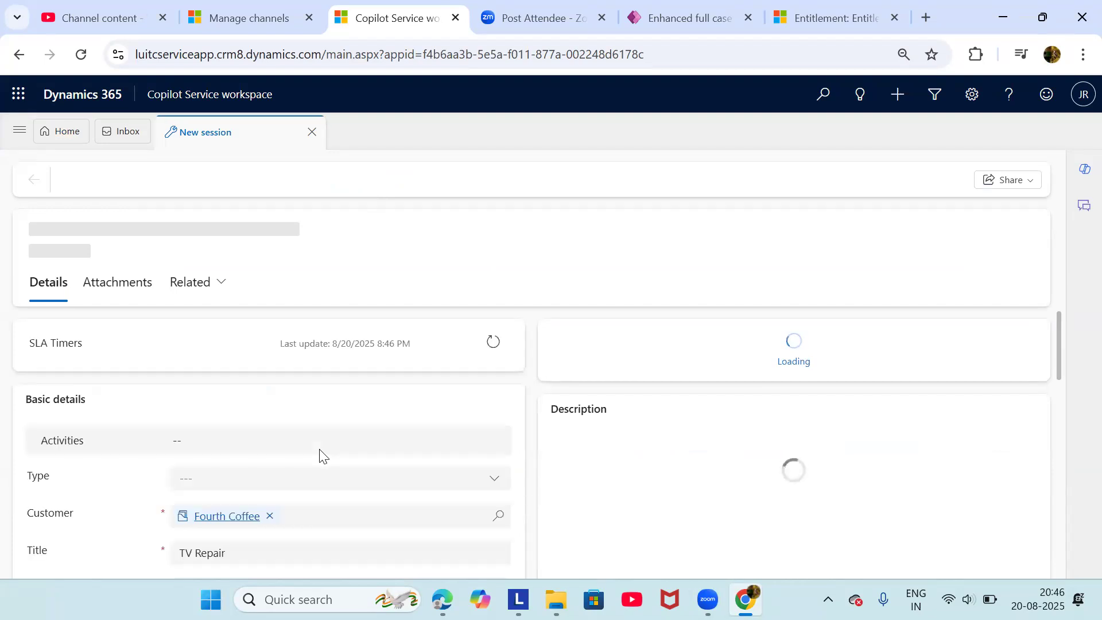
Dismiss the welcome message, set First Response Sent to Yes in the case's basic details and save the case
{"action": "scroll", "coordinate": [385, 501], "scroll_direction": "down", "scroll_amount": 2}
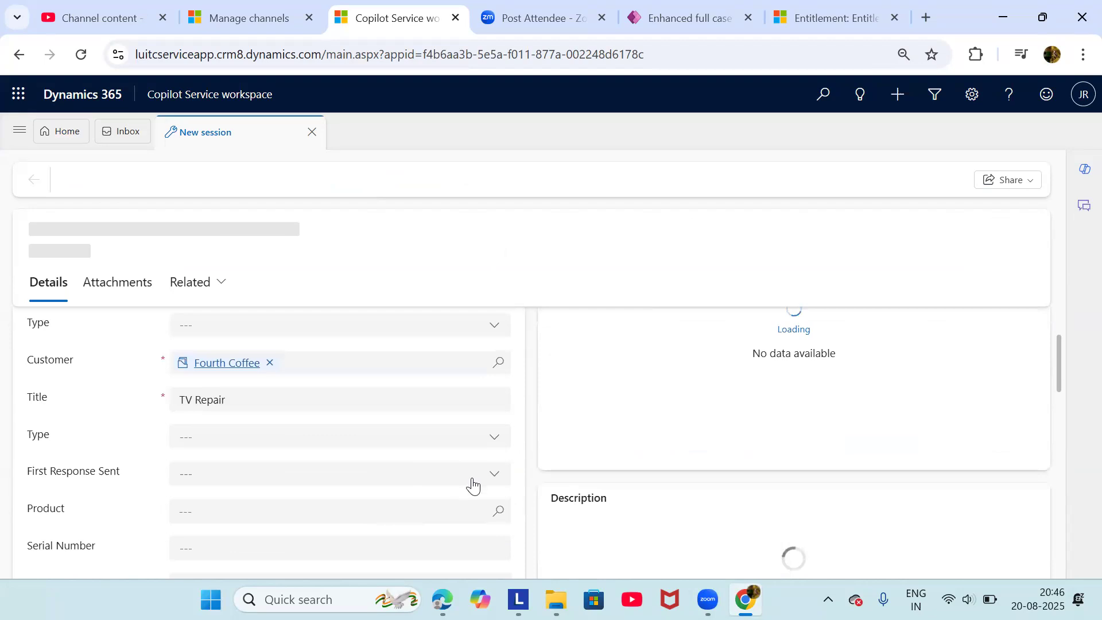
{"action": "left_click", "coordinate": [699, 166]}
{"action": "left_click", "coordinate": [492, 479]}
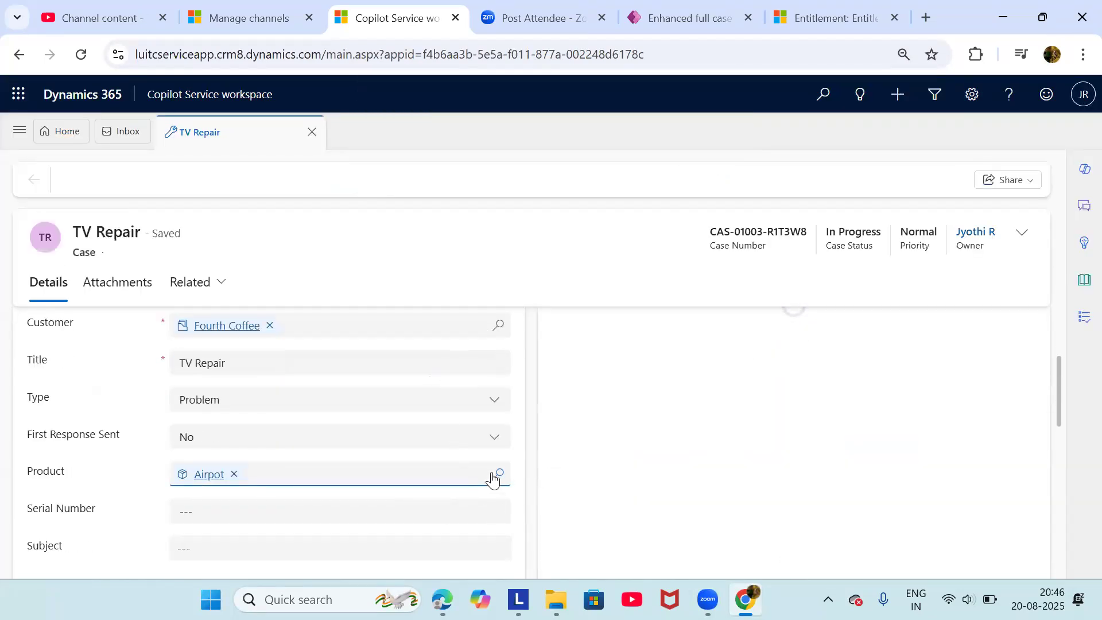
{"action": "scroll", "coordinate": [492, 479], "scroll_direction": "down", "scroll_amount": 1}
{"action": "scroll", "coordinate": [492, 479], "scroll_direction": "up", "scroll_amount": 1}
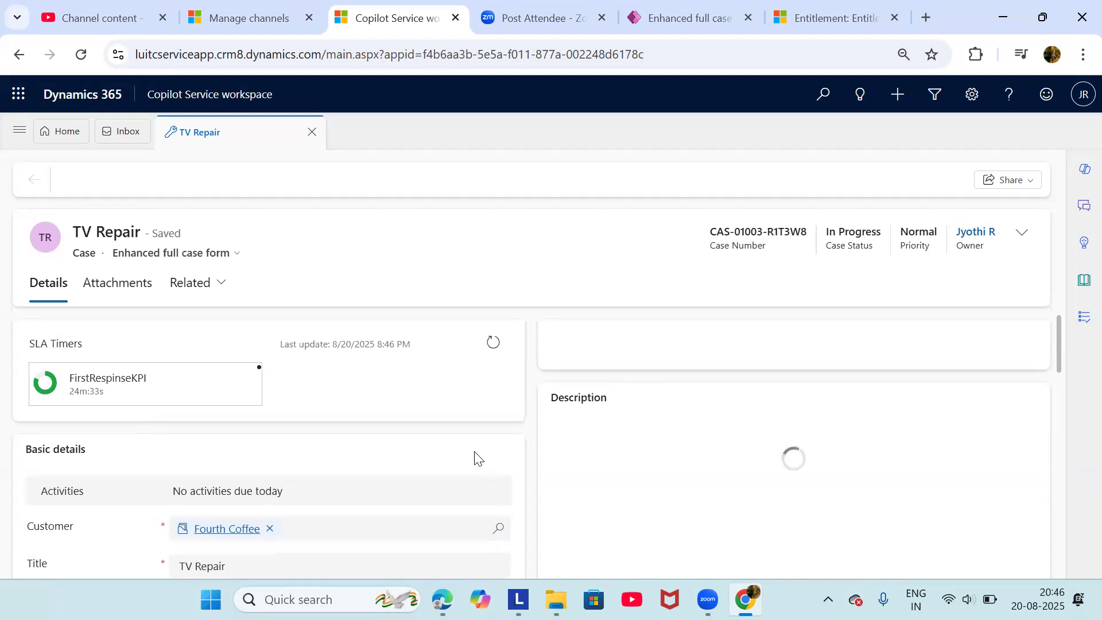
{"action": "scroll", "coordinate": [428, 483], "scroll_direction": "down", "scroll_amount": 2}
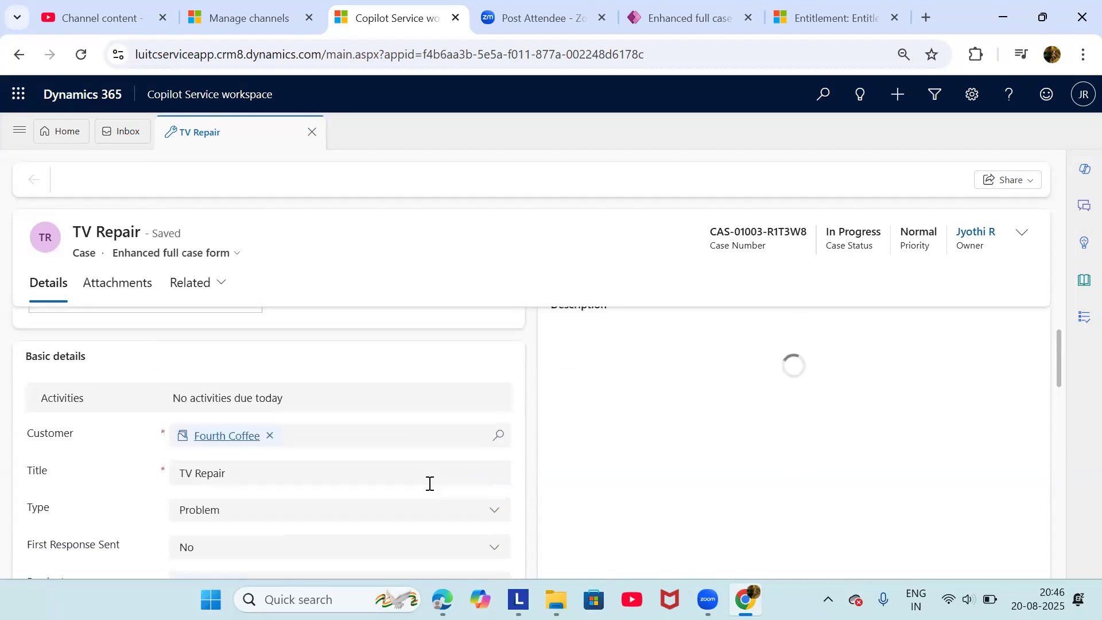
{"action": "left_click", "coordinate": [489, 543]}
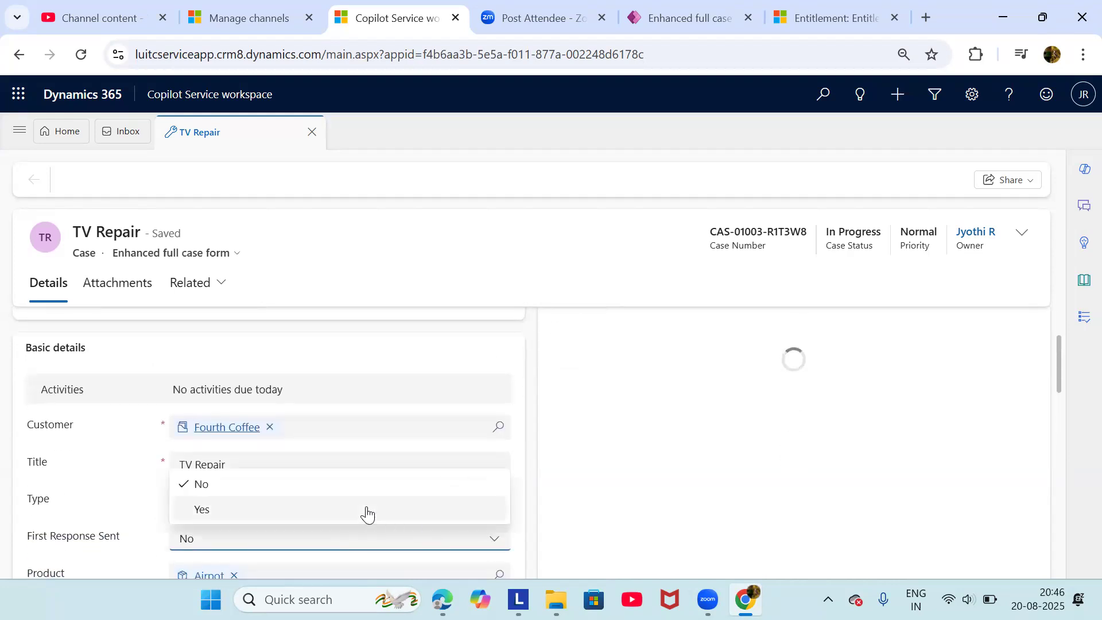
{"action": "left_click", "coordinate": [367, 510]}
{"action": "scroll", "coordinate": [283, 459], "scroll_direction": "up", "scroll_amount": 2}
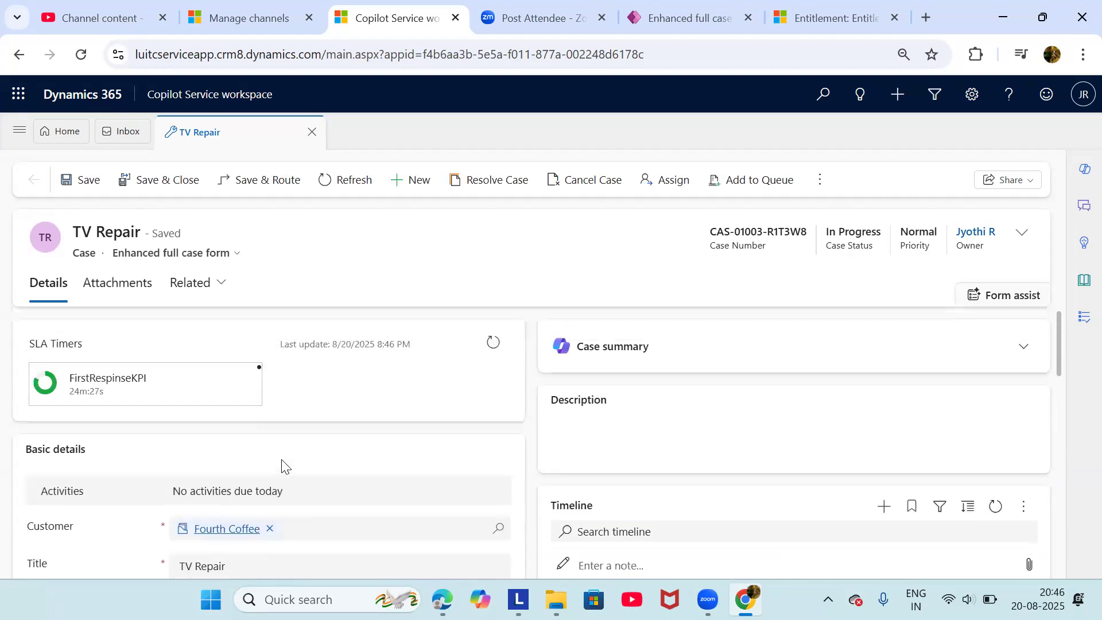
{"action": "left_click", "coordinate": [72, 182]}
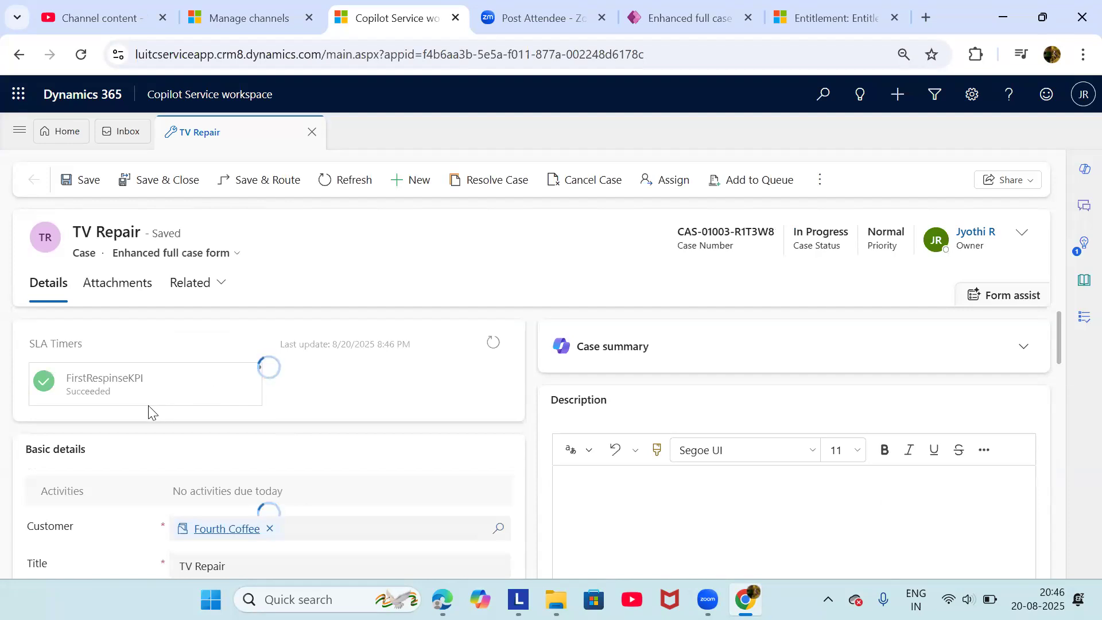
Examine the first-response and resolve-by SLA timers together with the First Response Sent value in the basic details
{"action": "scroll", "coordinate": [191, 451], "scroll_direction": "down", "scroll_amount": 2}
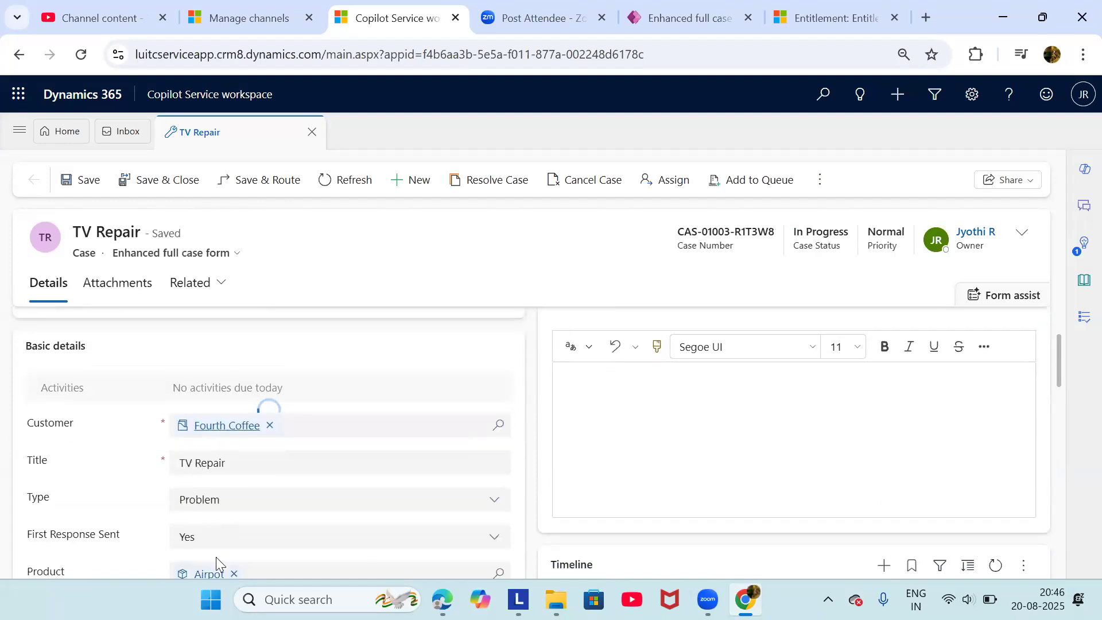
{"action": "scroll", "coordinate": [204, 544], "scroll_direction": "up", "scroll_amount": 3}
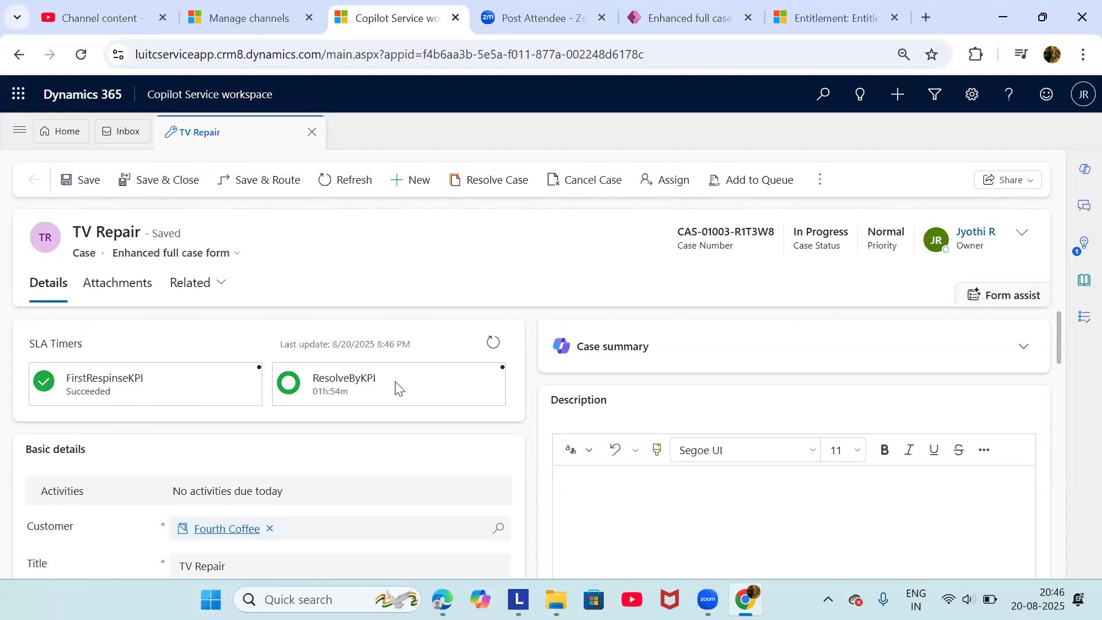
{"action": "scroll", "coordinate": [394, 388], "scroll_direction": "down", "scroll_amount": 1}
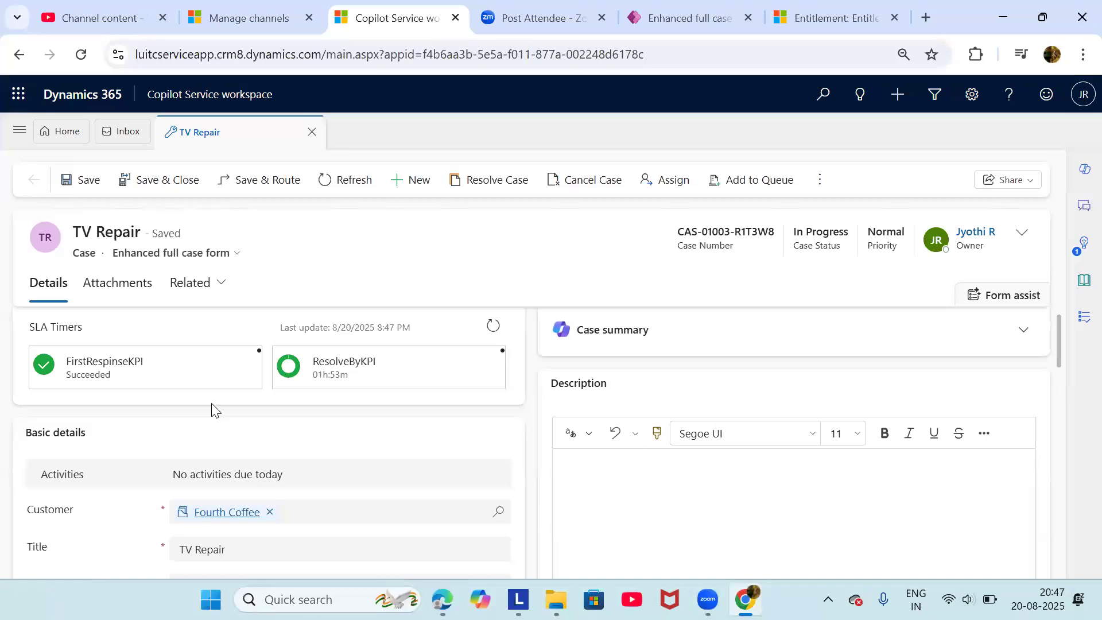
{"action": "scroll", "coordinate": [211, 408], "scroll_direction": "up", "scroll_amount": 1}
{"action": "scroll", "coordinate": [211, 403], "scroll_direction": "down", "scroll_amount": 2}
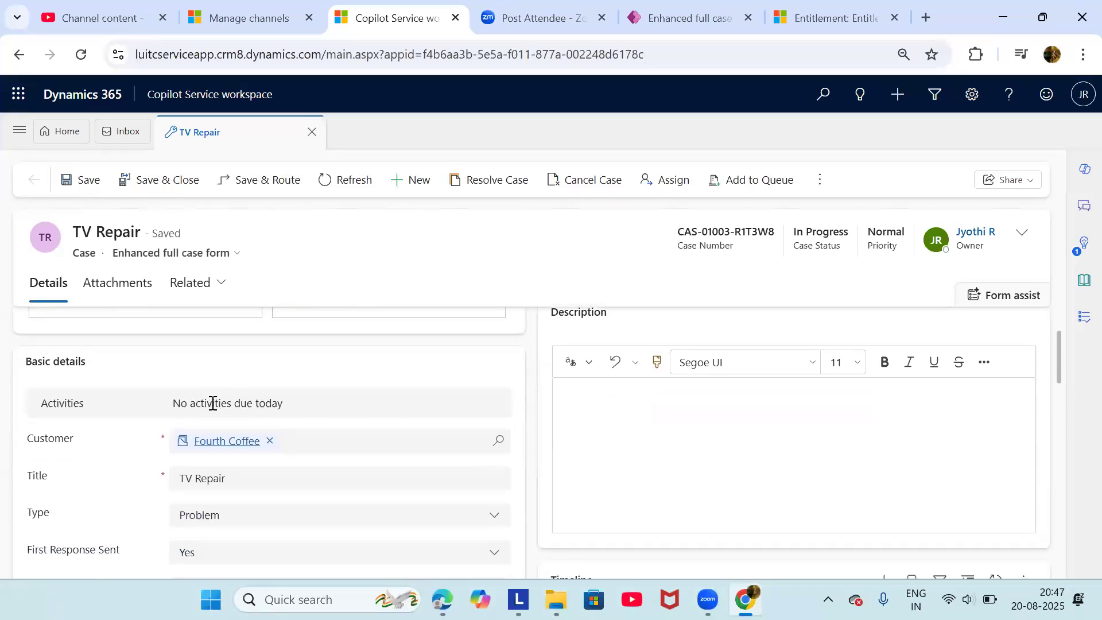
{"action": "scroll", "coordinate": [211, 403], "scroll_direction": "up", "scroll_amount": 2}
{"action": "scroll", "coordinate": [105, 445], "scroll_direction": "down", "scroll_amount": 1}
{"action": "scroll", "coordinate": [105, 447], "scroll_direction": "up", "scroll_amount": 1}
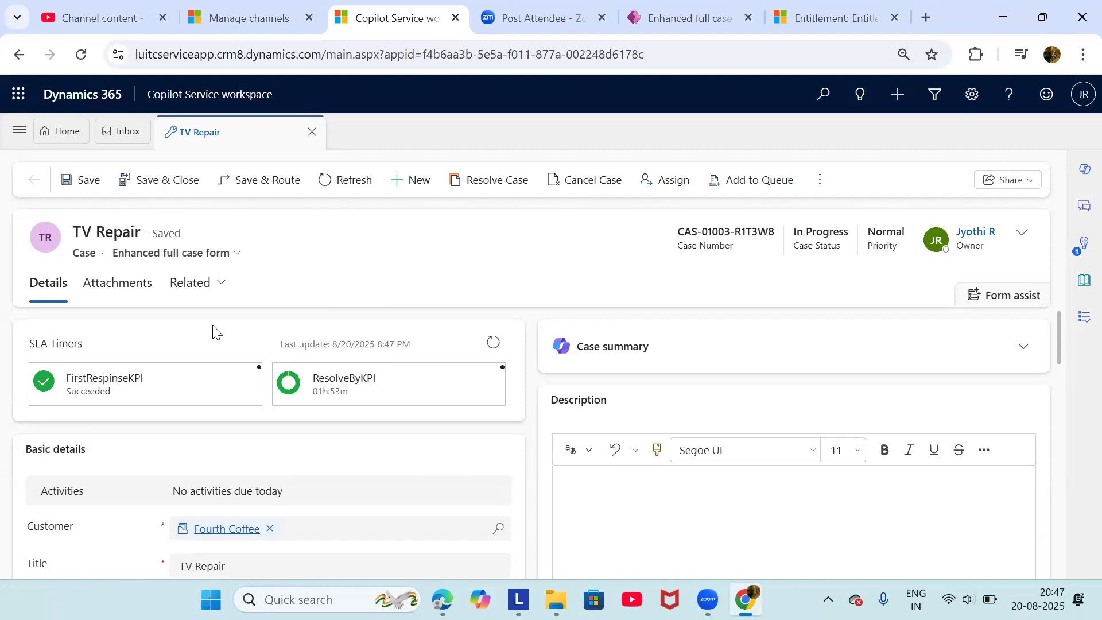
{"action": "scroll", "coordinate": [213, 332], "scroll_direction": "down", "scroll_amount": 1}
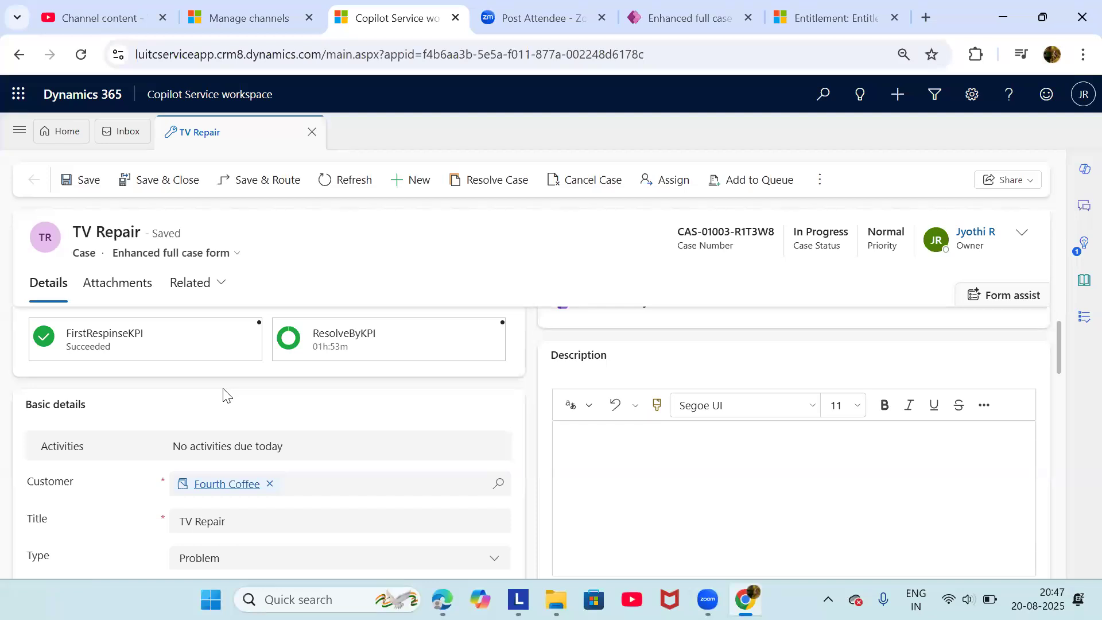
{"action": "scroll", "coordinate": [223, 396], "scroll_direction": "up", "scroll_amount": 1}
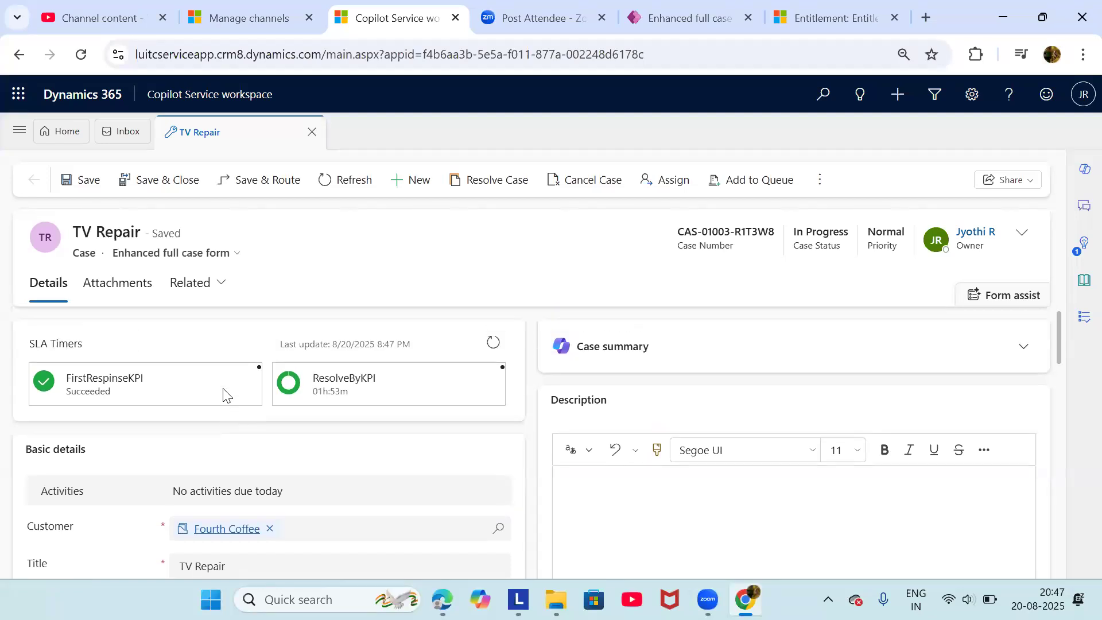
{"action": "scroll", "coordinate": [223, 395], "scroll_direction": "down", "scroll_amount": 1}
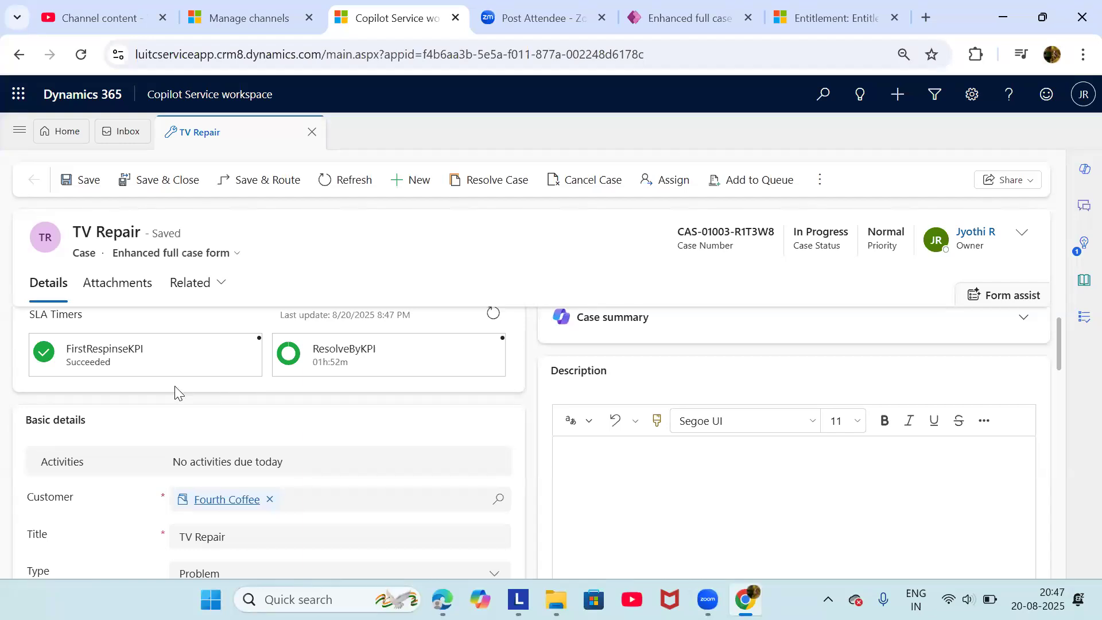
{"action": "scroll", "coordinate": [174, 386], "scroll_direction": "up", "scroll_amount": 1}
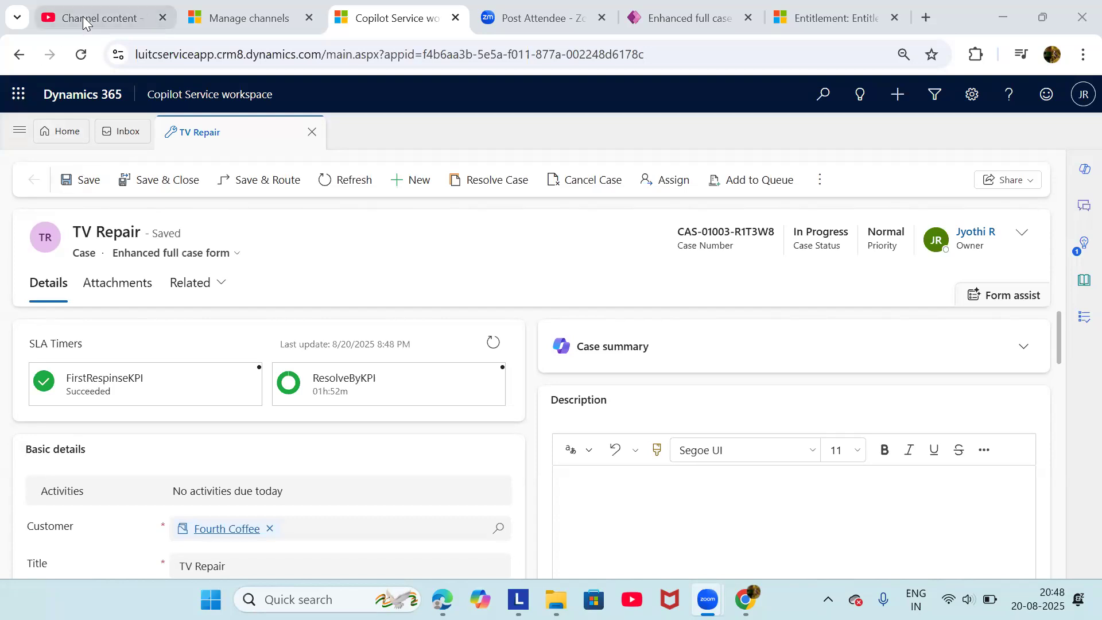
{"action": "left_click", "coordinate": [329, 294]}
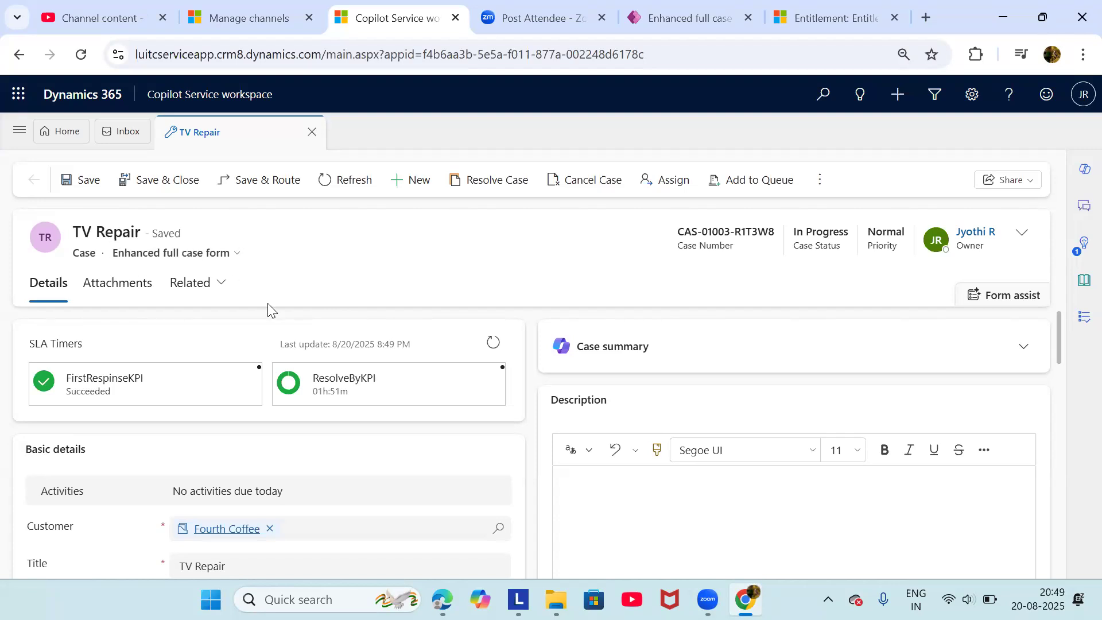
{"action": "scroll", "coordinate": [309, 415], "scroll_direction": "down", "scroll_amount": 3}
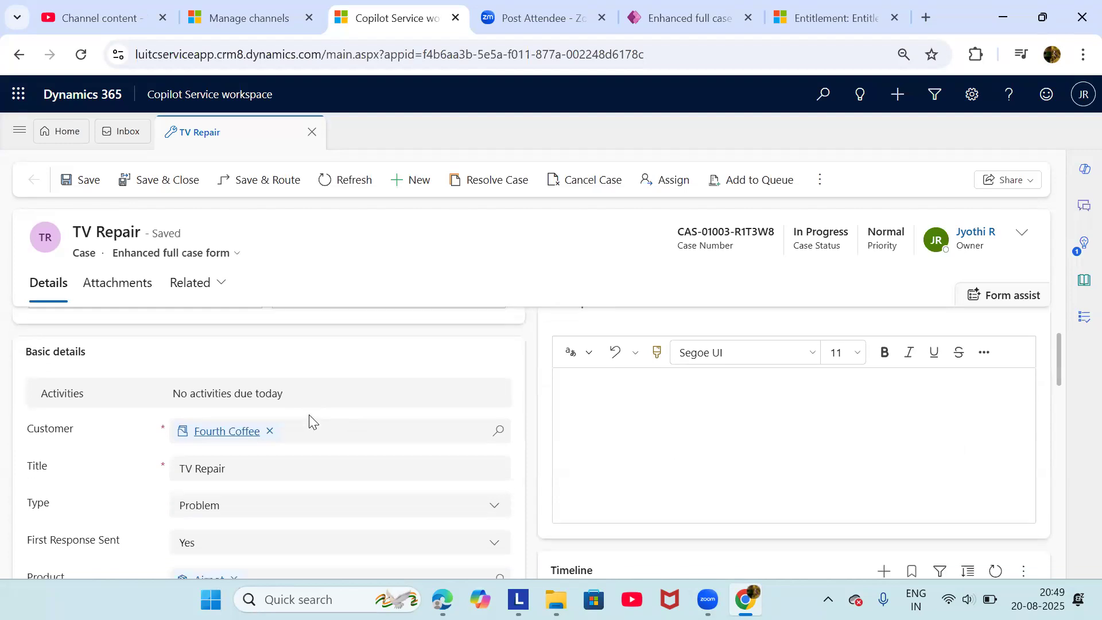
{"action": "scroll", "coordinate": [309, 422], "scroll_direction": "down", "scroll_amount": 1}
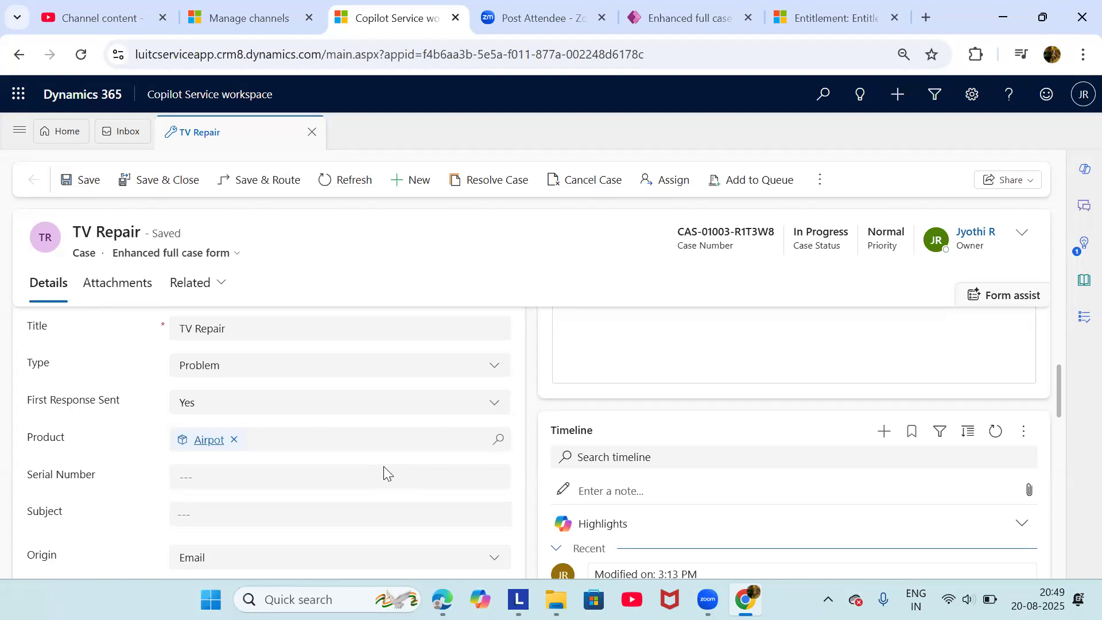
{"action": "scroll", "coordinate": [283, 413], "scroll_direction": "up", "scroll_amount": 4}
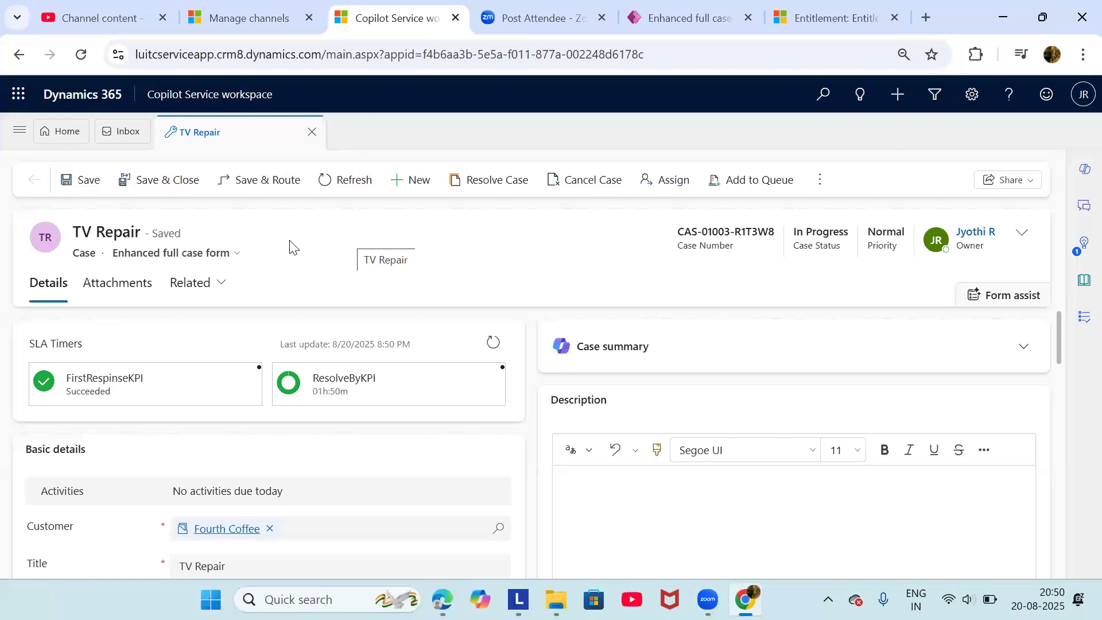
Open the Knowledge Articles list from the workspace's site navigation
{"action": "left_click", "coordinate": [20, 131]}
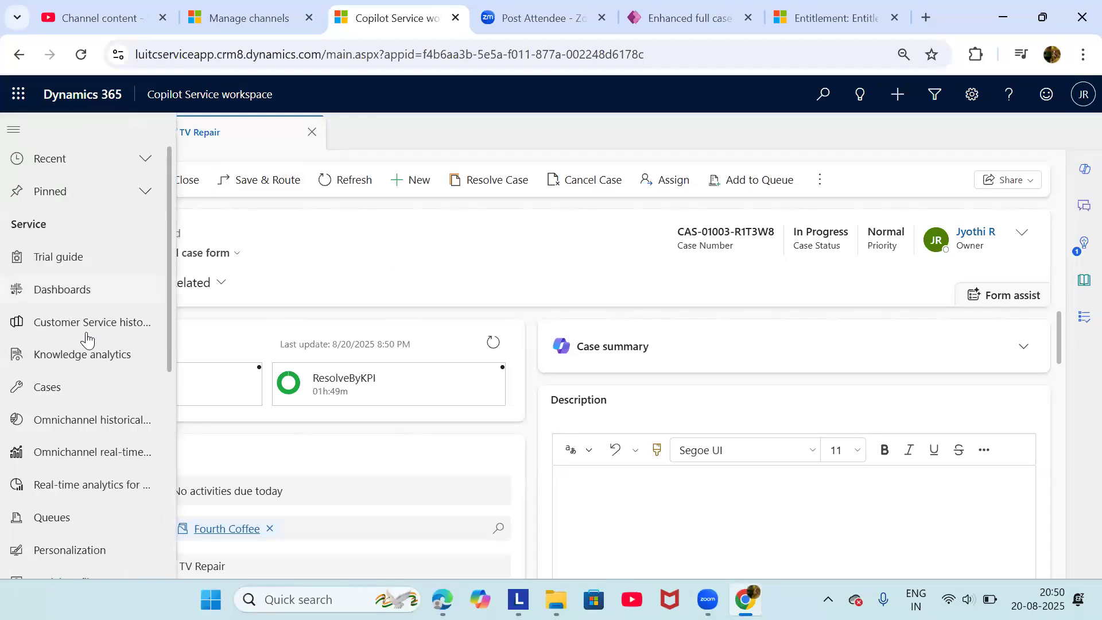
{"action": "scroll", "coordinate": [117, 441], "scroll_direction": "down", "scroll_amount": 4}
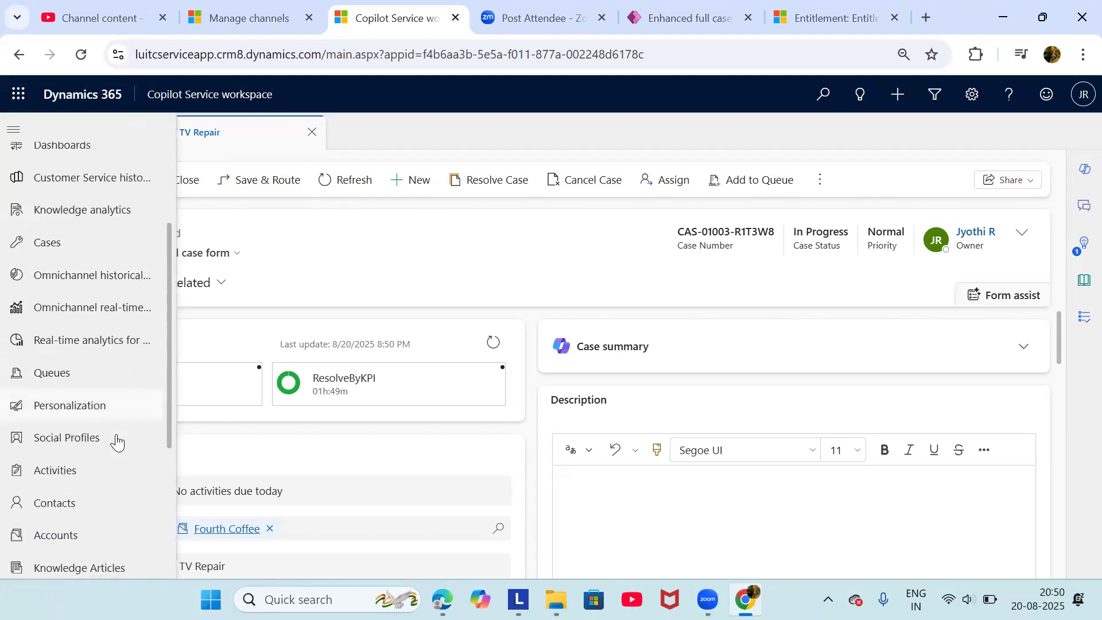
{"action": "scroll", "coordinate": [117, 441], "scroll_direction": "down", "scroll_amount": 1}
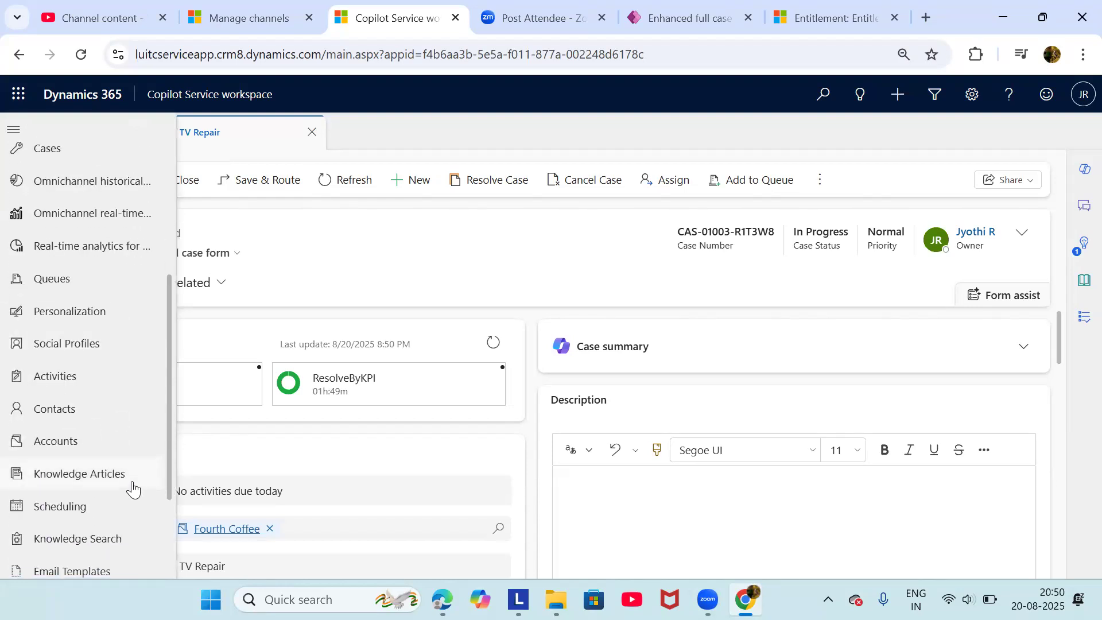
{"action": "left_click", "coordinate": [127, 481]}
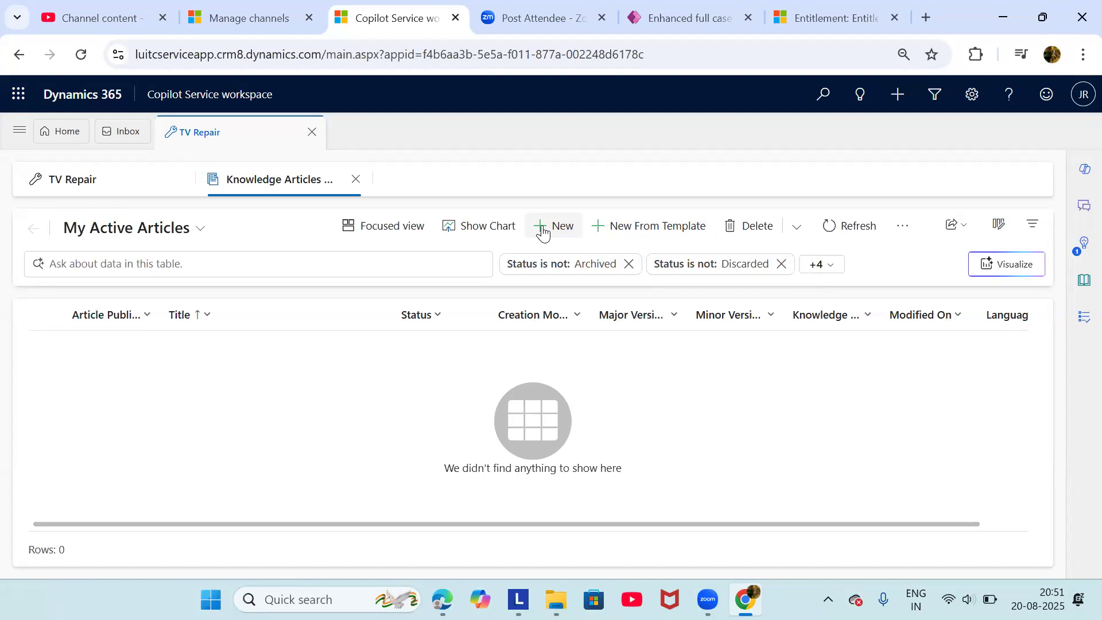
Create a new knowledge article from the Customer Service Trial template
{"action": "left_click", "coordinate": [626, 228]}
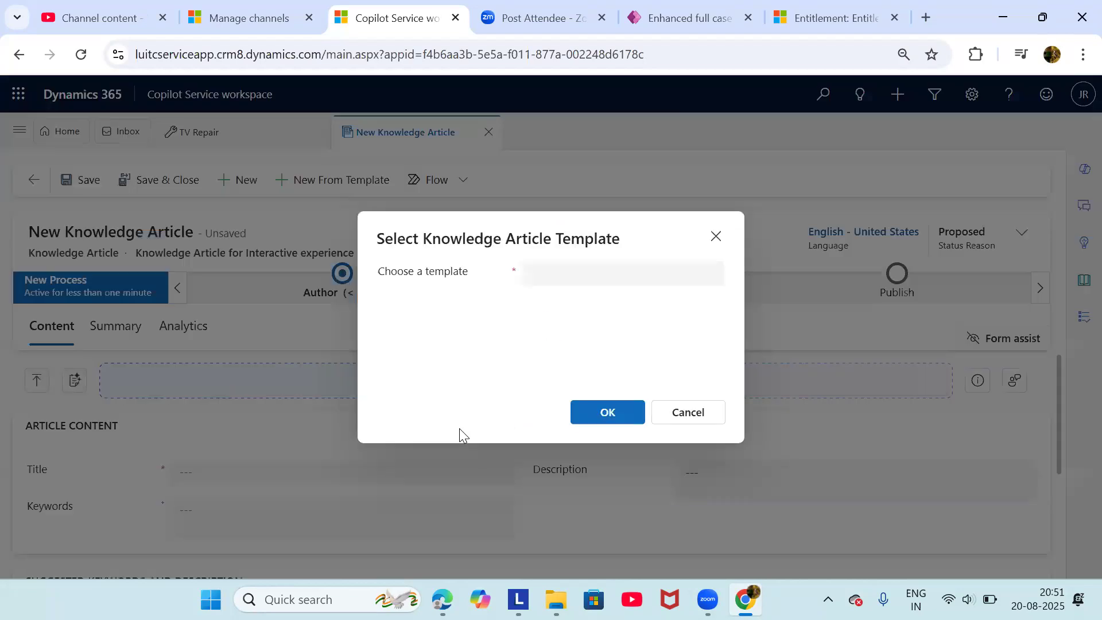
{"action": "left_click", "coordinate": [711, 278]}
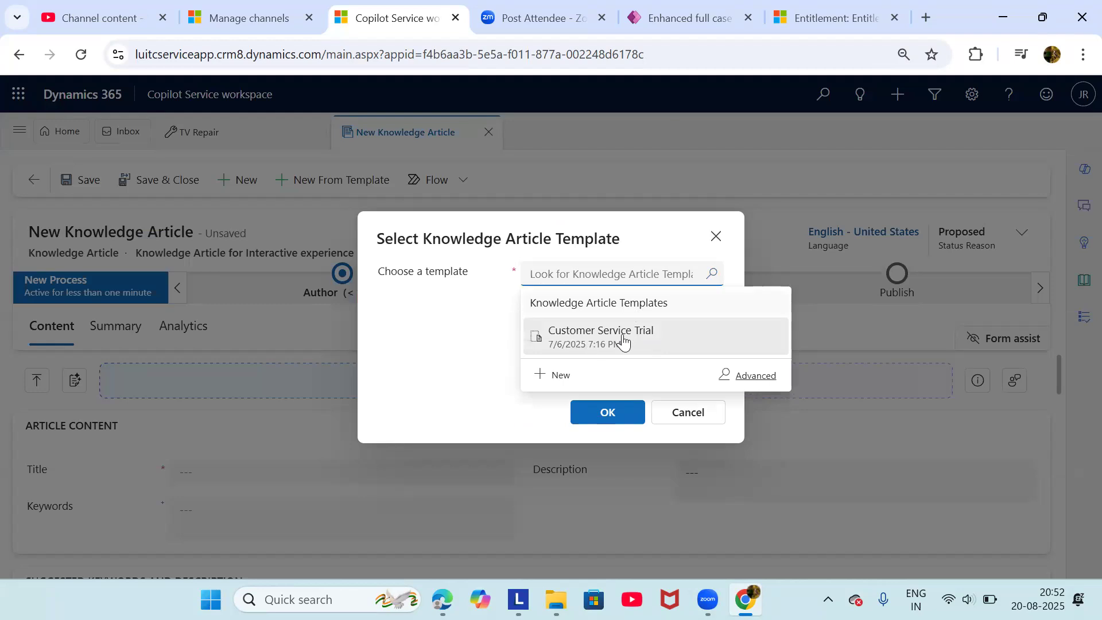
{"action": "left_click", "coordinate": [622, 340]}
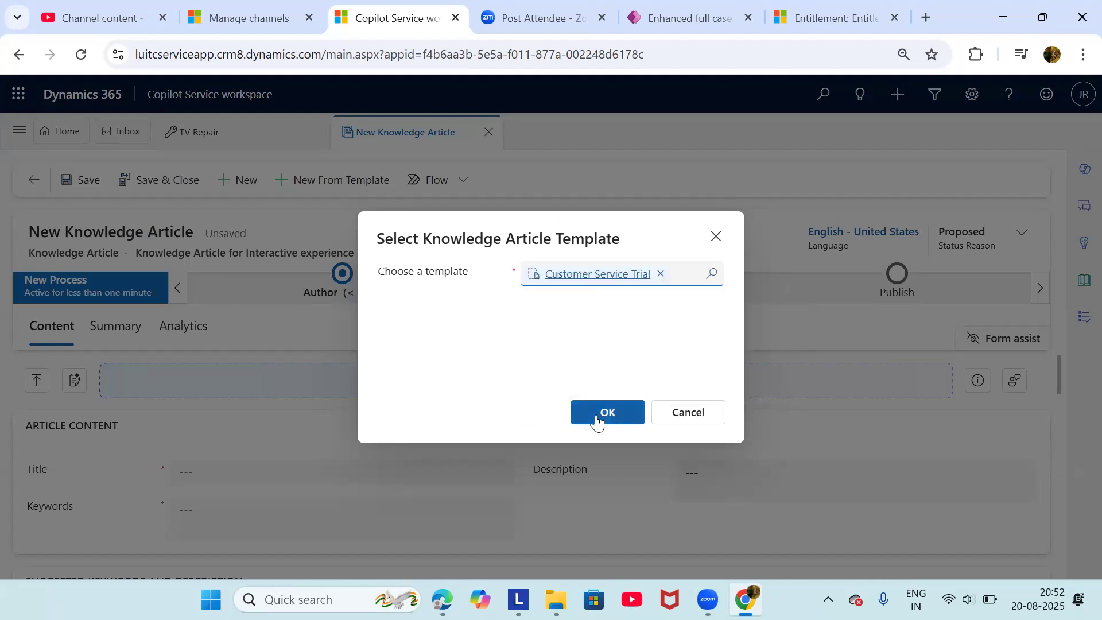
{"action": "left_click", "coordinate": [607, 412]}
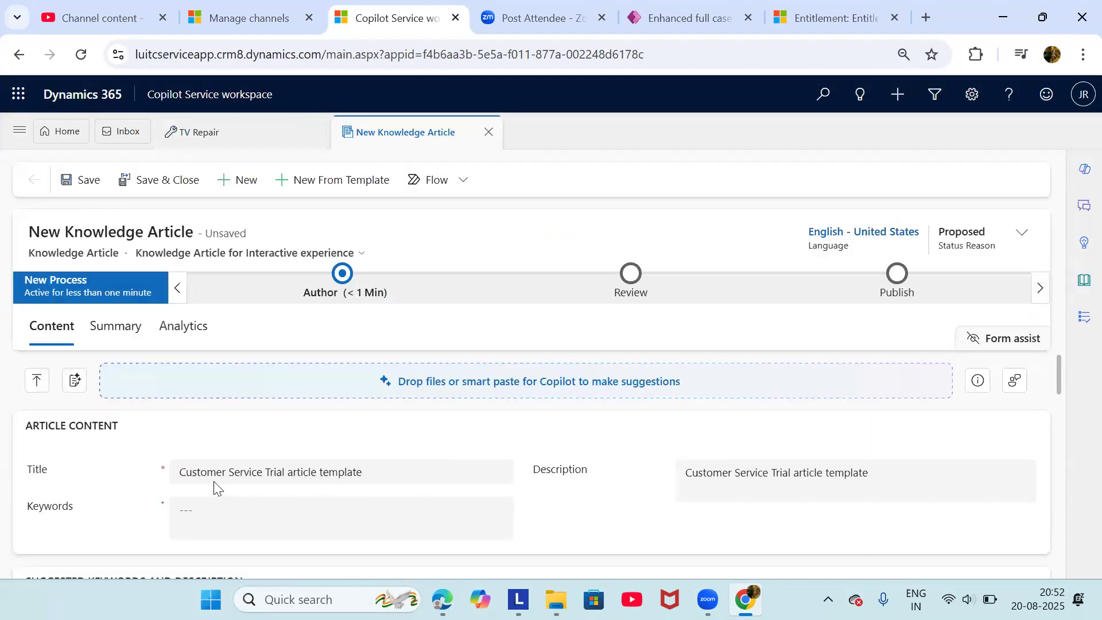
Examine the new article's title, keywords and description fields and the templated body text in the designer
{"action": "scroll", "coordinate": [214, 481], "scroll_direction": "down", "scroll_amount": 7}
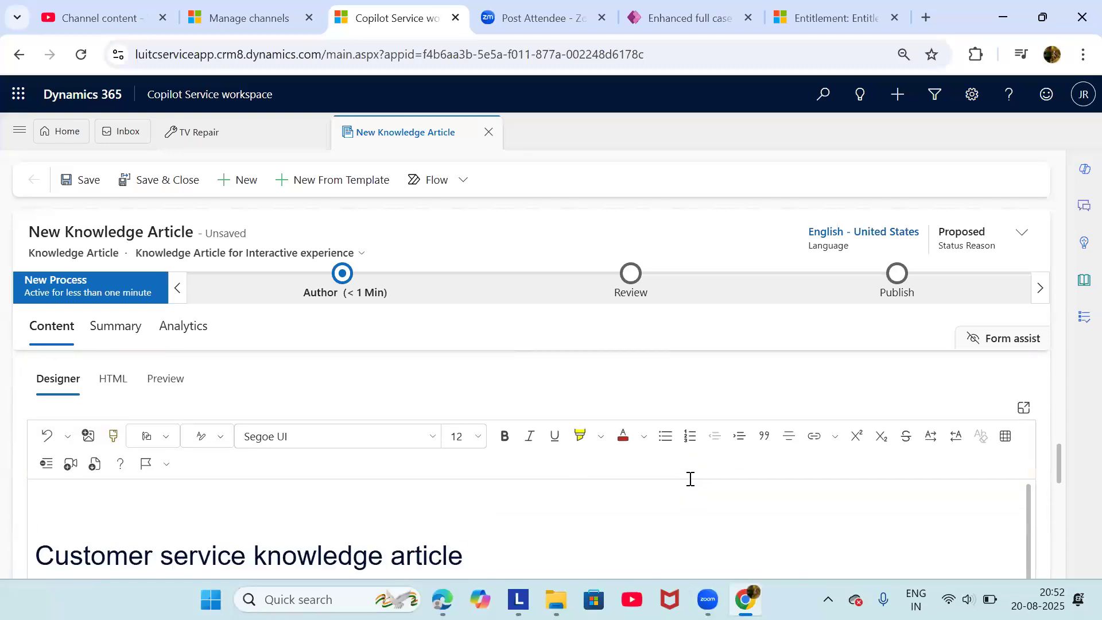
{"action": "scroll", "coordinate": [690, 478], "scroll_direction": "down", "scroll_amount": 1}
{"action": "scroll", "coordinate": [690, 479], "scroll_direction": "down", "scroll_amount": 10}
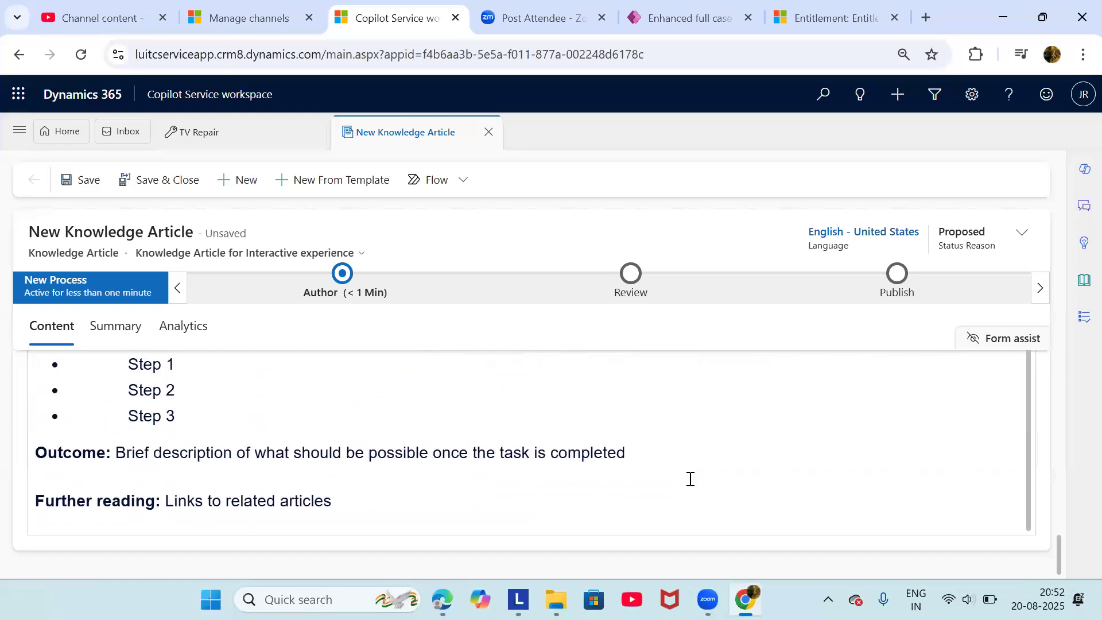
{"action": "scroll", "coordinate": [690, 478], "scroll_direction": "up", "scroll_amount": 10}
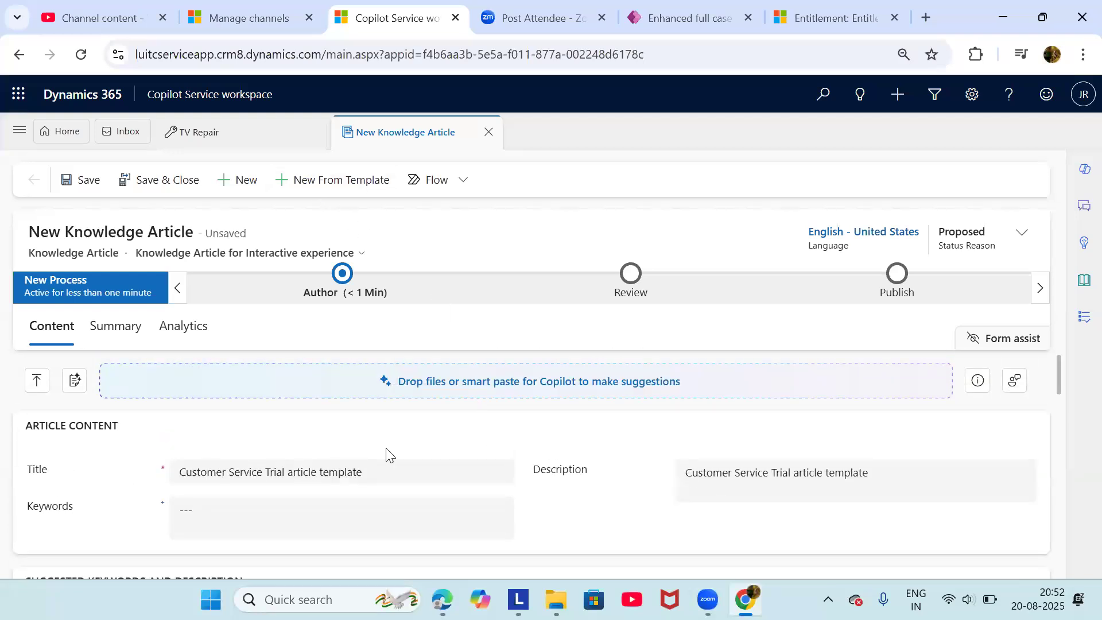
{"action": "scroll", "coordinate": [342, 472], "scroll_direction": "down", "scroll_amount": 1}
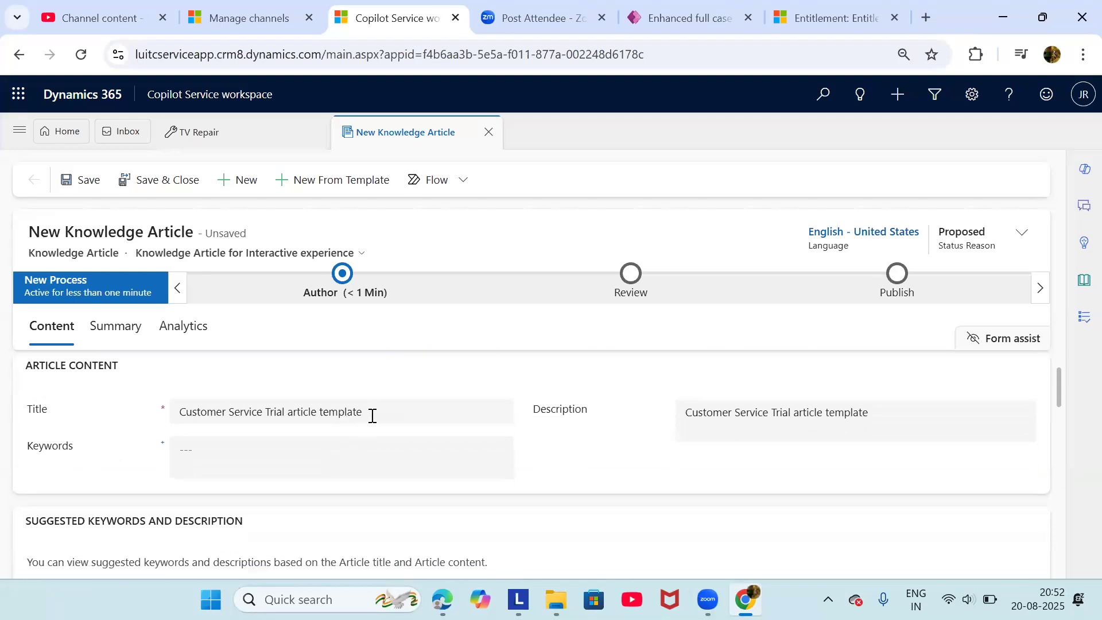
{"action": "scroll", "coordinate": [401, 480], "scroll_direction": "down", "scroll_amount": 1}
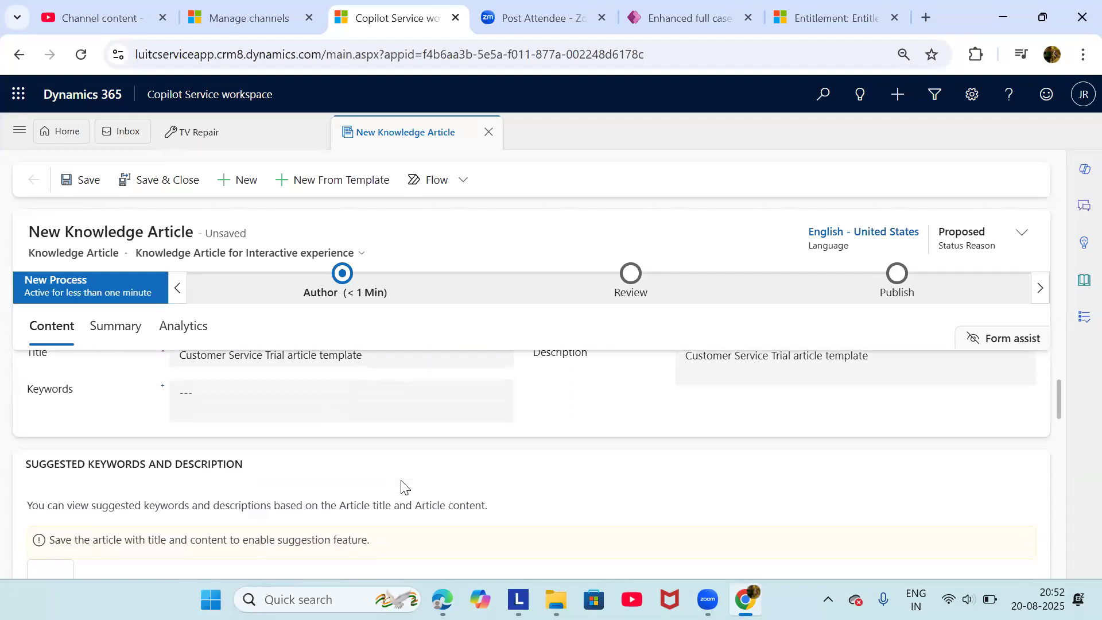
{"action": "left_click", "coordinate": [320, 398]}
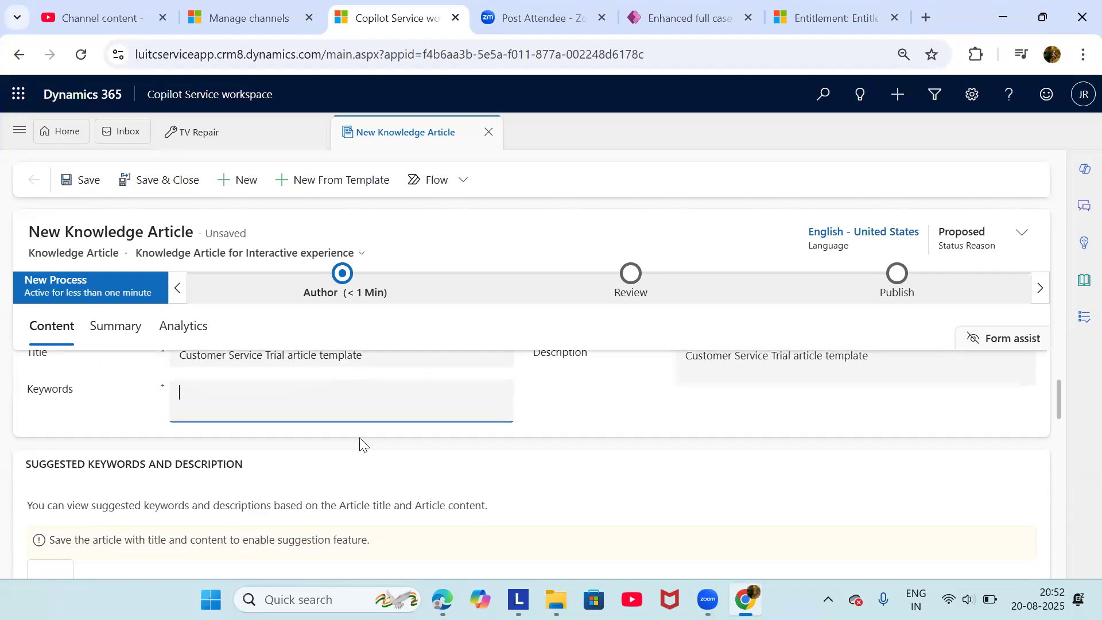
{"action": "scroll", "coordinate": [359, 442], "scroll_direction": "down", "scroll_amount": 1}
{"action": "scroll", "coordinate": [360, 442], "scroll_direction": "down", "scroll_amount": 7}
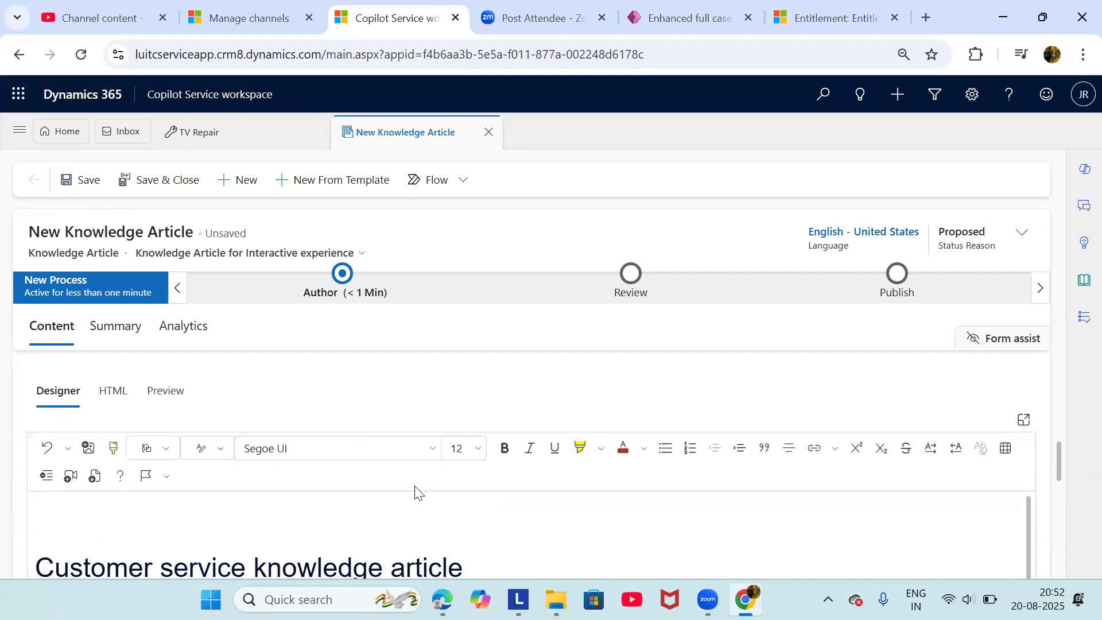
{"action": "scroll", "coordinate": [416, 488], "scroll_direction": "down", "scroll_amount": 1}
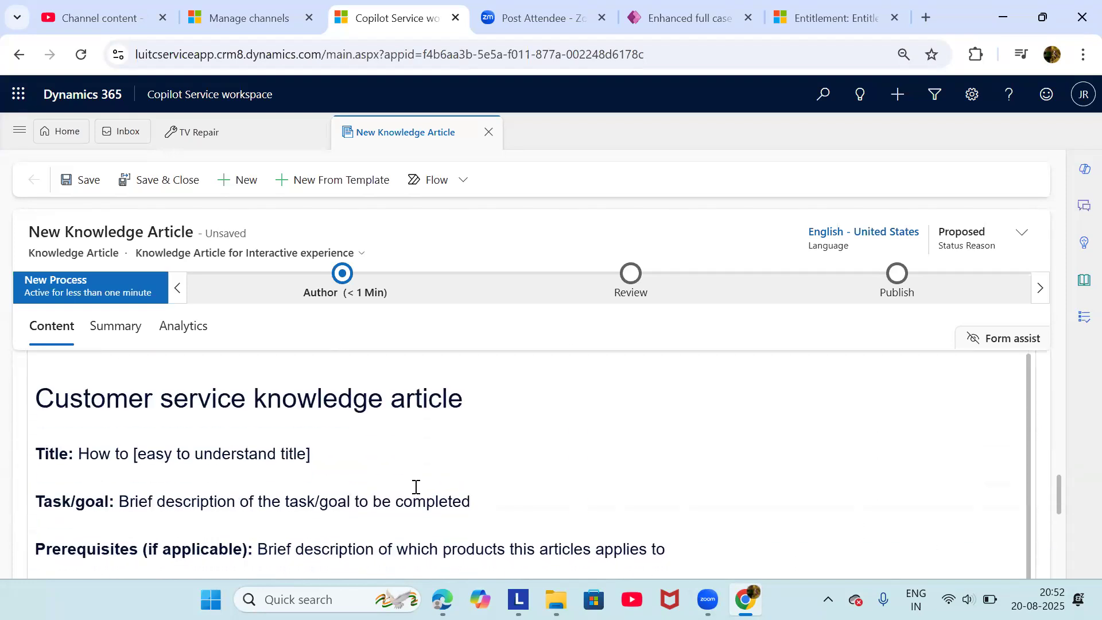
{"action": "scroll", "coordinate": [415, 487], "scroll_direction": "up", "scroll_amount": 9}
{"action": "scroll", "coordinate": [415, 487], "scroll_direction": "down", "scroll_amount": 2}
{"action": "scroll", "coordinate": [415, 487], "scroll_direction": "up", "scroll_amount": 1}
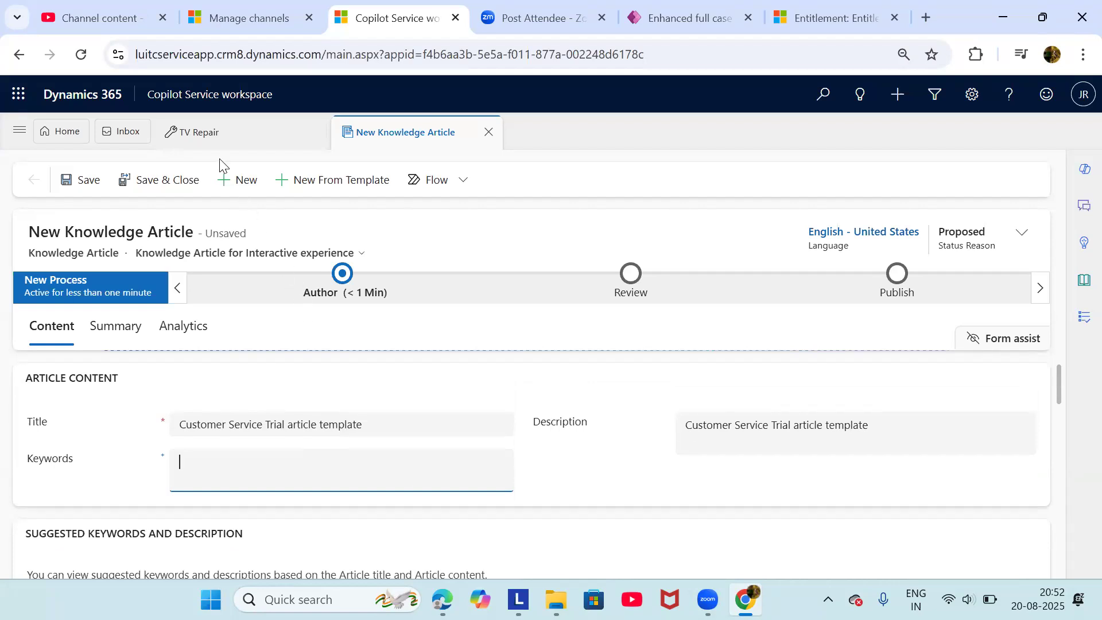
Enter "Tv repair, AC , Fan issue" as the article's keywords
{"action": "left_click", "coordinate": [199, 146]}
{"action": "left_click", "coordinate": [291, 462]}
{"action": "type", "text": "Tv repair,"}
{"action": "scroll", "coordinate": [279, 393], "scroll_direction": "down", "scroll_amount": 1}
{"action": "scroll", "coordinate": [279, 396], "scroll_direction": "up", "scroll_amount": 1}
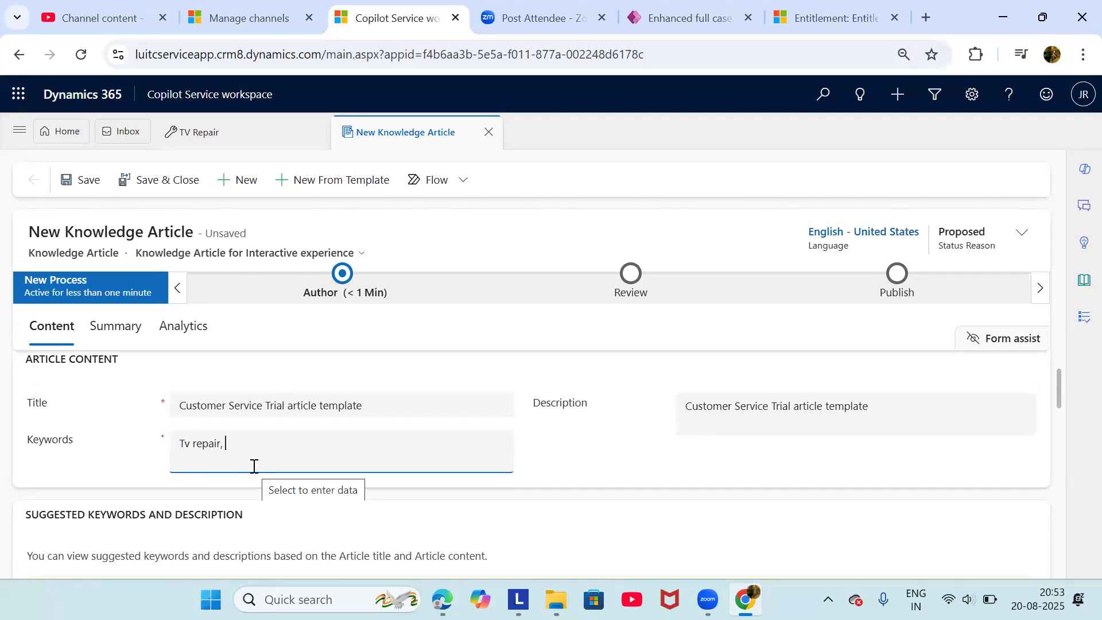
{"action": "type", "text": "AC"}
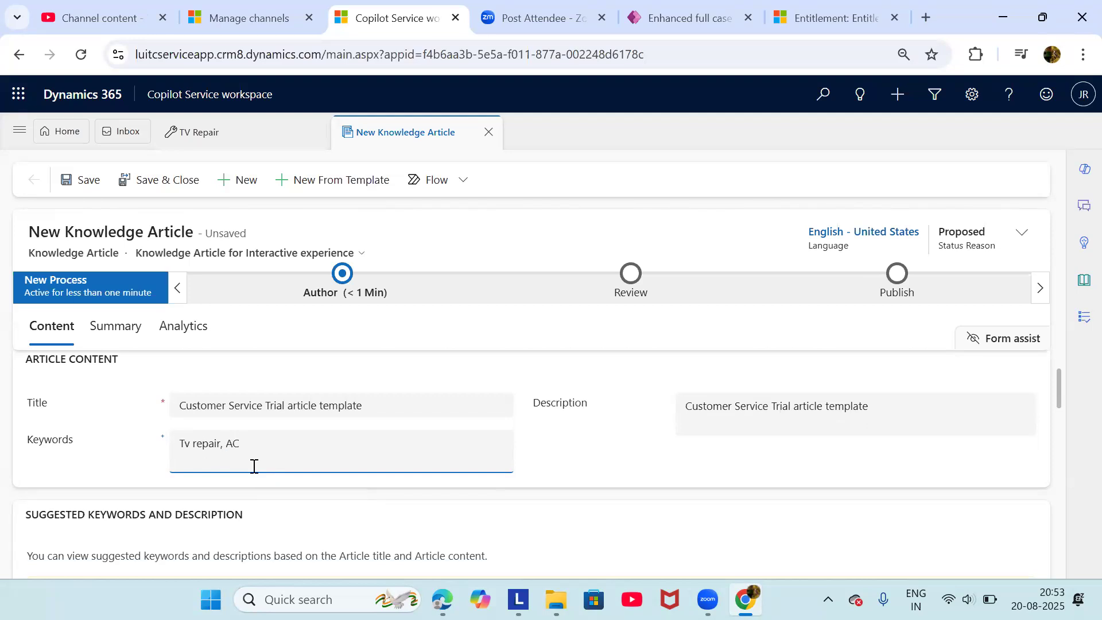
{"action": "type", "text": " , Fan issue"}
Replace the bracketed title placeholder in the article body so the line reads "How to fix the home appliances issue"
{"action": "scroll", "coordinate": [568, 500], "scroll_direction": "down", "scroll_amount": 6}
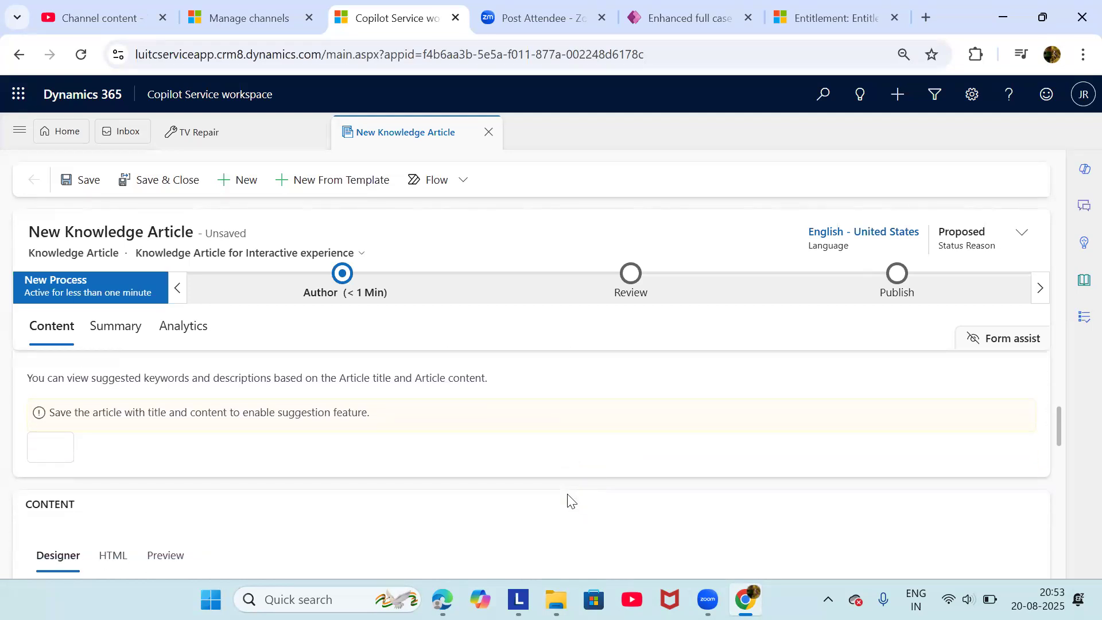
{"action": "scroll", "coordinate": [568, 493], "scroll_direction": "down", "scroll_amount": 1}
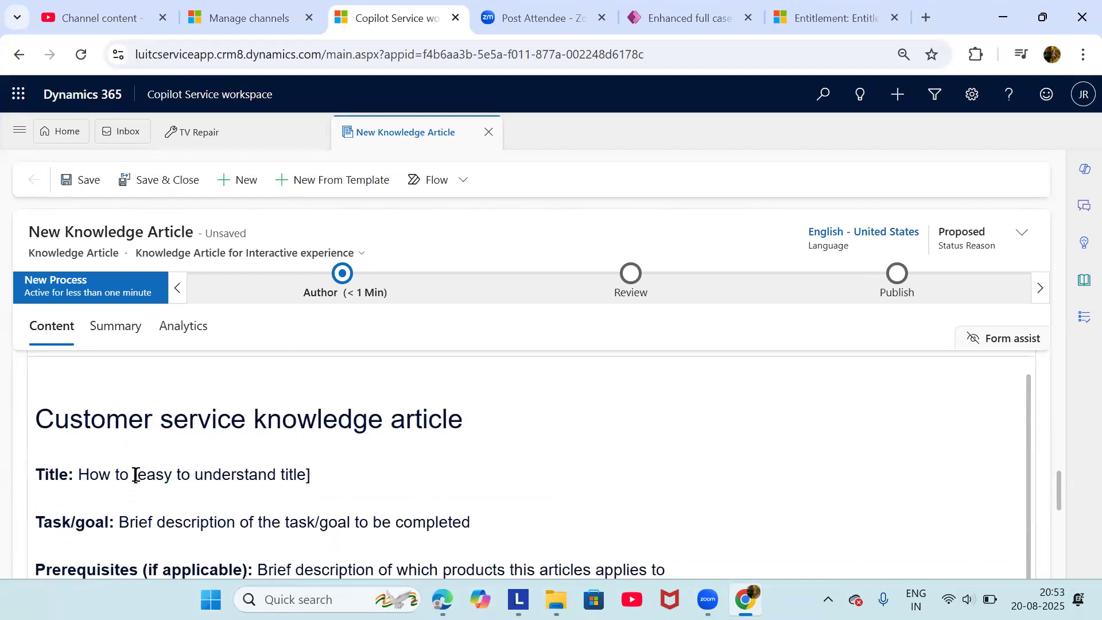
{"action": "left_click_drag", "start_coordinate": [133, 475], "coordinate": [321, 477]}
{"action": "type", "text": "fdx"}
{"action": "key", "text": "BackSpace"}
{"action": "key", "text": "BackSpace"}
{"action": "key", "text": "BackSpace"}
{"action": "type", "text": "ix the h"}
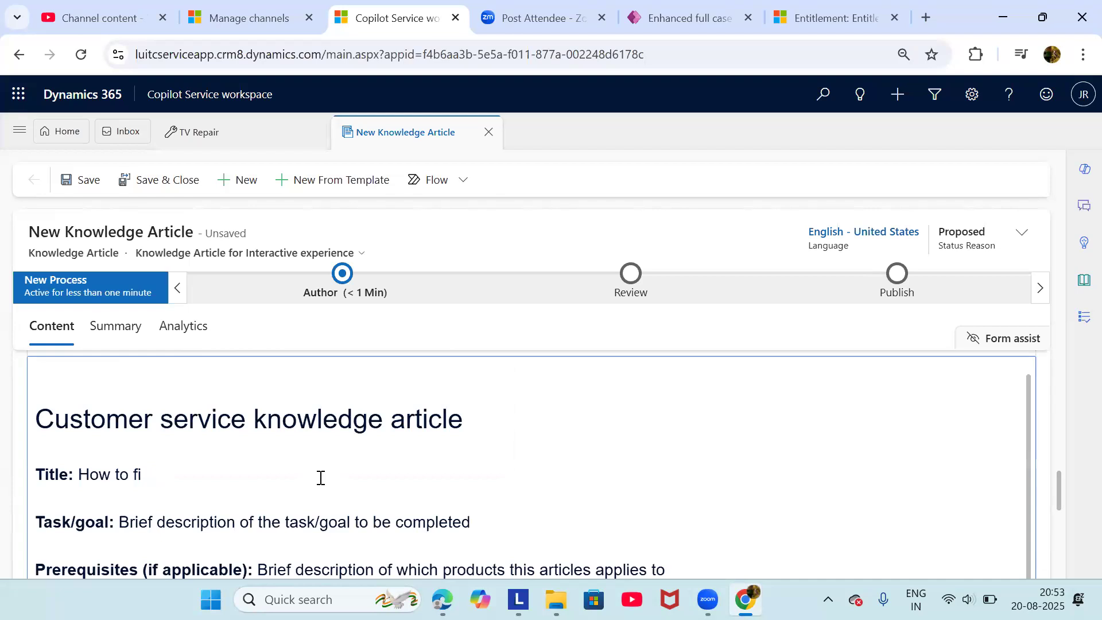
{"action": "type", "text": "e aplla"}
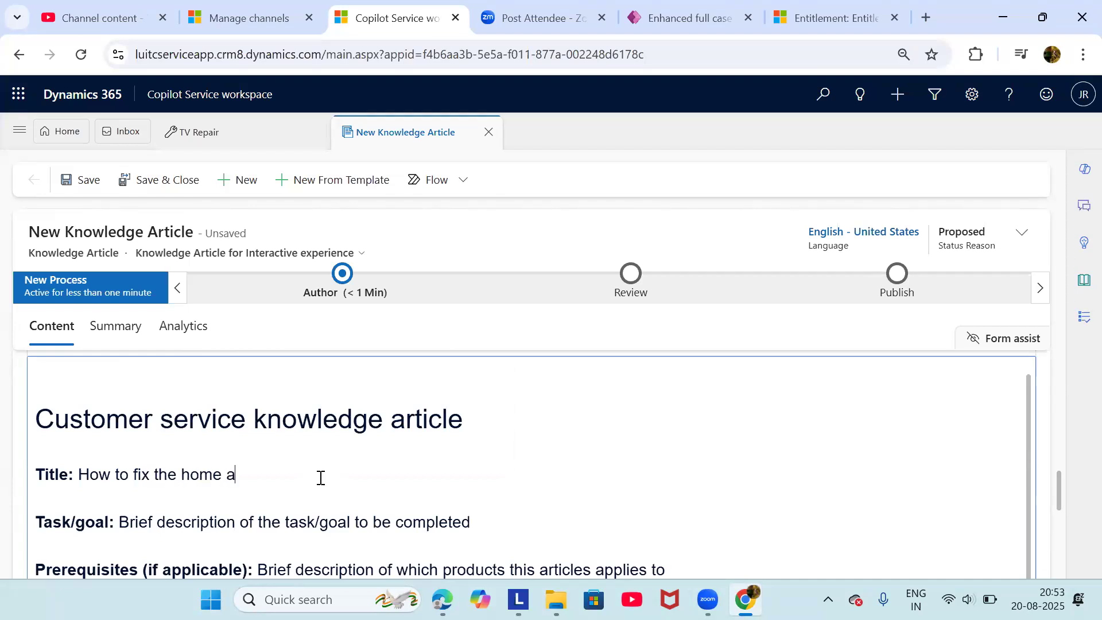
{"action": "key", "text": "BackSpace"}
{"action": "key", "text": "BackSpace"}
{"action": "key", "text": "BackSpace"}
{"action": "type", "text": "pliances issue"}
Delete the placeholder description after Task/goal in the article body
{"action": "scroll", "coordinate": [378, 514], "scroll_direction": "down", "scroll_amount": 2}
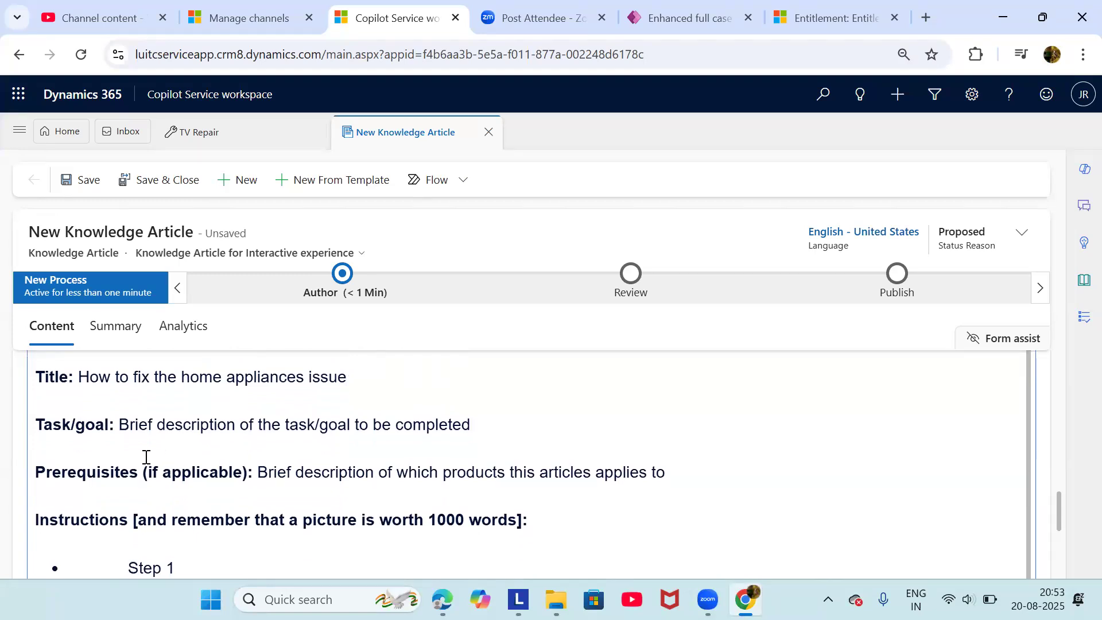
{"action": "left_click_drag", "start_coordinate": [124, 431], "coordinate": [481, 431]}
{"action": "key", "text": "BackSpace"}
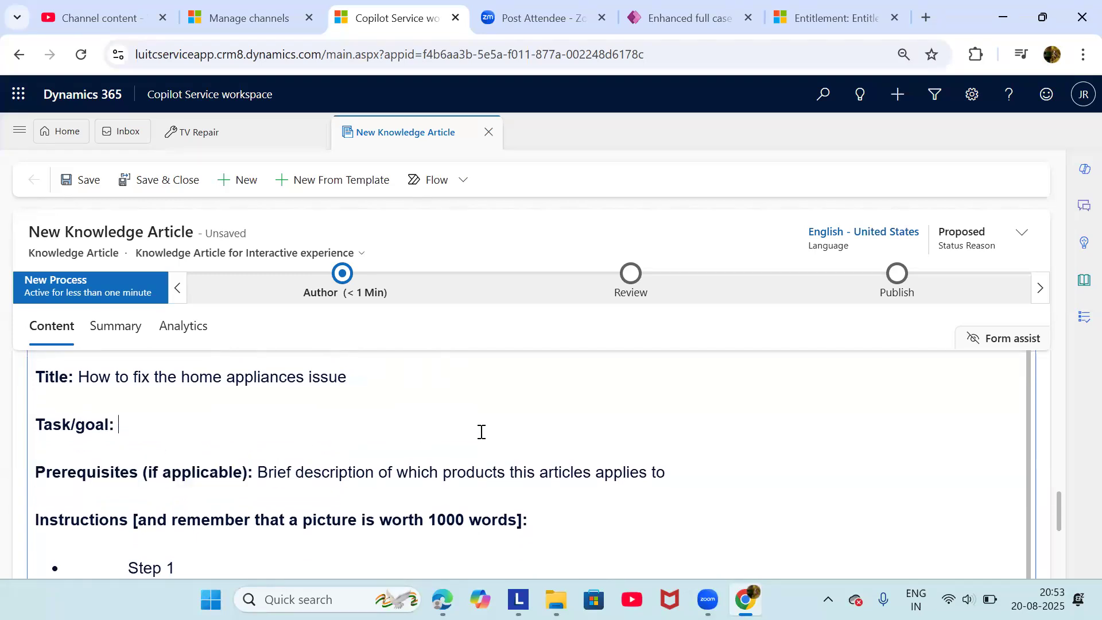
Review the Task/goal line, the instruction steps and the outcome placeholder in the article body
{"action": "scroll", "coordinate": [348, 470], "scroll_direction": "down", "scroll_amount": 1}
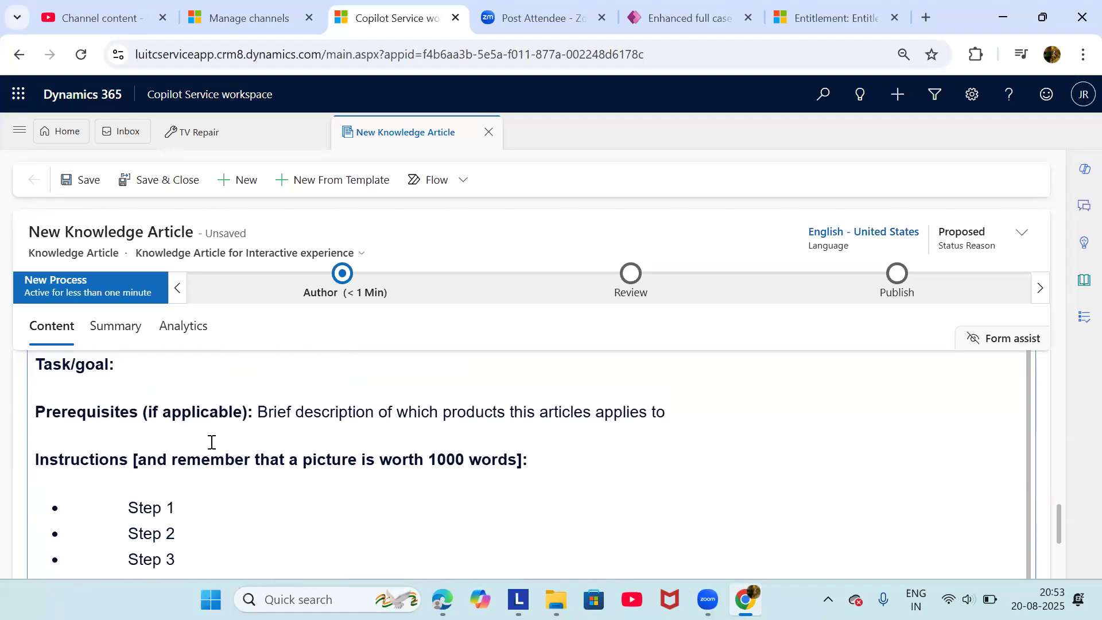
{"action": "scroll", "coordinate": [221, 448], "scroll_direction": "down", "scroll_amount": 1}
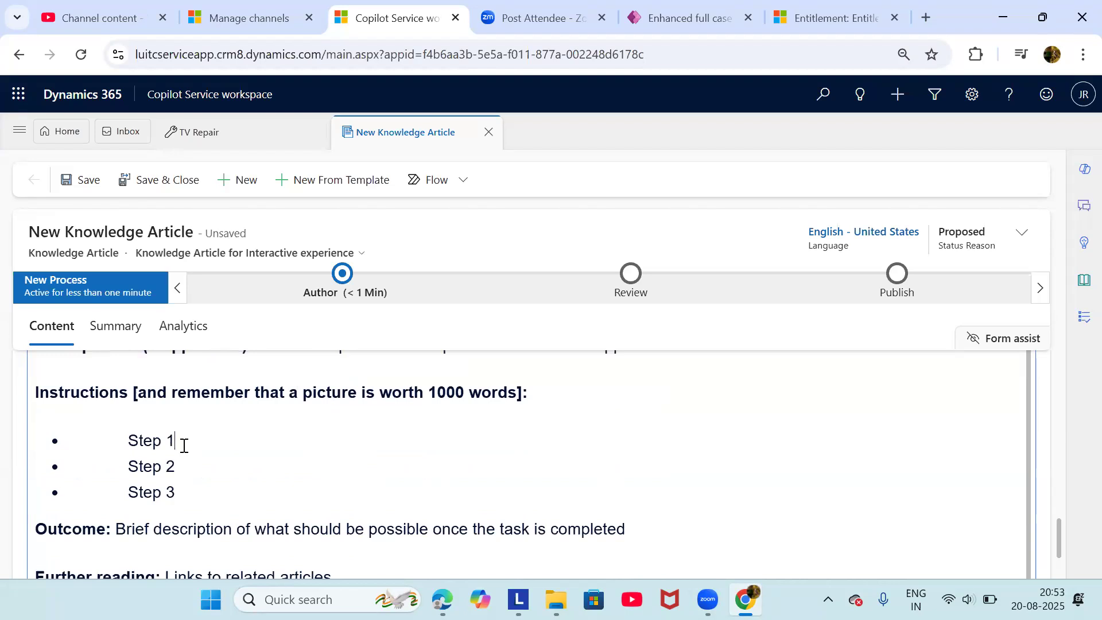
{"action": "left_click", "coordinate": [187, 497]}
{"action": "scroll", "coordinate": [187, 497], "scroll_direction": "up", "scroll_amount": 2}
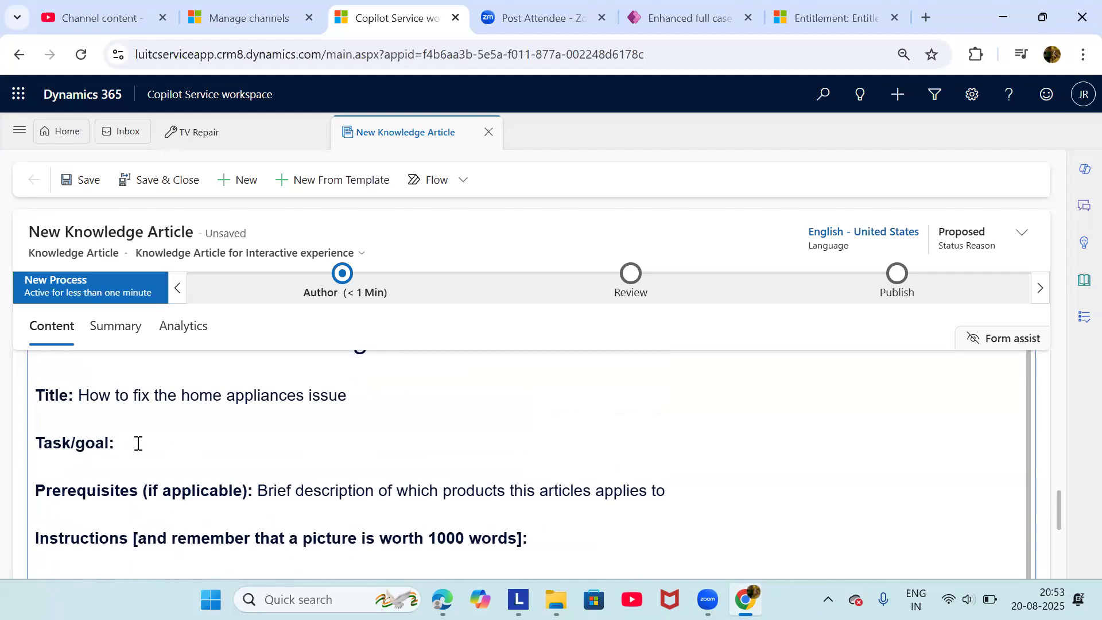
{"action": "left_click", "coordinate": [137, 443]}
{"action": "scroll", "coordinate": [138, 443], "scroll_direction": "down", "scroll_amount": 2}
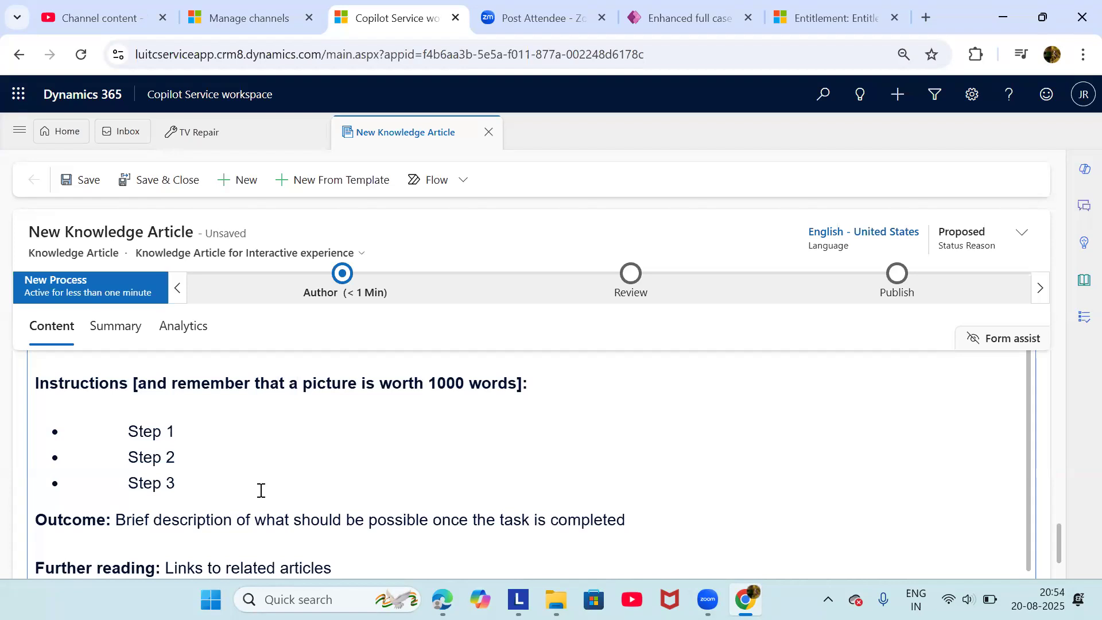
Review the article body from the title line through the prerequisites, instruction steps, outcome and further reading placeholders
{"action": "scroll", "coordinate": [260, 490], "scroll_direction": "up", "scroll_amount": 2}
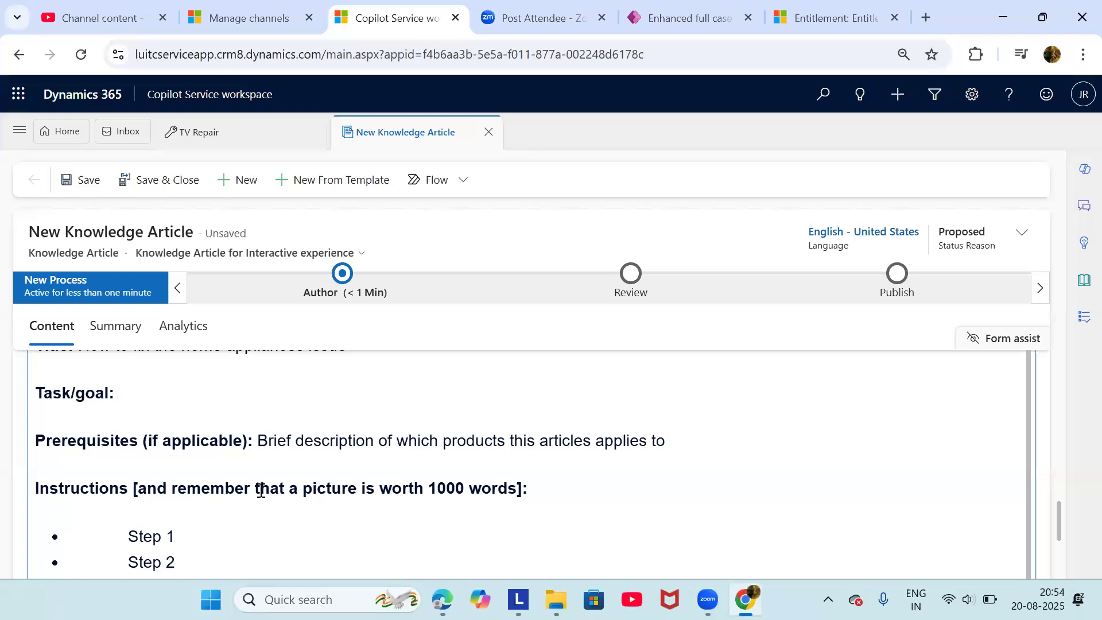
{"action": "scroll", "coordinate": [260, 490], "scroll_direction": "up", "scroll_amount": 2}
{"action": "scroll", "coordinate": [261, 490], "scroll_direction": "down", "scroll_amount": 2}
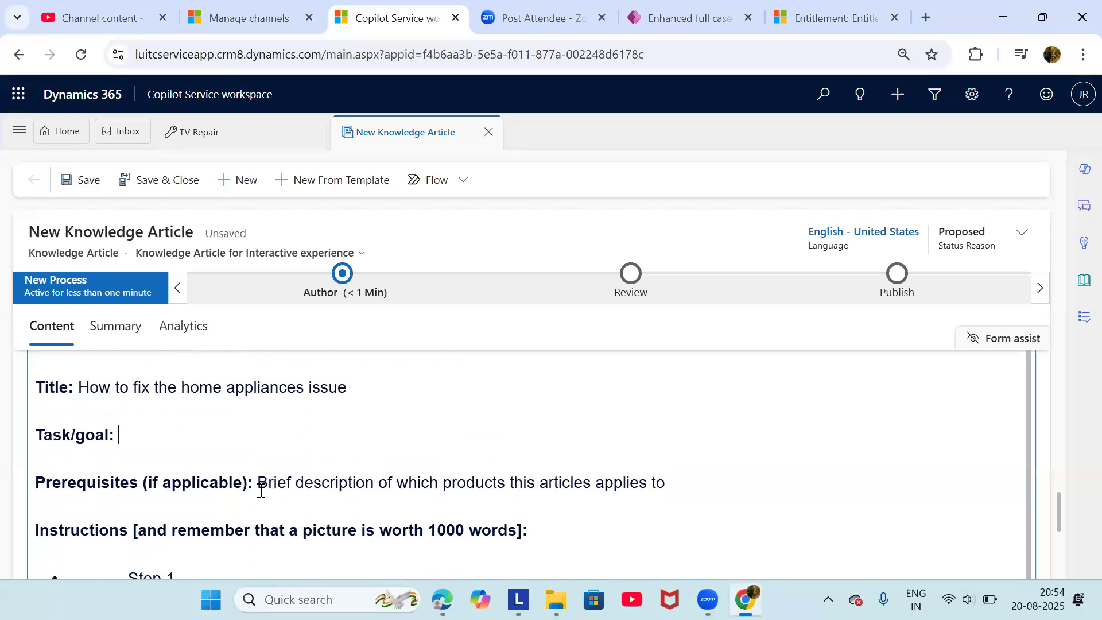
{"action": "scroll", "coordinate": [201, 445], "scroll_direction": "up", "scroll_amount": 1}
{"action": "scroll", "coordinate": [151, 414], "scroll_direction": "up", "scroll_amount": 3}
{"action": "scroll", "coordinate": [164, 459], "scroll_direction": "down", "scroll_amount": 6}
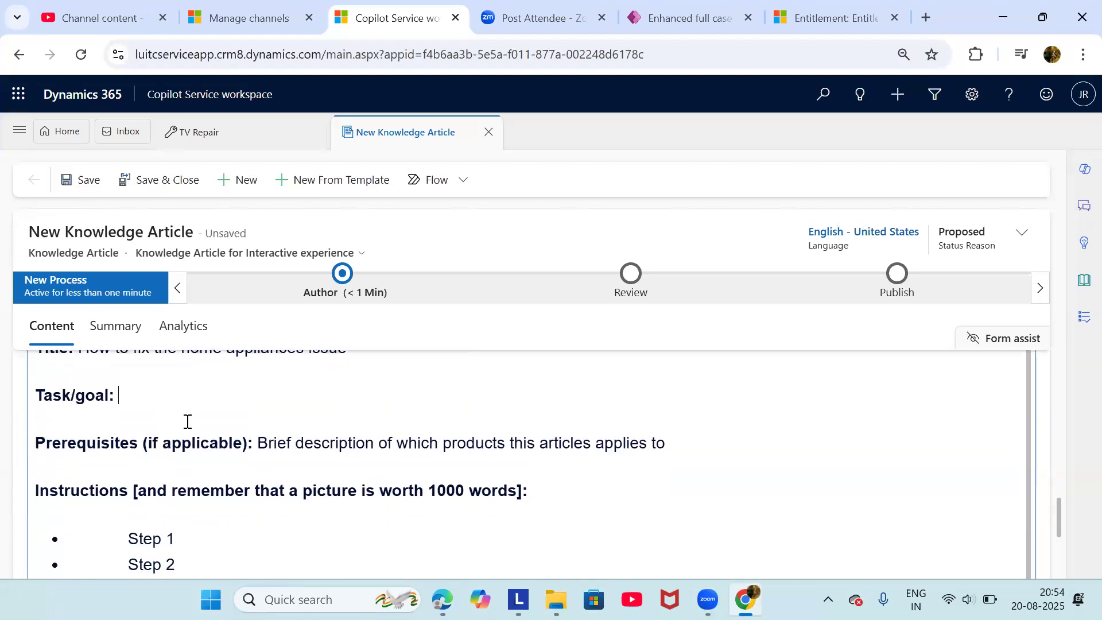
{"action": "scroll", "coordinate": [187, 421], "scroll_direction": "down", "scroll_amount": 1}
{"action": "scroll", "coordinate": [187, 421], "scroll_direction": "down", "scroll_amount": 2}
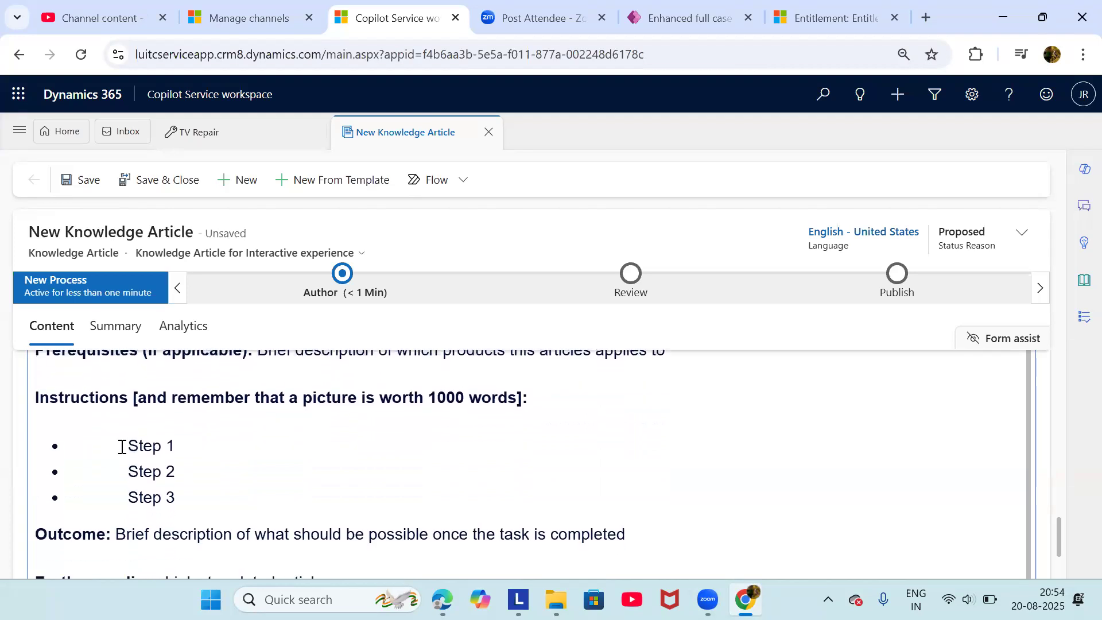
{"action": "scroll", "coordinate": [186, 501], "scroll_direction": "down", "scroll_amount": 2}
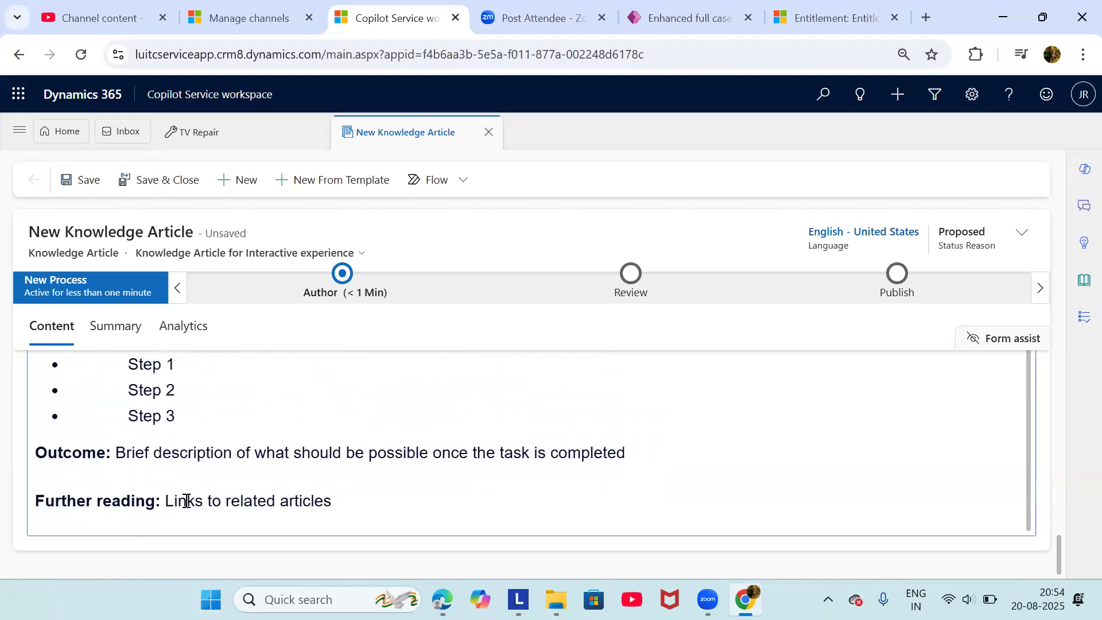
{"action": "scroll", "coordinate": [186, 501], "scroll_direction": "up", "scroll_amount": 1}
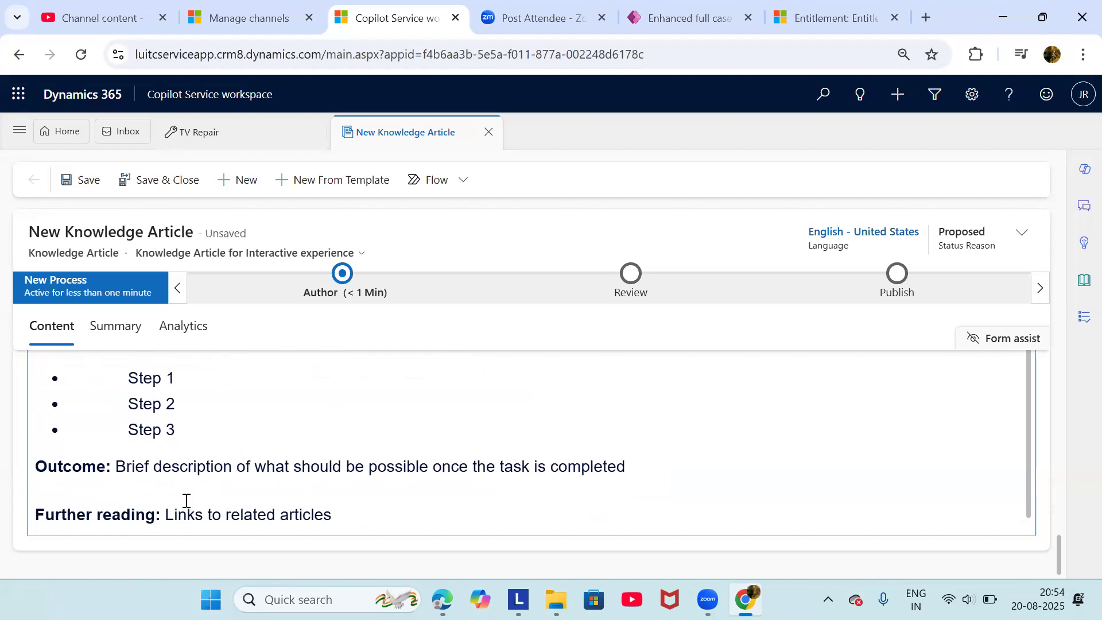
{"action": "scroll", "coordinate": [153, 421], "scroll_direction": "up", "scroll_amount": 1}
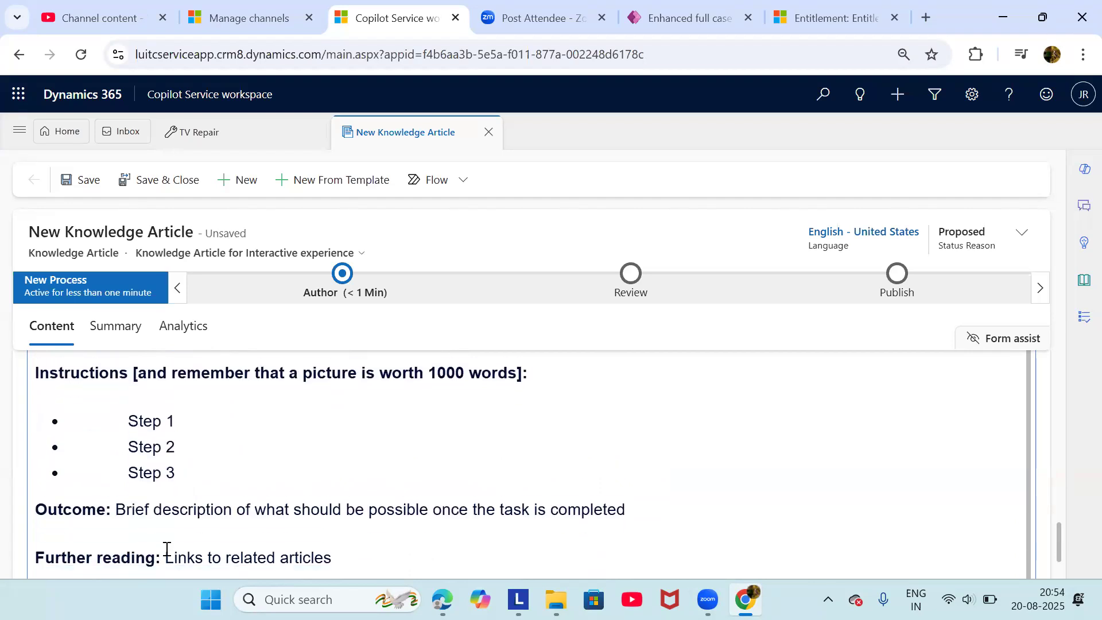
Examine the Further reading placeholder for links to related articles at the end of the article body
{"action": "left_click_drag", "start_coordinate": [167, 558], "coordinate": [334, 560]}
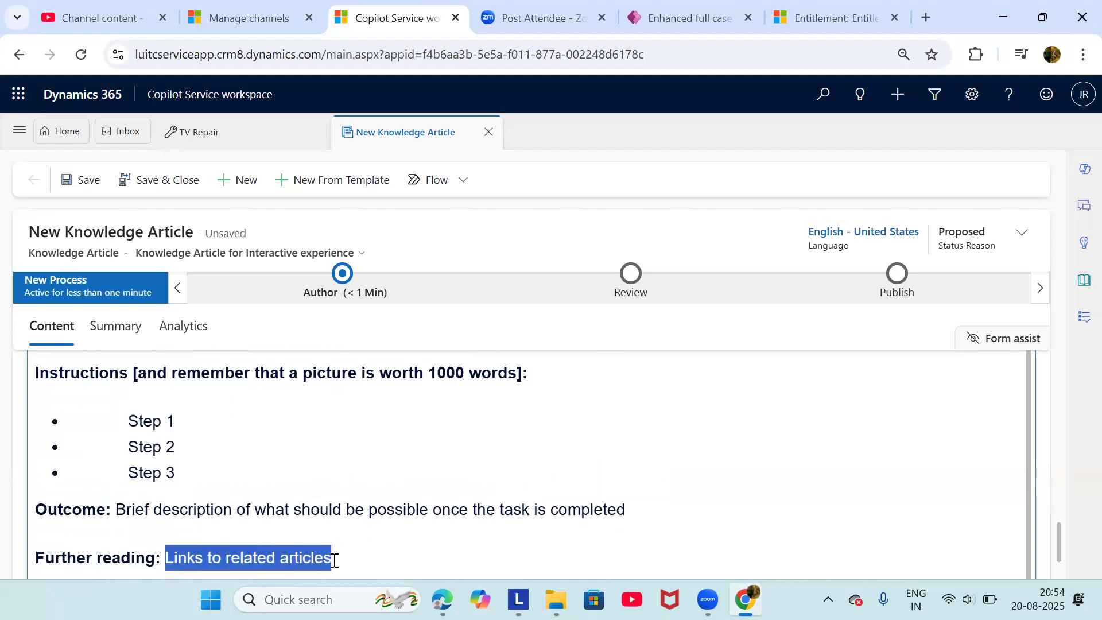
{"action": "scroll", "coordinate": [260, 487], "scroll_direction": "up", "scroll_amount": 5}
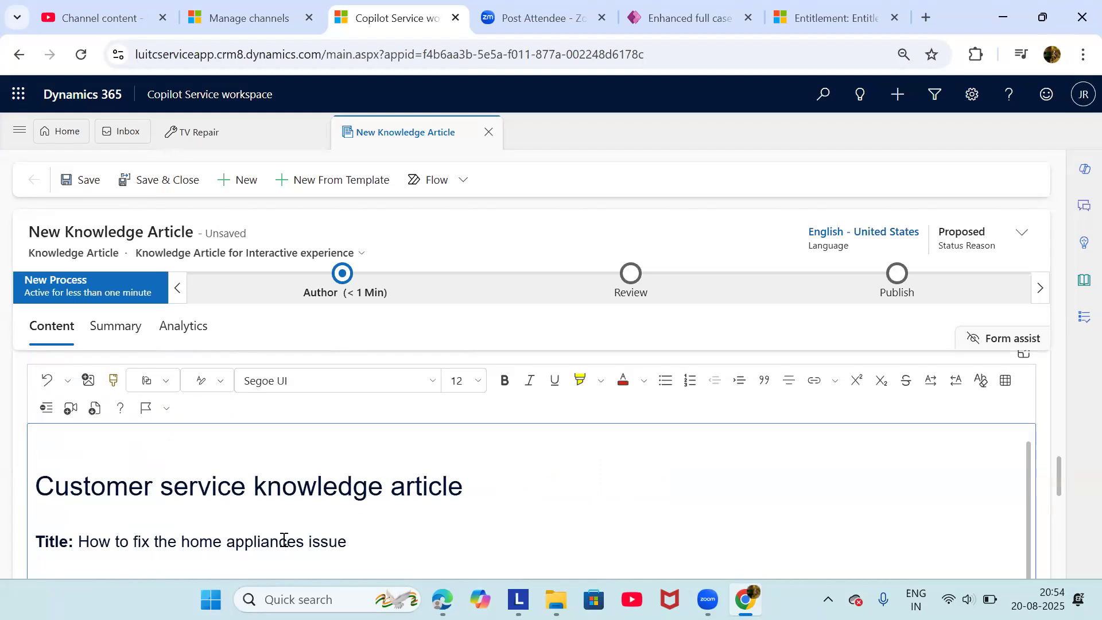
{"action": "scroll", "coordinate": [284, 541], "scroll_direction": "down", "scroll_amount": 2}
{"action": "scroll", "coordinate": [284, 540], "scroll_direction": "down", "scroll_amount": 3}
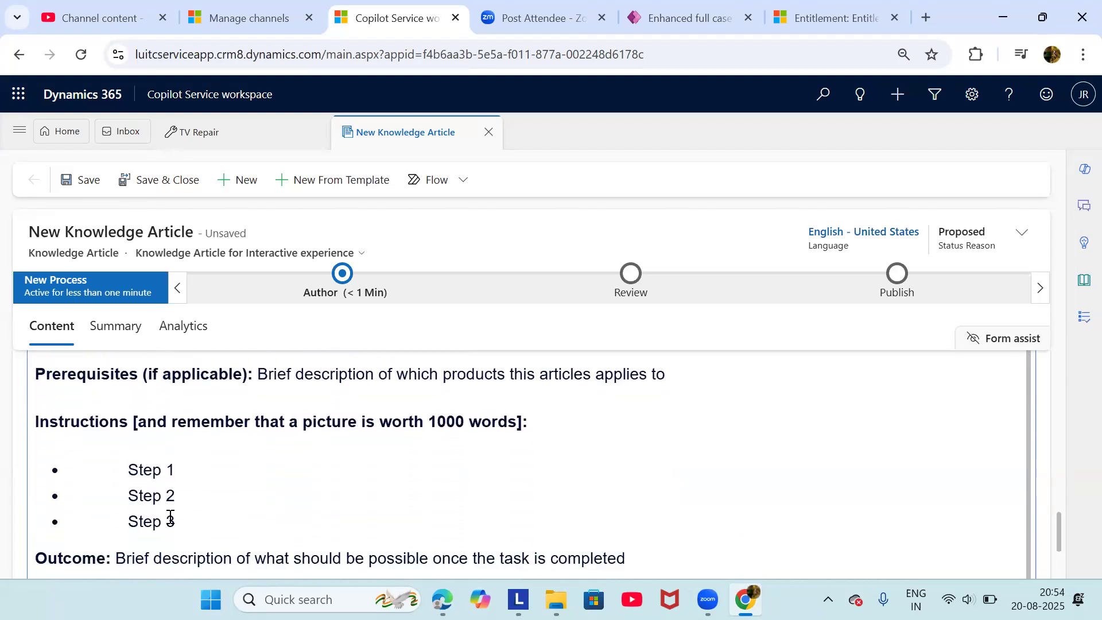
{"action": "scroll", "coordinate": [170, 517], "scroll_direction": "down", "scroll_amount": 2}
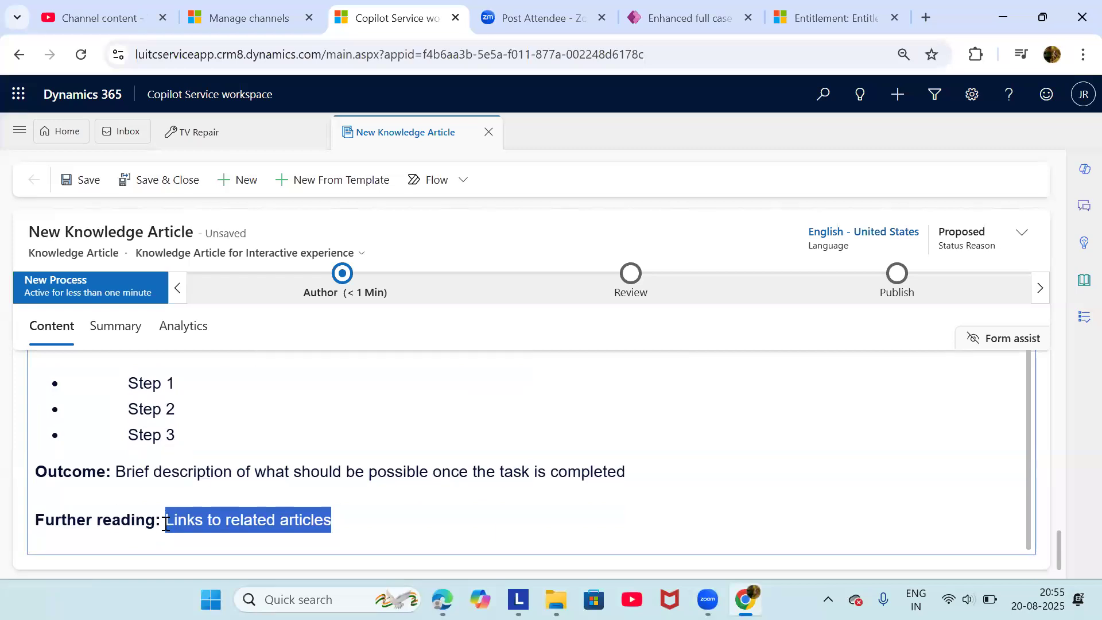
{"action": "left_click", "coordinate": [305, 520]}
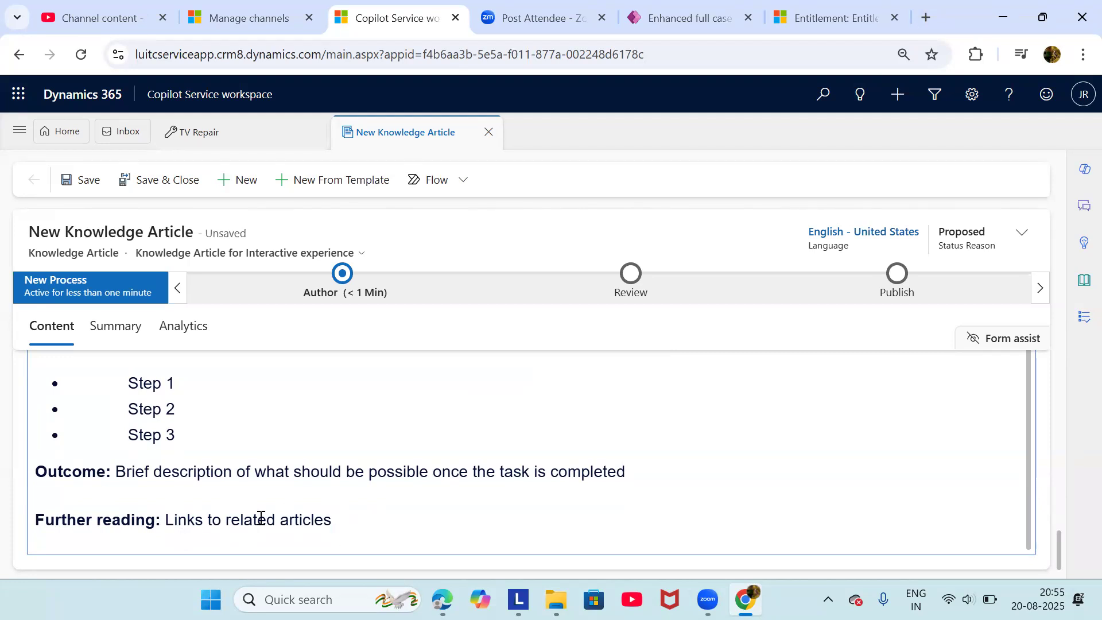
{"action": "scroll", "coordinate": [260, 518], "scroll_direction": "down", "scroll_amount": 1}
{"action": "scroll", "coordinate": [222, 479], "scroll_direction": "up", "scroll_amount": 1}
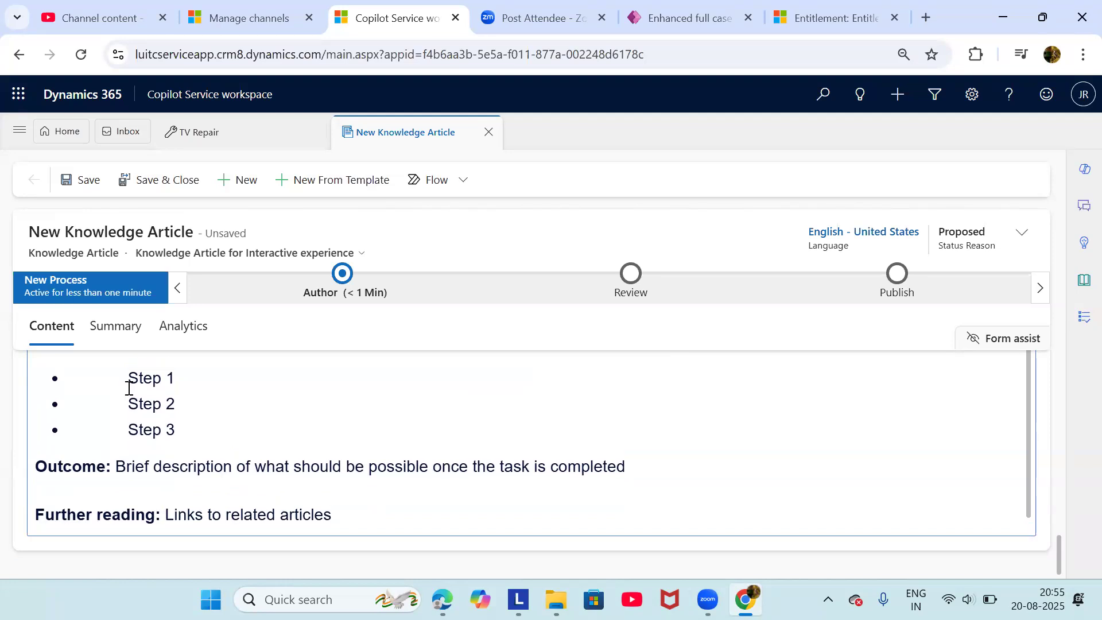
Examine the three instruction step placeholders together with the title and prerequisites lines of the article
{"action": "left_click_drag", "start_coordinate": [128, 378], "coordinate": [179, 433]}
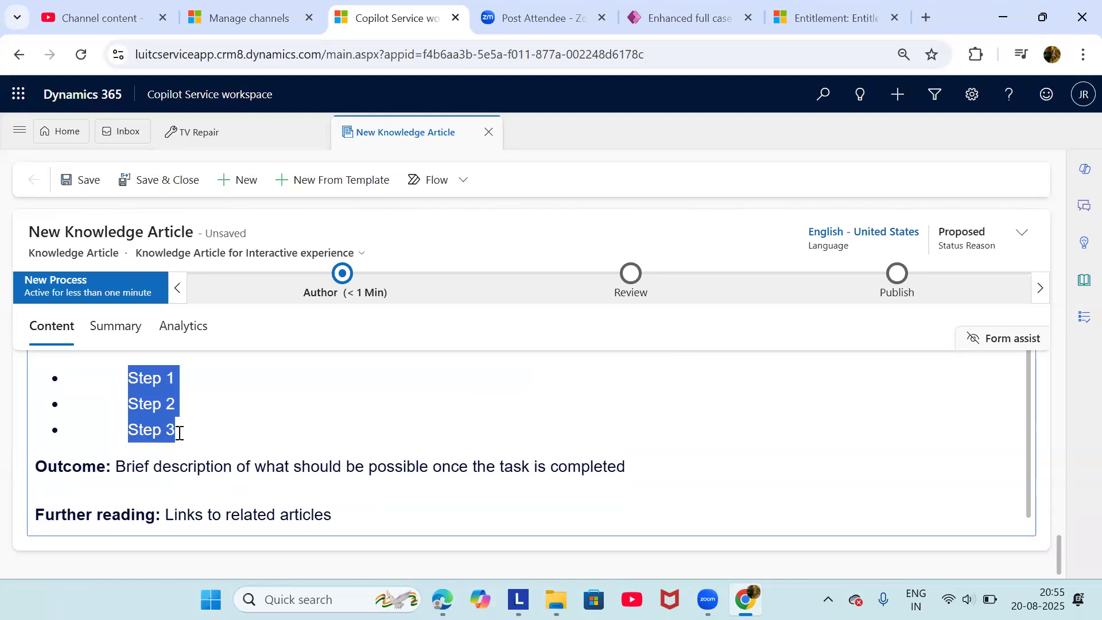
{"action": "scroll", "coordinate": [237, 460], "scroll_direction": "up", "scroll_amount": 4}
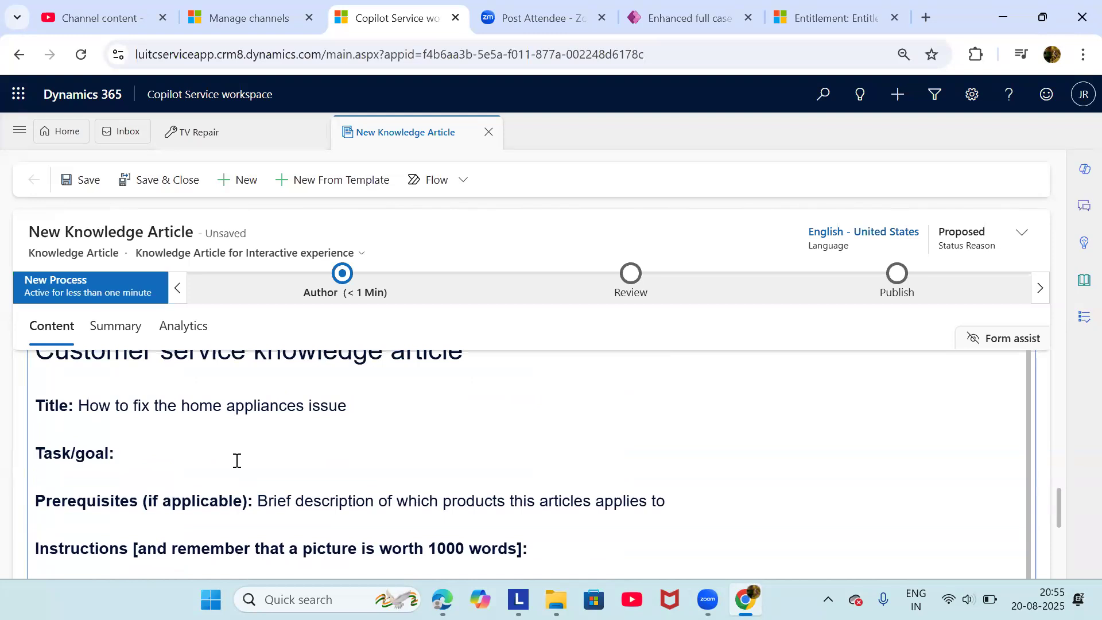
{"action": "scroll", "coordinate": [237, 460], "scroll_direction": "up", "scroll_amount": 1}
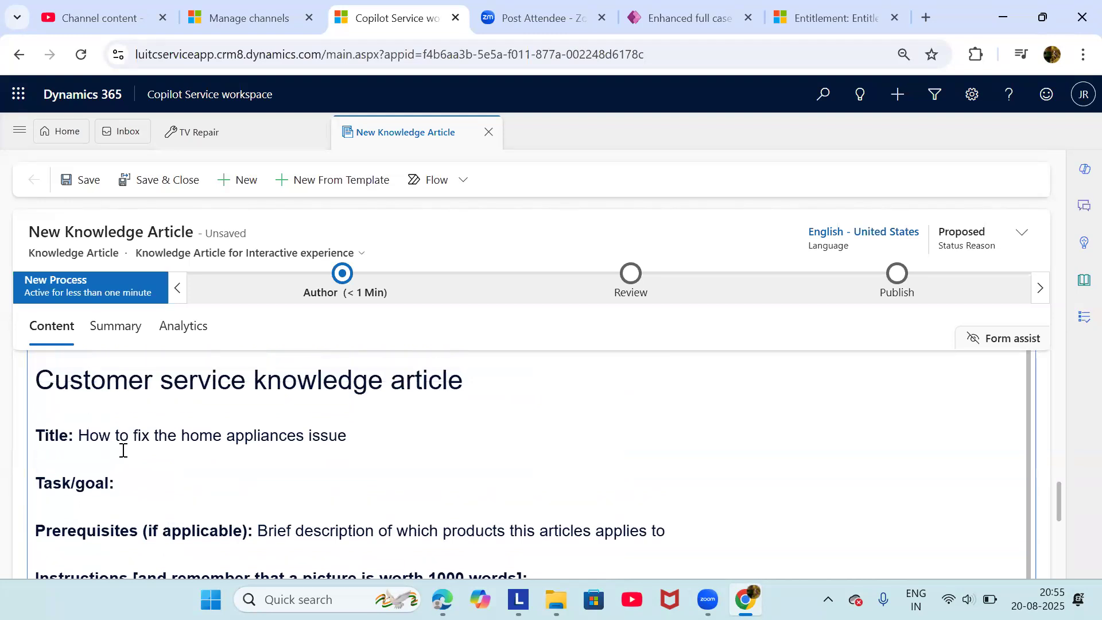
{"action": "scroll", "coordinate": [301, 446], "scroll_direction": "down", "scroll_amount": 1}
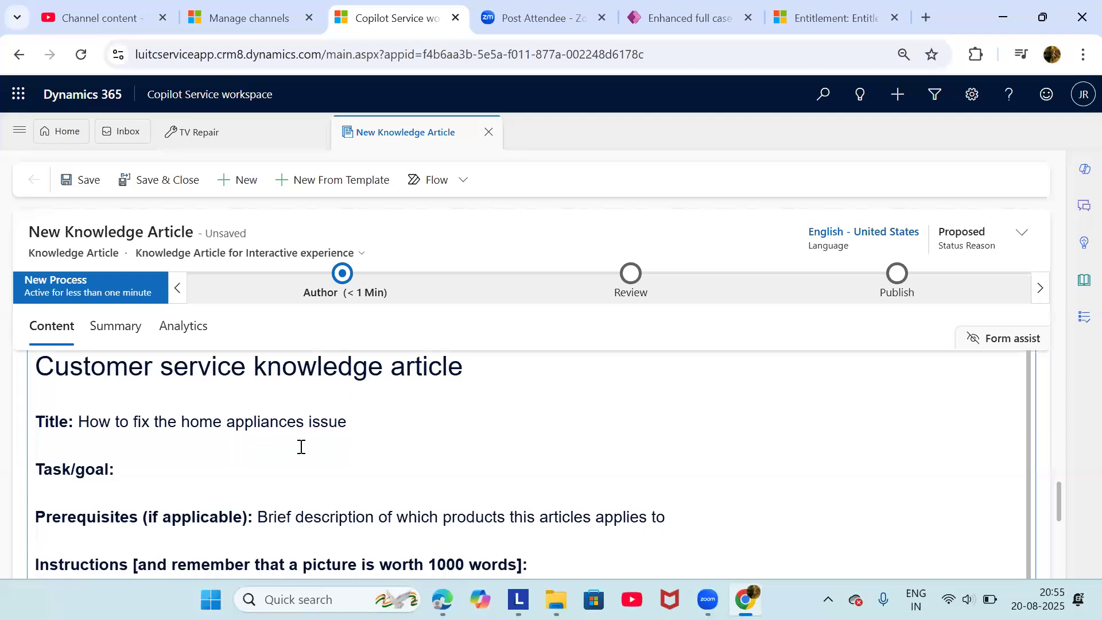
{"action": "scroll", "coordinate": [301, 446], "scroll_direction": "down", "scroll_amount": 5}
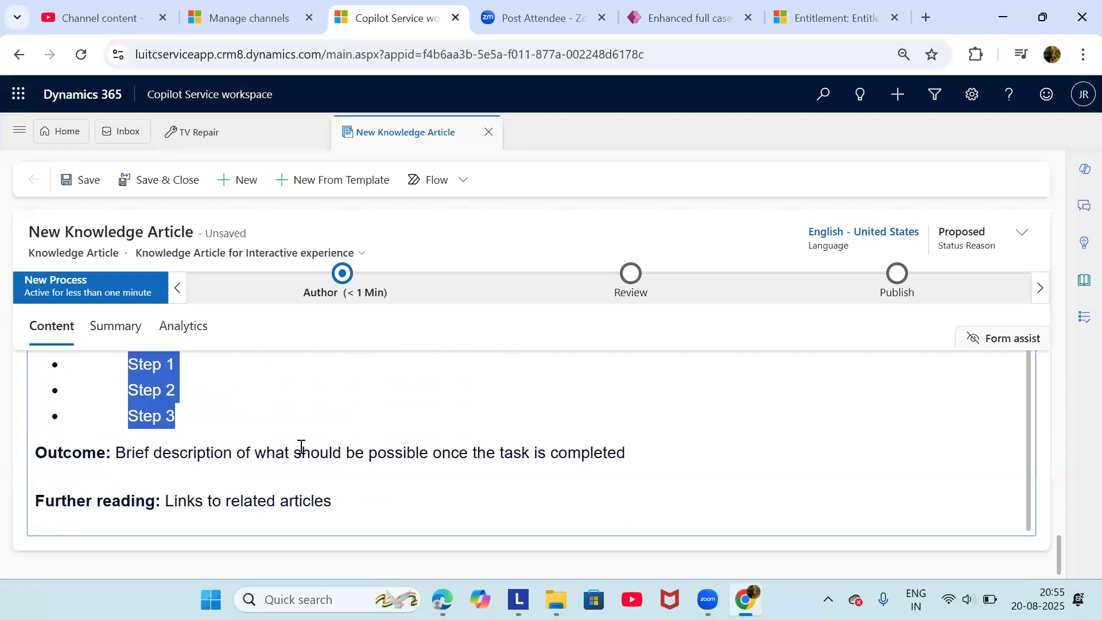
{"action": "scroll", "coordinate": [301, 447], "scroll_direction": "up", "scroll_amount": 3}
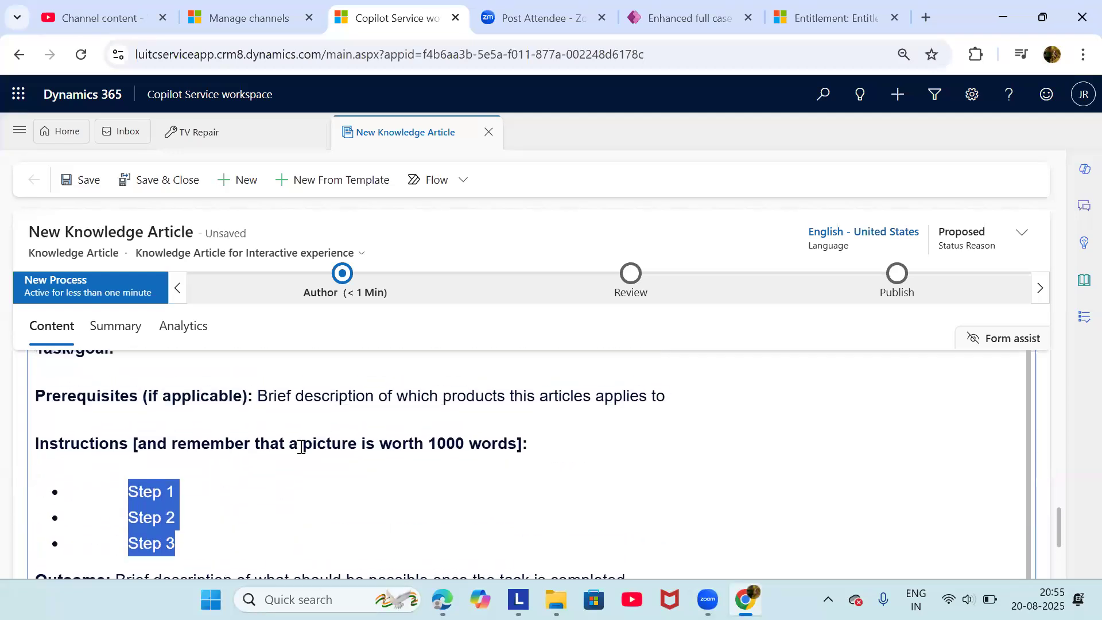
{"action": "scroll", "coordinate": [301, 447], "scroll_direction": "down", "scroll_amount": 2}
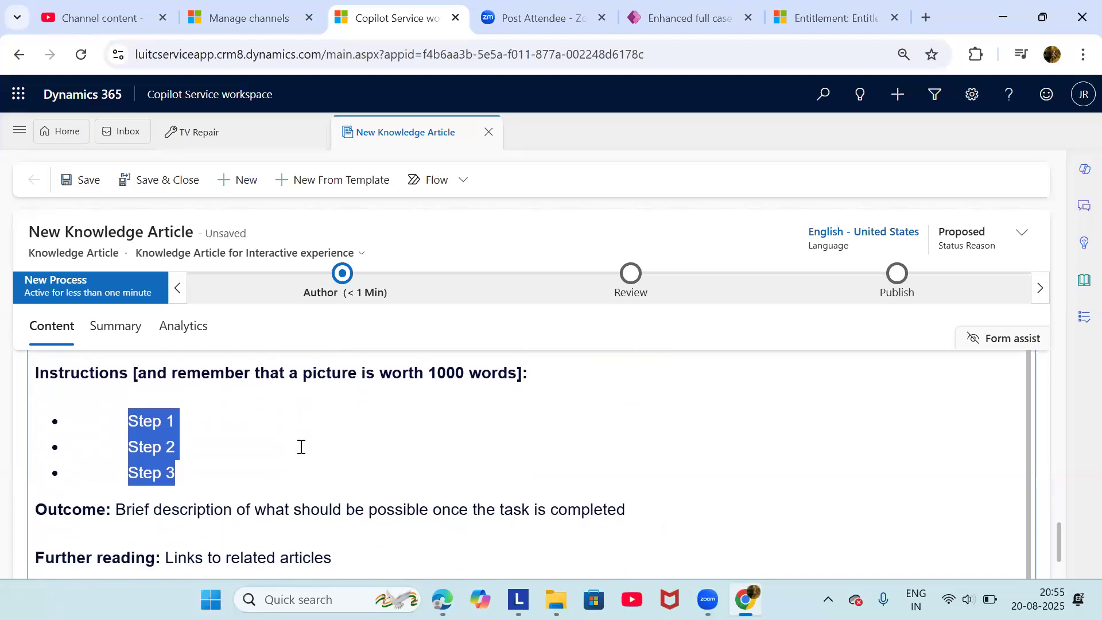
{"action": "scroll", "coordinate": [301, 447], "scroll_direction": "up", "scroll_amount": 3}
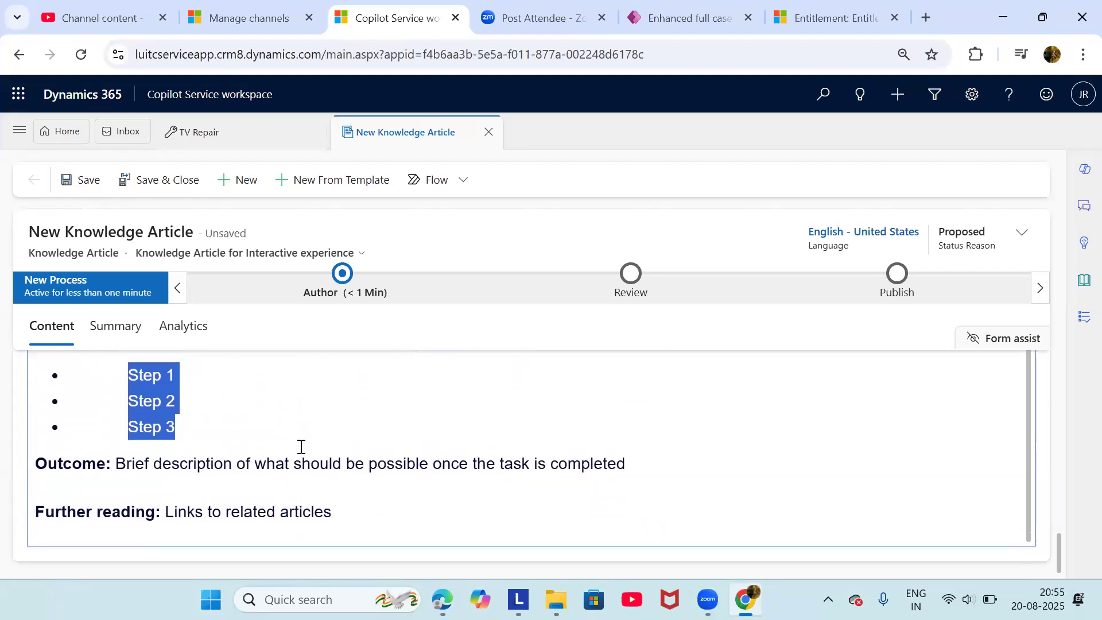
{"action": "scroll", "coordinate": [301, 446], "scroll_direction": "up", "scroll_amount": 2}
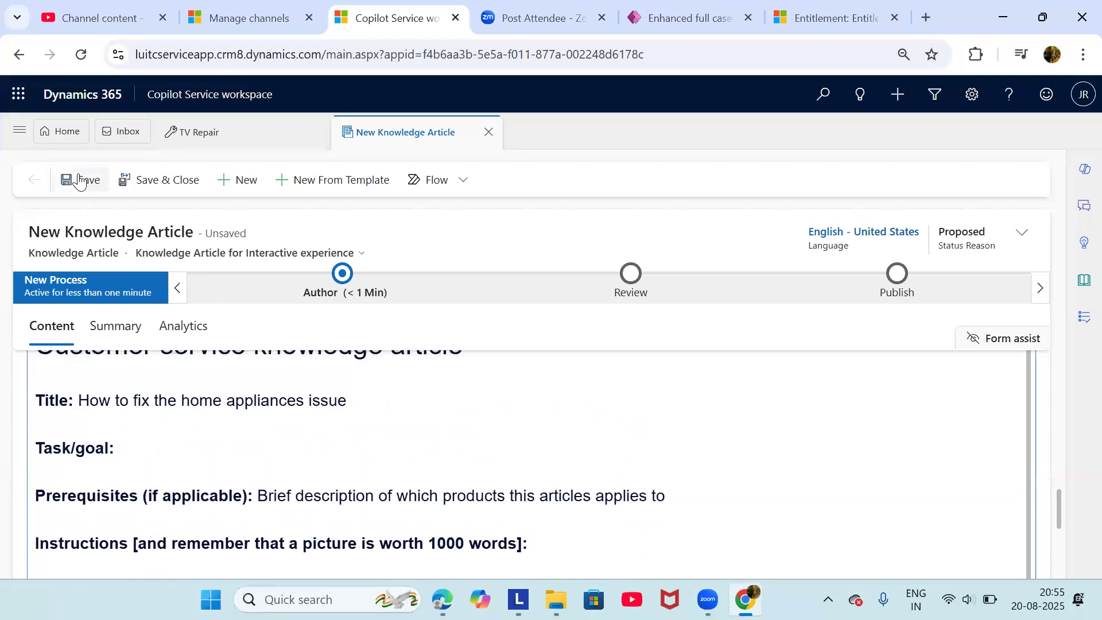
Save the new knowledge article and open it from the My Active Articles list in the TV Repair session
{"action": "left_click", "coordinate": [82, 180]}
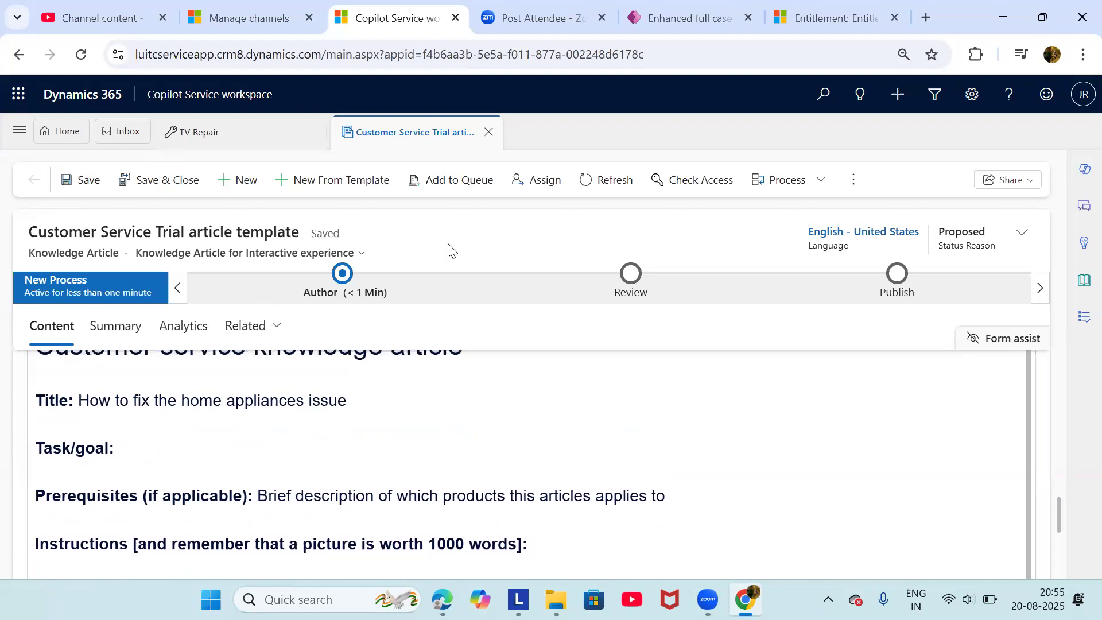
{"action": "left_click", "coordinate": [193, 133]}
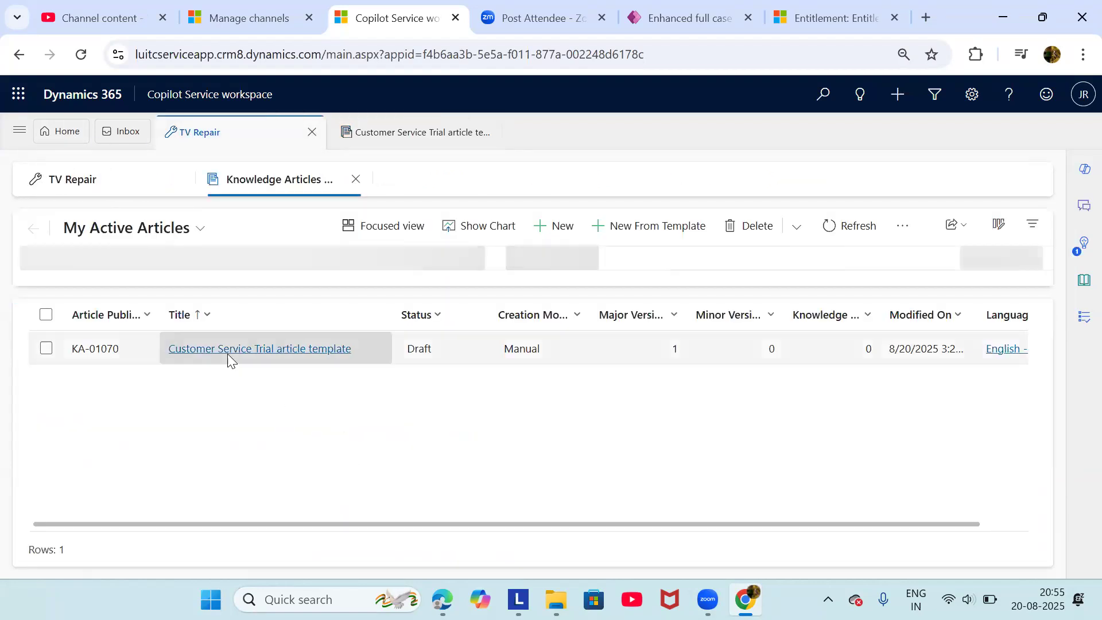
{"action": "left_click", "coordinate": [229, 359]}
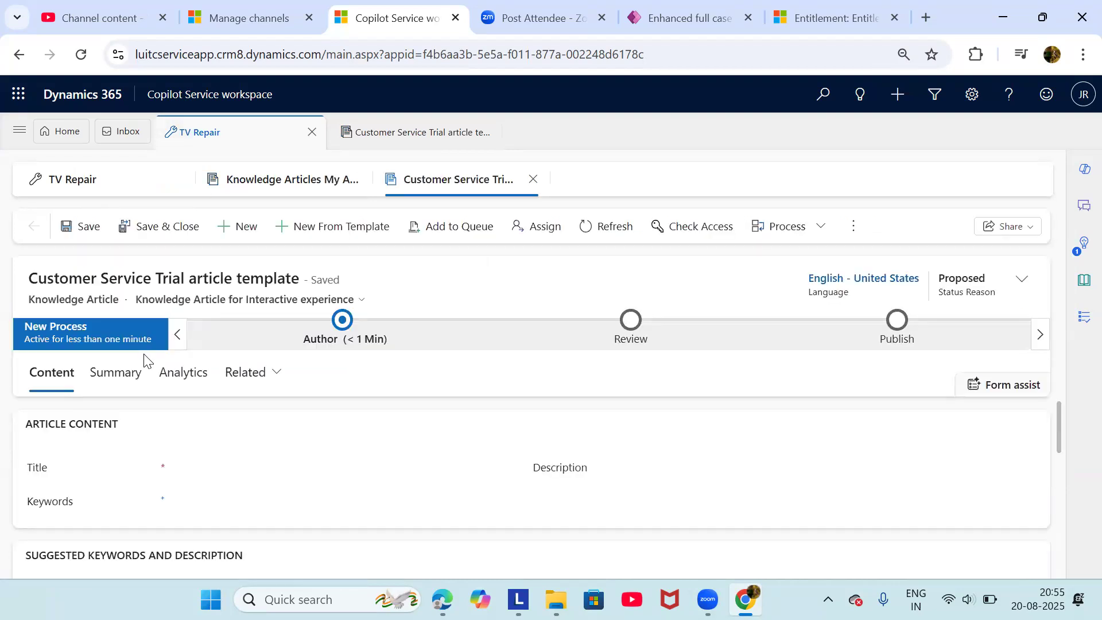
Return to the TV Repair case and review its SLA timers, basic details and timeline
{"action": "left_click", "coordinate": [91, 180]}
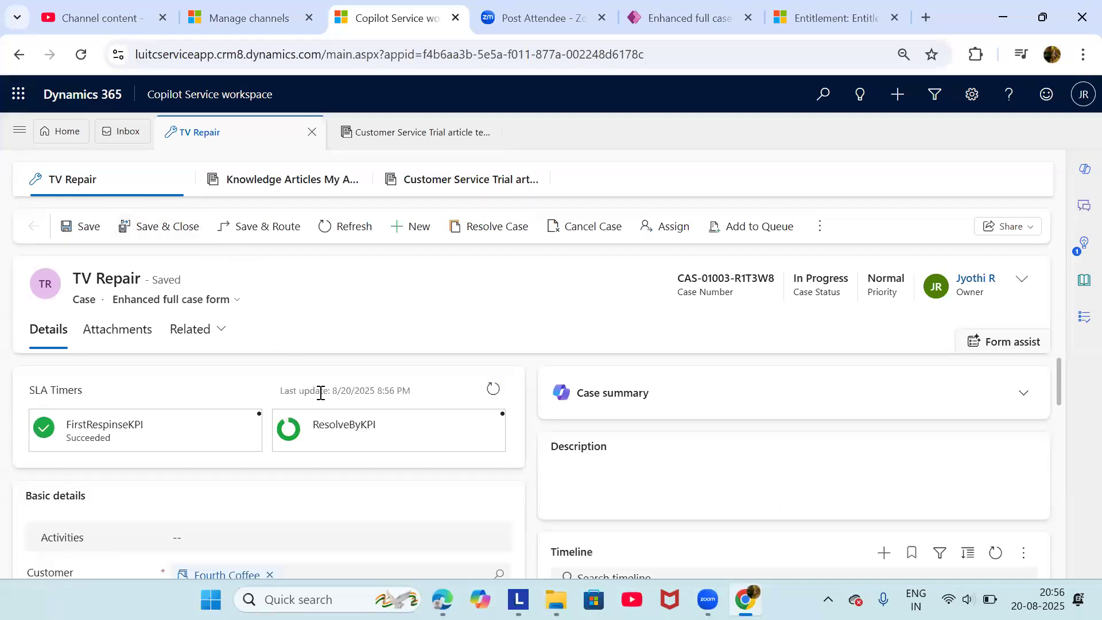
{"action": "scroll", "coordinate": [588, 453], "scroll_direction": "down", "scroll_amount": 10}
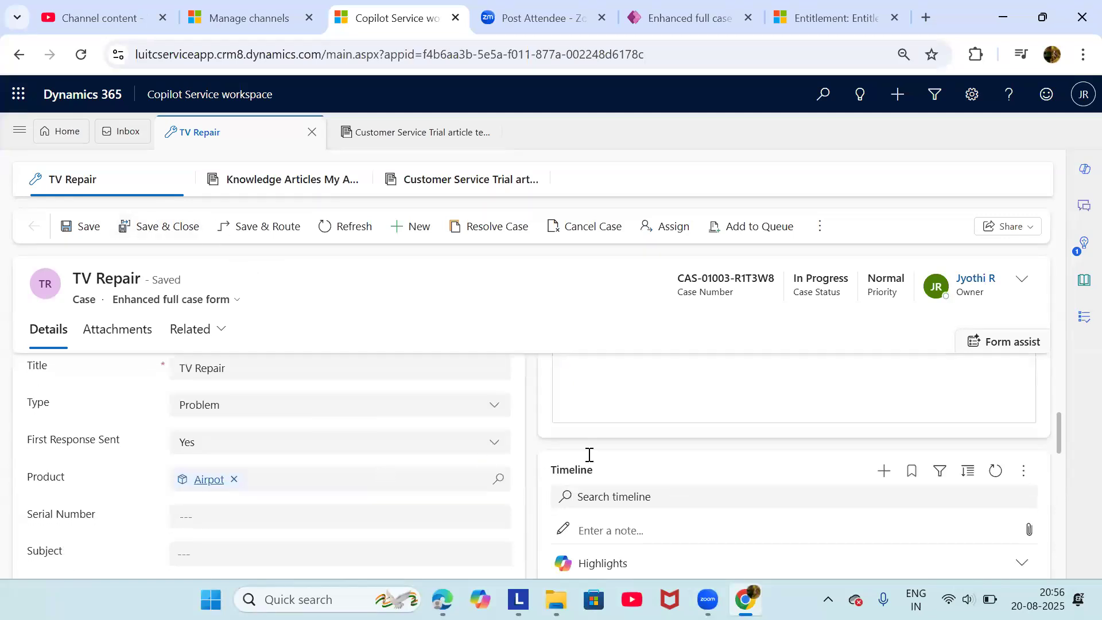
{"action": "scroll", "coordinate": [587, 454], "scroll_direction": "up", "scroll_amount": 5}
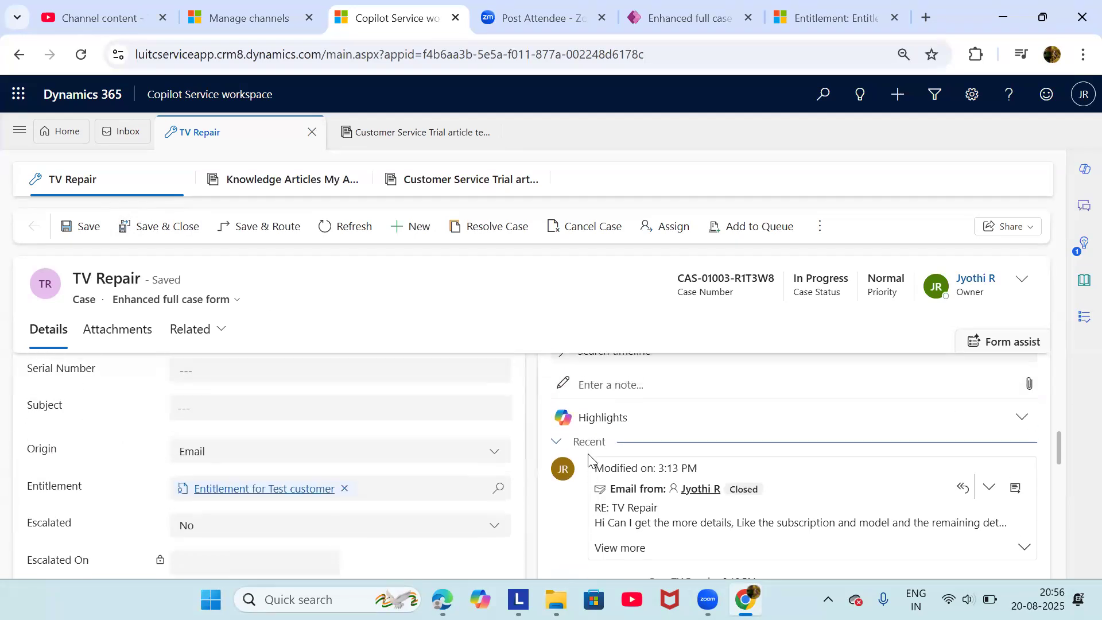
{"action": "scroll", "coordinate": [587, 453], "scroll_direction": "up", "scroll_amount": 5}
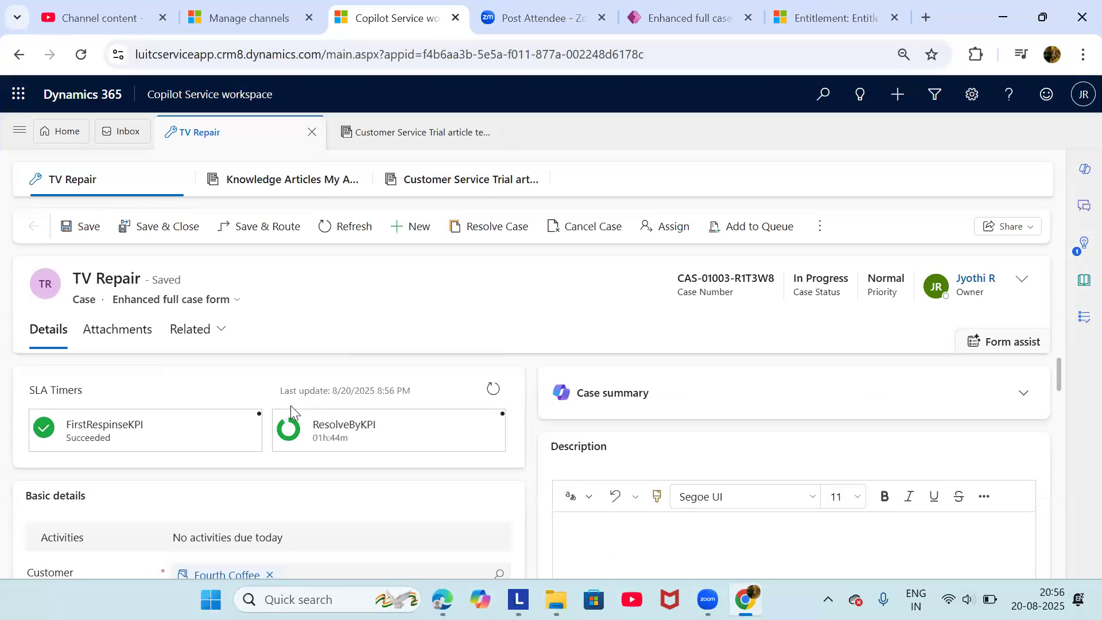
{"action": "scroll", "coordinate": [292, 408], "scroll_direction": "down", "scroll_amount": 2}
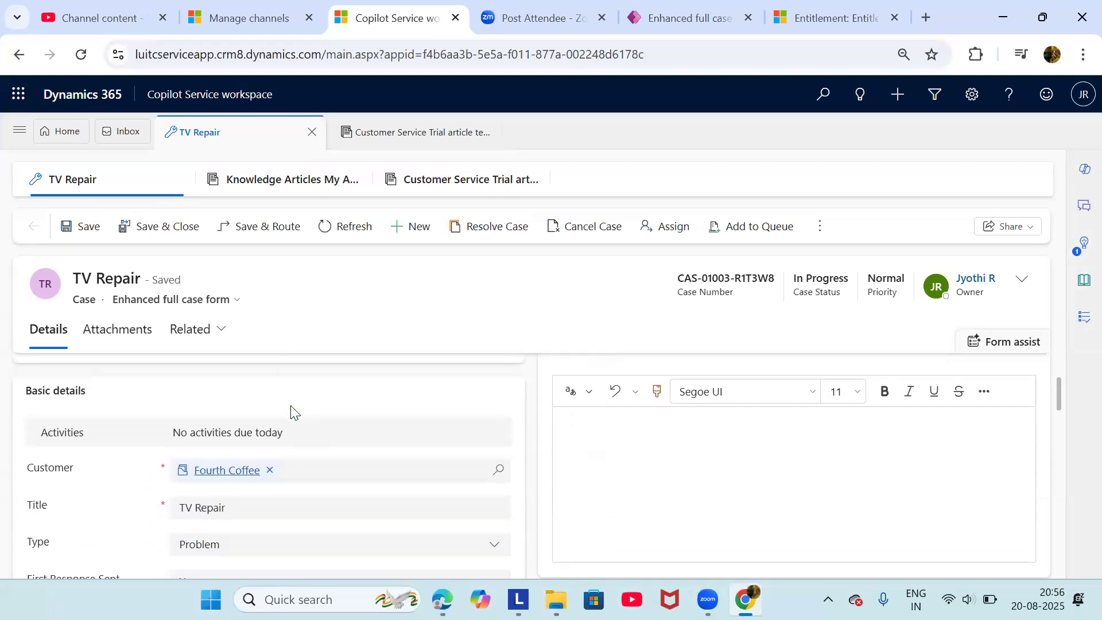
{"action": "left_click", "coordinate": [16, 132]}
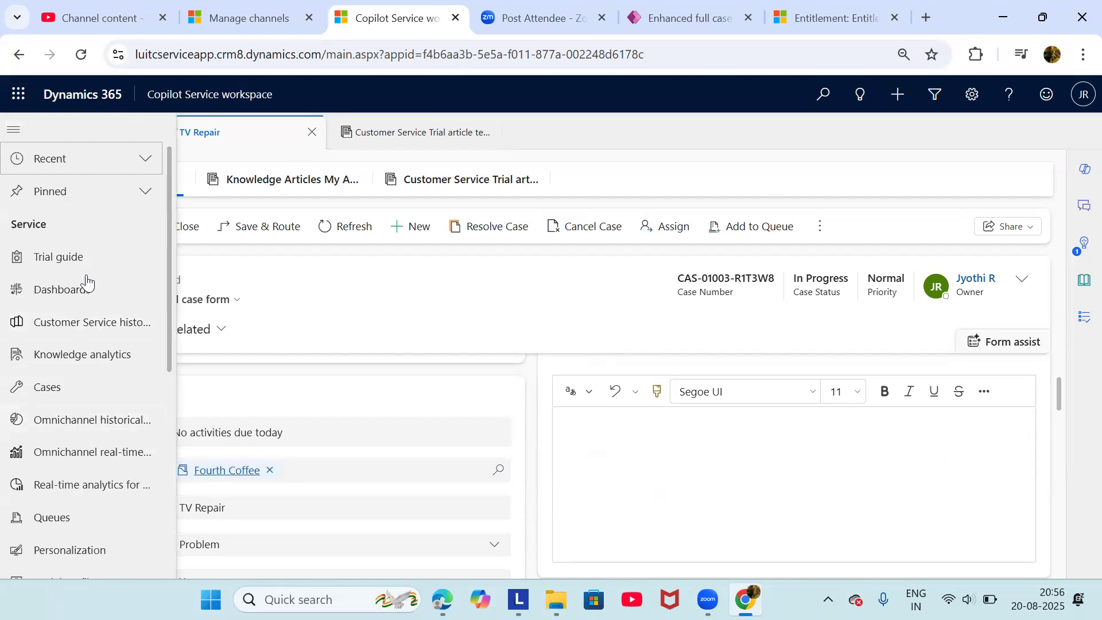
{"action": "scroll", "coordinate": [97, 308], "scroll_direction": "down", "scroll_amount": 2}
{"action": "scroll", "coordinate": [97, 308], "scroll_direction": "down", "scroll_amount": 5}
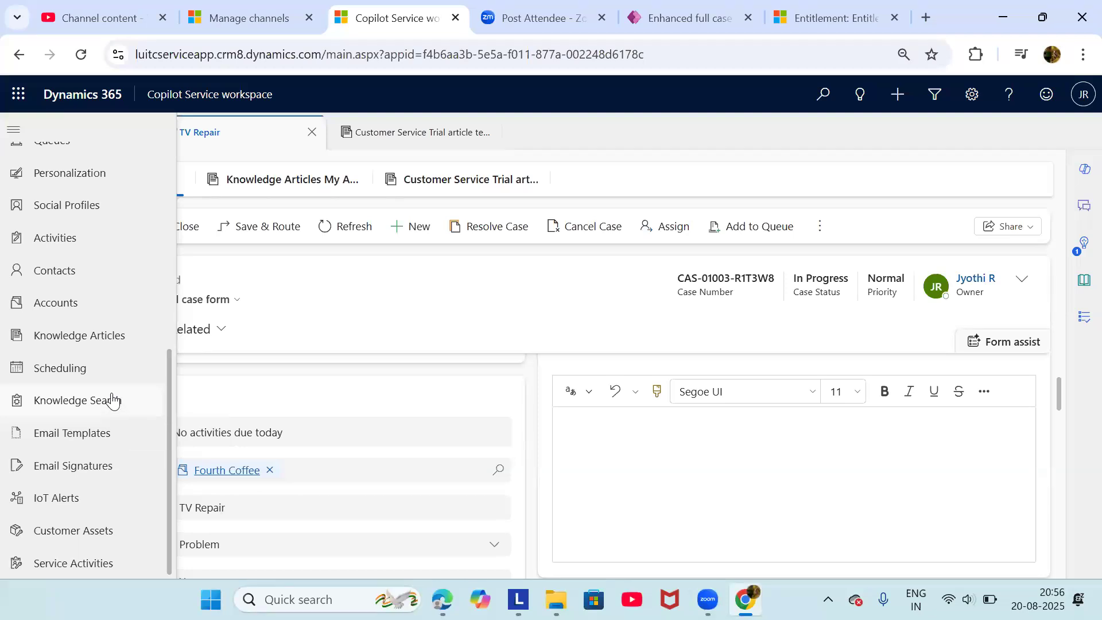
{"action": "scroll", "coordinate": [707, 547], "scroll_direction": "down", "scroll_amount": 10}
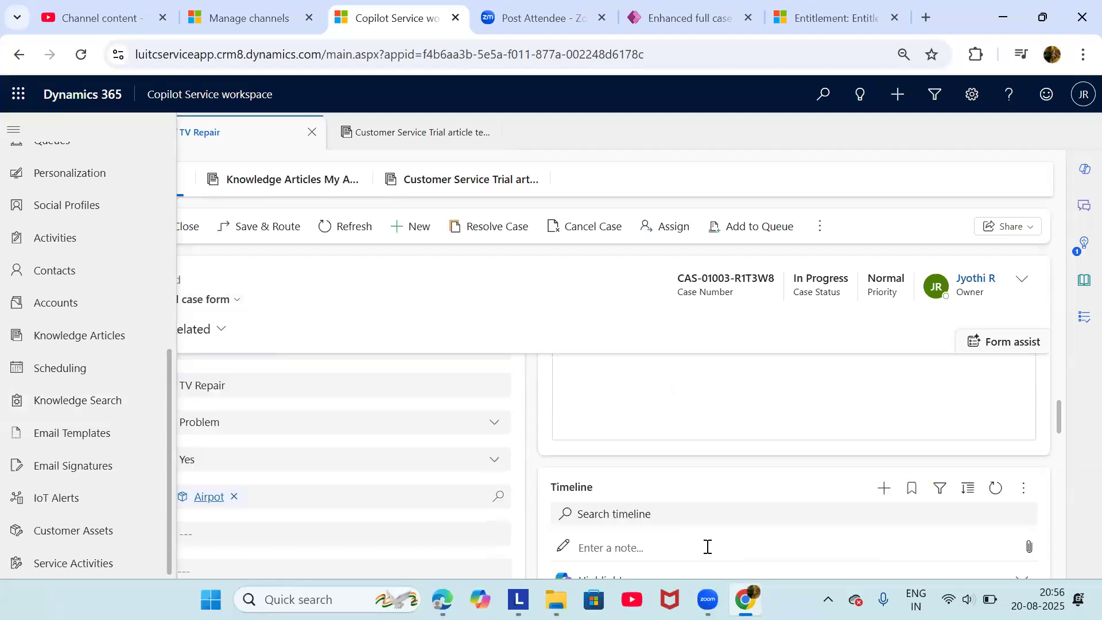
{"action": "scroll", "coordinate": [707, 551], "scroll_direction": "up", "scroll_amount": 2}
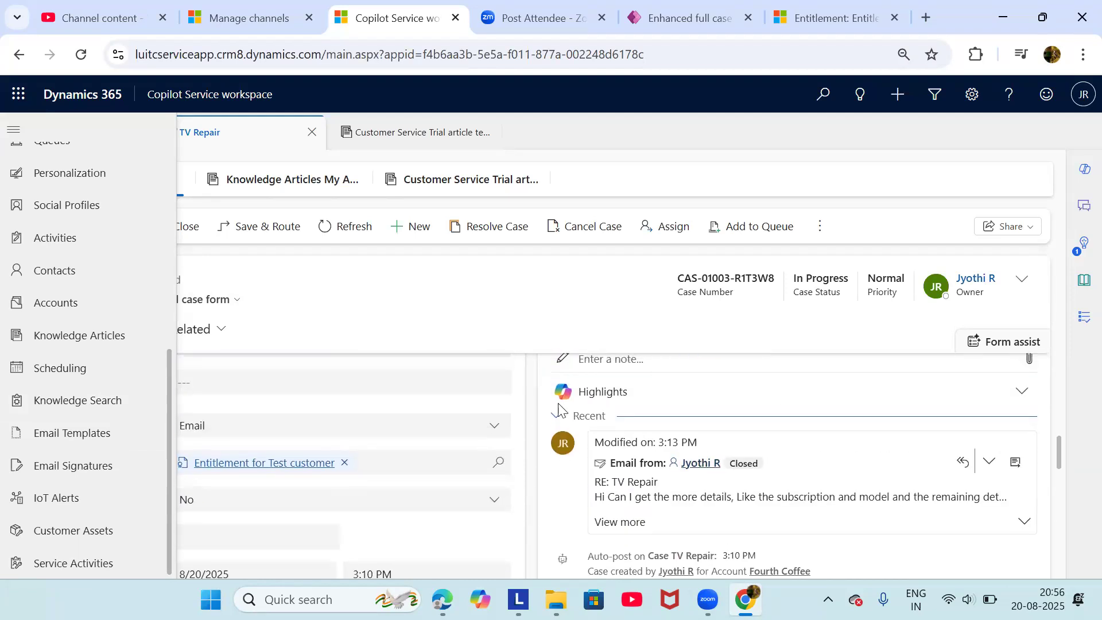
{"action": "left_click", "coordinate": [419, 310]}
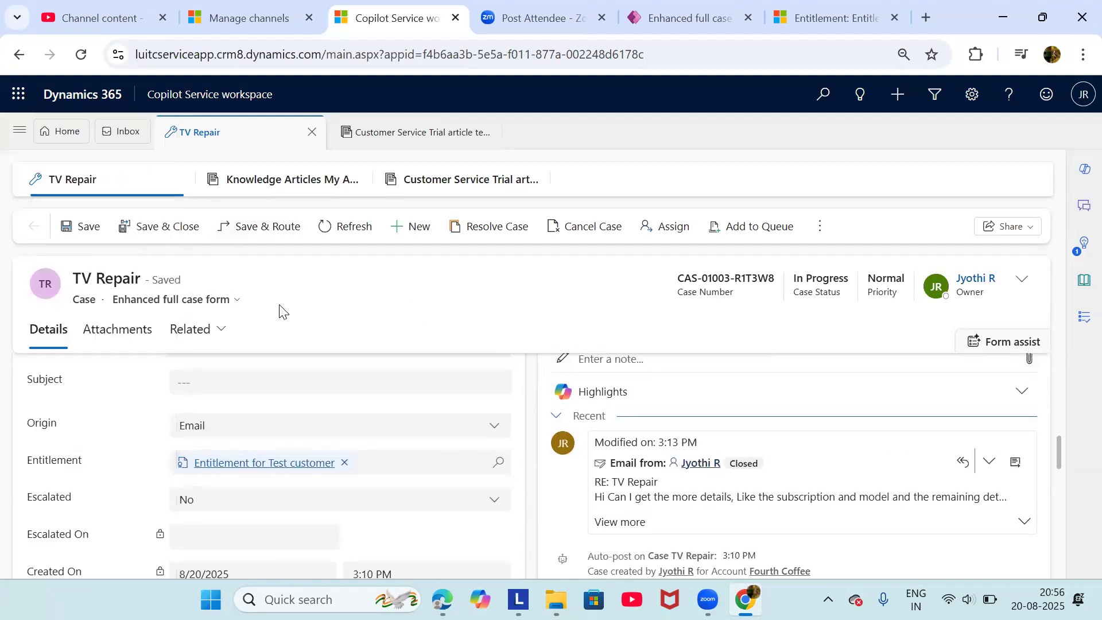
Examine the TV Repair case's basic details, queue item details and timeline, including its email activity and entitlement
{"action": "scroll", "coordinate": [727, 472], "scroll_direction": "down", "scroll_amount": 3}
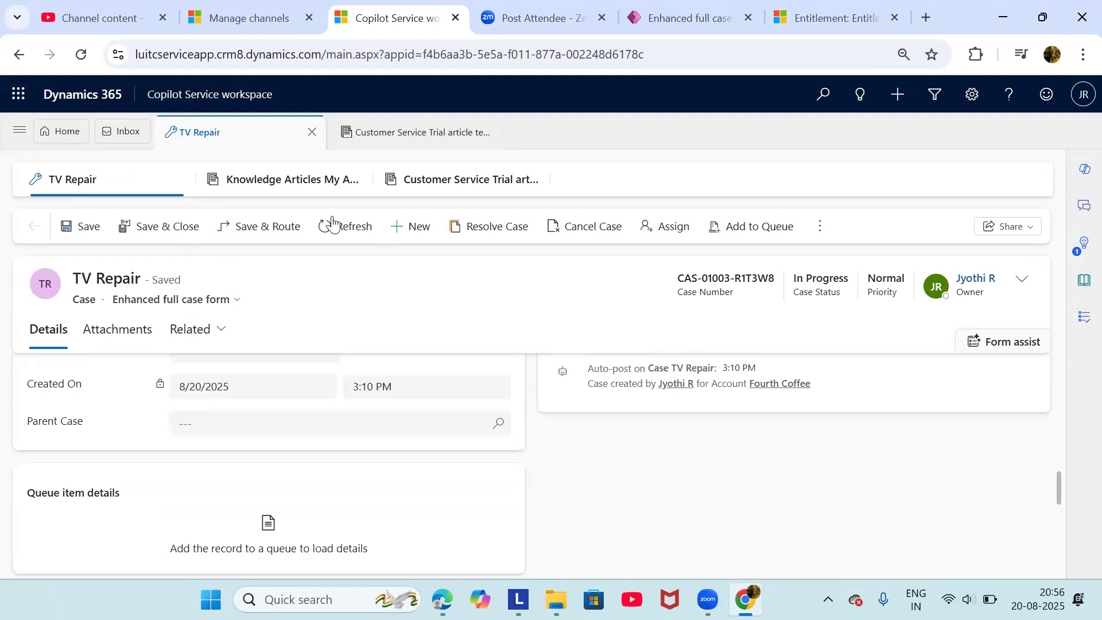
{"action": "scroll", "coordinate": [641, 450], "scroll_direction": "up", "scroll_amount": 3}
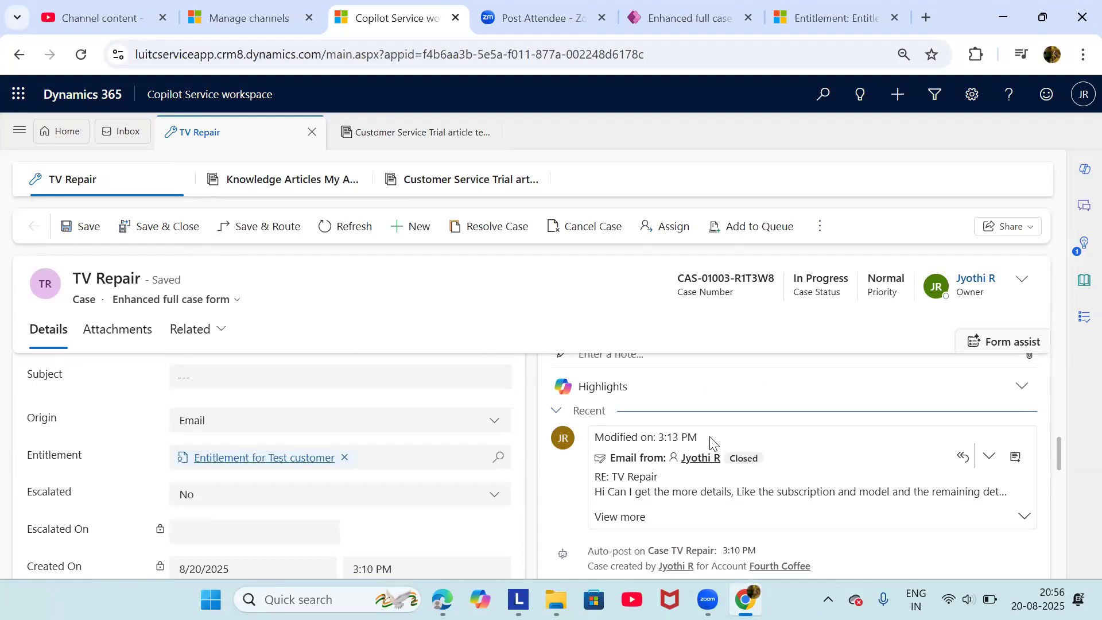
{"action": "scroll", "coordinate": [711, 442], "scroll_direction": "down", "scroll_amount": 3}
{"action": "scroll", "coordinate": [710, 442], "scroll_direction": "up", "scroll_amount": 4}
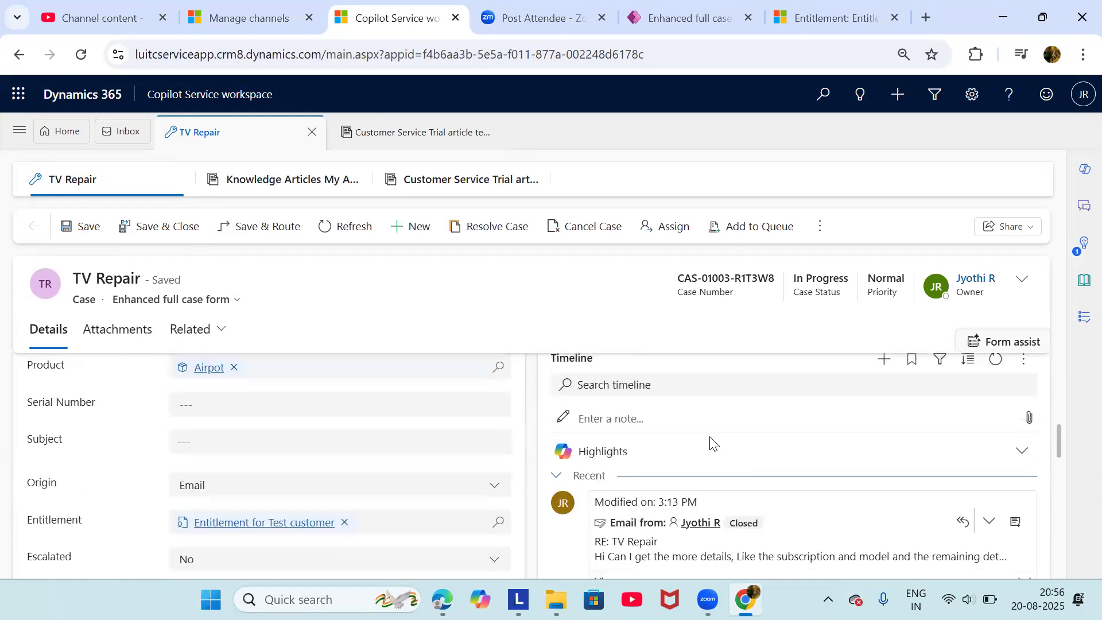
{"action": "scroll", "coordinate": [644, 448], "scroll_direction": "up", "scroll_amount": 1}
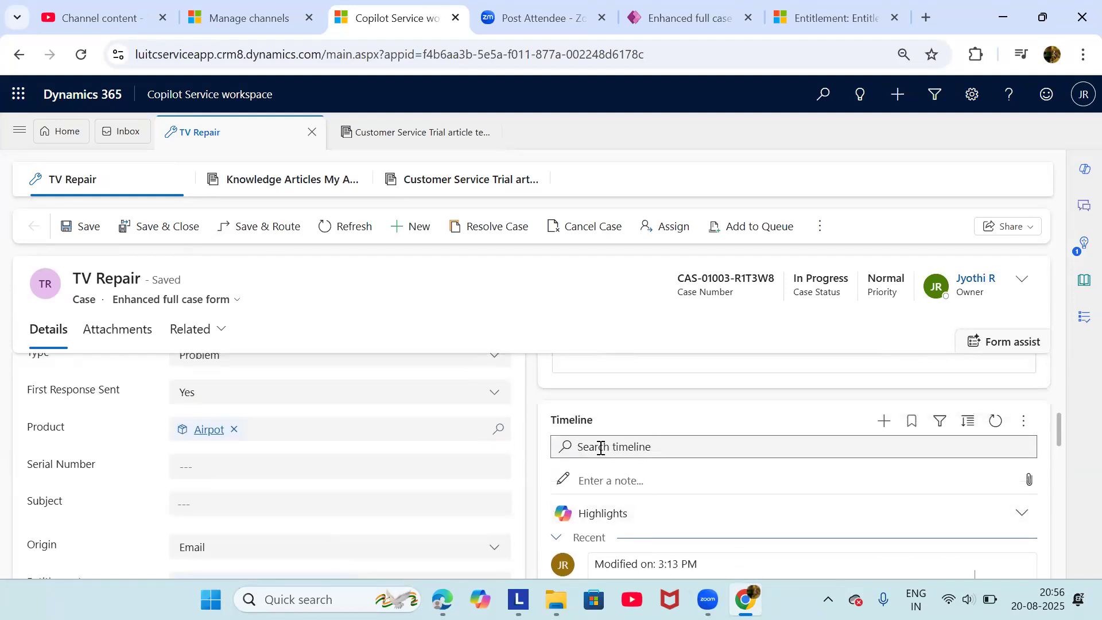
{"action": "scroll", "coordinate": [620, 482], "scroll_direction": "down", "scroll_amount": 1}
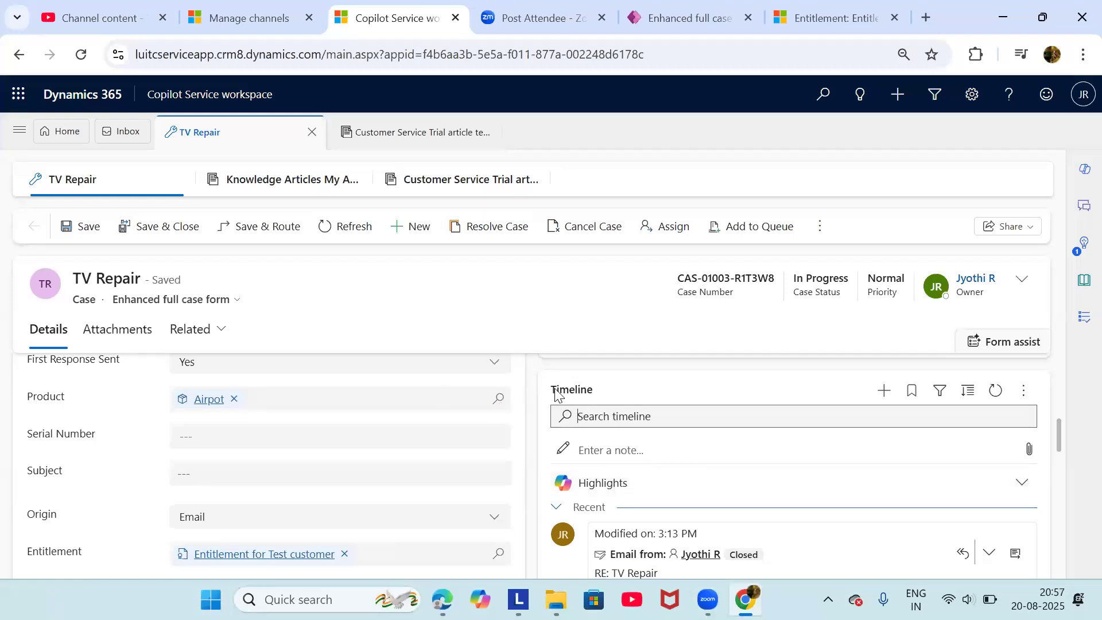
{"action": "scroll", "coordinate": [692, 451], "scroll_direction": "down", "scroll_amount": 1}
{"action": "scroll", "coordinate": [693, 450], "scroll_direction": "up", "scroll_amount": 1}
{"action": "scroll", "coordinate": [648, 508], "scroll_direction": "down", "scroll_amount": 1}
{"action": "scroll", "coordinate": [649, 508], "scroll_direction": "up", "scroll_amount": 1}
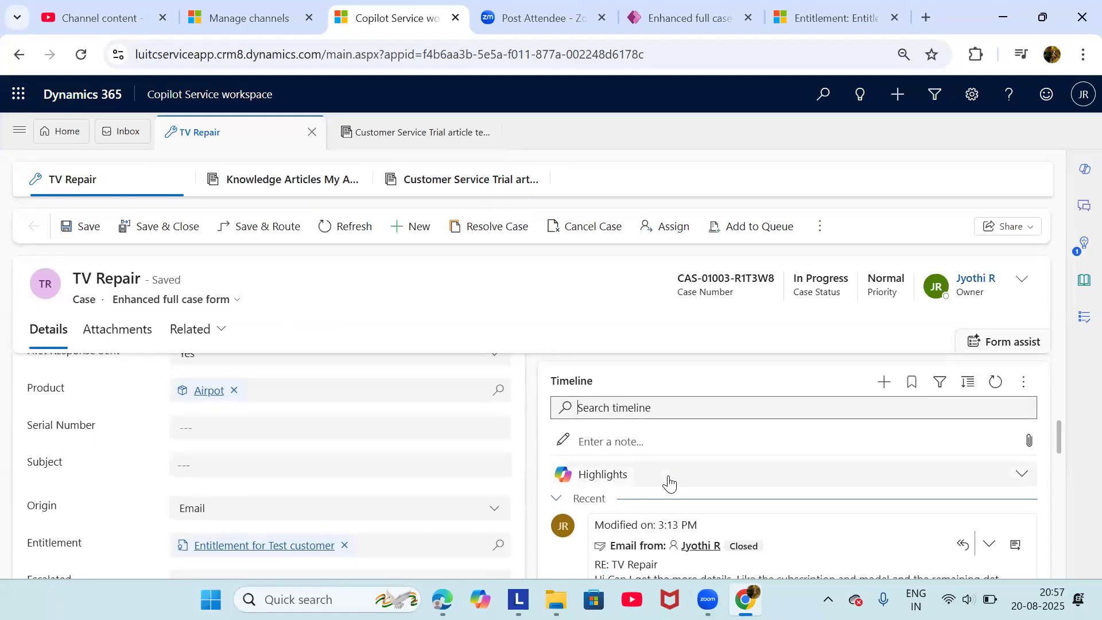
{"action": "scroll", "coordinate": [666, 483], "scroll_direction": "up", "scroll_amount": 1}
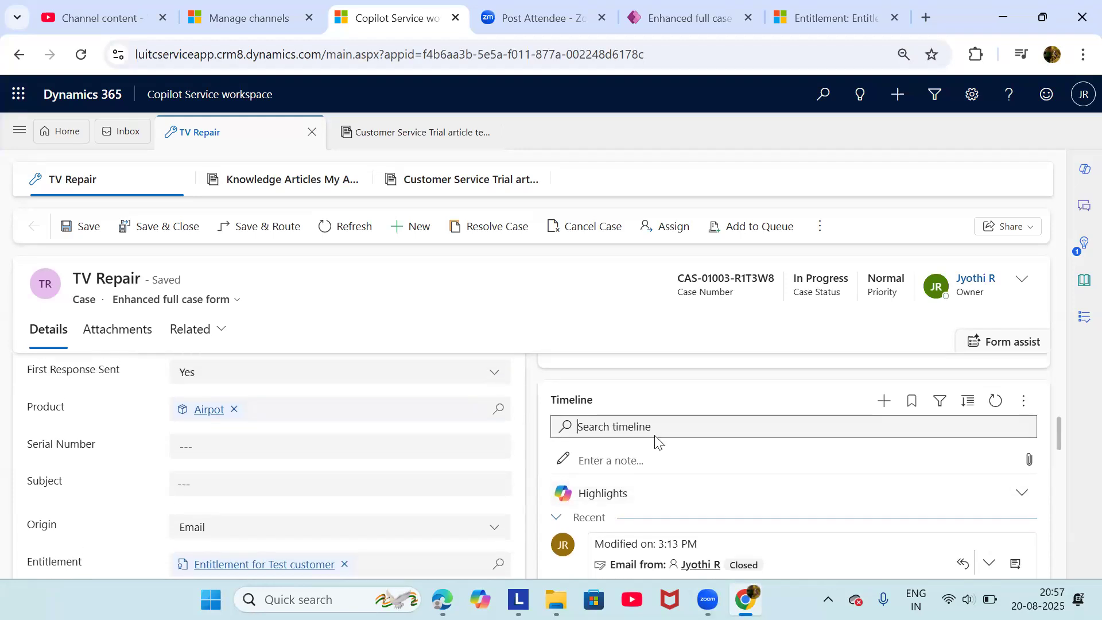
{"action": "scroll", "coordinate": [619, 437], "scroll_direction": "up", "scroll_amount": 3}
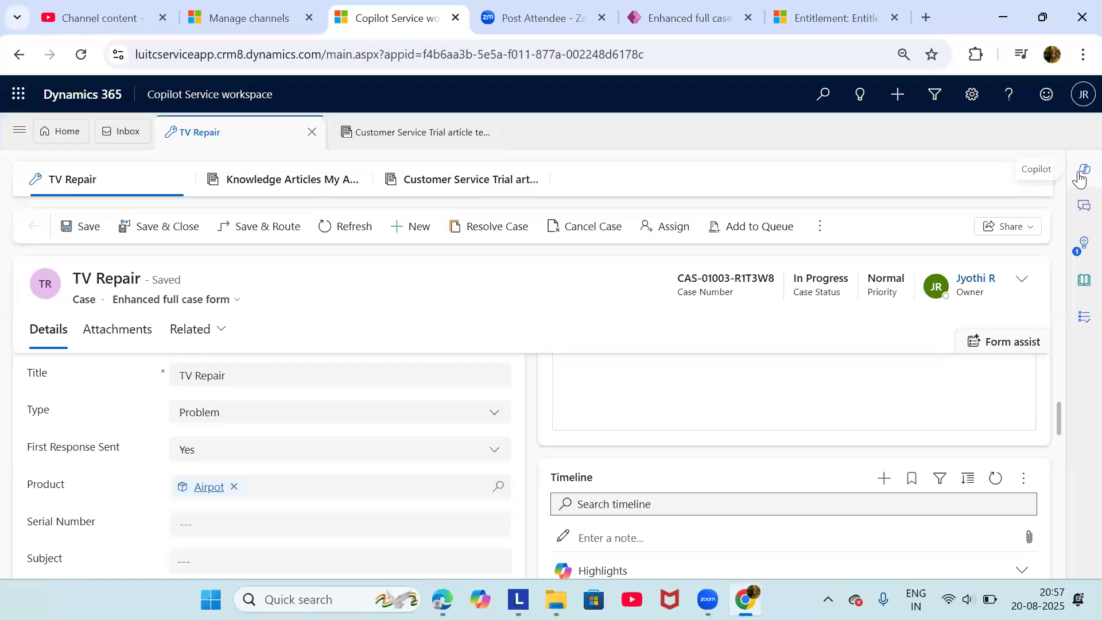
{"action": "left_click", "coordinate": [14, 138]}
{"action": "scroll", "coordinate": [43, 430], "scroll_direction": "down", "scroll_amount": 2}
{"action": "scroll", "coordinate": [43, 430], "scroll_direction": "down", "scroll_amount": 2}
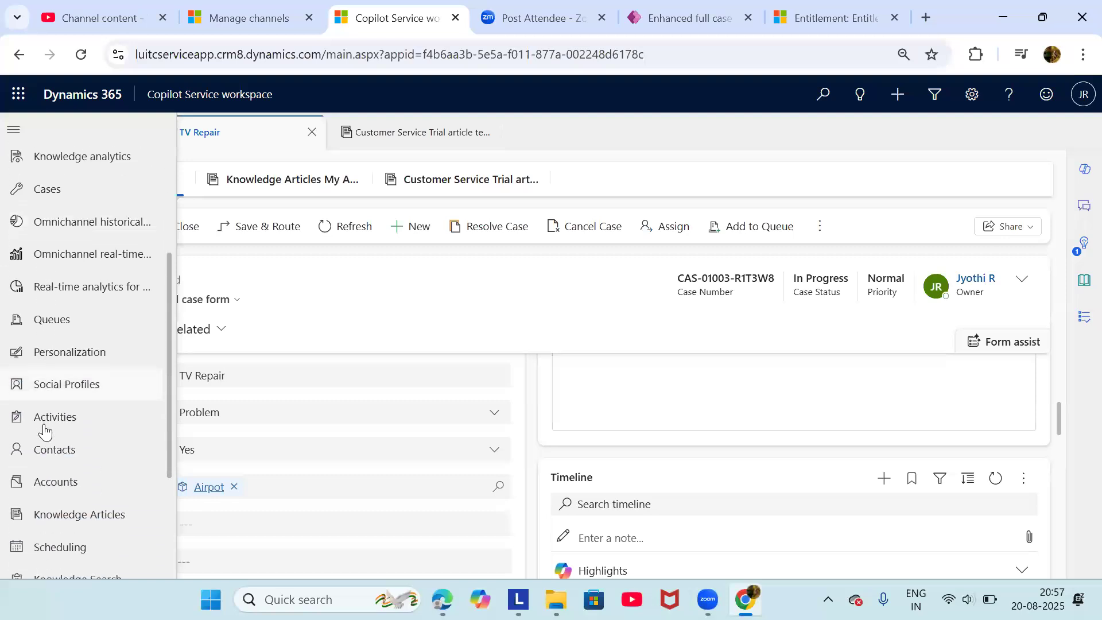
{"action": "left_click", "coordinate": [807, 330]}
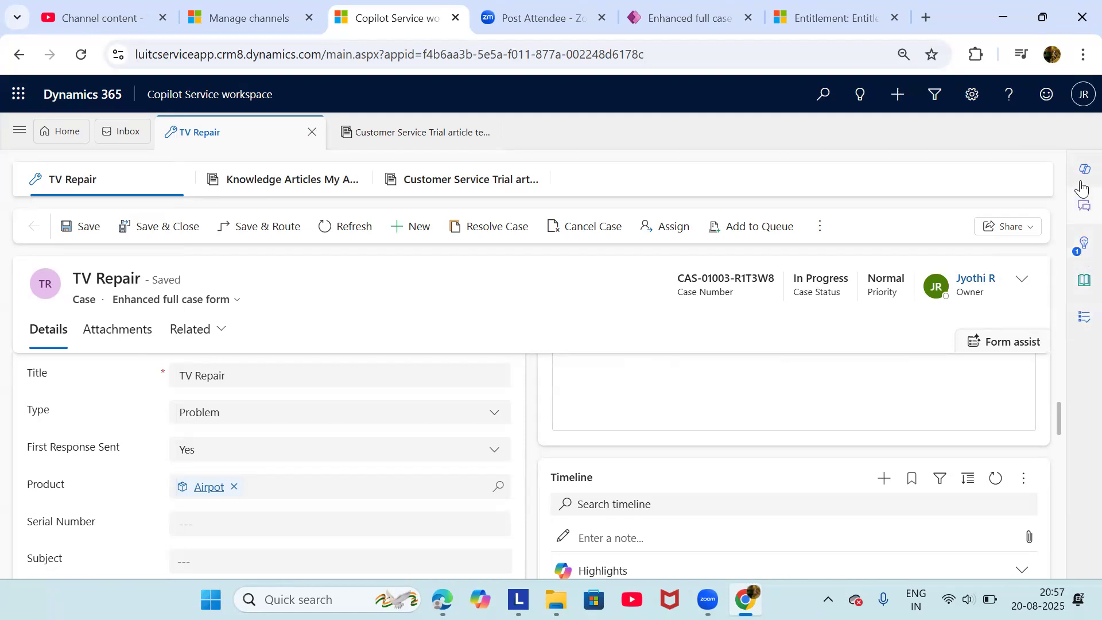
Open the knowledge search beside the TV Repair case and replace the default search term with the wildcard *
{"action": "left_click", "coordinate": [1082, 287]}
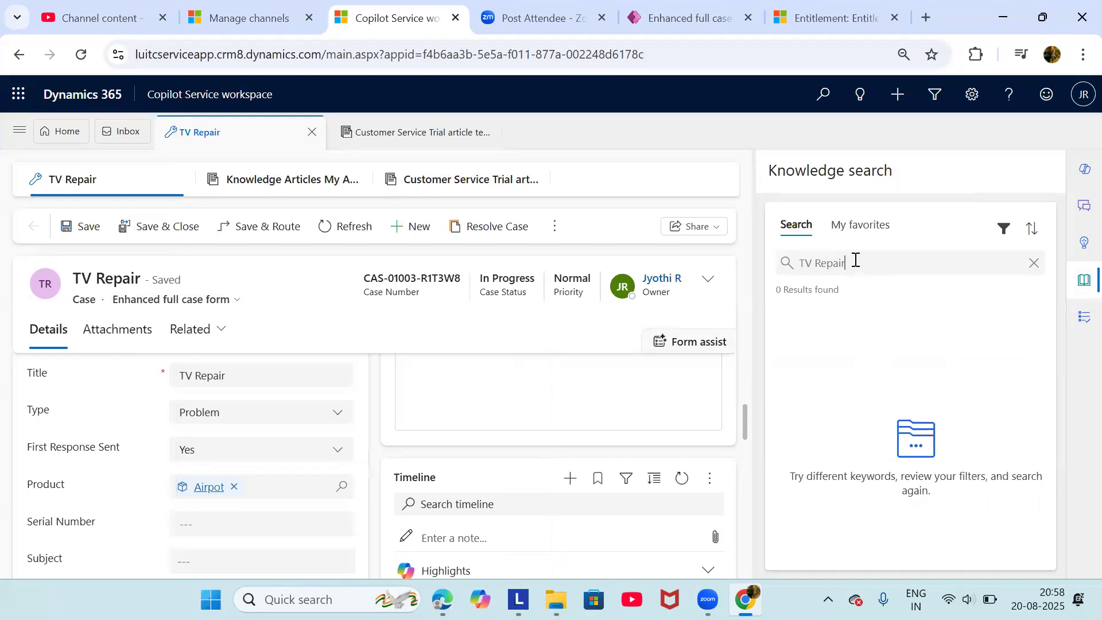
{"action": "key", "text": "BackSpace"}
{"action": "key", "text": "BackSpace"}
{"action": "key", "text": "BackSpace"}
{"action": "key", "text": "BackSpace"}
{"action": "key", "text": "BackSpace"}
{"action": "key", "text": "BackSpace"}
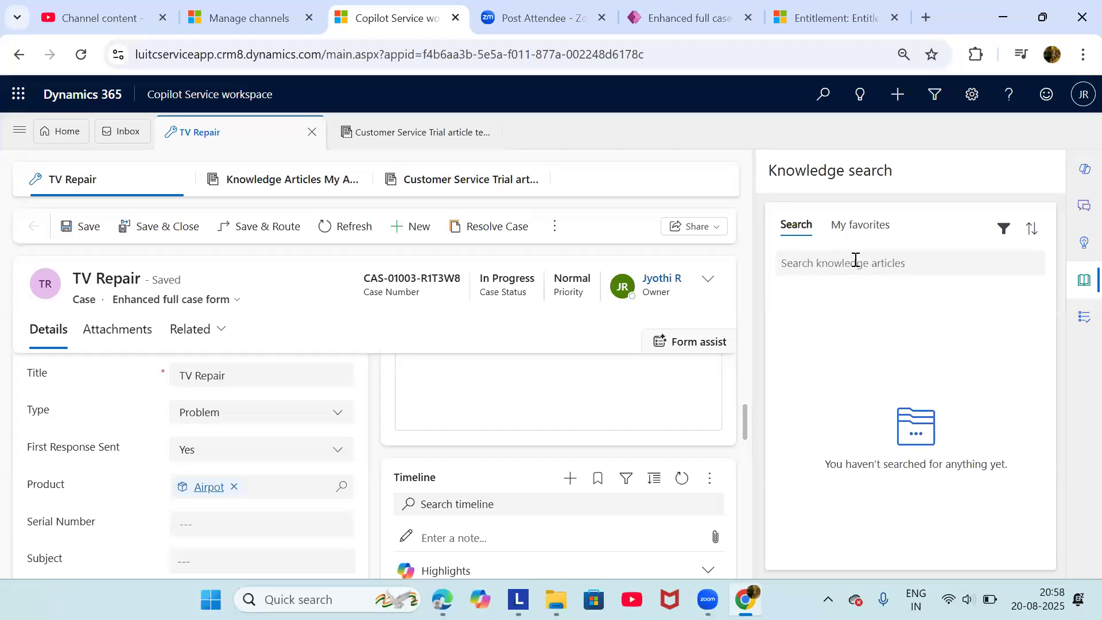
{"action": "type", "text": "*"}
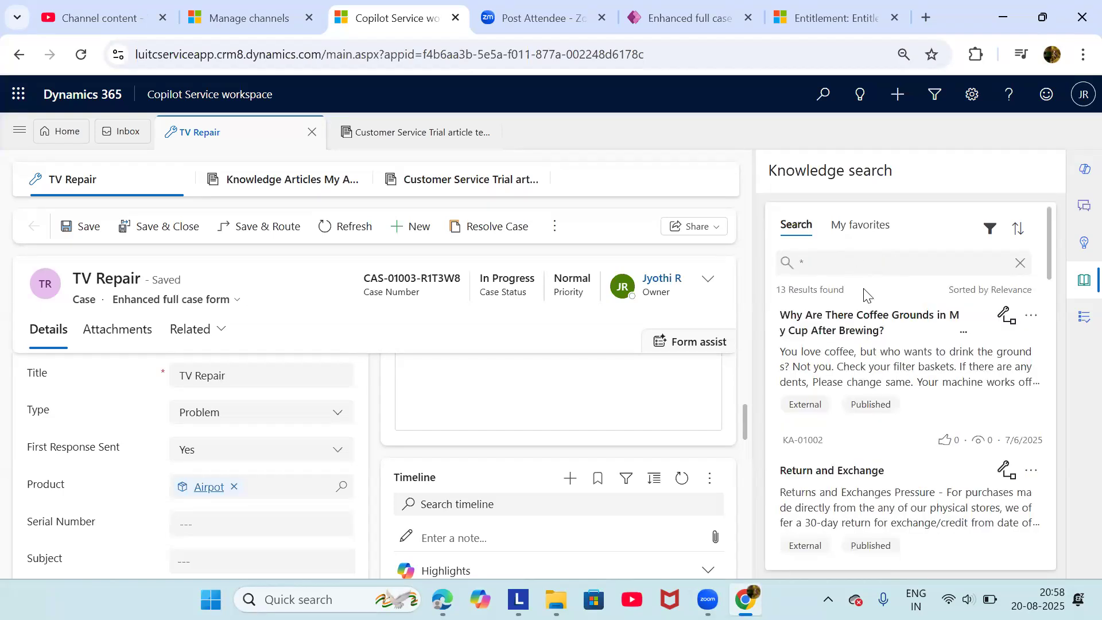
Browse the complete list of knowledge search results, loading more articles at its end, and return to its beginning
{"action": "scroll", "coordinate": [868, 401], "scroll_direction": "down", "scroll_amount": 1}
{"action": "scroll", "coordinate": [874, 405], "scroll_direction": "down", "scroll_amount": 4}
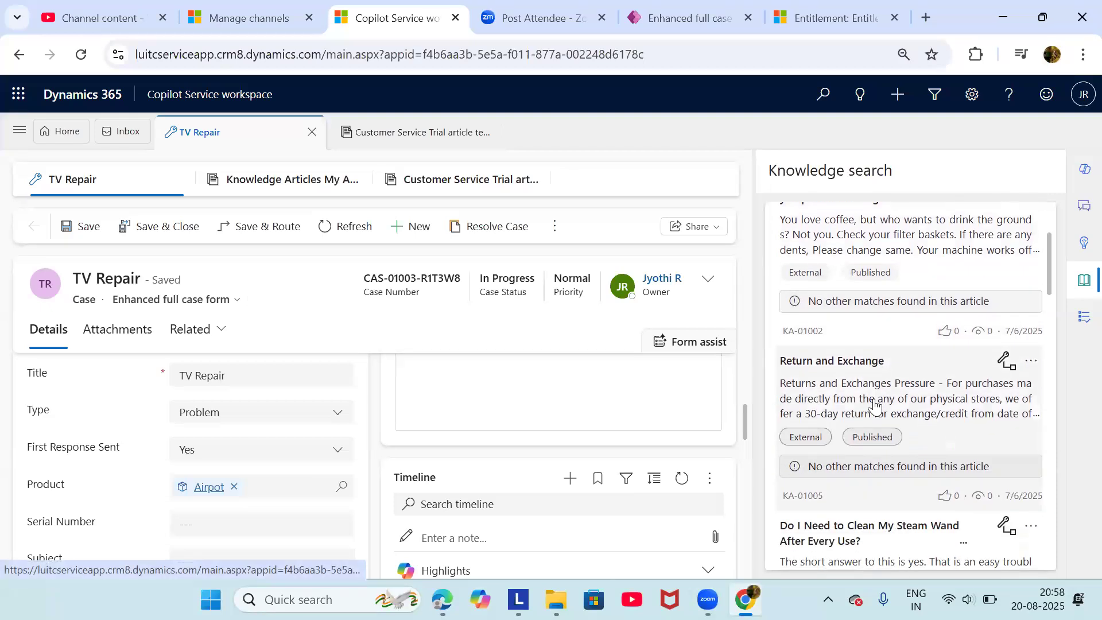
{"action": "scroll", "coordinate": [864, 308], "scroll_direction": "up", "scroll_amount": 5}
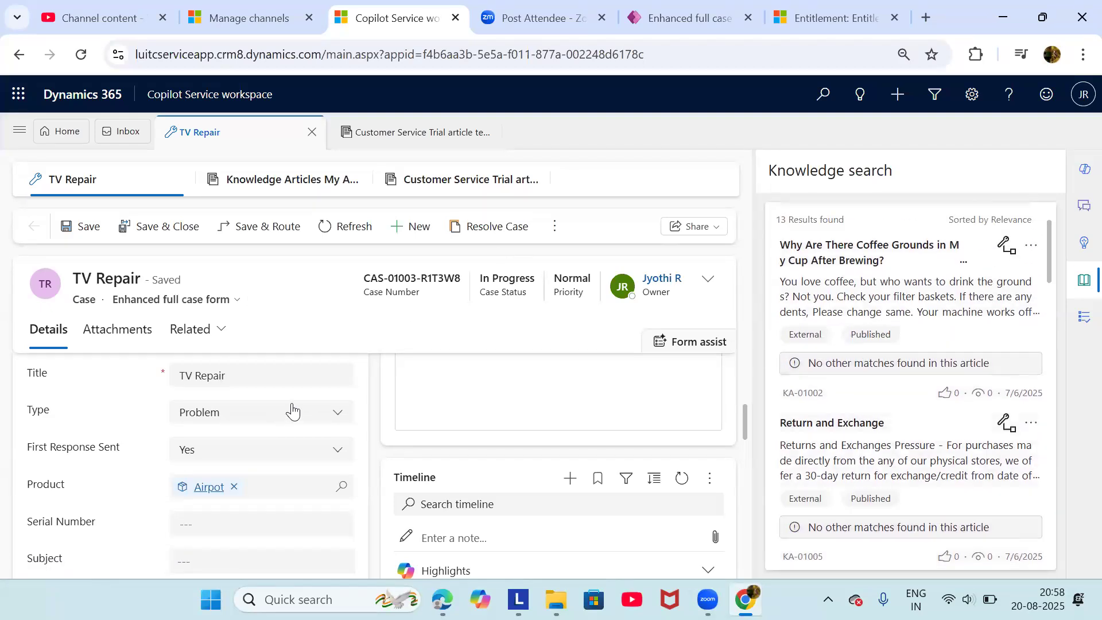
{"action": "scroll", "coordinate": [874, 380], "scroll_direction": "up", "scroll_amount": 1}
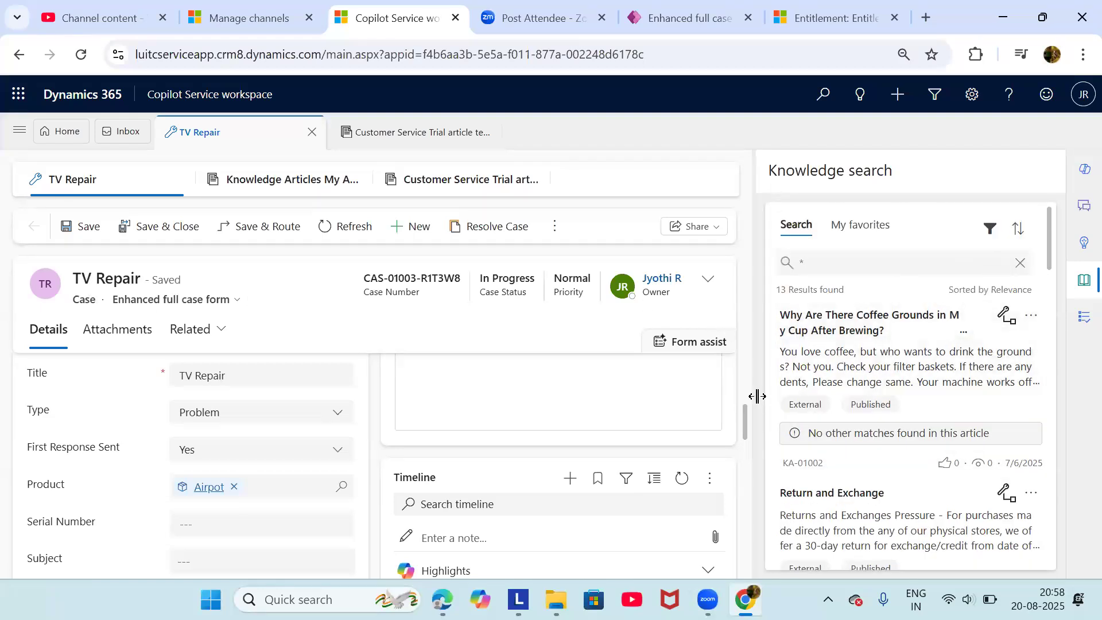
{"action": "scroll", "coordinate": [895, 402], "scroll_direction": "down", "scroll_amount": 10}
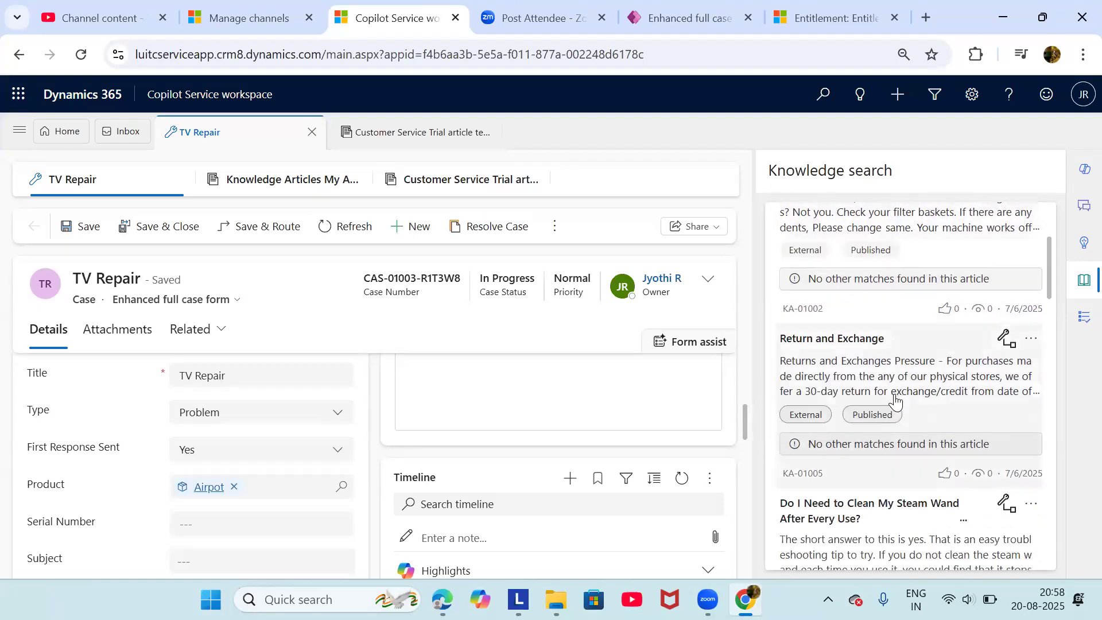
{"action": "scroll", "coordinate": [861, 321], "scroll_direction": "up", "scroll_amount": 10}
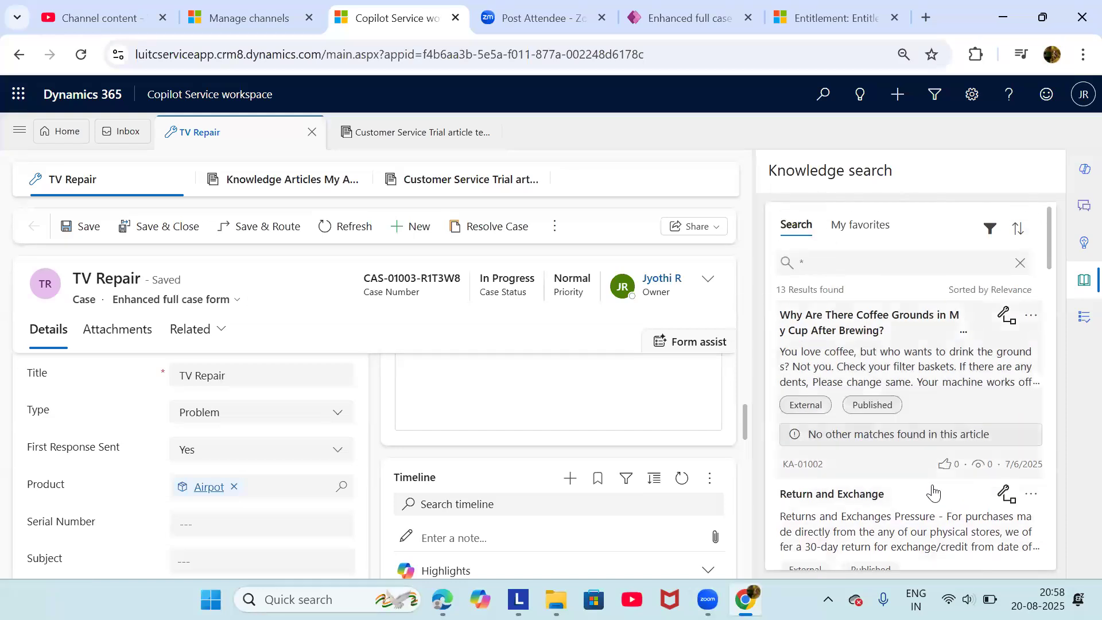
{"action": "scroll", "coordinate": [929, 459], "scroll_direction": "down", "scroll_amount": 10}
{"action": "scroll", "coordinate": [933, 492], "scroll_direction": "down", "scroll_amount": 10}
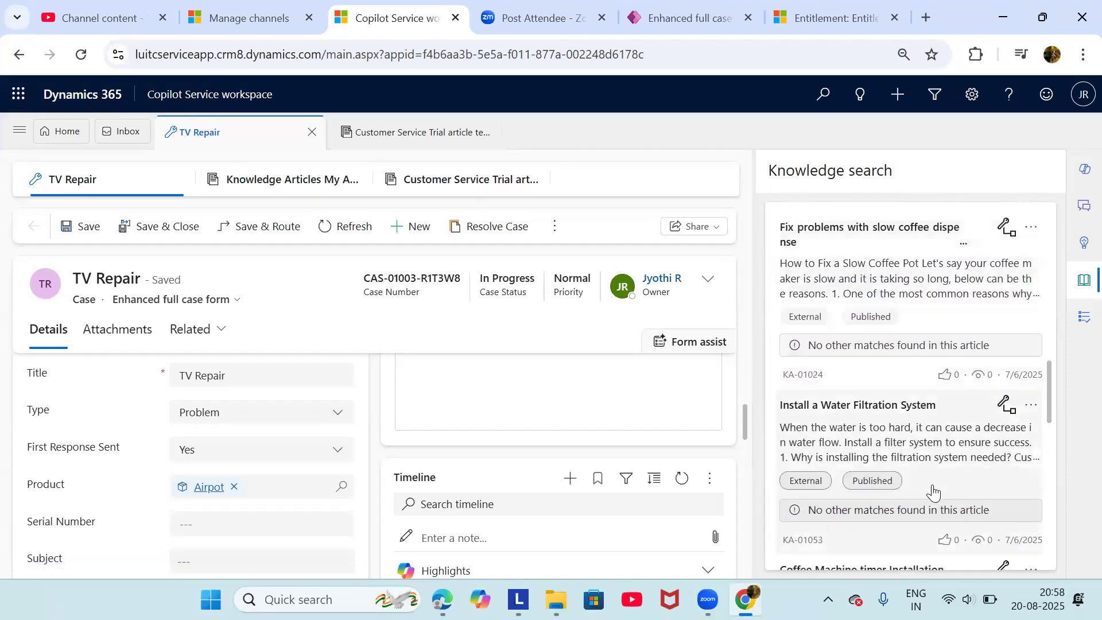
{"action": "scroll", "coordinate": [934, 492], "scroll_direction": "down", "scroll_amount": 1}
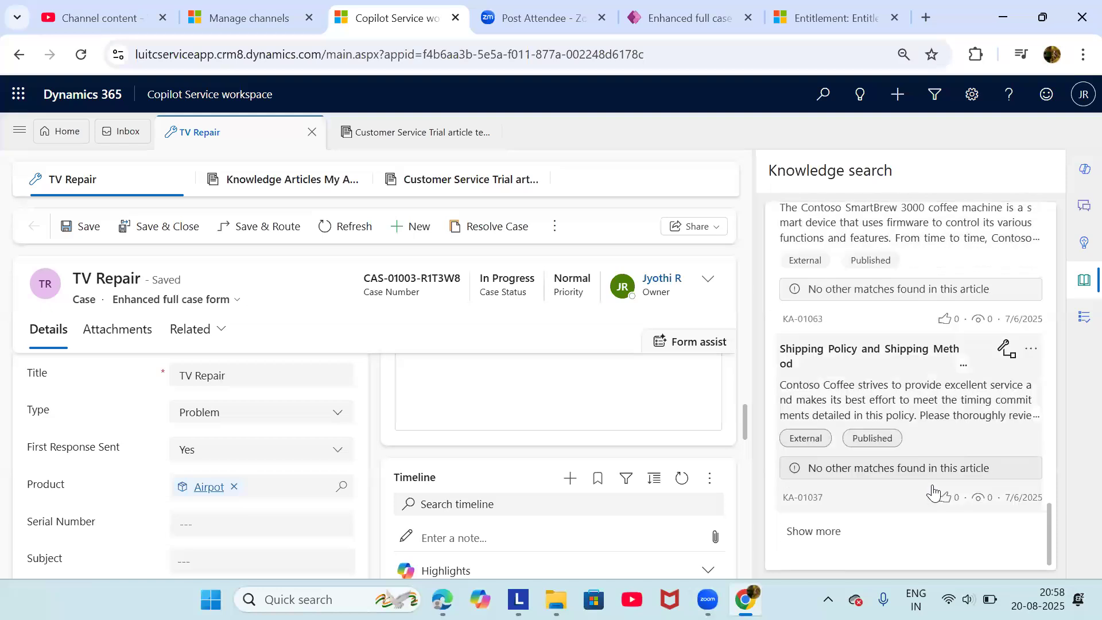
{"action": "left_click", "coordinate": [818, 533]}
{"action": "scroll", "coordinate": [868, 491], "scroll_direction": "down", "scroll_amount": 5}
{"action": "scroll", "coordinate": [867, 491], "scroll_direction": "up", "scroll_amount": 10}
Search the knowledge articles for AC, and clear the search term
{"action": "left_click", "coordinate": [830, 261]}
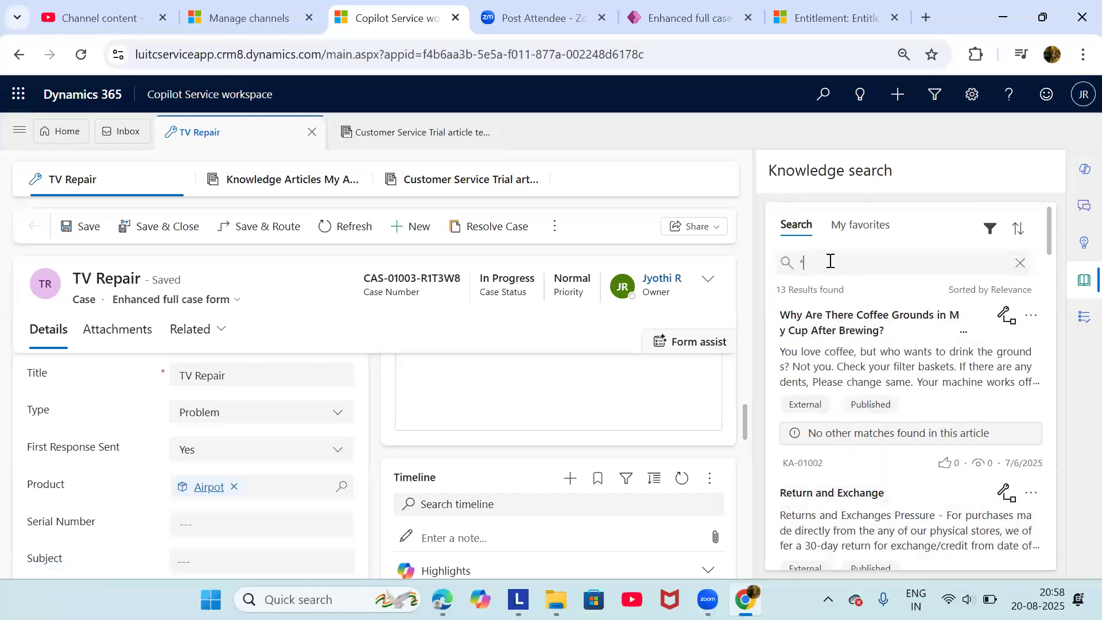
{"action": "type", "text": "AC"}
{"action": "key", "text": "Return"}
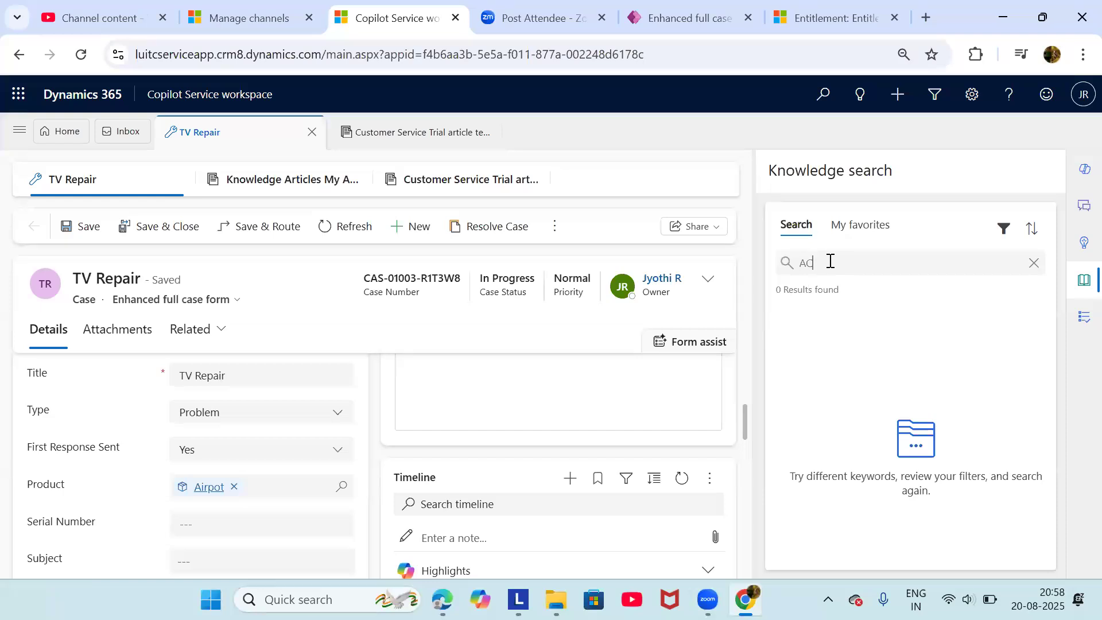
{"action": "key", "text": "BackSpace"}
{"action": "key", "text": "BackSpace"}
Open the Customer Service Trial article template from My Active Articles and publish it now with the status Published
{"action": "left_click", "coordinate": [296, 181]}
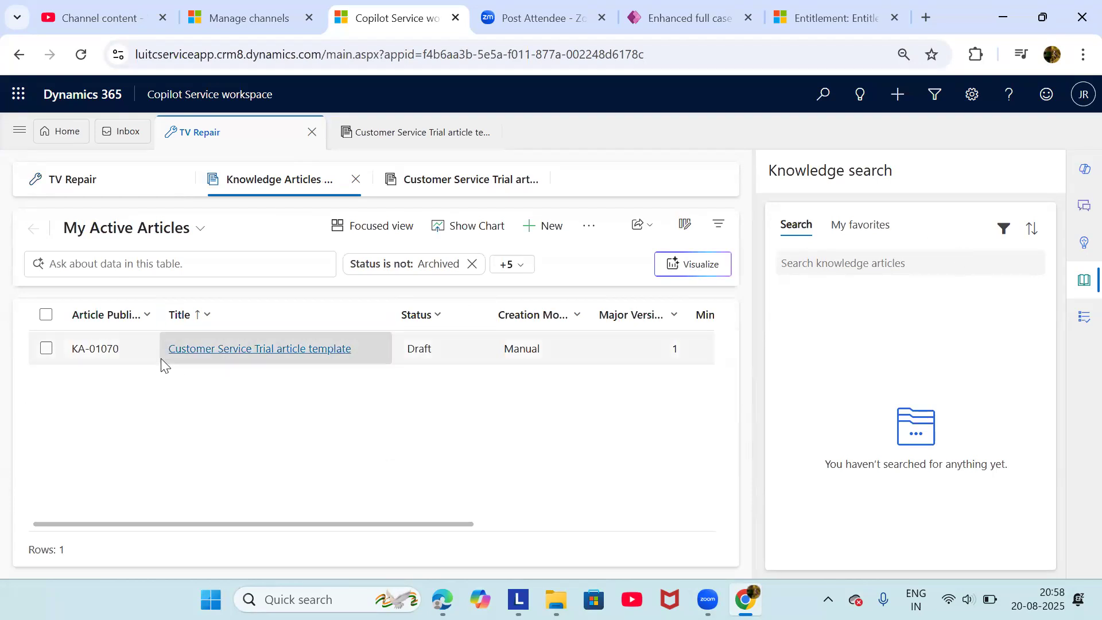
{"action": "left_click", "coordinate": [139, 352]}
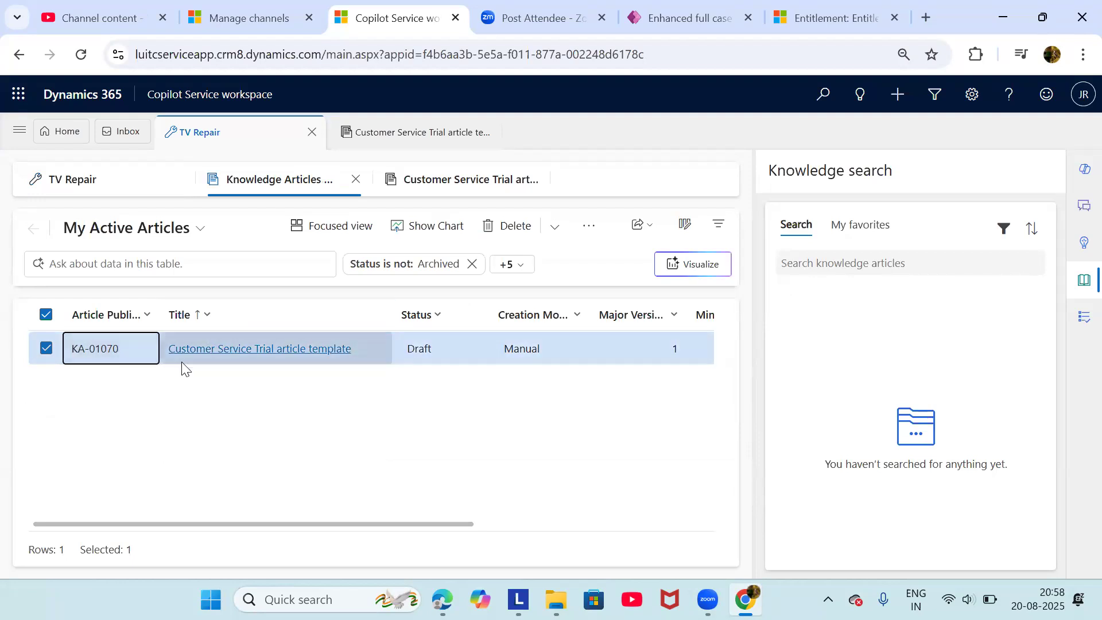
{"action": "double_click", "coordinate": [146, 341]}
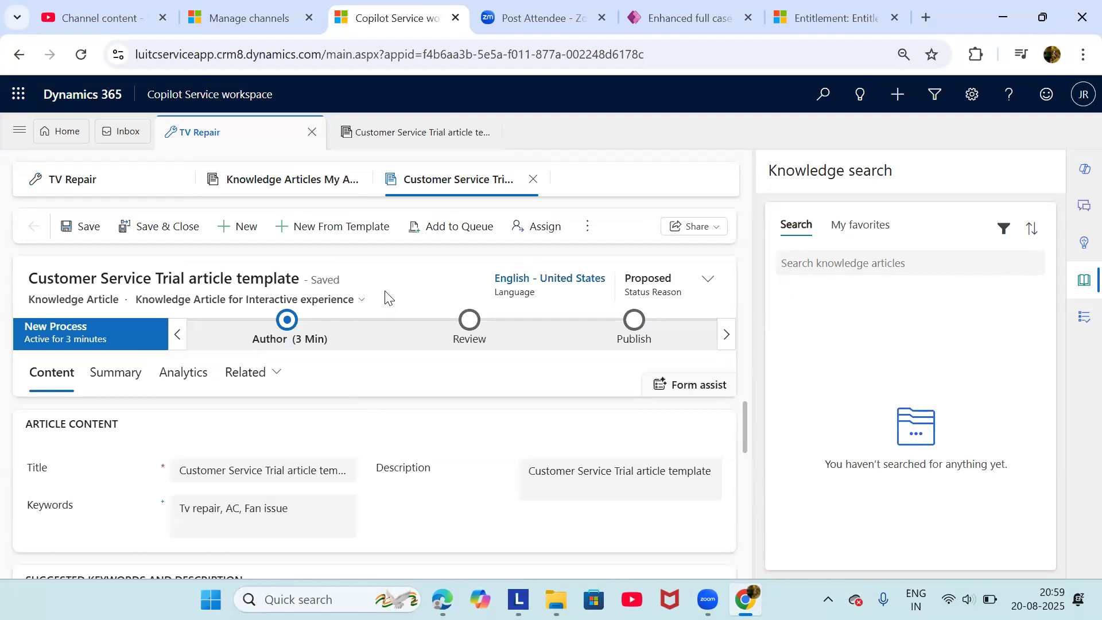
{"action": "left_click", "coordinate": [587, 226]}
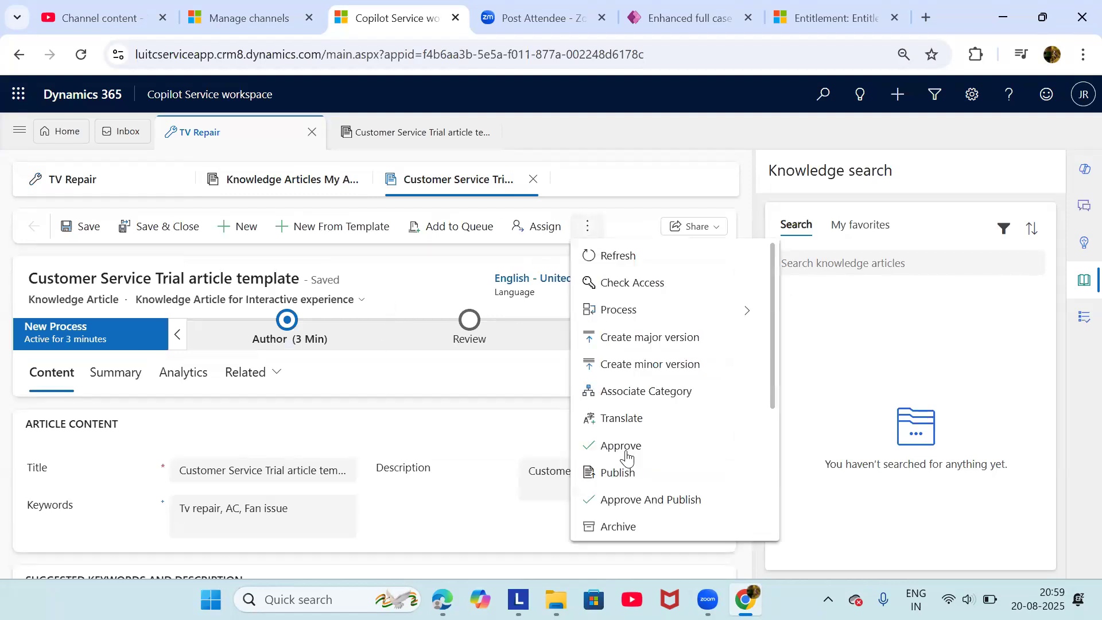
{"action": "left_click", "coordinate": [622, 473]}
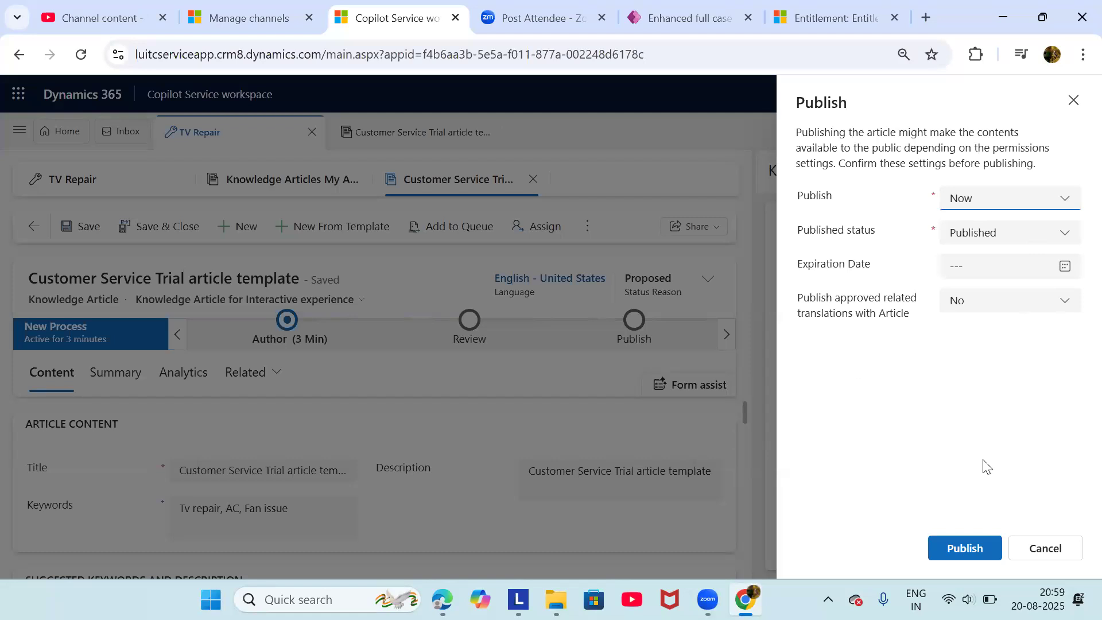
{"action": "left_click", "coordinate": [966, 548]}
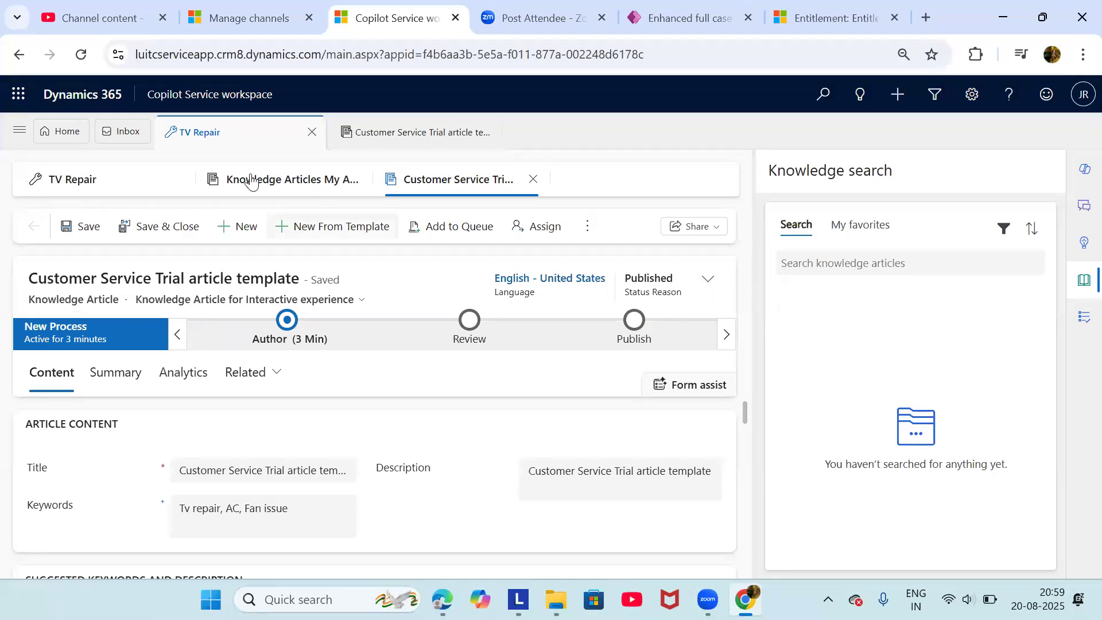
Return to the TV Repair case and search the knowledge articles for "ac"
{"action": "left_click", "coordinate": [98, 182]}
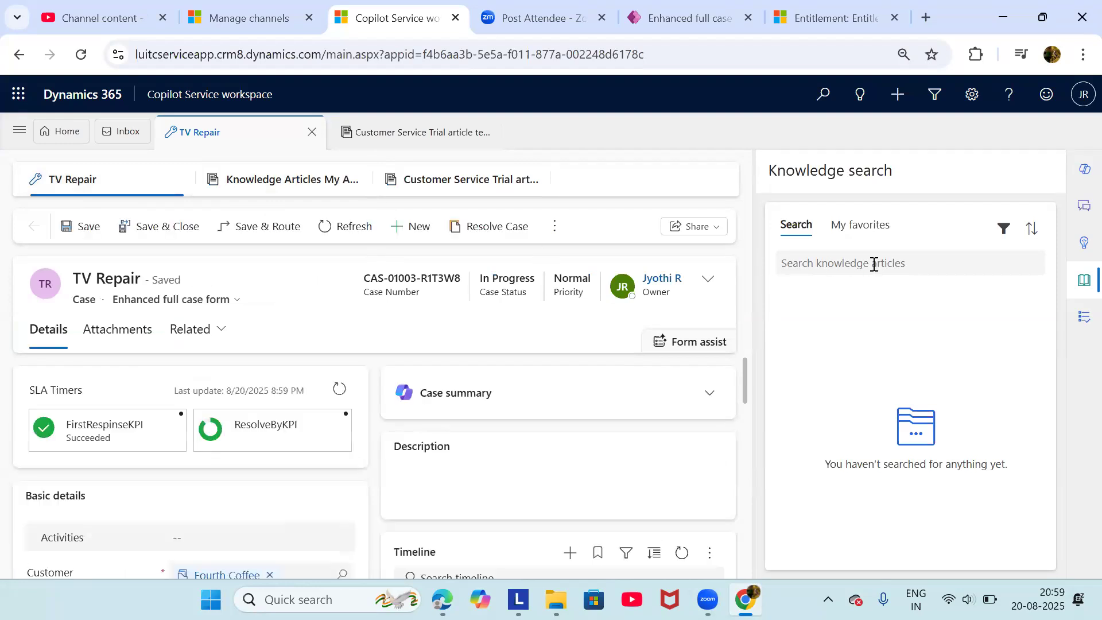
{"action": "type", "text": "a"}
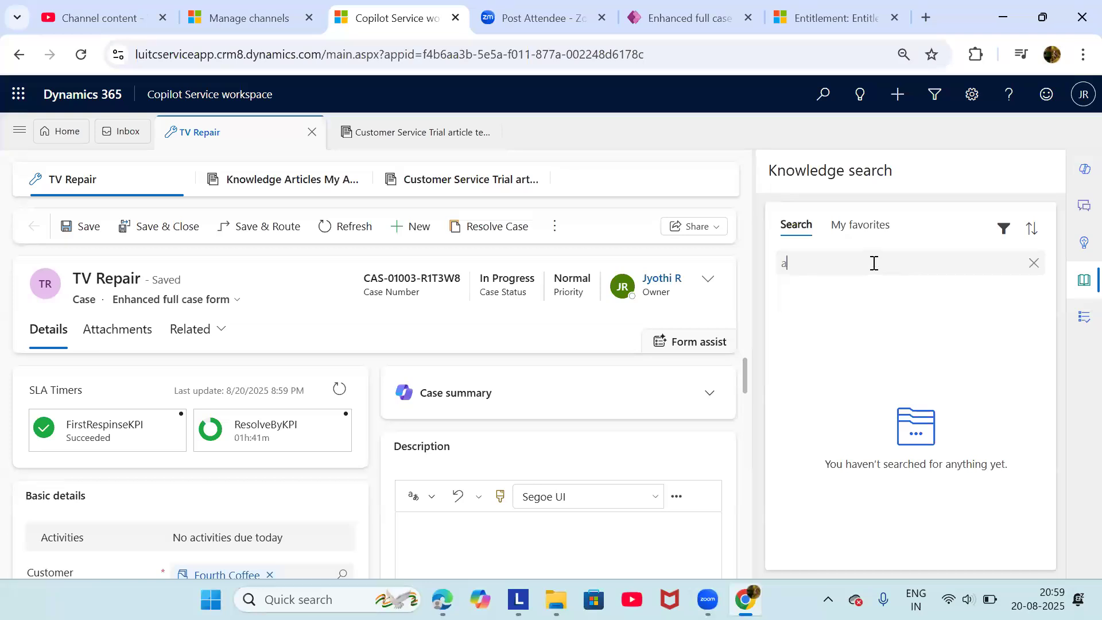
{"action": "key", "text": "Return"}
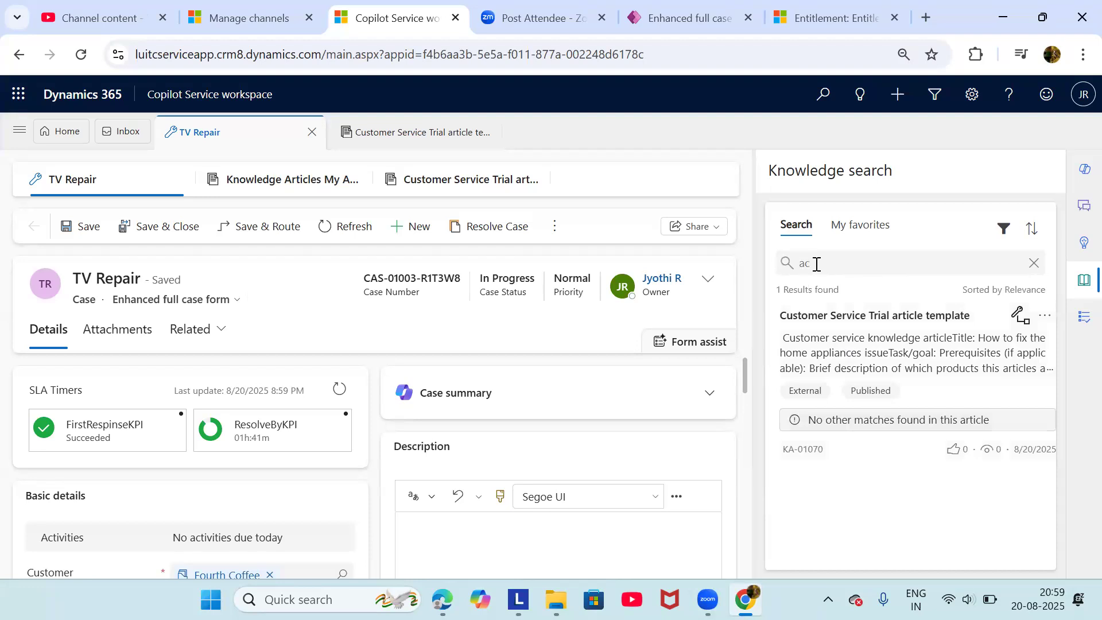
Check the keywords of the published Customer Service Trial article, and go back to the TV Repair case
{"action": "left_click", "coordinate": [288, 190]}
{"action": "left_click", "coordinate": [456, 182]}
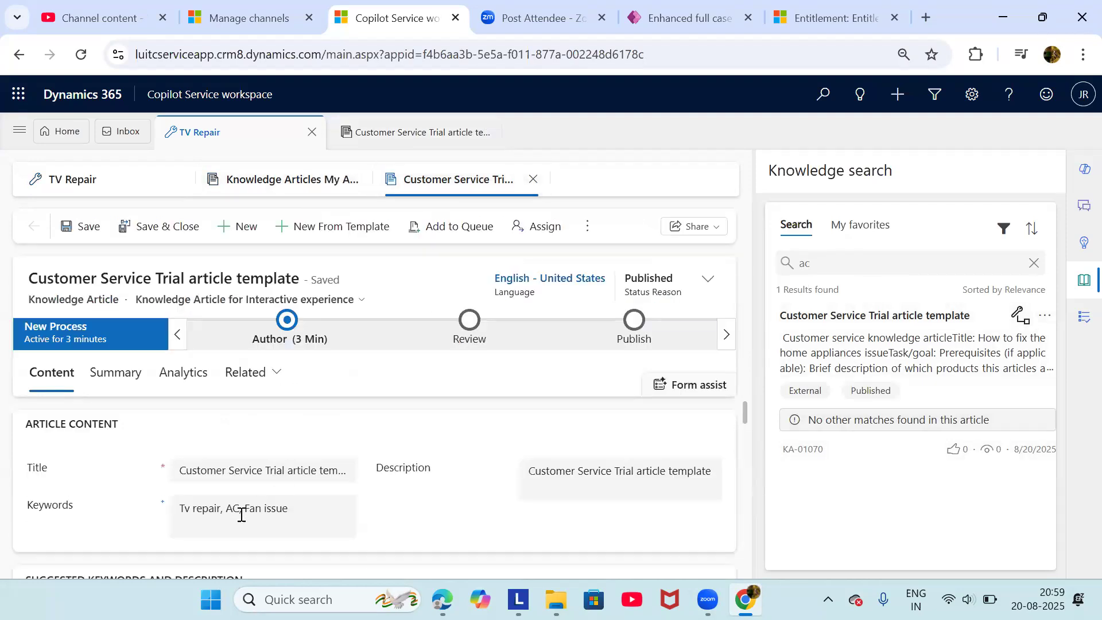
{"action": "left_click", "coordinate": [101, 182]}
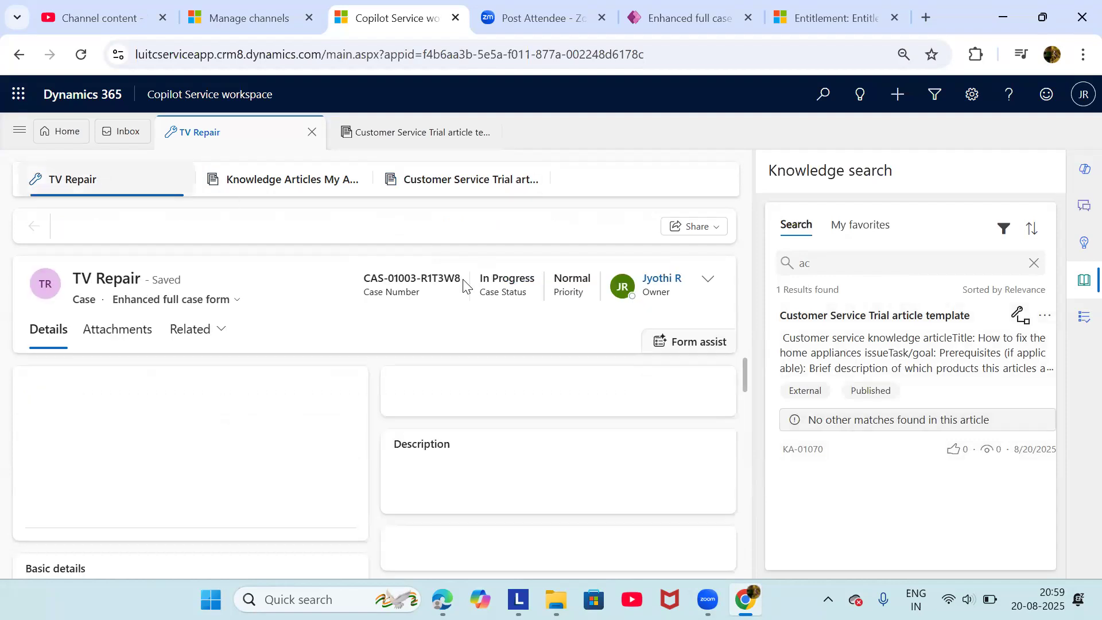
Clear the "ac" search term and close the knowledge search beside the case
{"action": "left_click", "coordinate": [828, 264]}
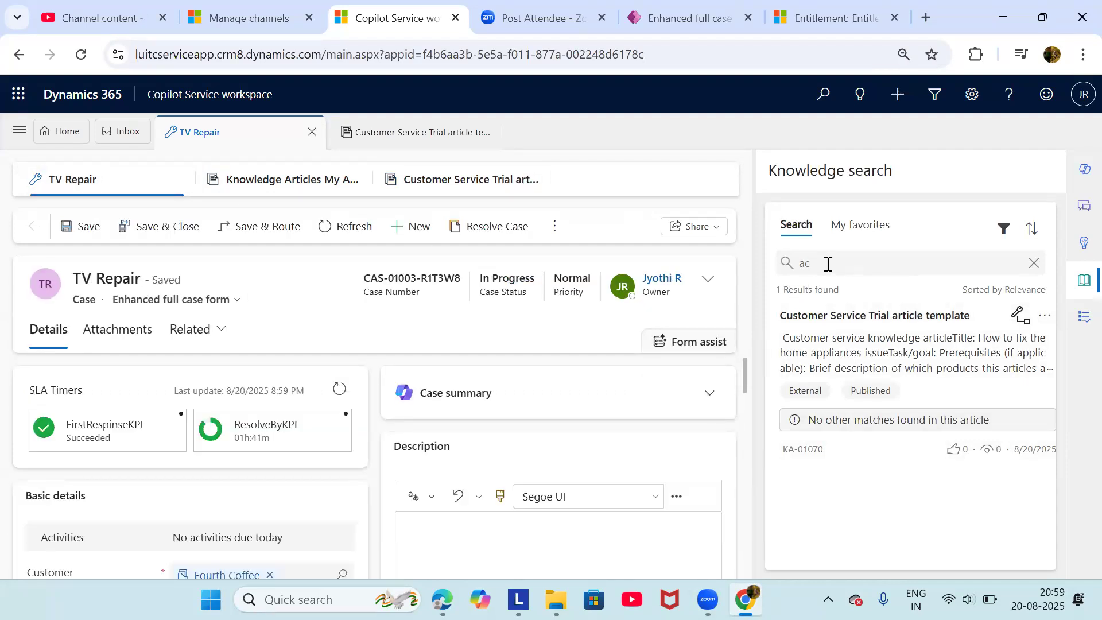
{"action": "left_click", "coordinate": [1033, 263]}
{"action": "left_click", "coordinate": [1083, 281]}
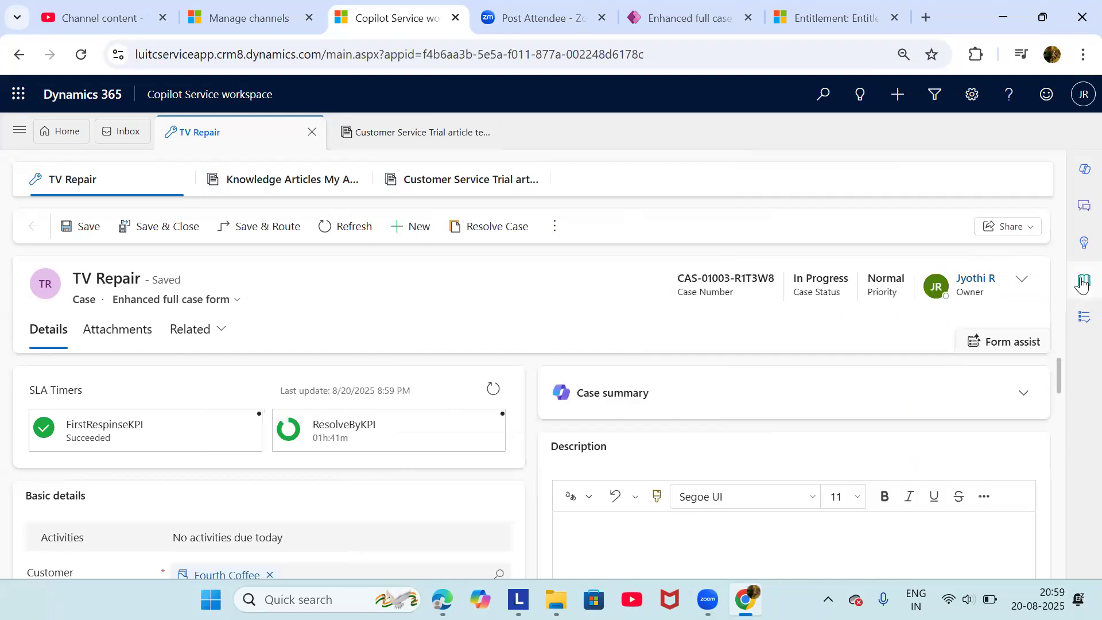
Reopen the knowledge search beside the TV Repair case and search the articles for "TV repair"
{"action": "left_click", "coordinate": [1082, 282]}
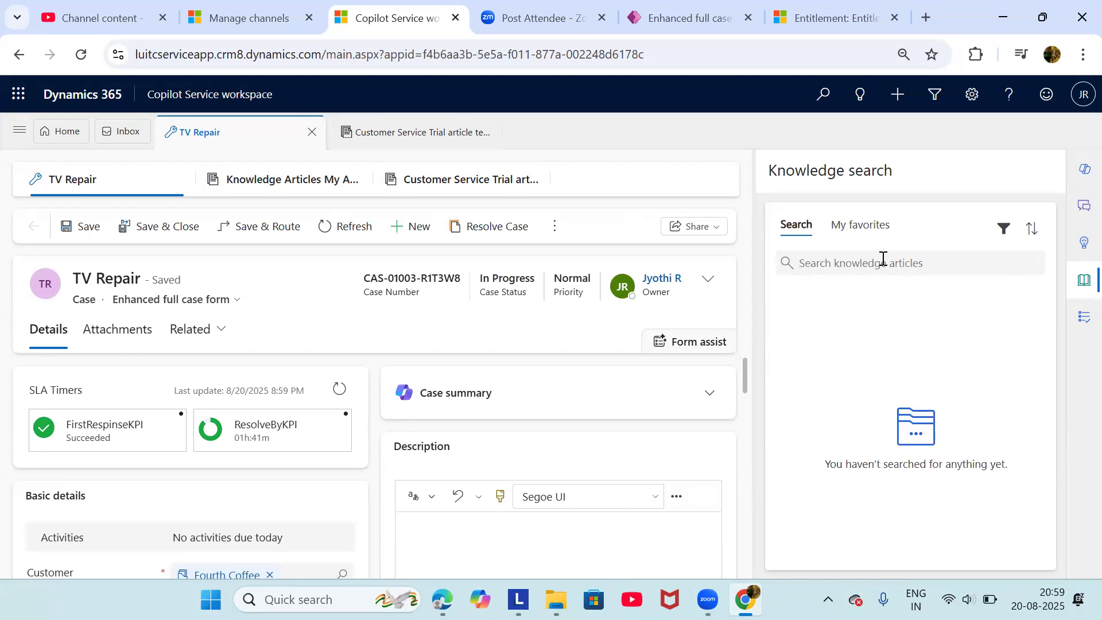
{"action": "type", "text": "TV"}
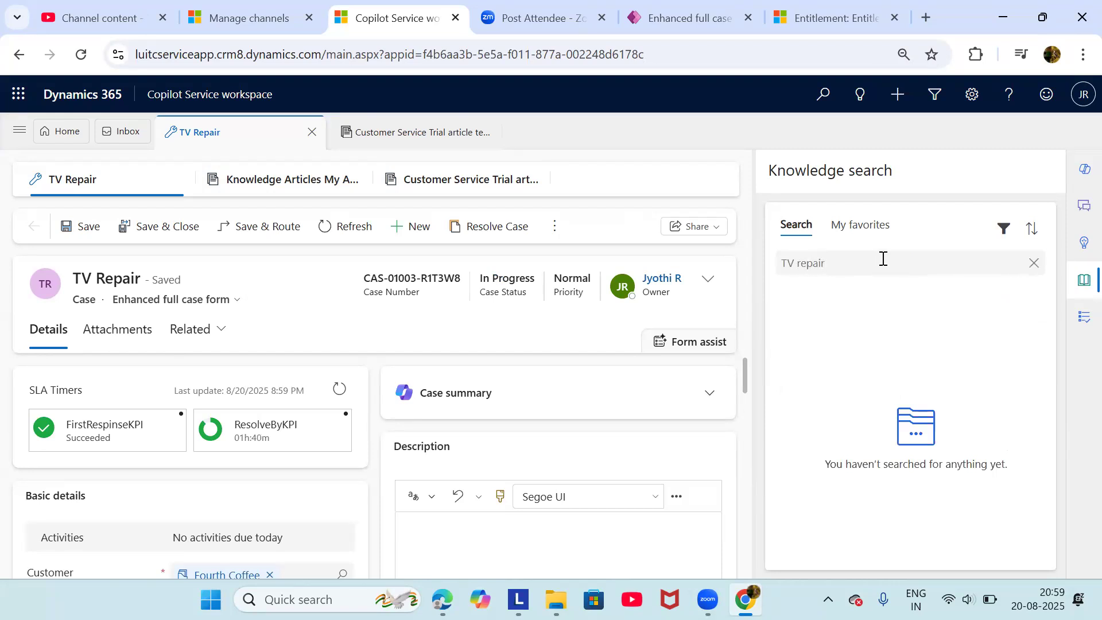
{"action": "type", "text": " repair"}
{"action": "key", "text": "Return"}
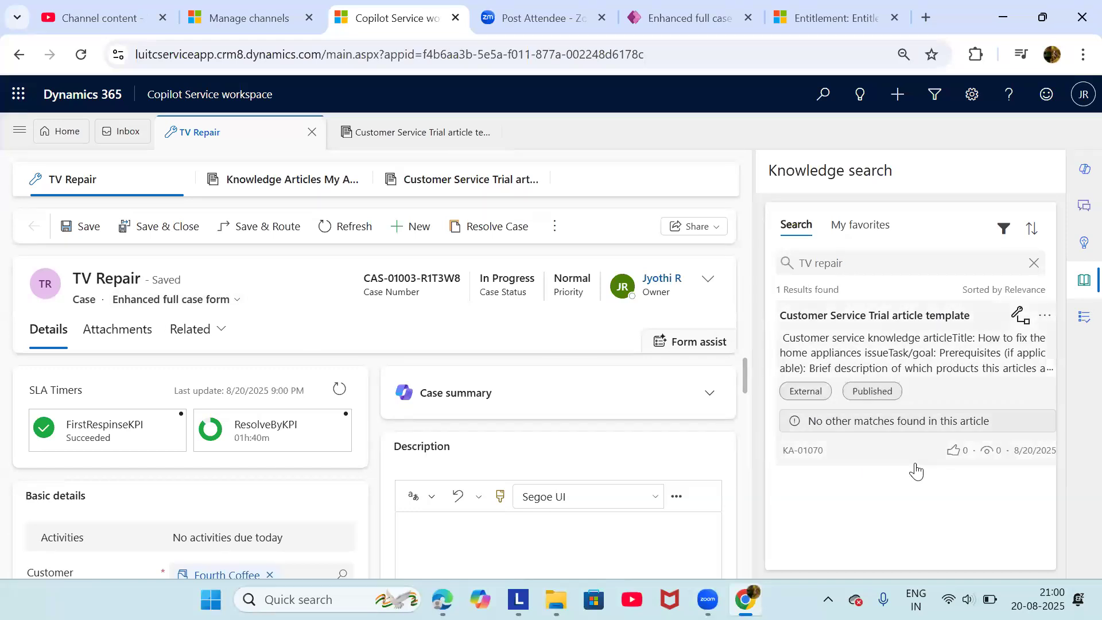
Open the Customer Service Trial article template from the search results, read through it, and return to the TV Repair case details
{"action": "left_click", "coordinate": [956, 347]}
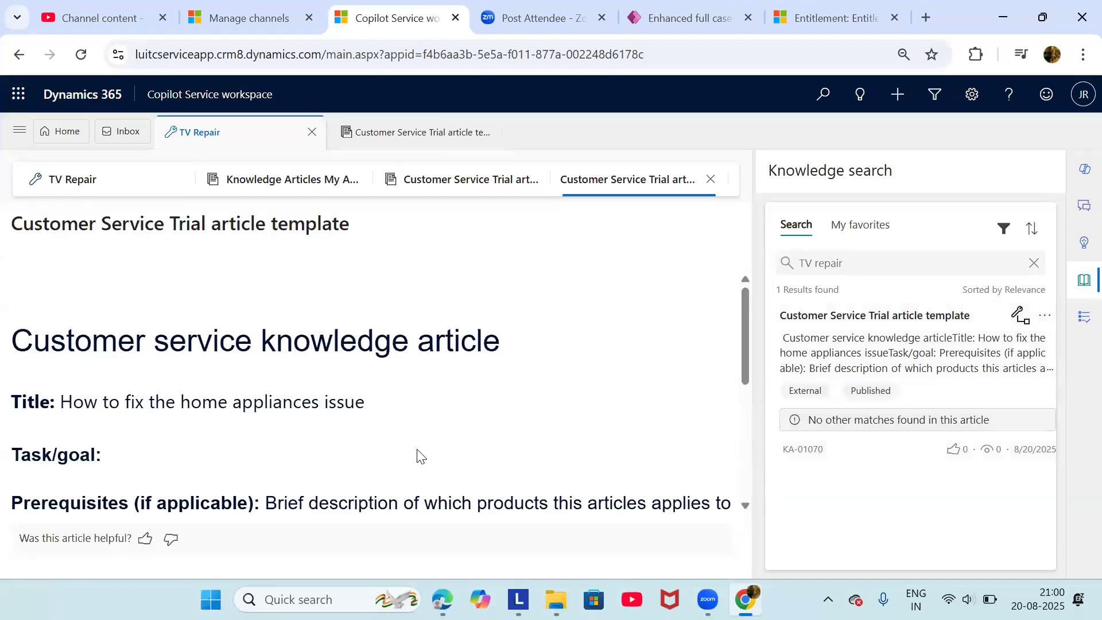
{"action": "scroll", "coordinate": [417, 456], "scroll_direction": "down", "scroll_amount": 3}
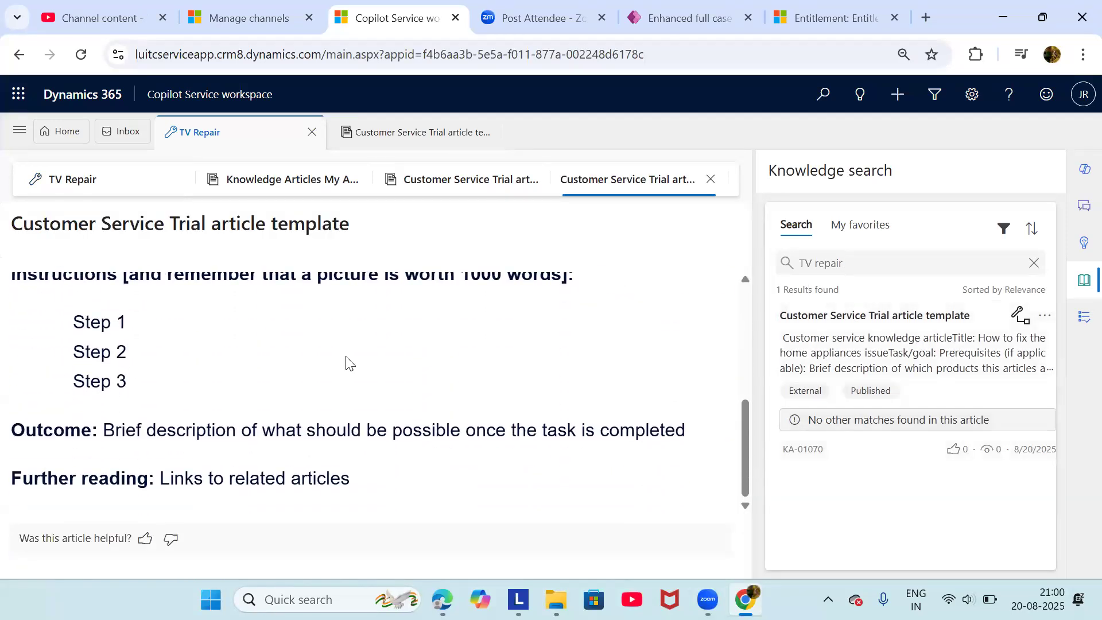
{"action": "left_click", "coordinate": [73, 181]}
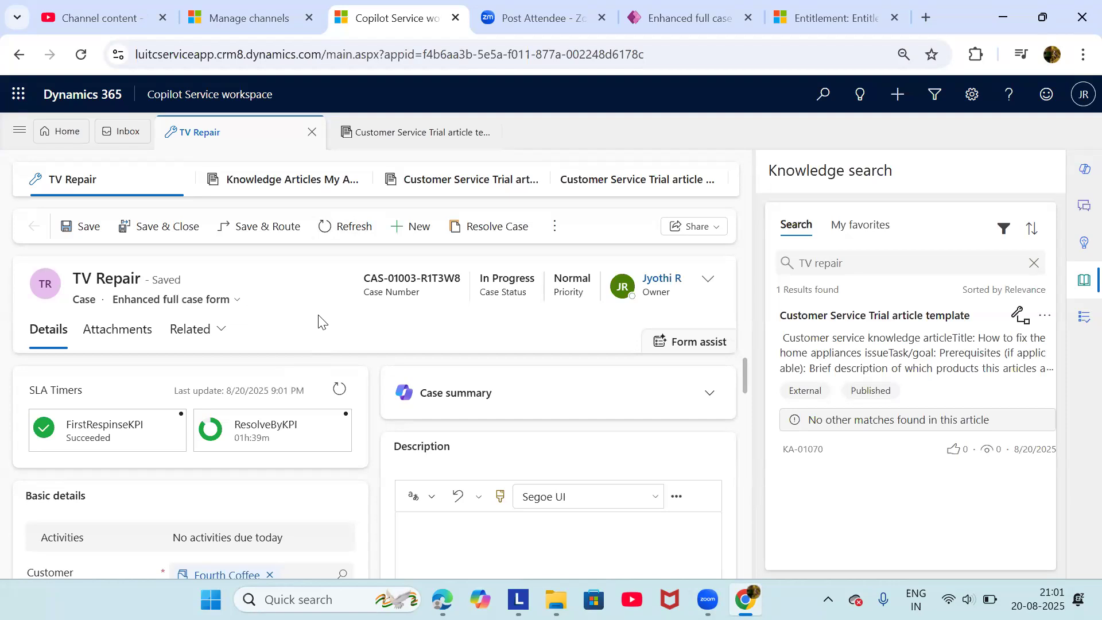
{"action": "scroll", "coordinate": [309, 425], "scroll_direction": "down", "scroll_amount": 1}
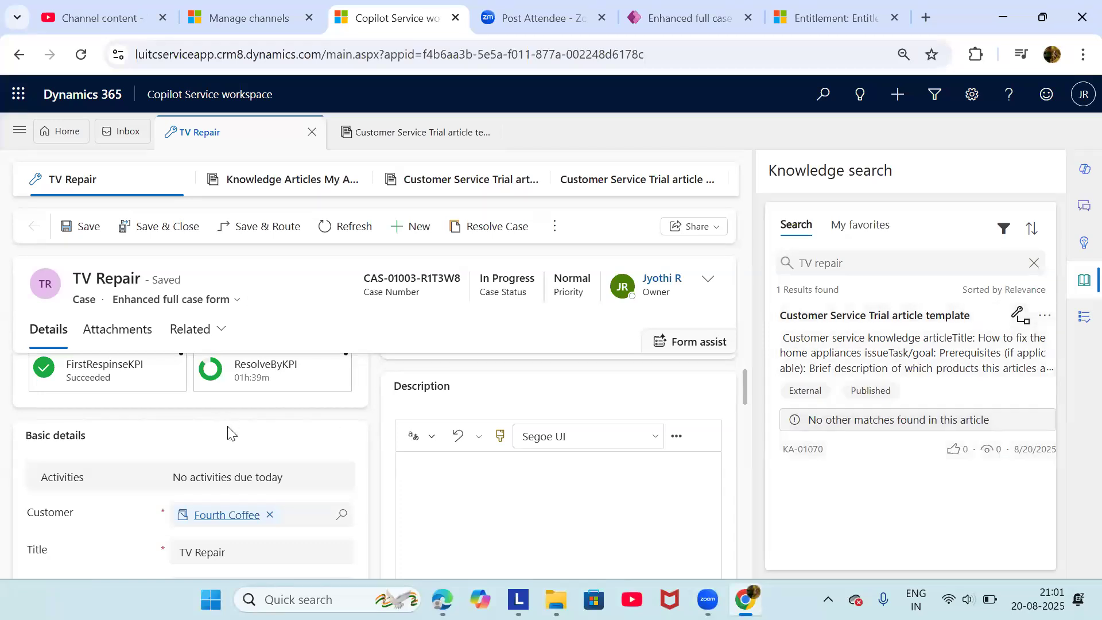
{"action": "scroll", "coordinate": [228, 431], "scroll_direction": "up", "scroll_amount": 1}
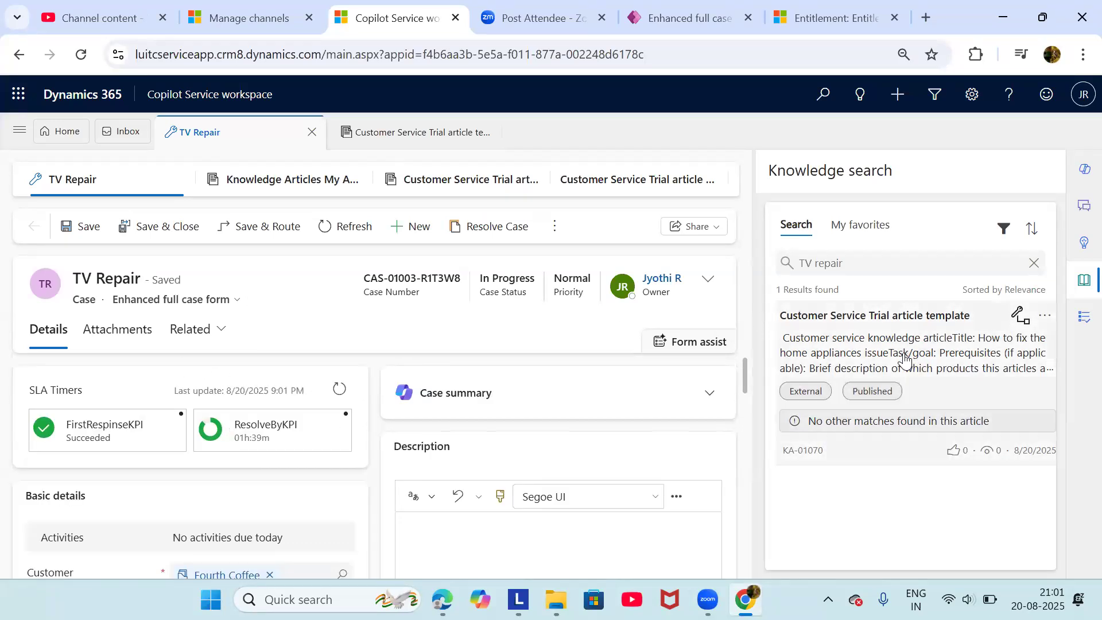